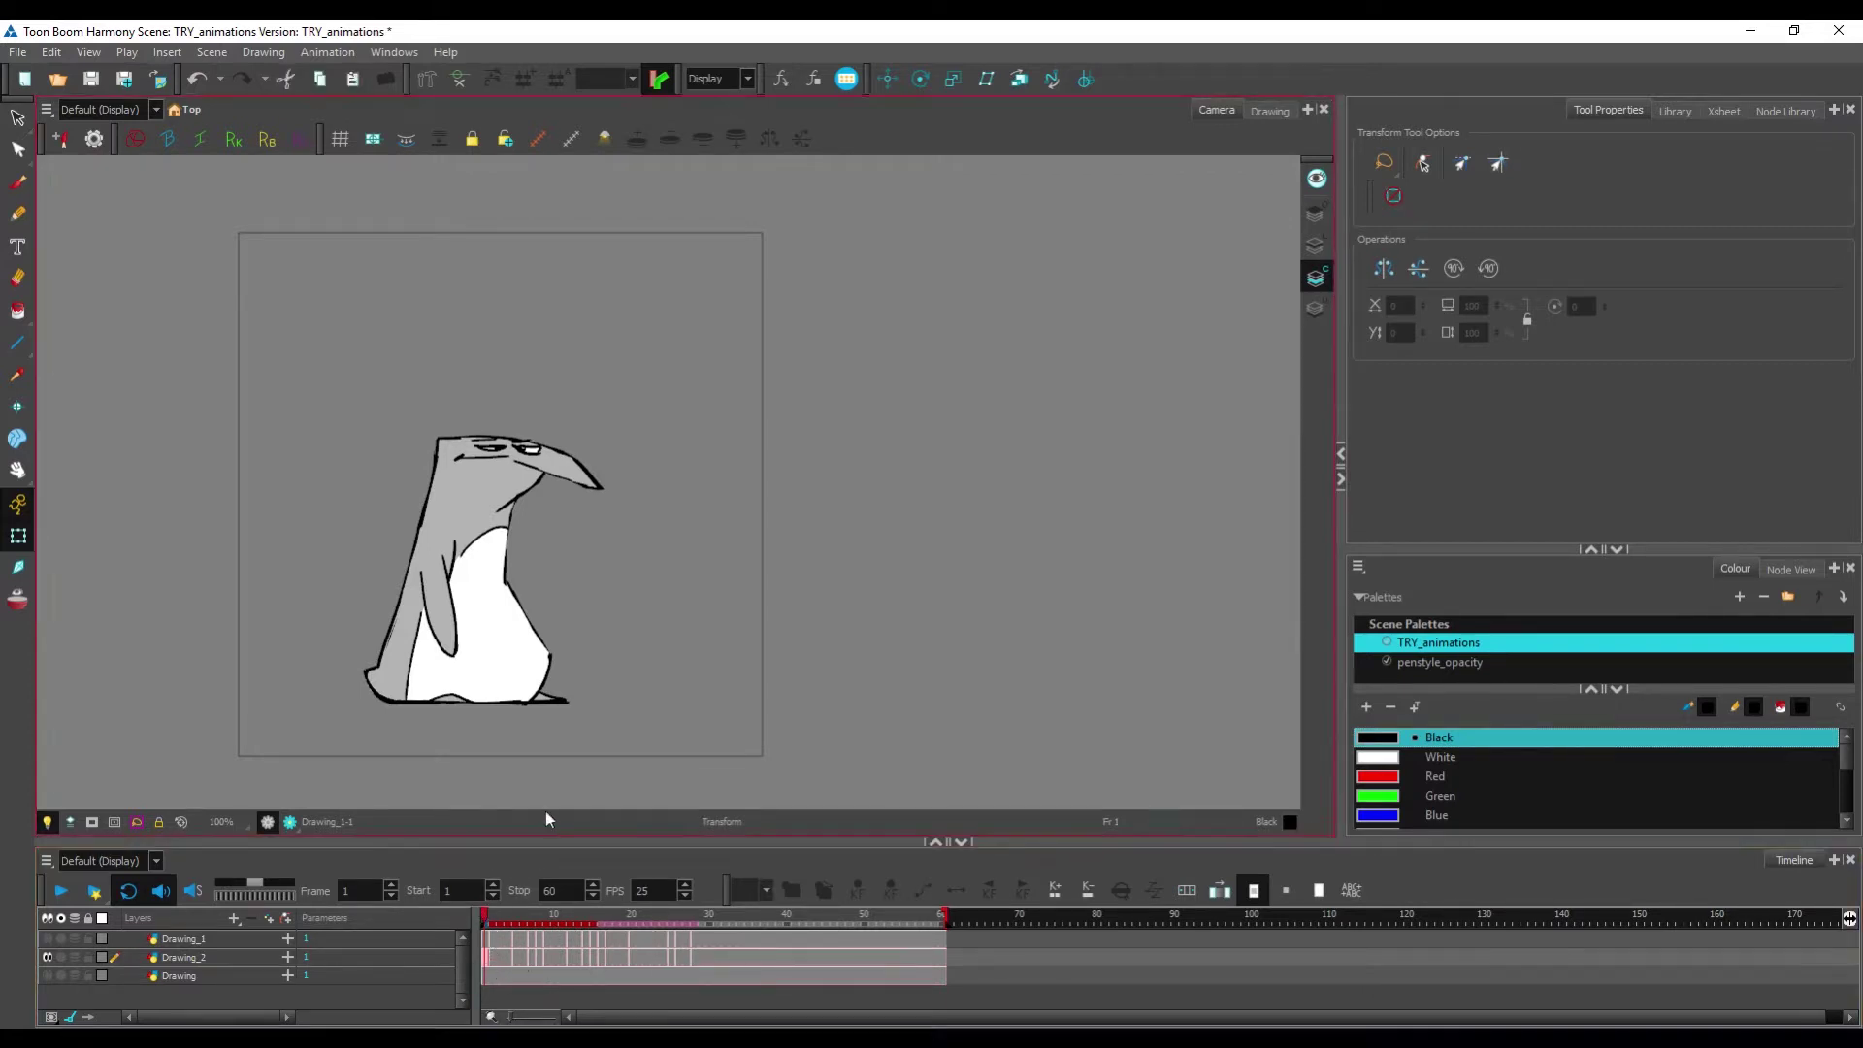
# Step: Scrub ahead to frame 28 and create an orange scene marker with the note "namr" on the selected range between frames 30 and 40
pyautogui.click(508, 921)
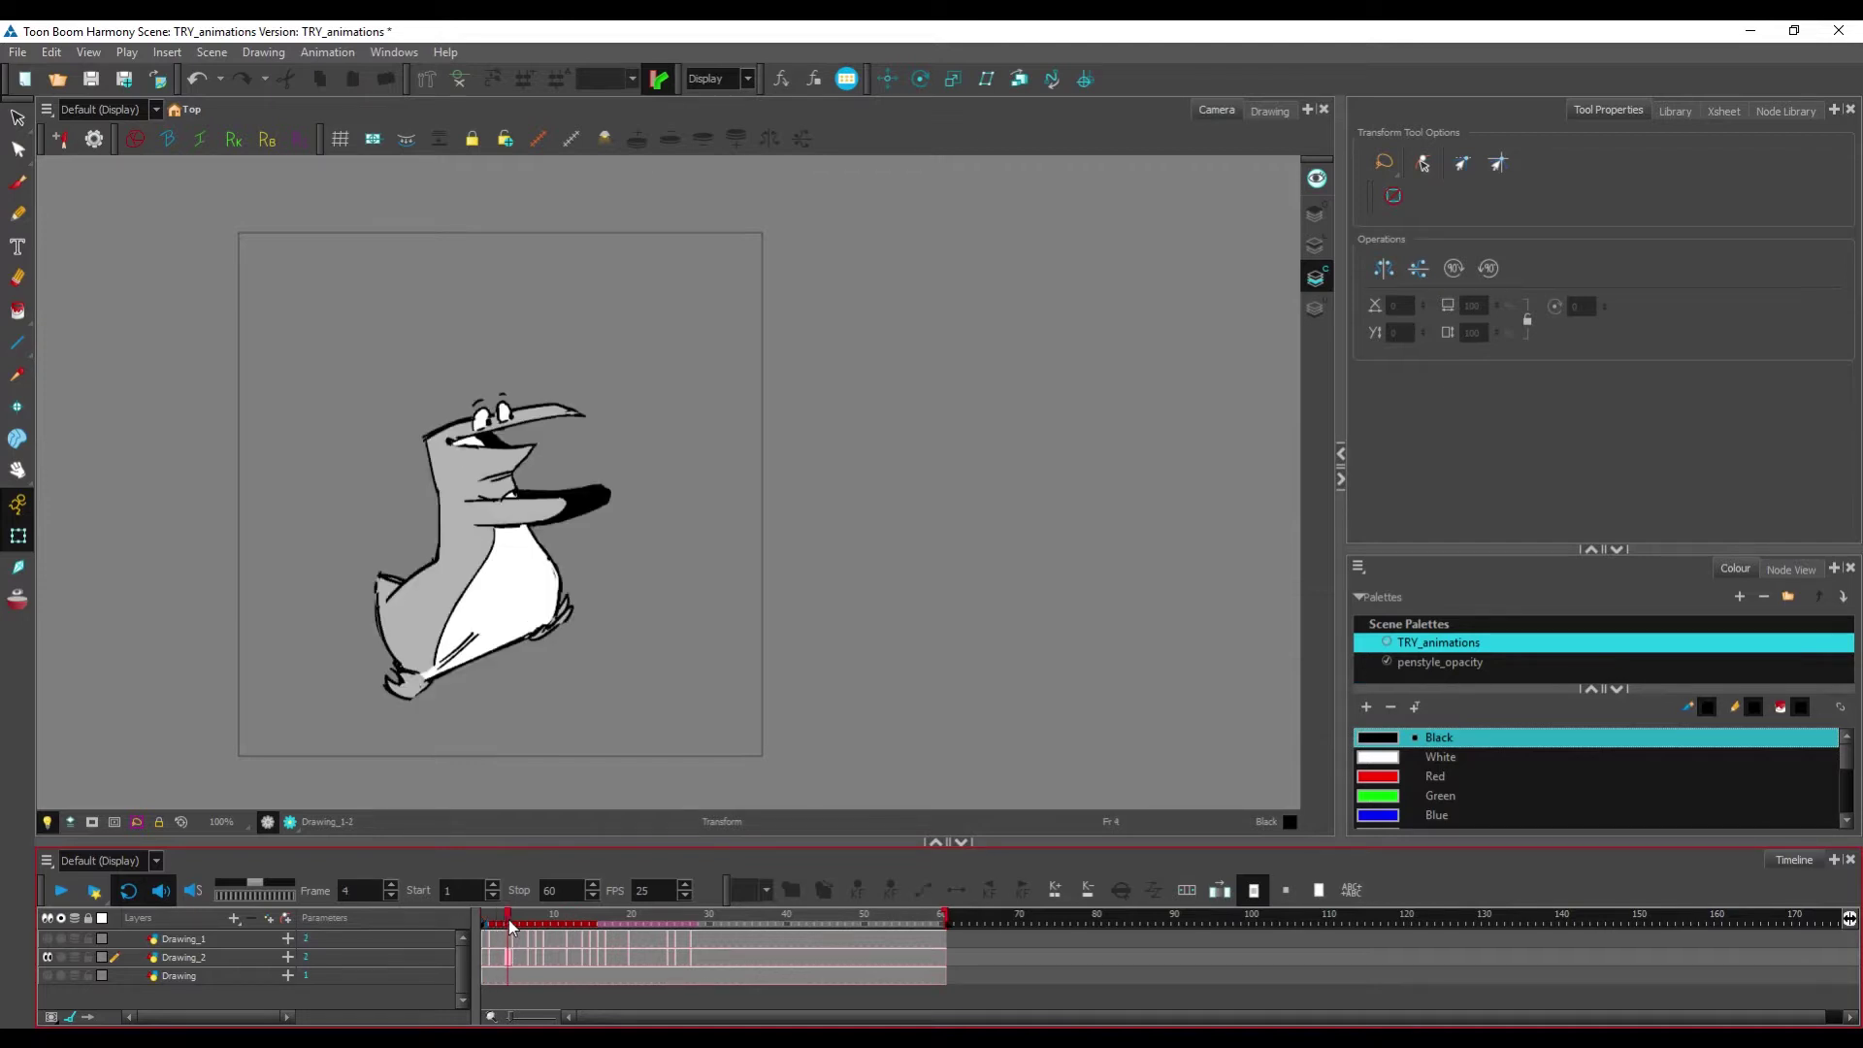
pyautogui.moveTo(516, 921)
pyautogui.mouseDown()
pyautogui.moveTo(538, 931)
pyautogui.moveTo(491, 933)
pyautogui.moveTo(697, 926)
pyautogui.mouseUp()
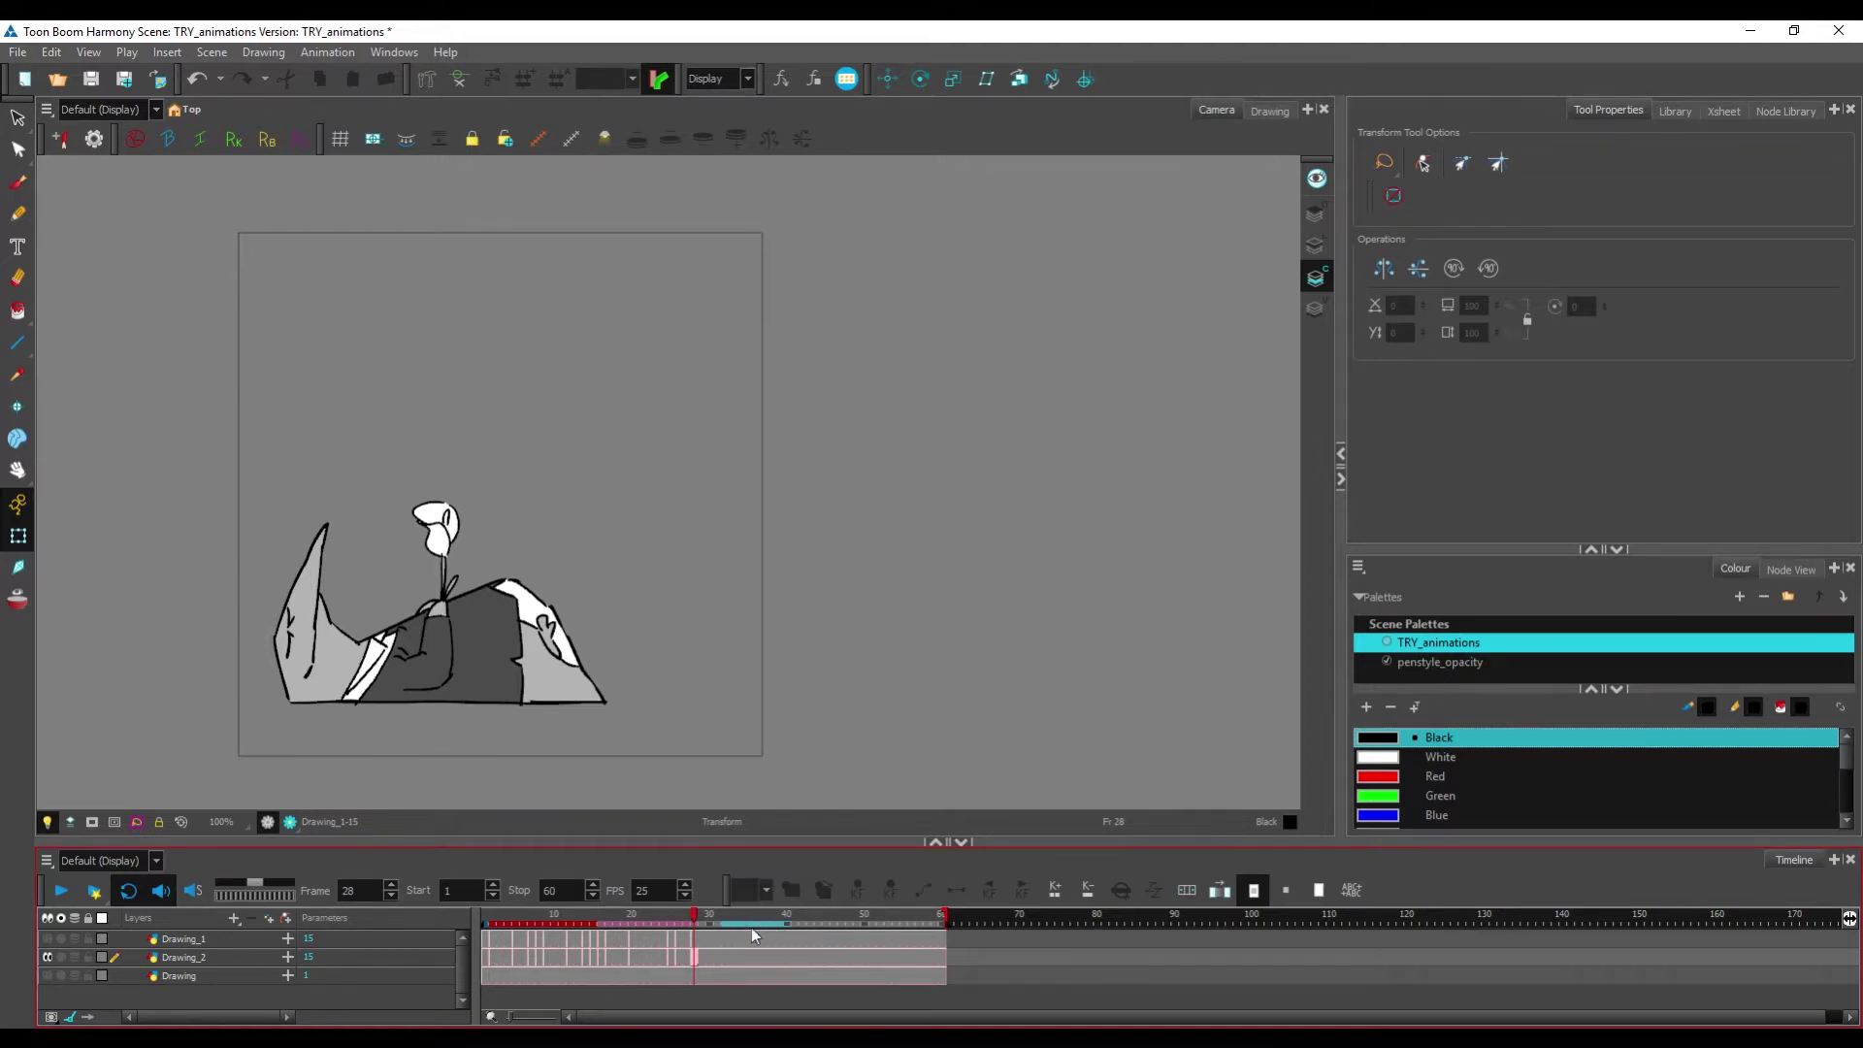
pyautogui.rightClick(758, 924)
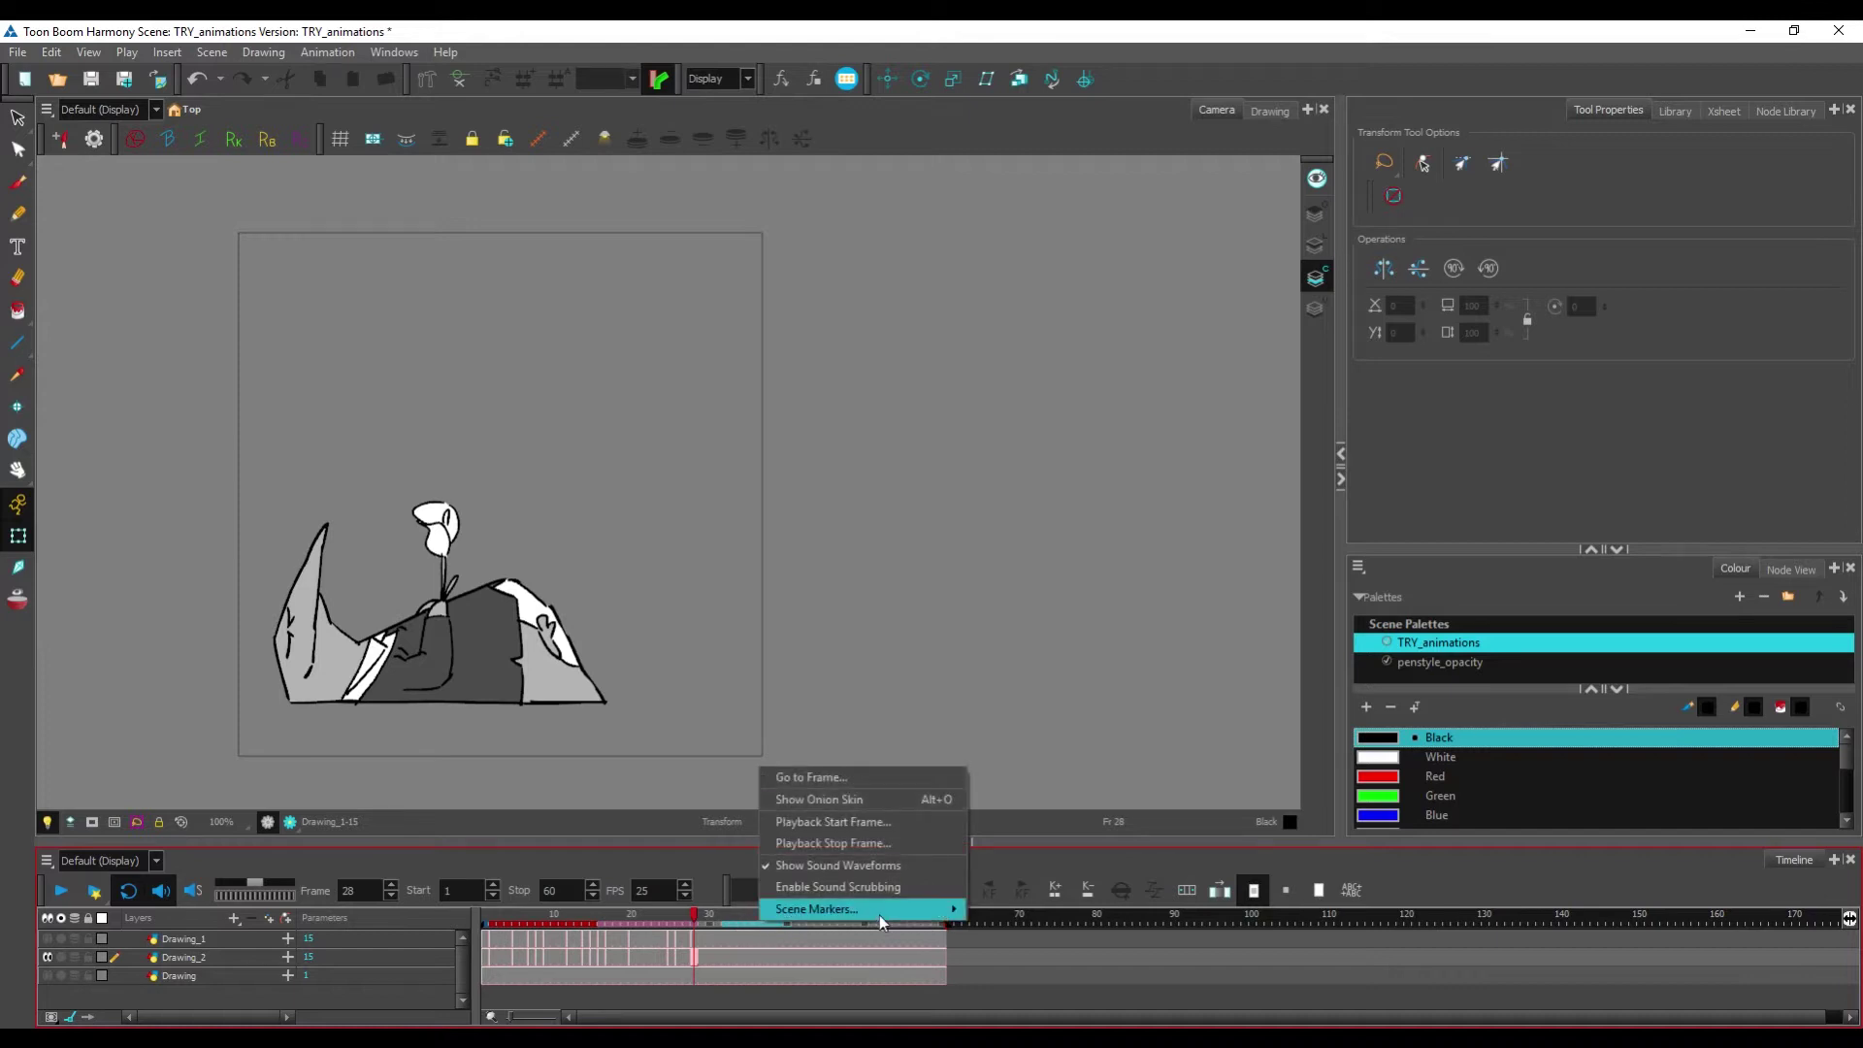
pyautogui.moveTo(927, 916)
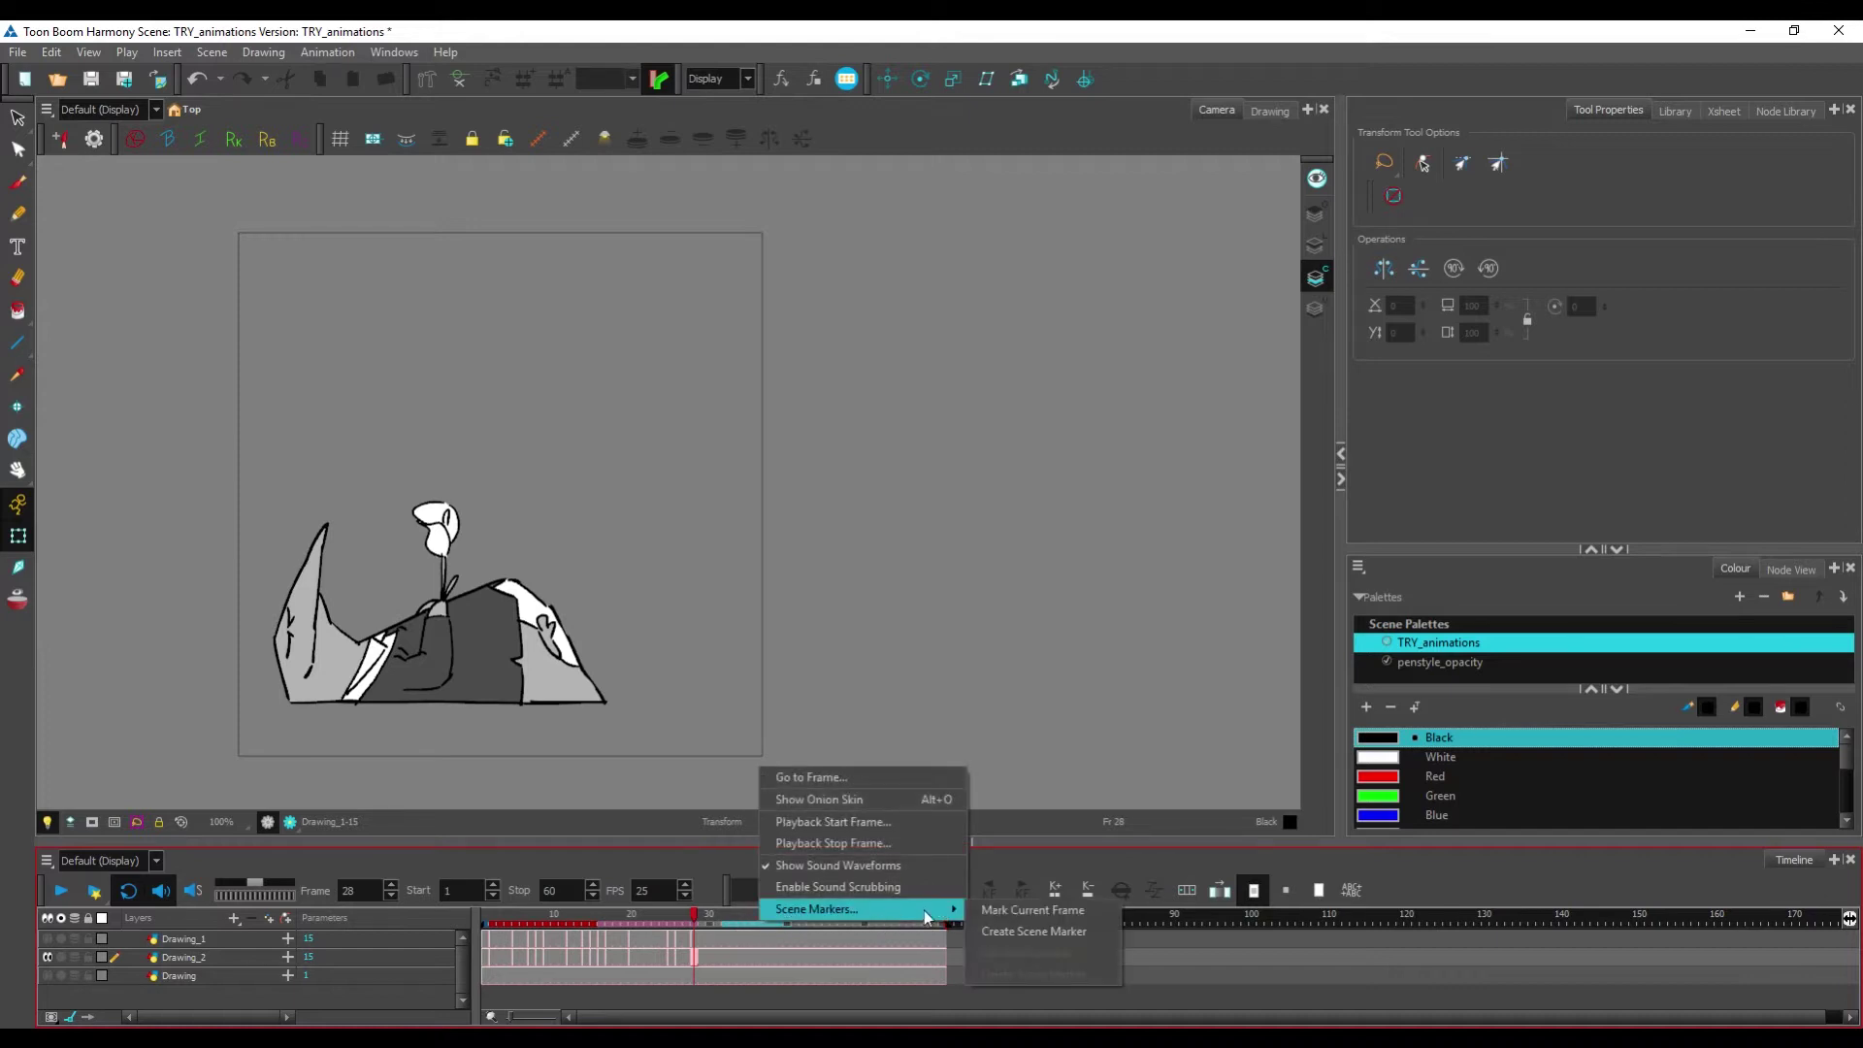
pyautogui.click(1074, 934)
pyautogui.click(1037, 467)
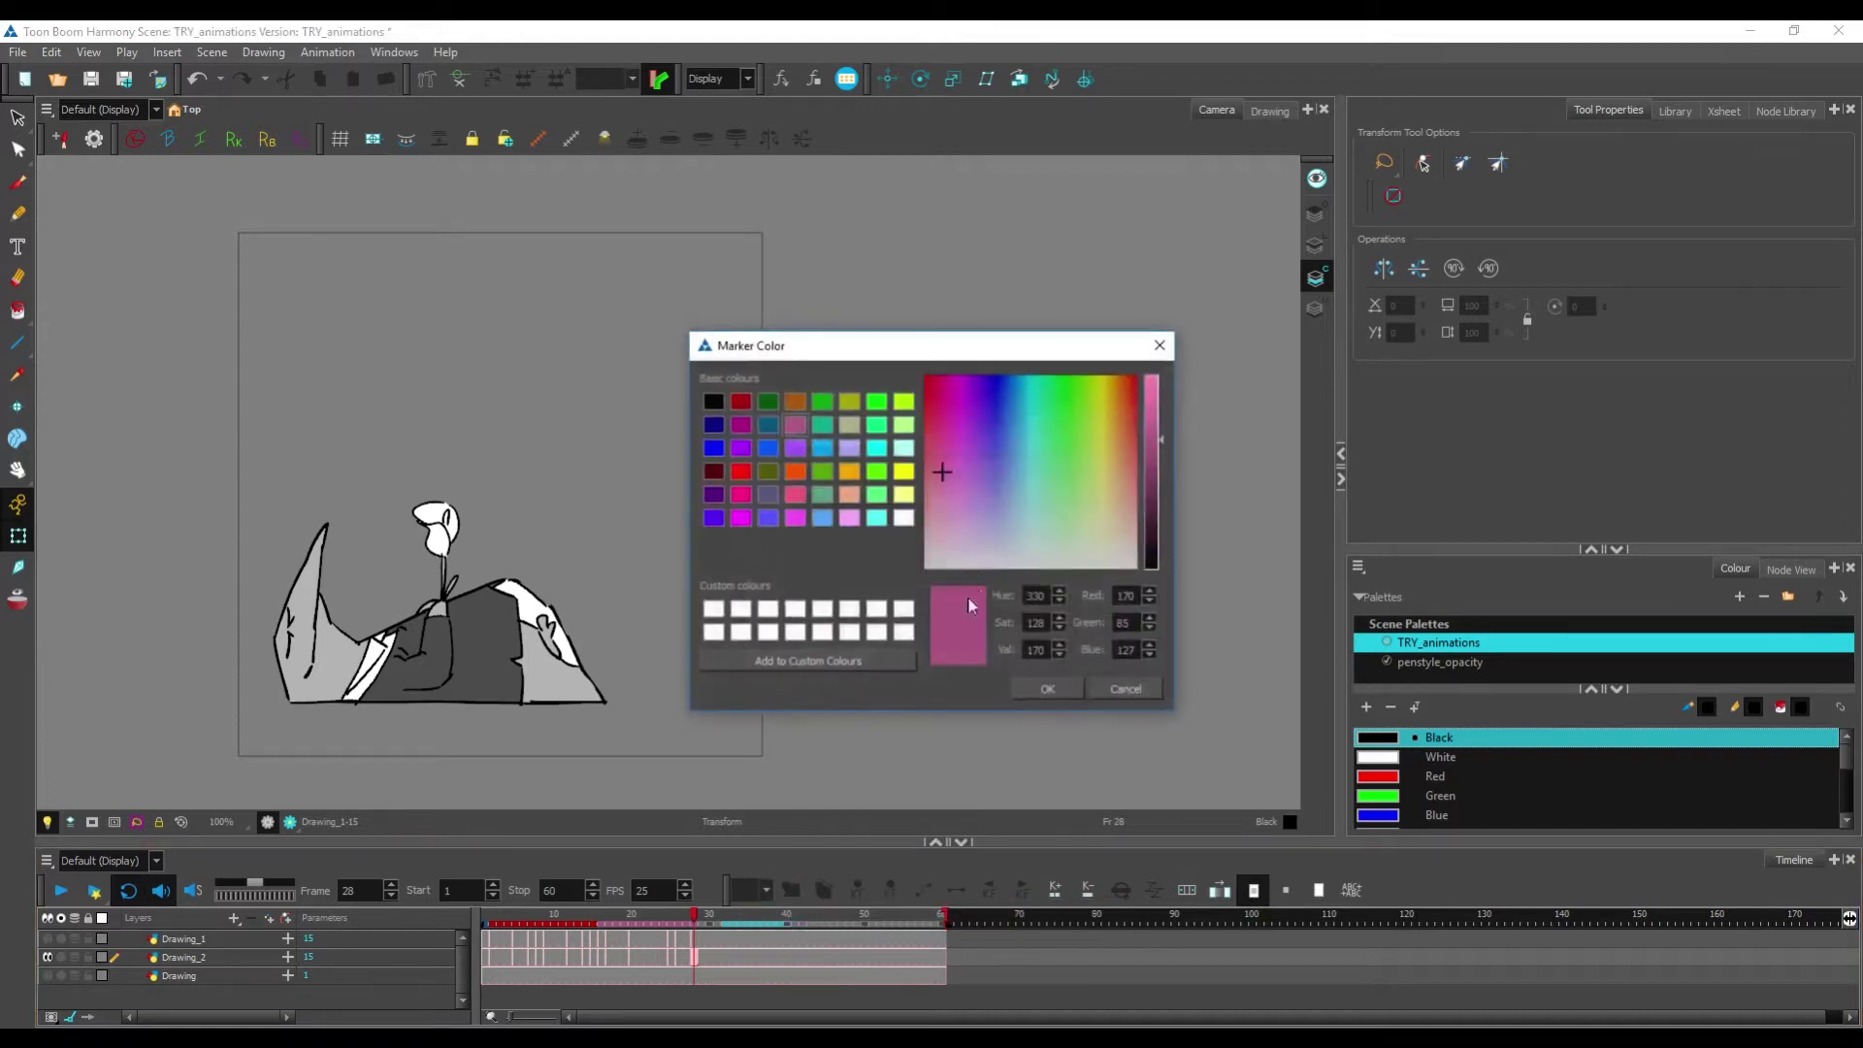
pyautogui.click(858, 472)
pyautogui.click(1047, 688)
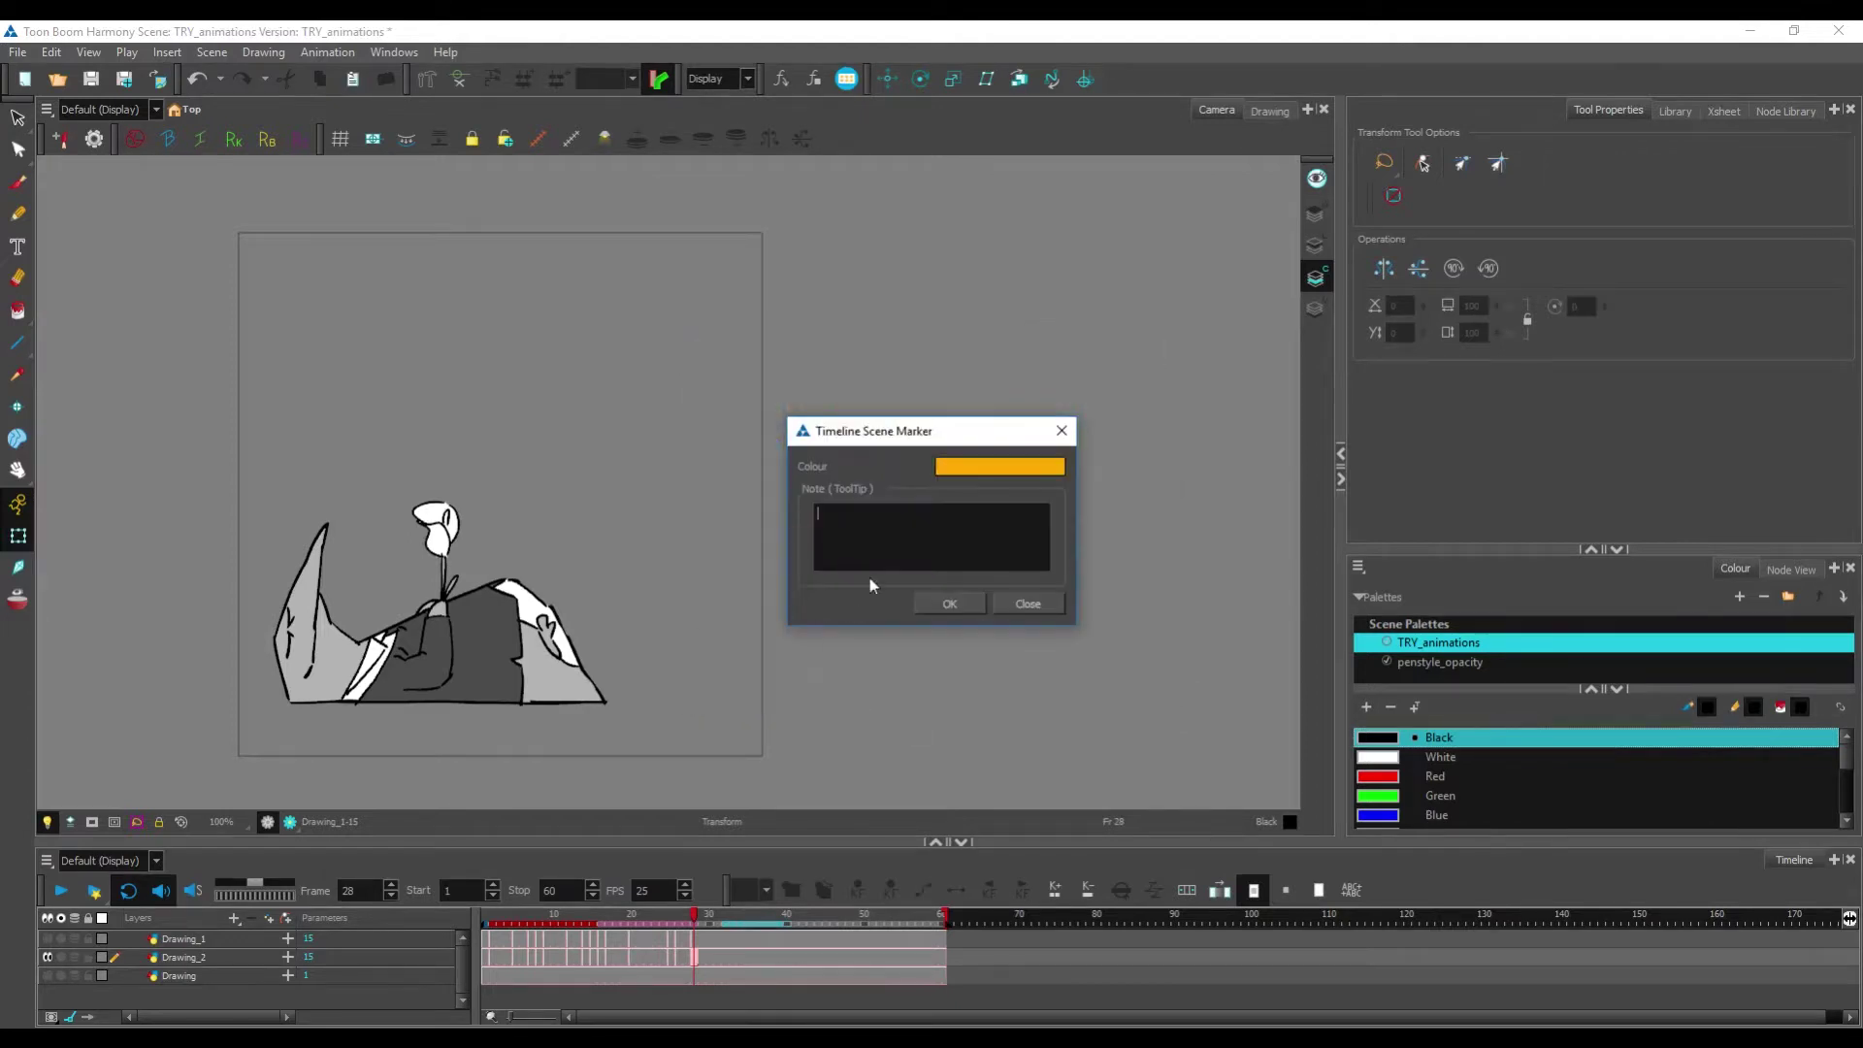
pyautogui.write('namr')
pyautogui.click(948, 601)
# Step: Remove the orange scene marker and return the playhead to frame 1
pyautogui.click(784, 917)
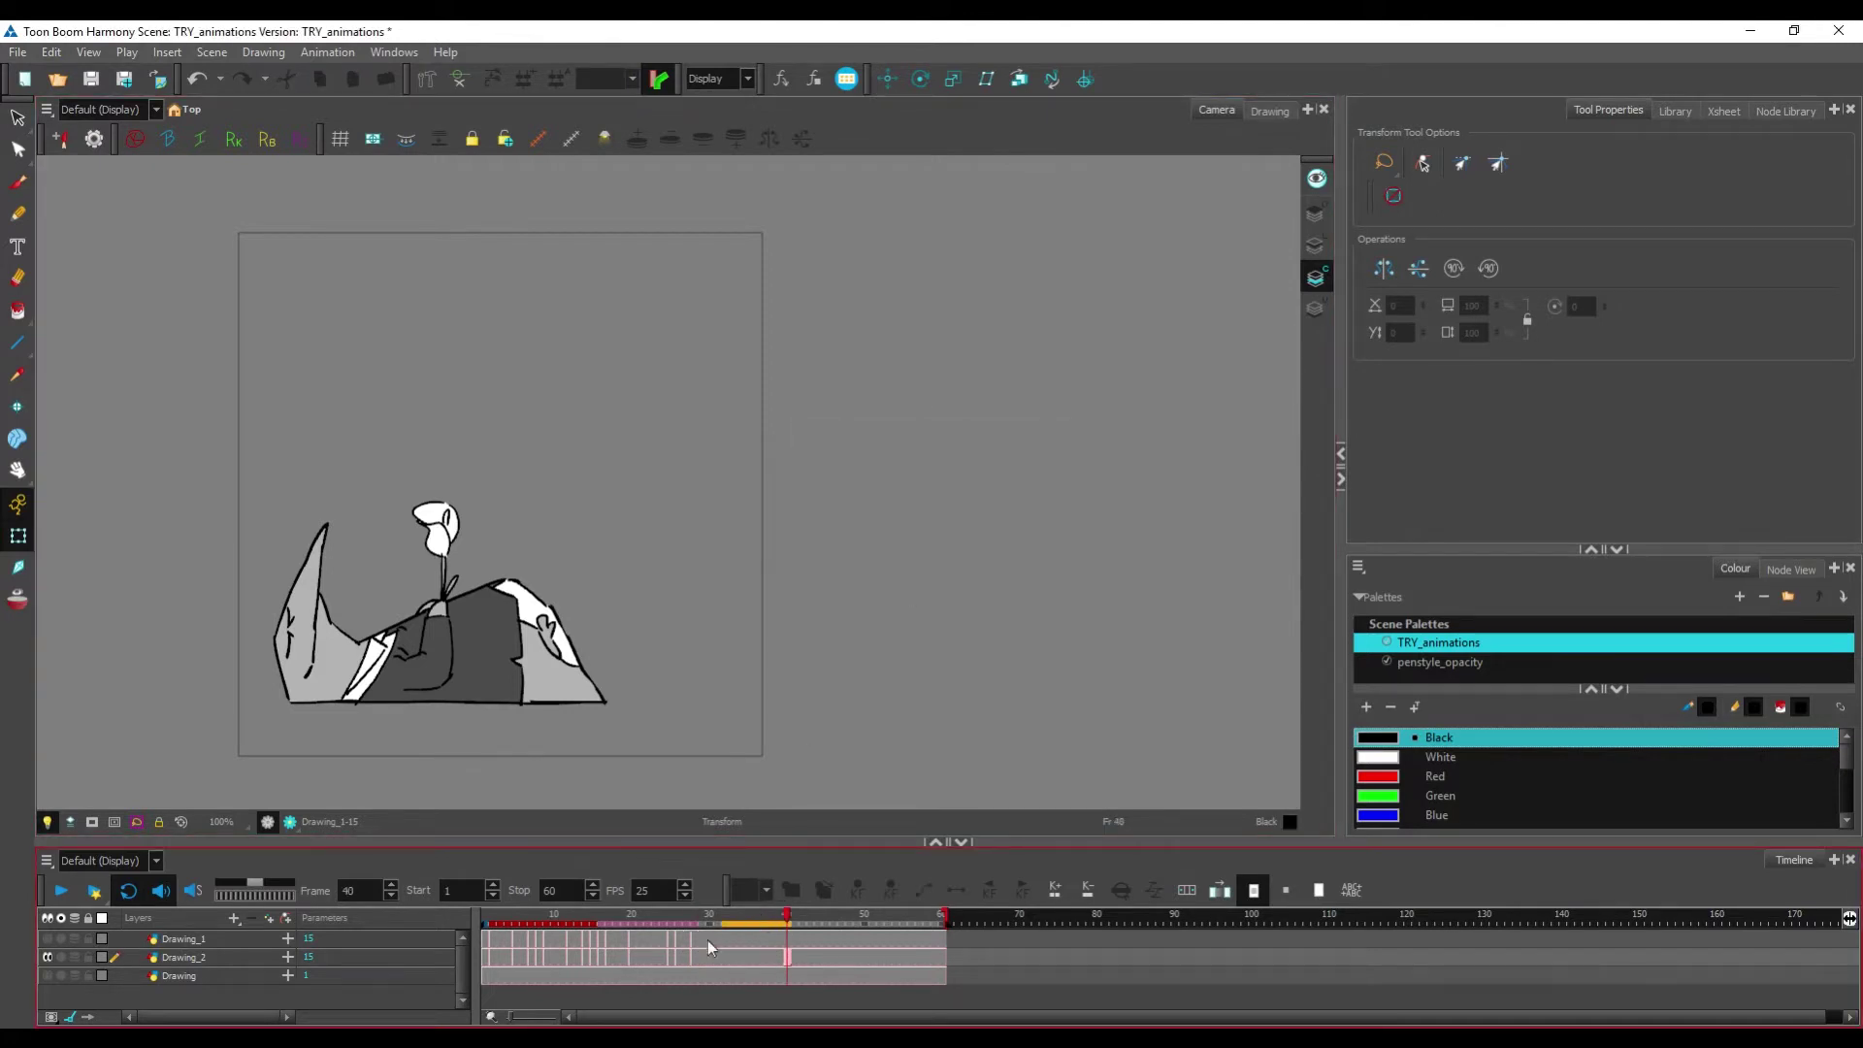
pyautogui.click(748, 930)
pyautogui.click(536, 918)
pyautogui.click(486, 919)
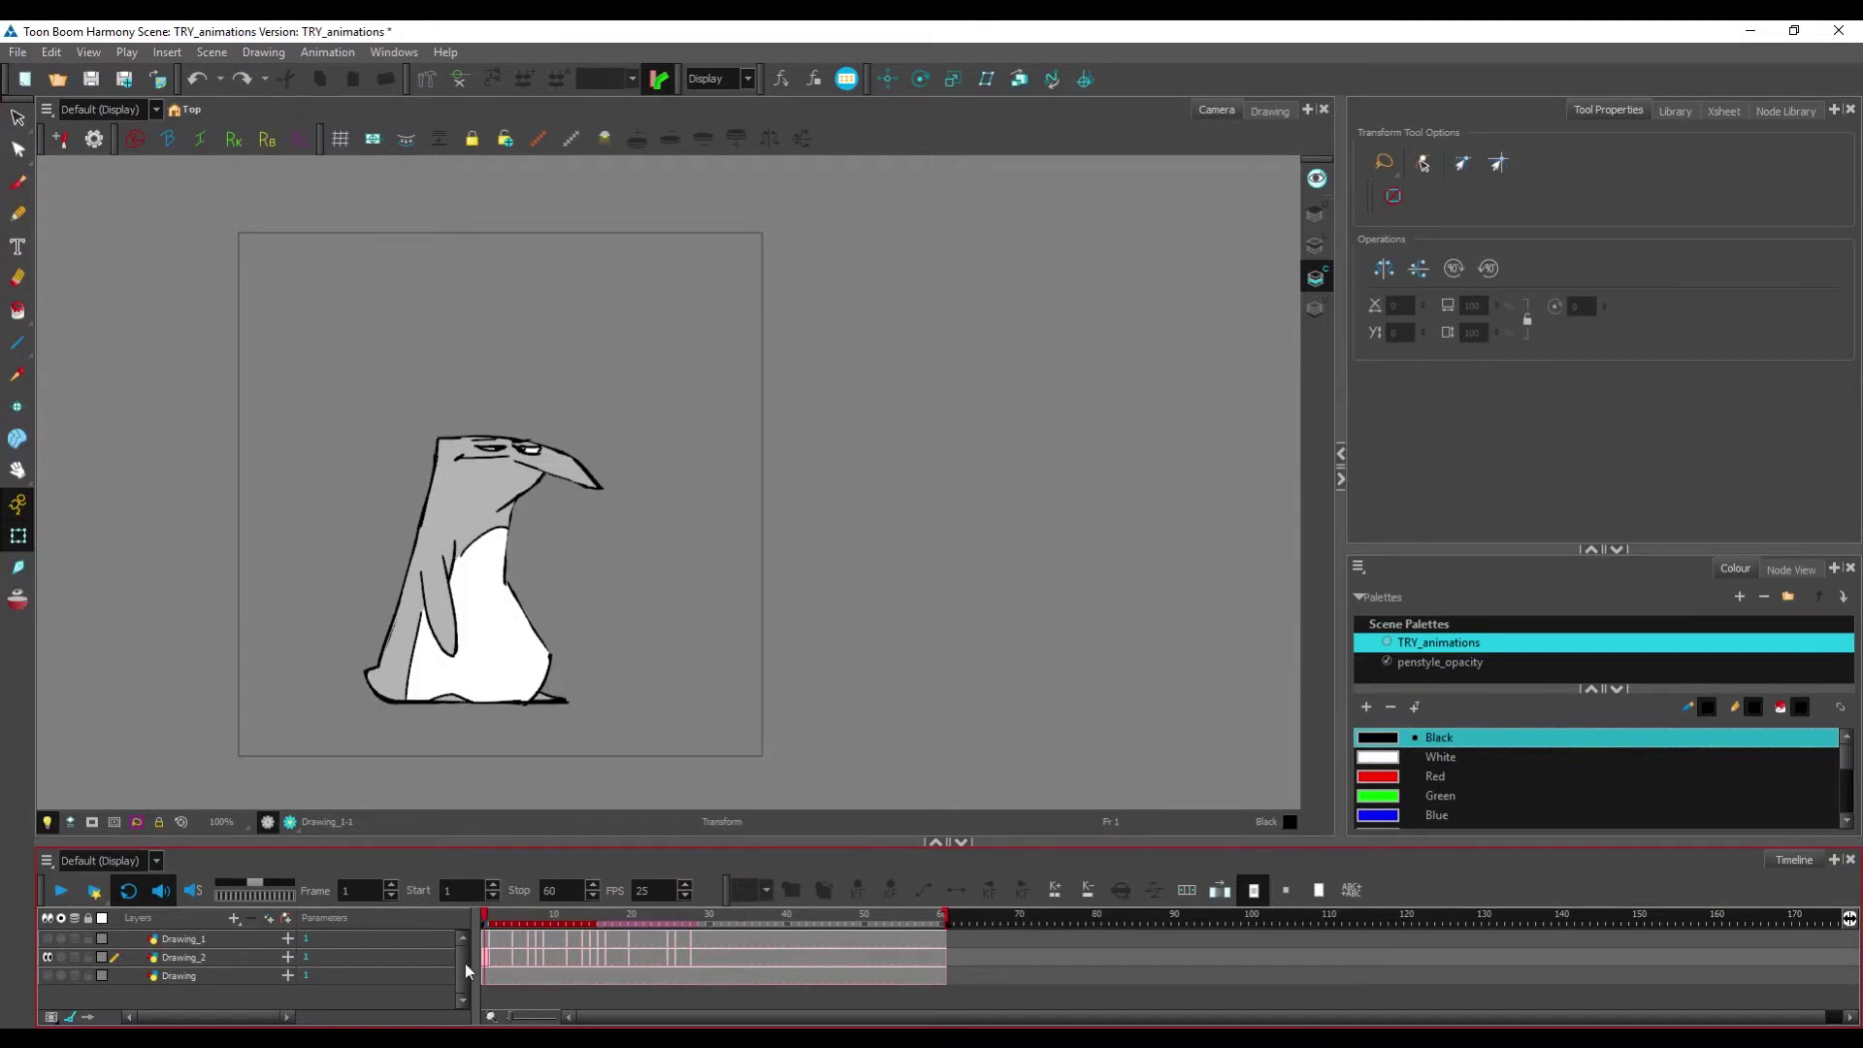
pyautogui.moveTo(486, 919)
pyautogui.mouseDown()
pyautogui.moveTo(580, 944)
pyautogui.moveTo(619, 917)
pyautogui.moveTo(695, 930)
pyautogui.moveTo(466, 947)
pyautogui.mouseUp()
pyautogui.click(645, 739)
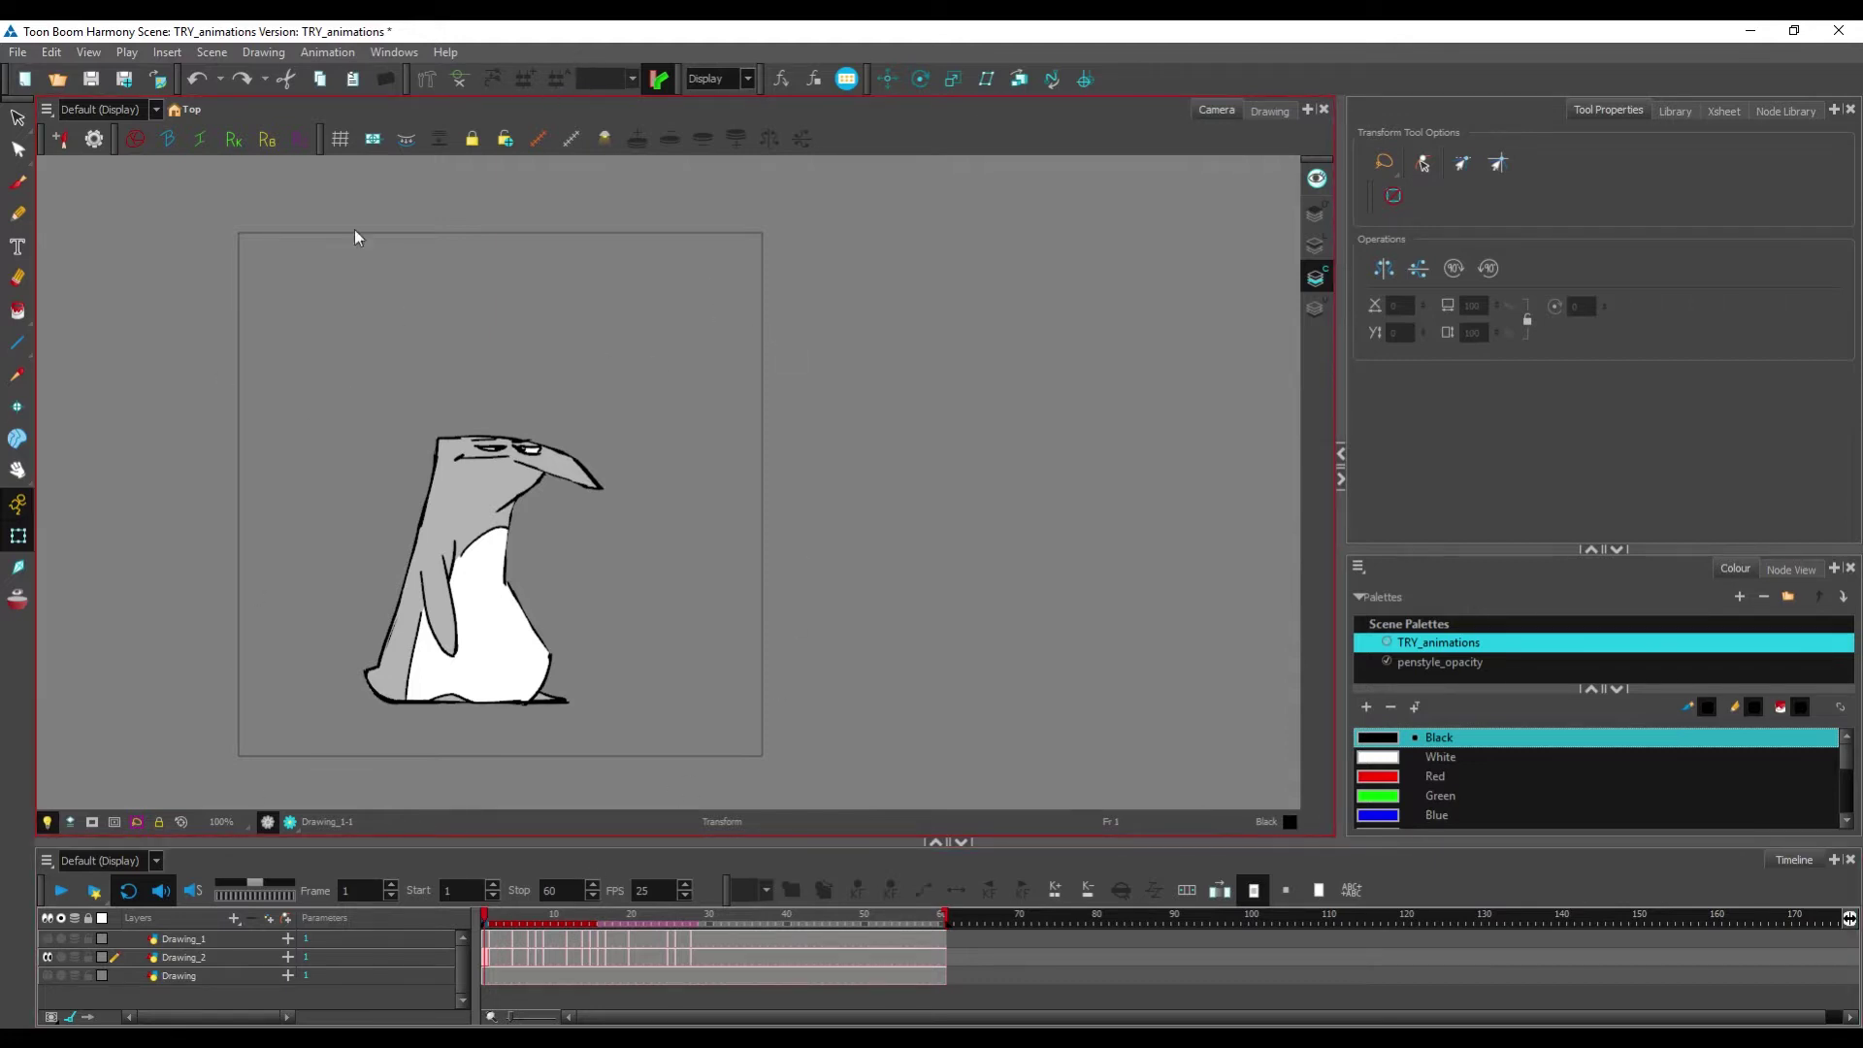
# Step: Start an OpenGL Frames export and choose the exports demo folder inside A Beginner's guide to Toonboom Harmony(05) as its location
pyautogui.click(17, 52)
pyautogui.moveTo(214, 334)
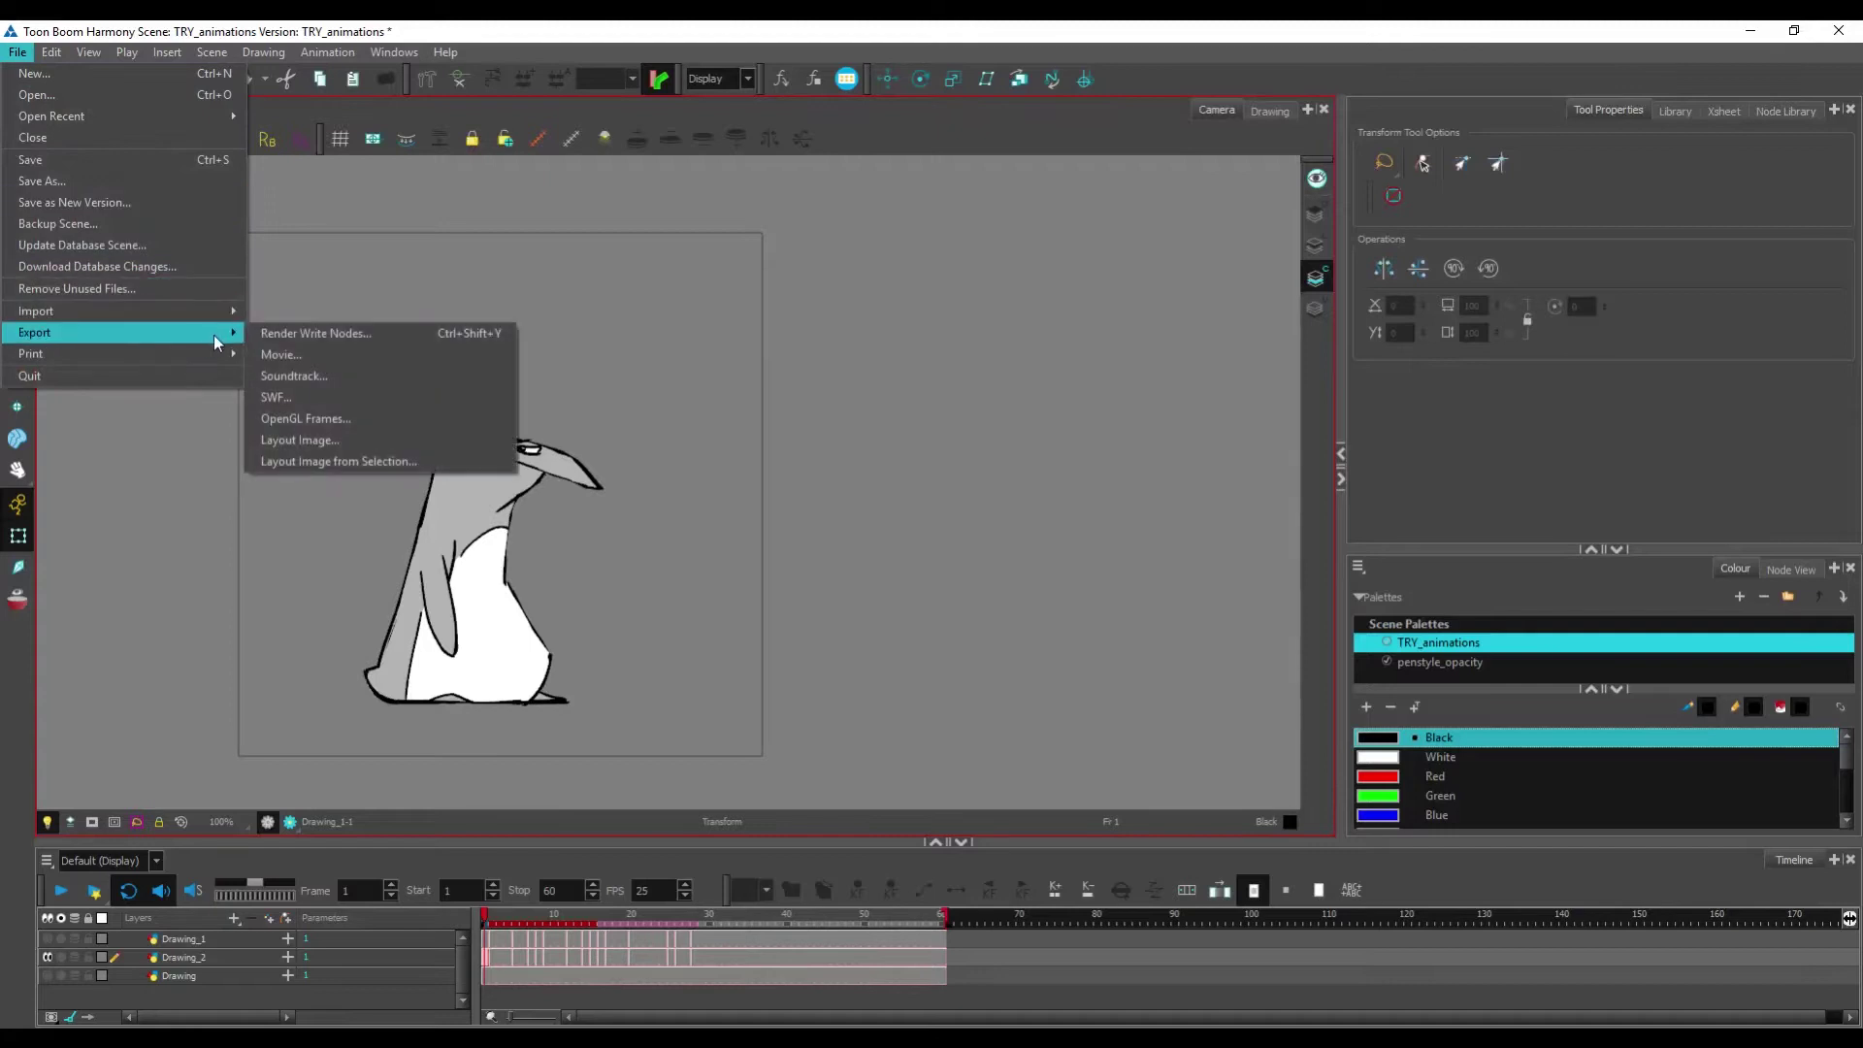
pyautogui.click(461, 419)
pyautogui.moveTo(1081, 303); pyautogui.dragTo(1165, 249)
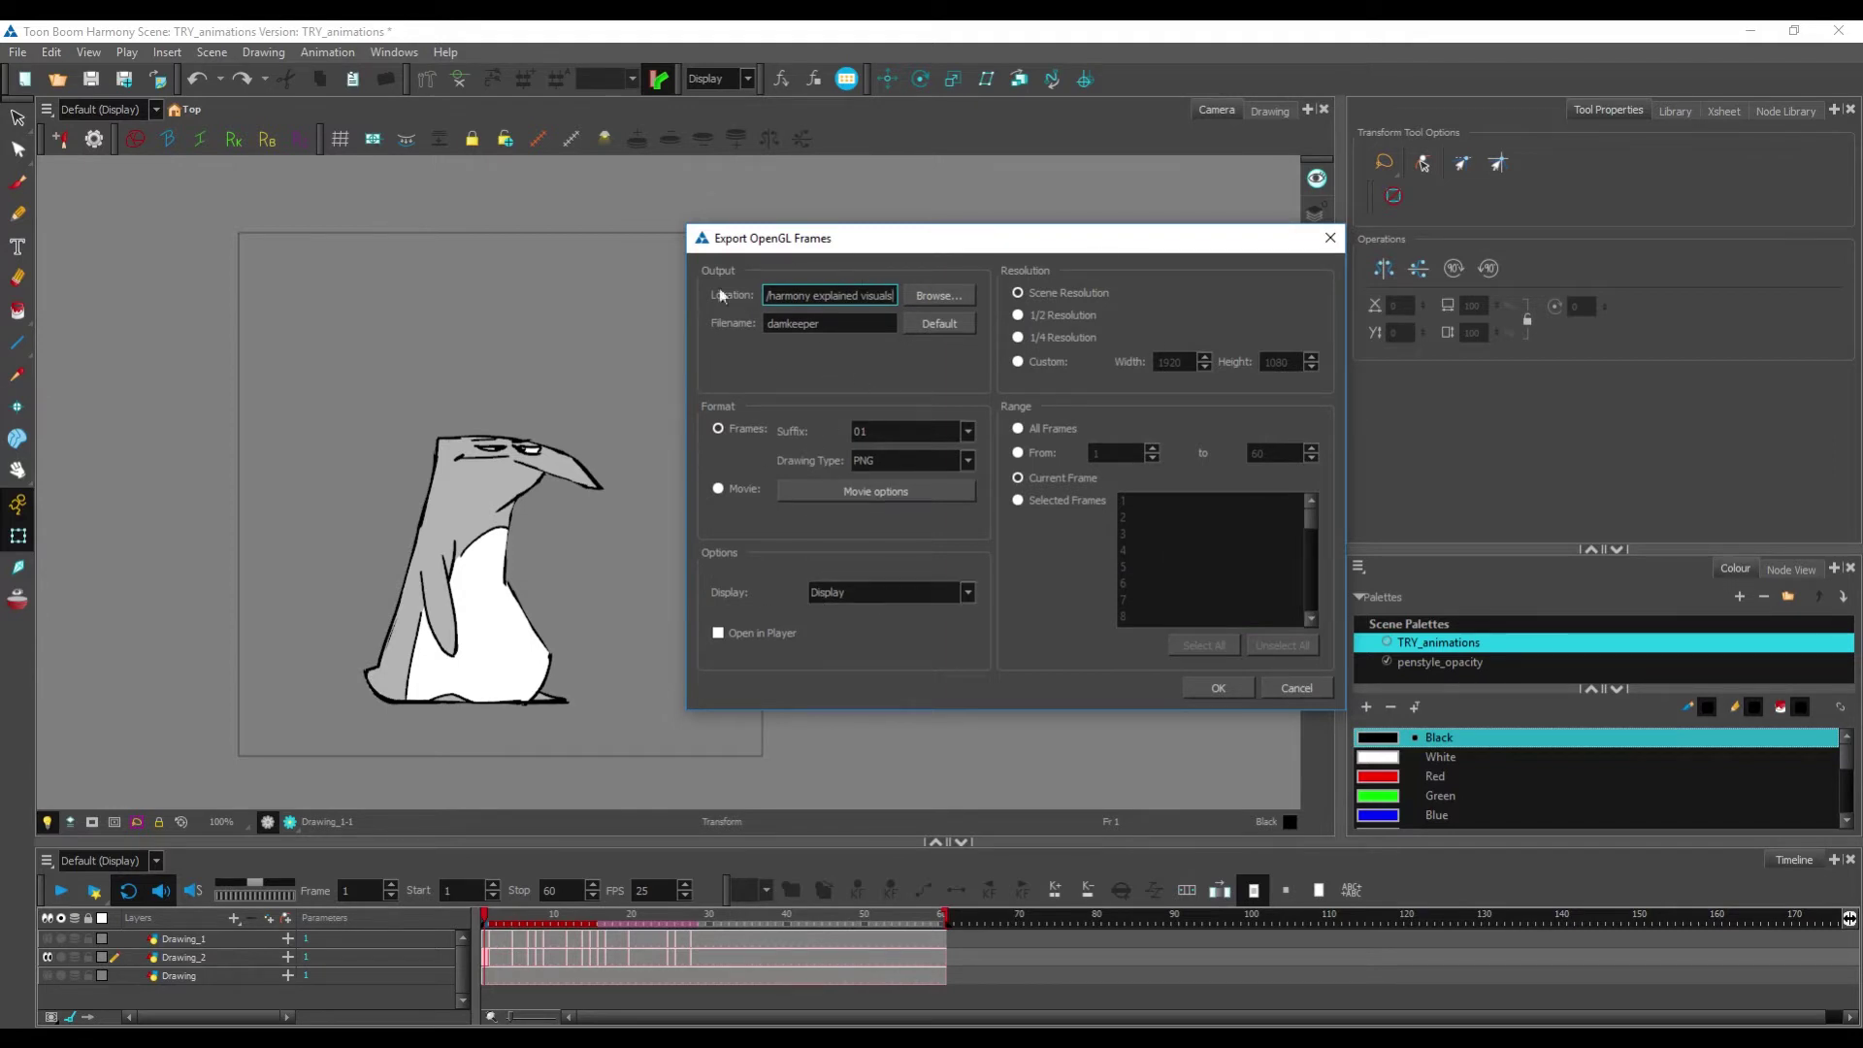
pyautogui.click(936, 295)
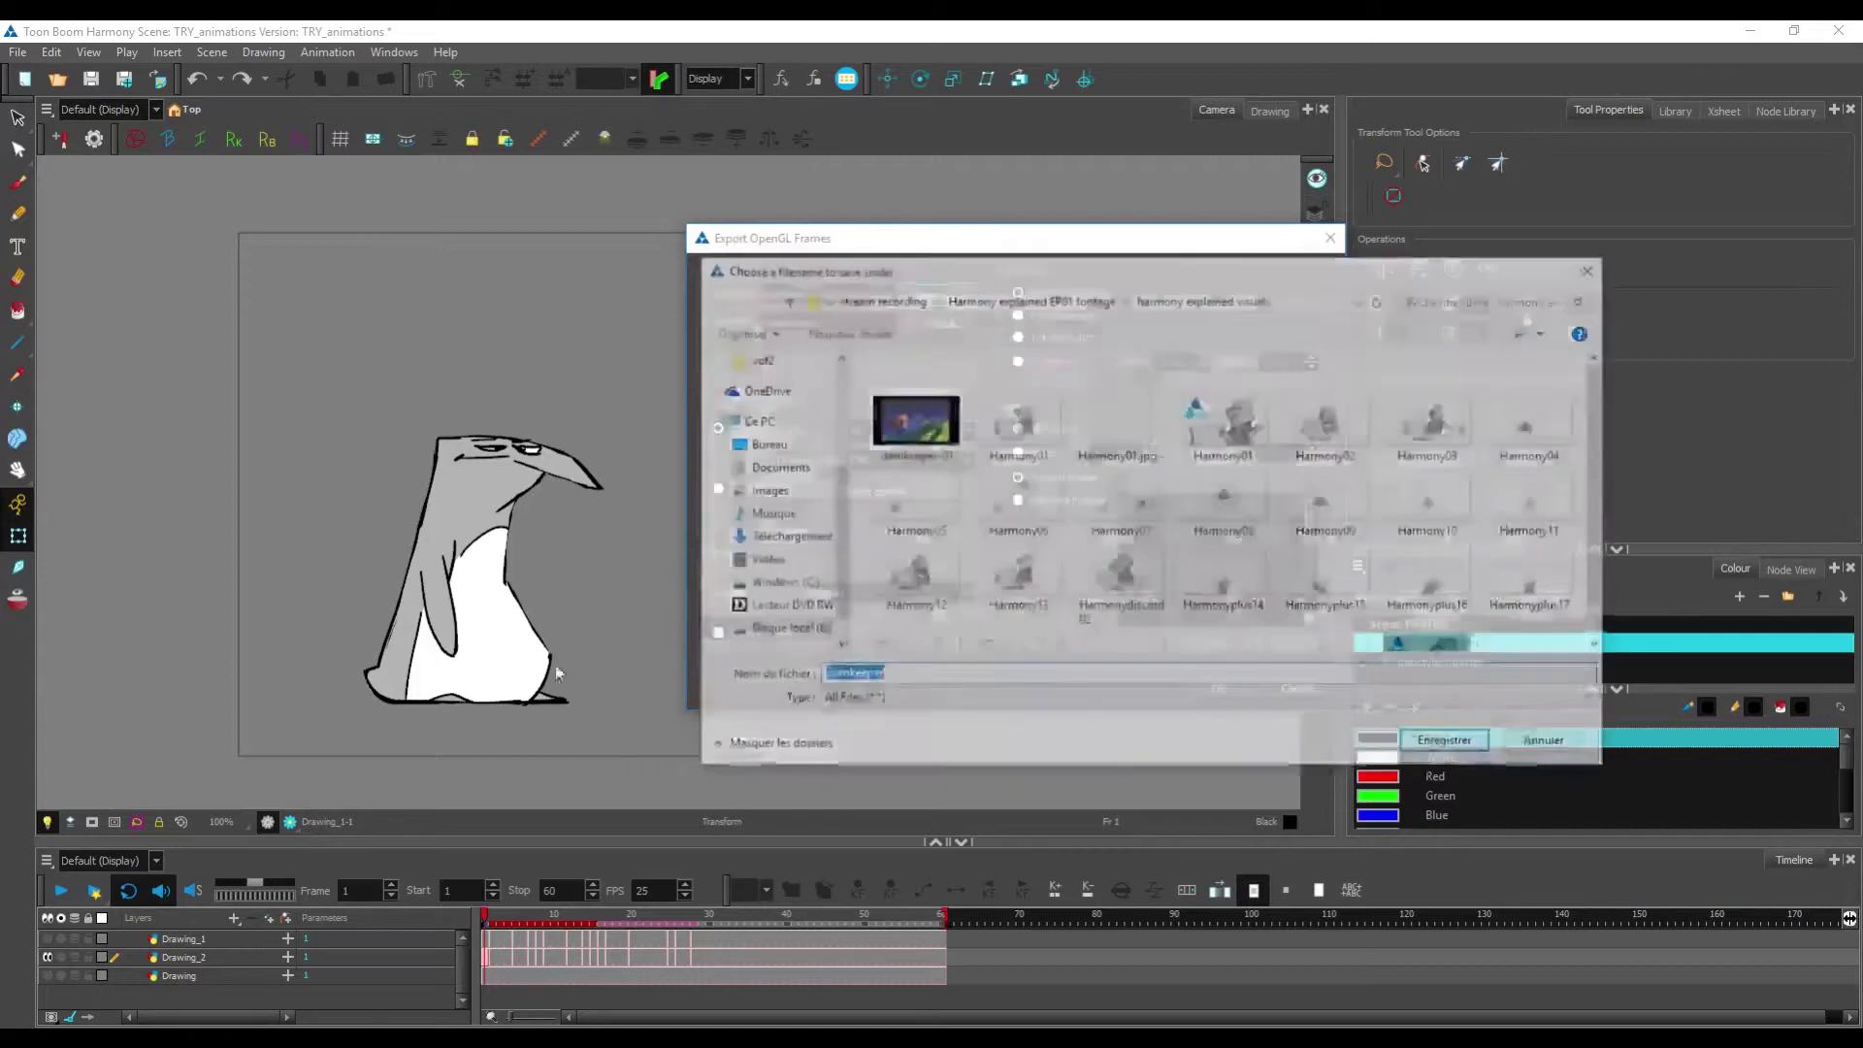
pyautogui.click(898, 299)
pyautogui.doubleClick(1431, 407)
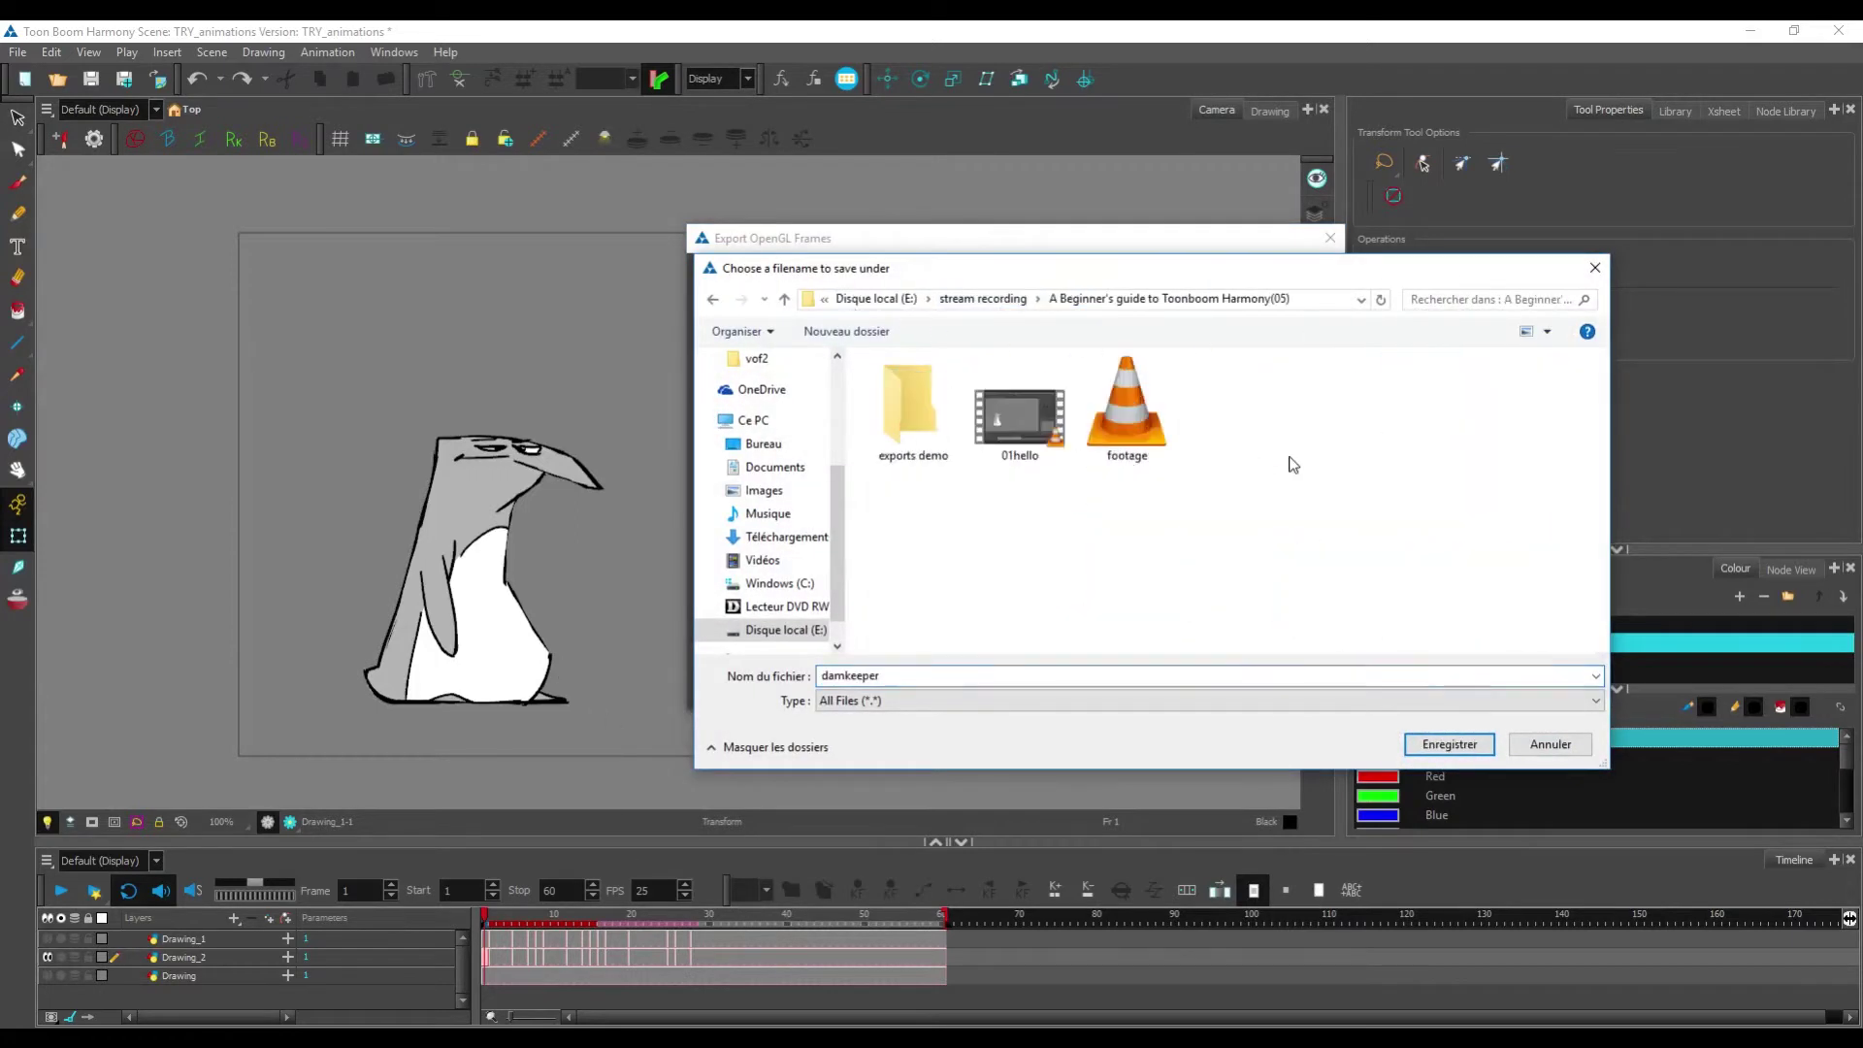
pyautogui.doubleClick(907, 398)
# Step: Name the export file iddle and confirm the output location
pyautogui.click(905, 682)
pyautogui.doubleClick(904, 682)
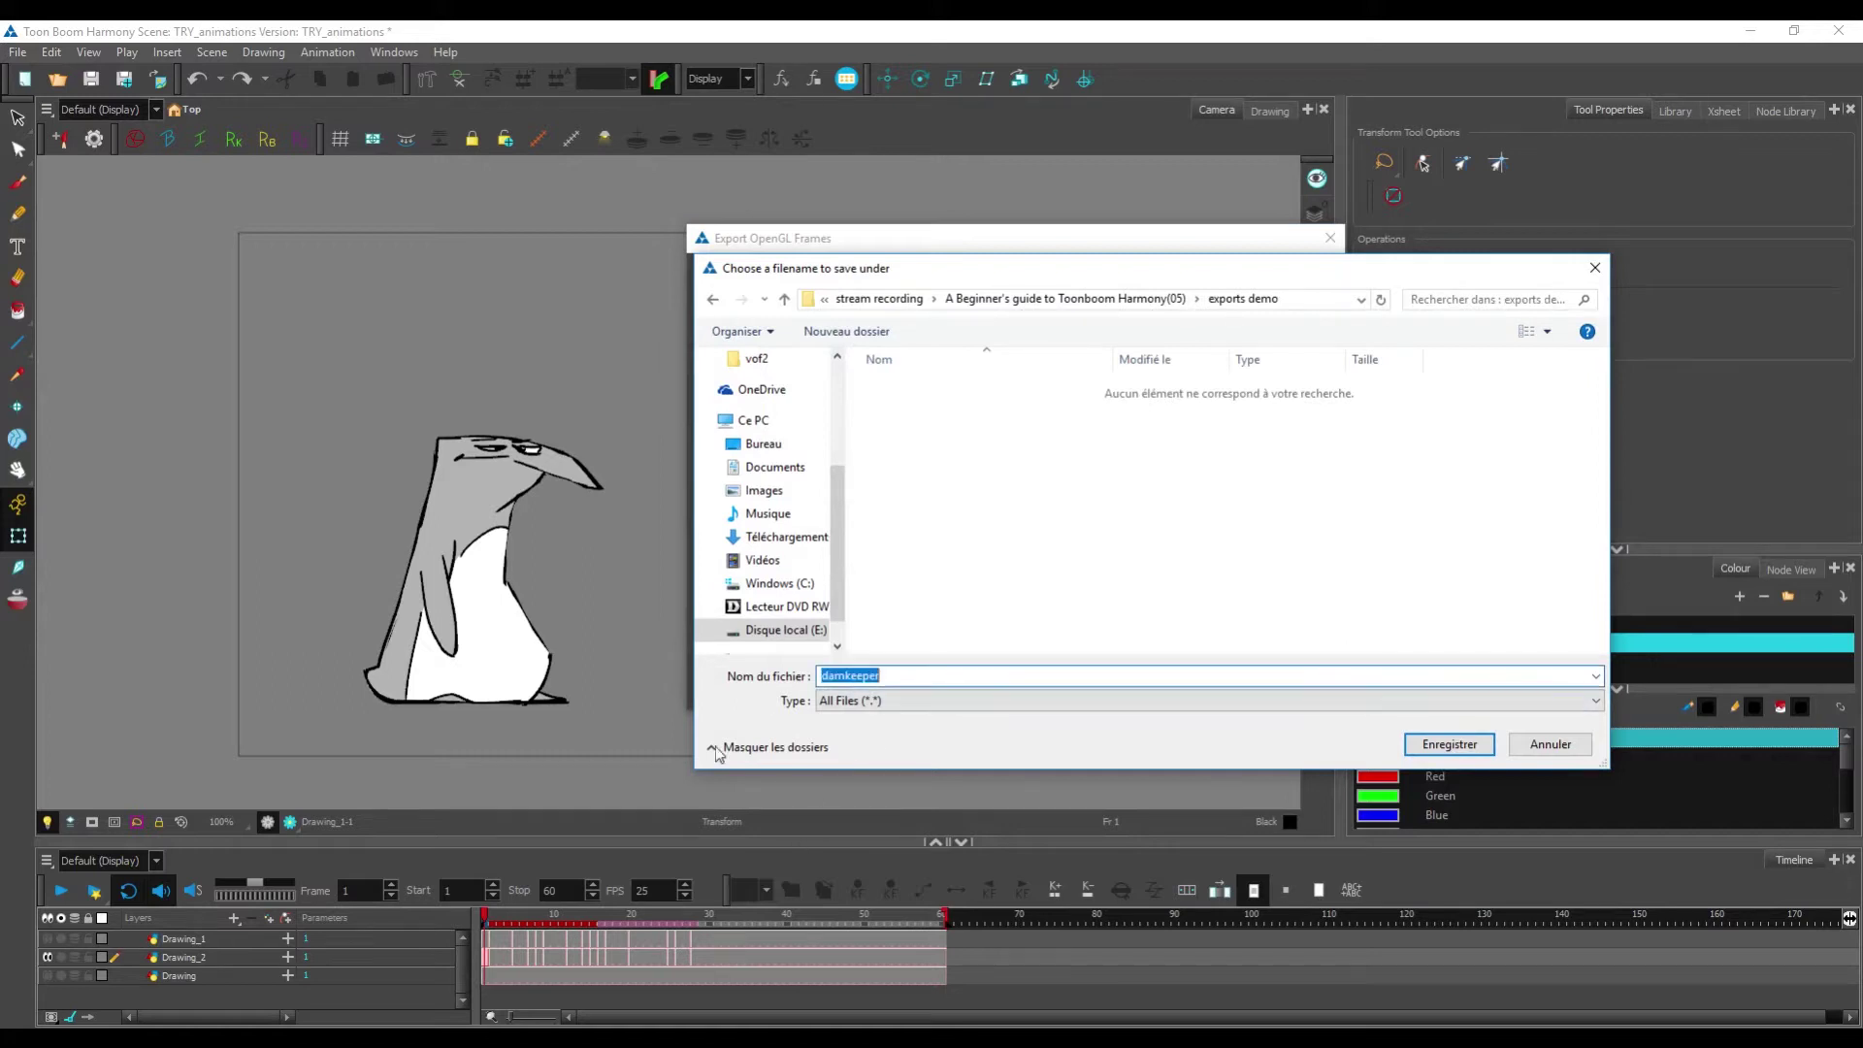
pyautogui.press('BackSpace')
pyautogui.write('iddle')
pyautogui.click(1450, 743)
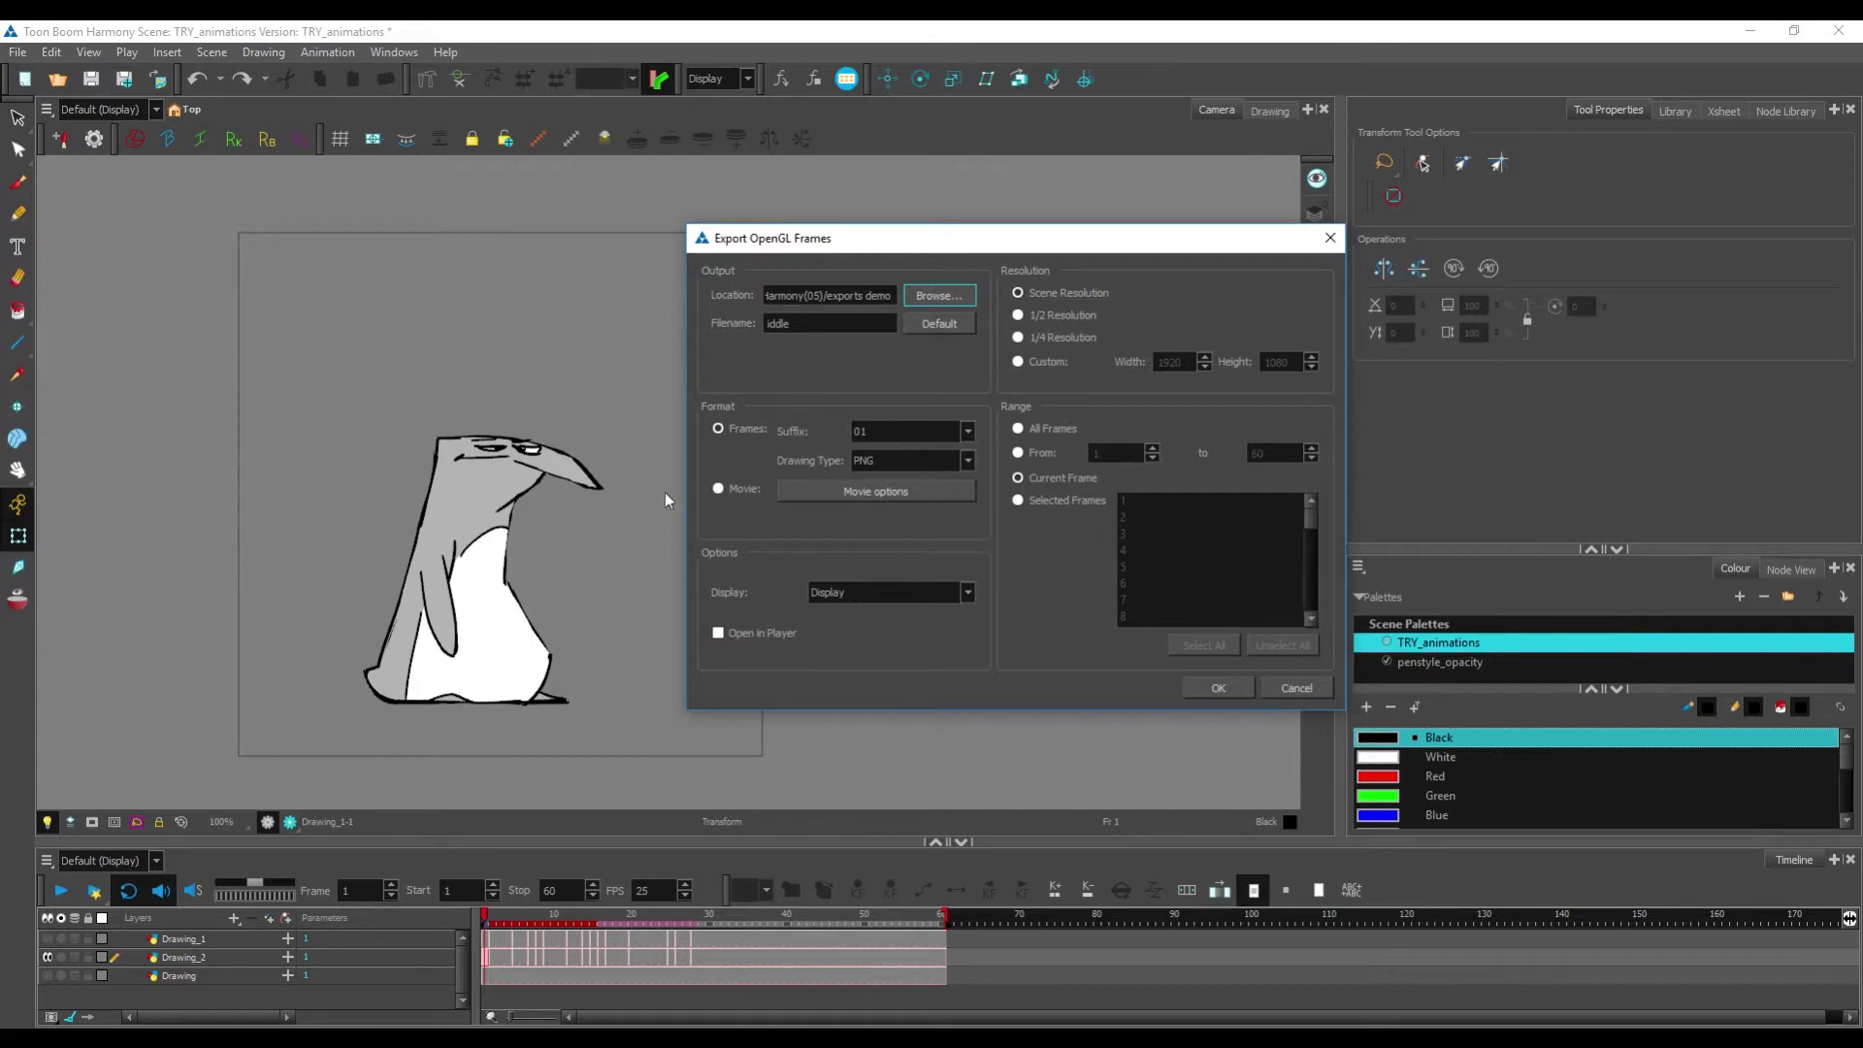
# Step: Set the drawing type to PNG4 and export the current frame at scene resolution
pyautogui.click(968, 460)
pyautogui.scroll(-2, 967, 526)
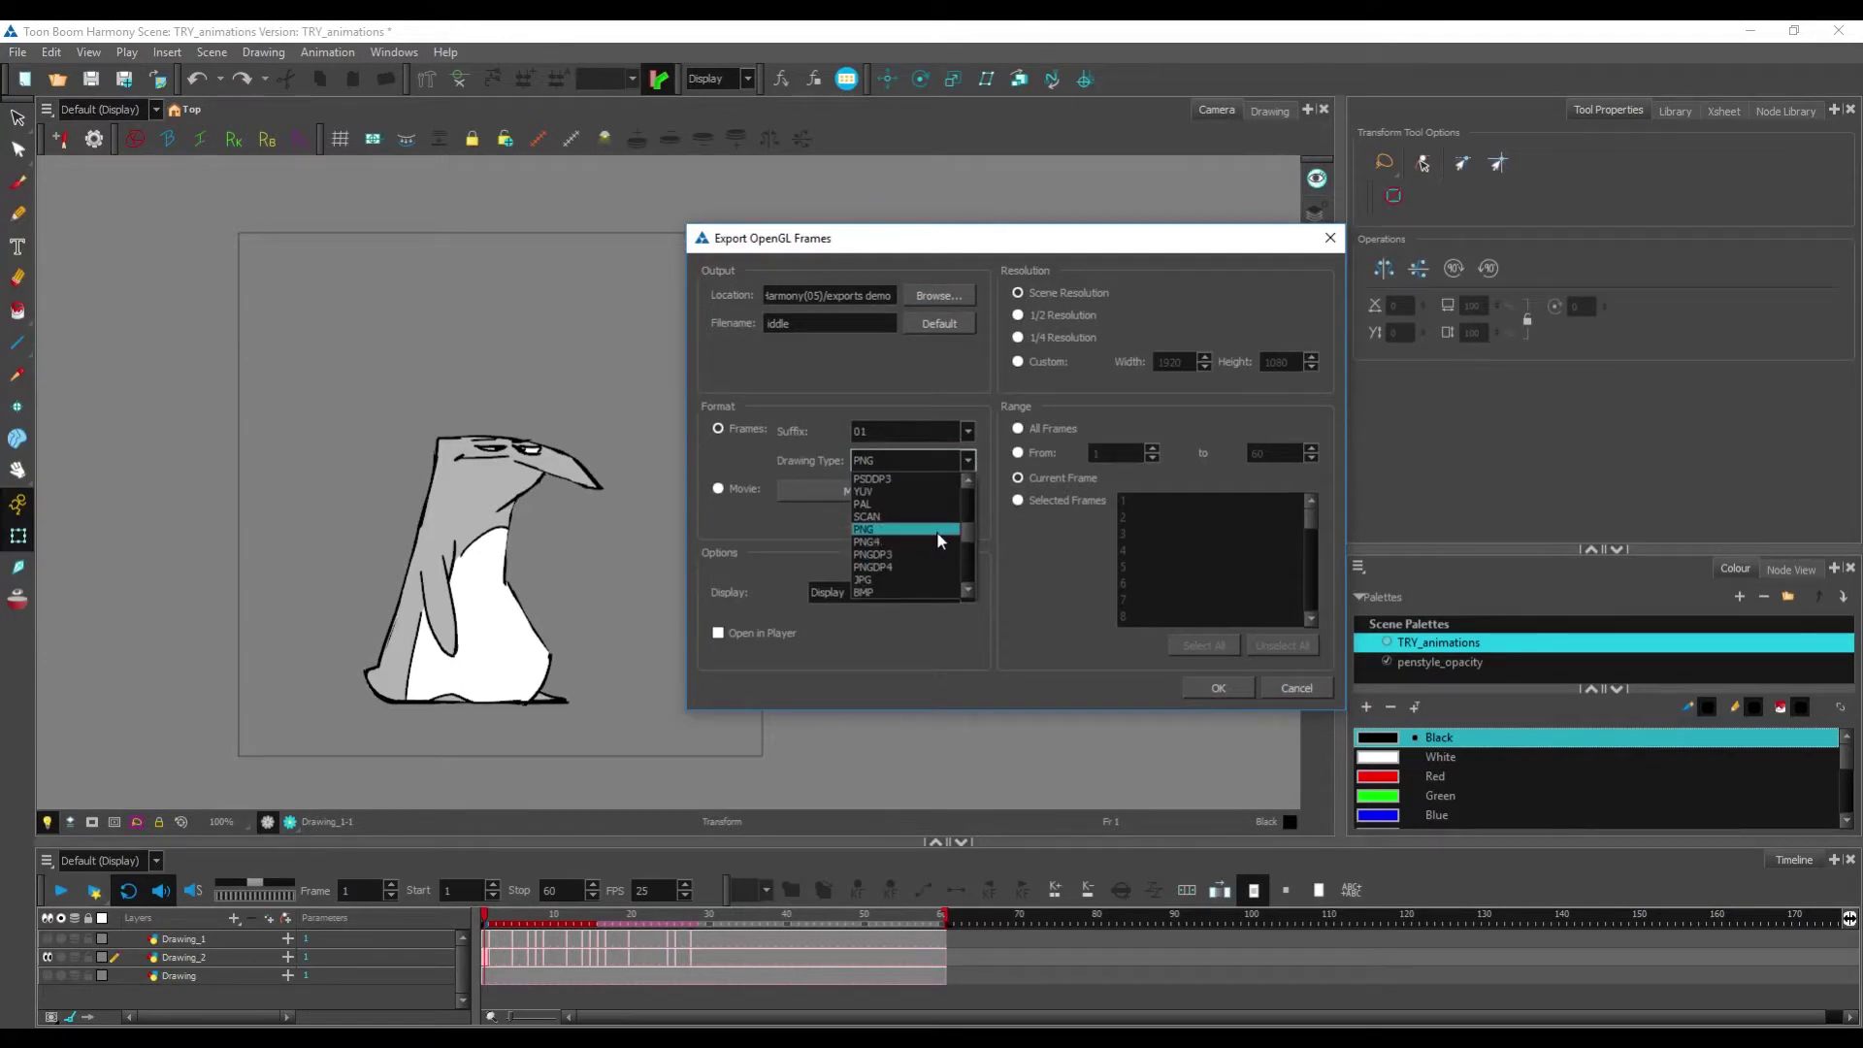
pyautogui.click(935, 540)
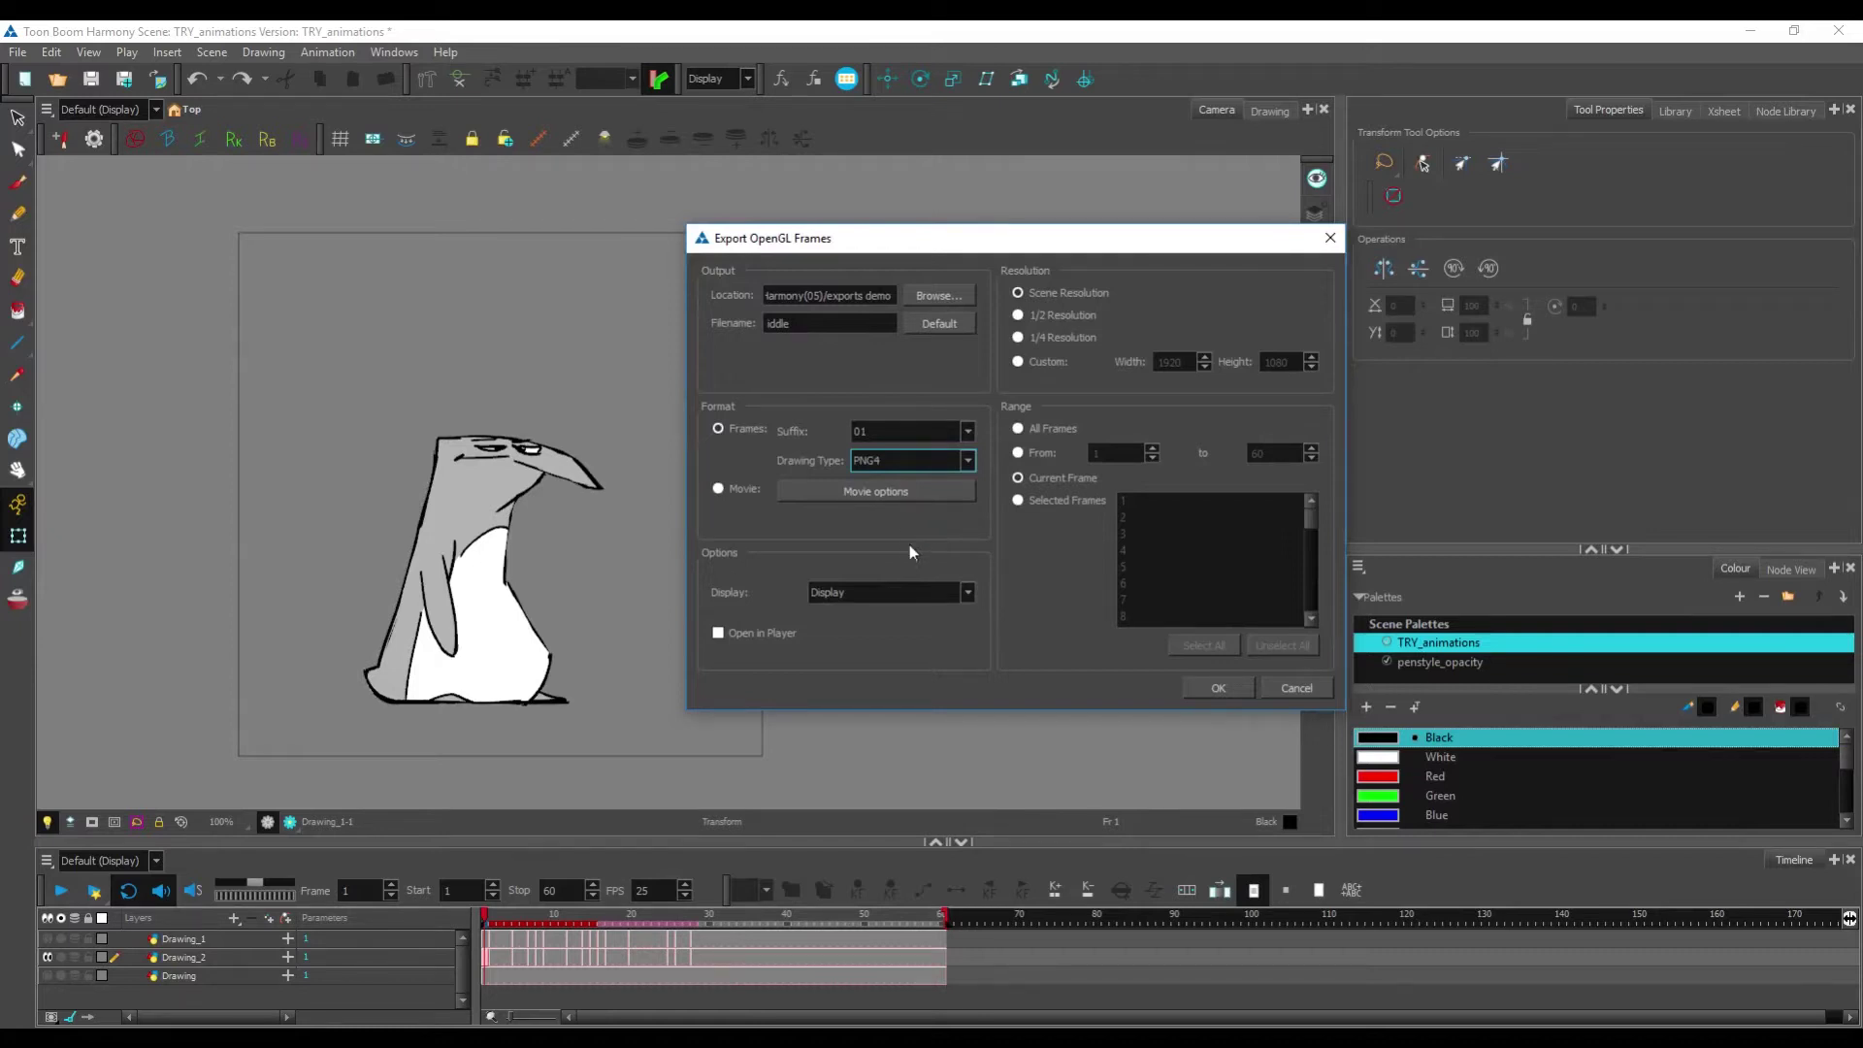
pyautogui.moveTo(1055, 243); pyautogui.dragTo(1027, 235)
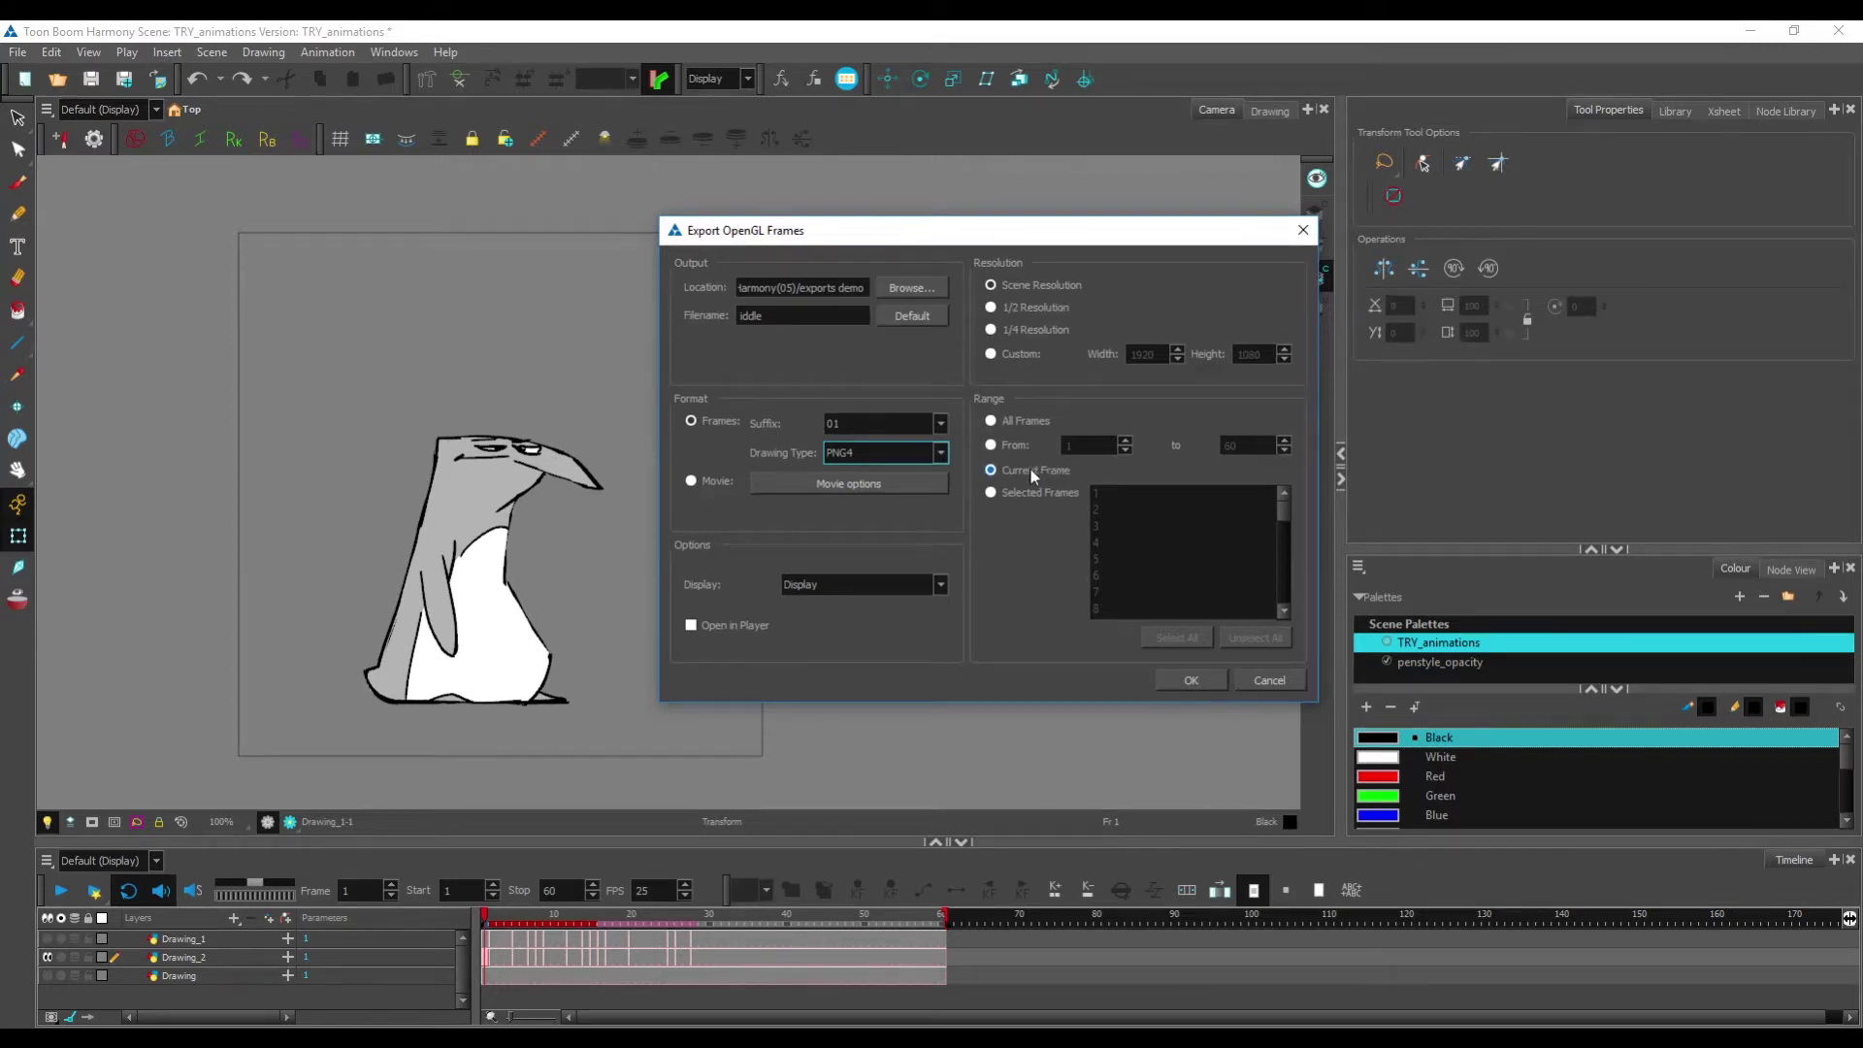
pyautogui.moveTo(1137, 219); pyautogui.dragTo(1142, 199)
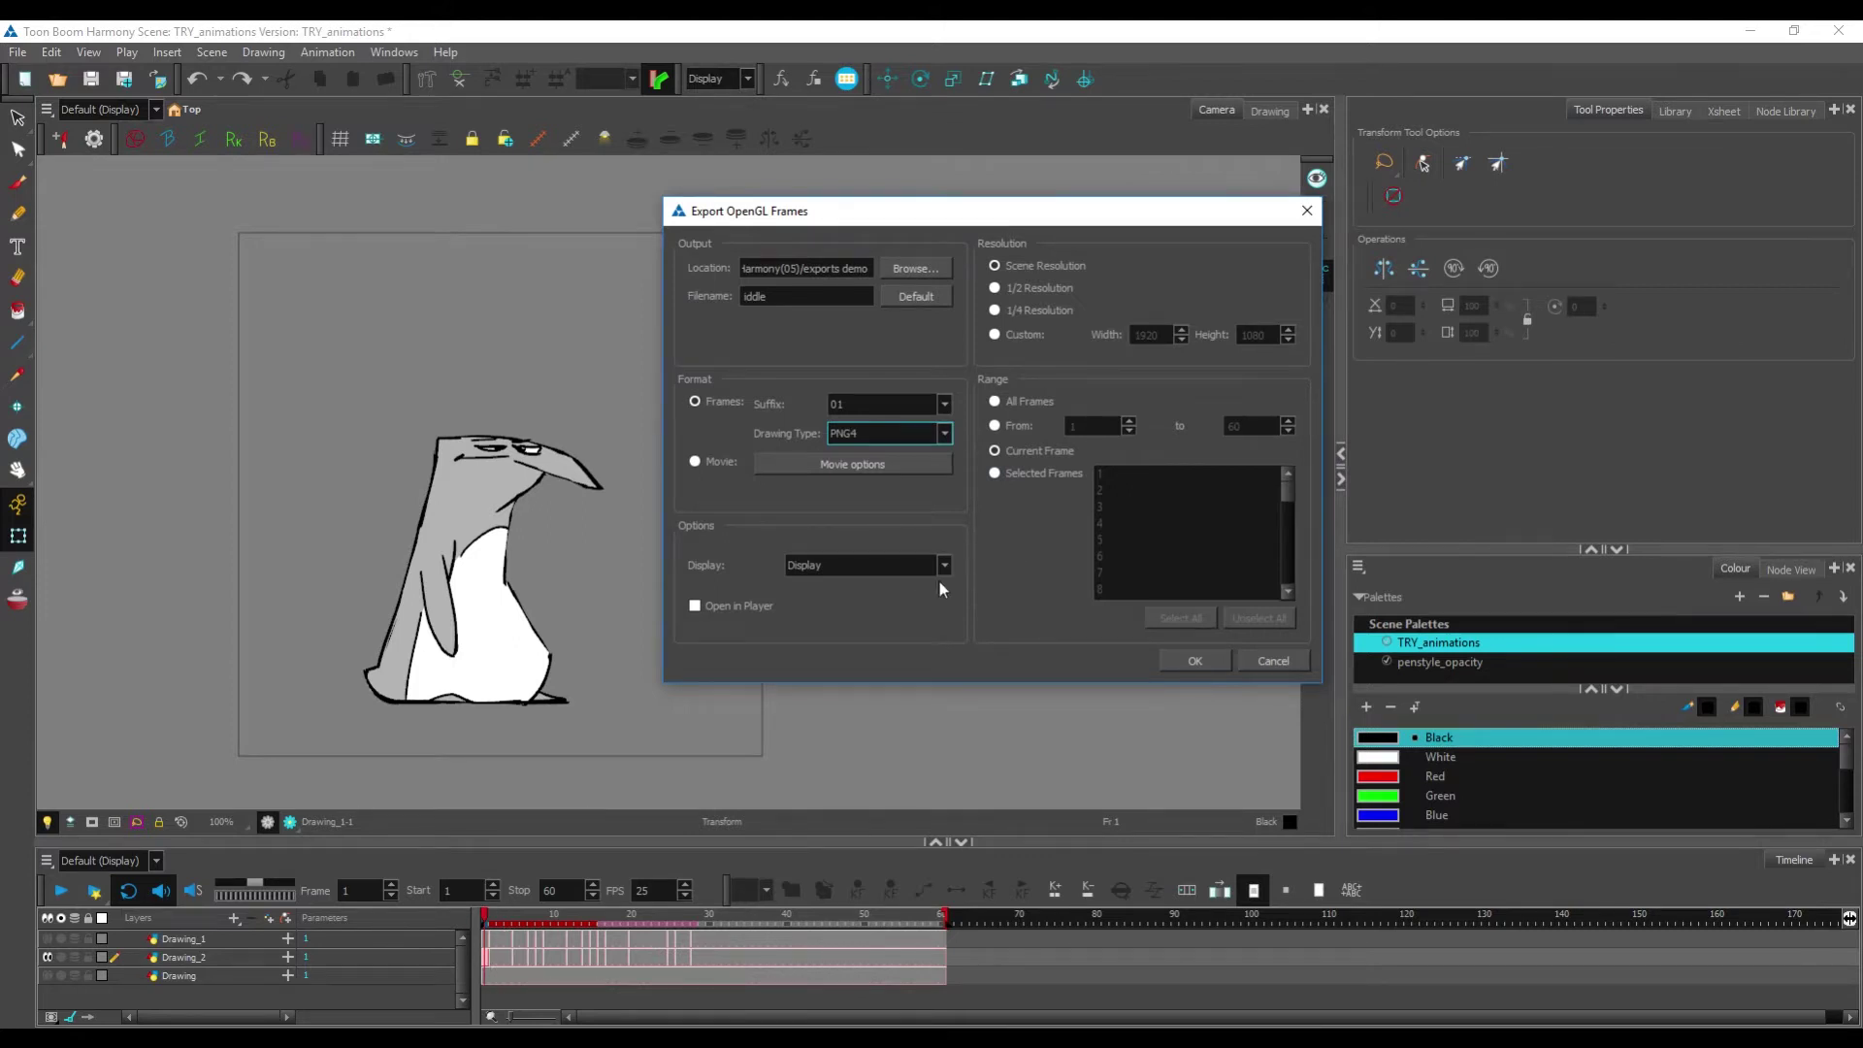
pyautogui.click(1185, 663)
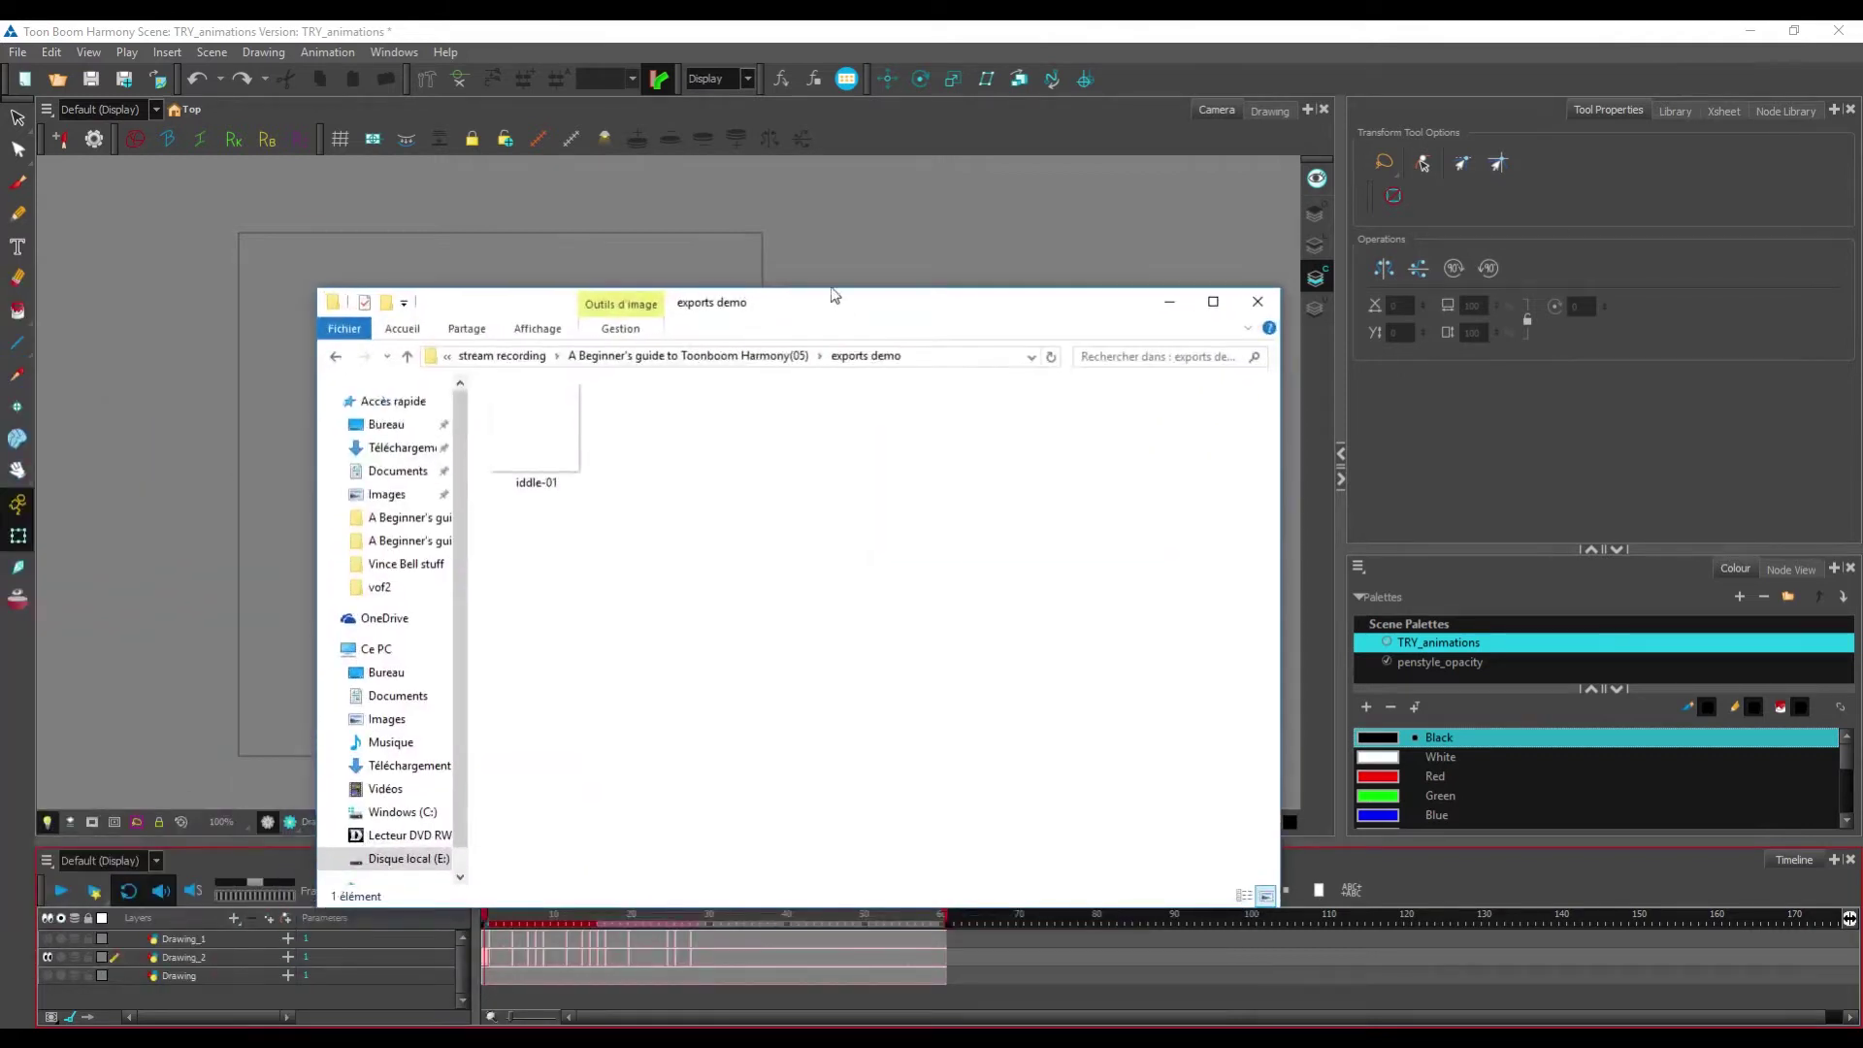
# Step: Switch to the exports demo folder, inspect the exported iddle-01 image in Photos, and close it
pyautogui.moveTo(899, 307); pyautogui.dragTo(1117, 283)
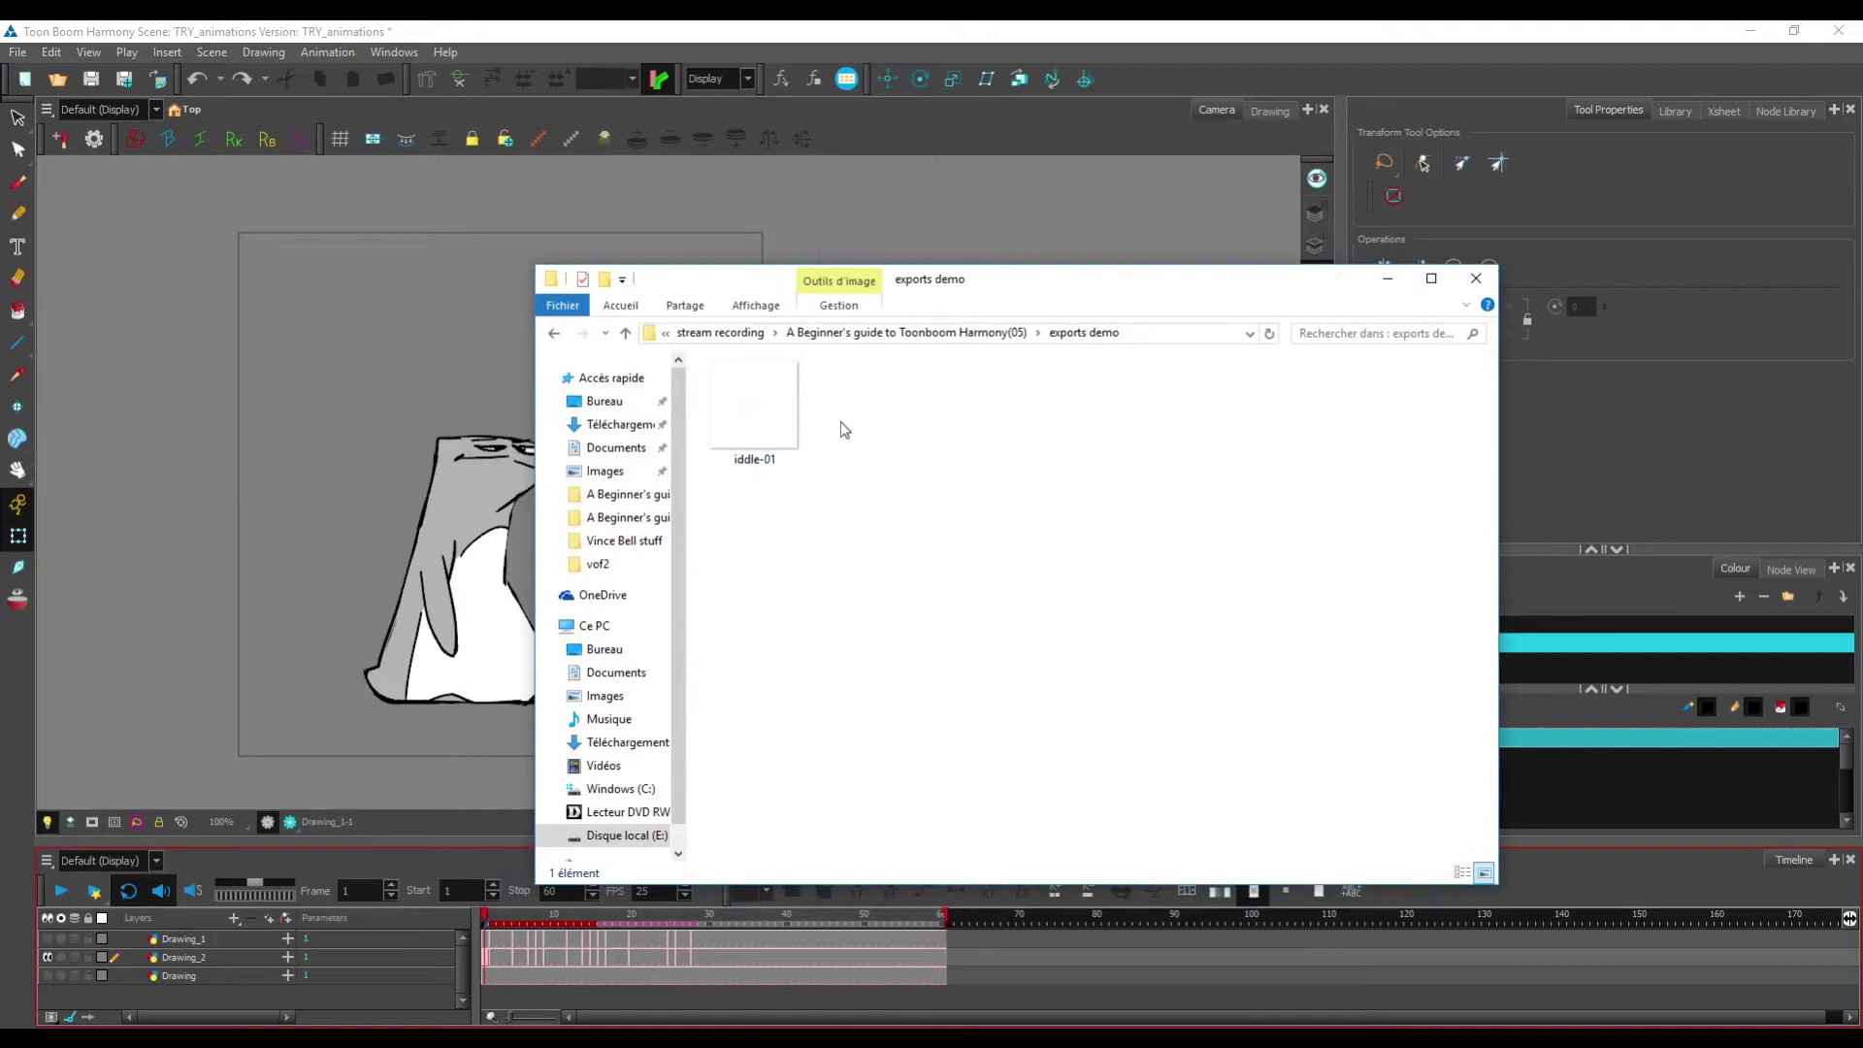
pyautogui.click(759, 432)
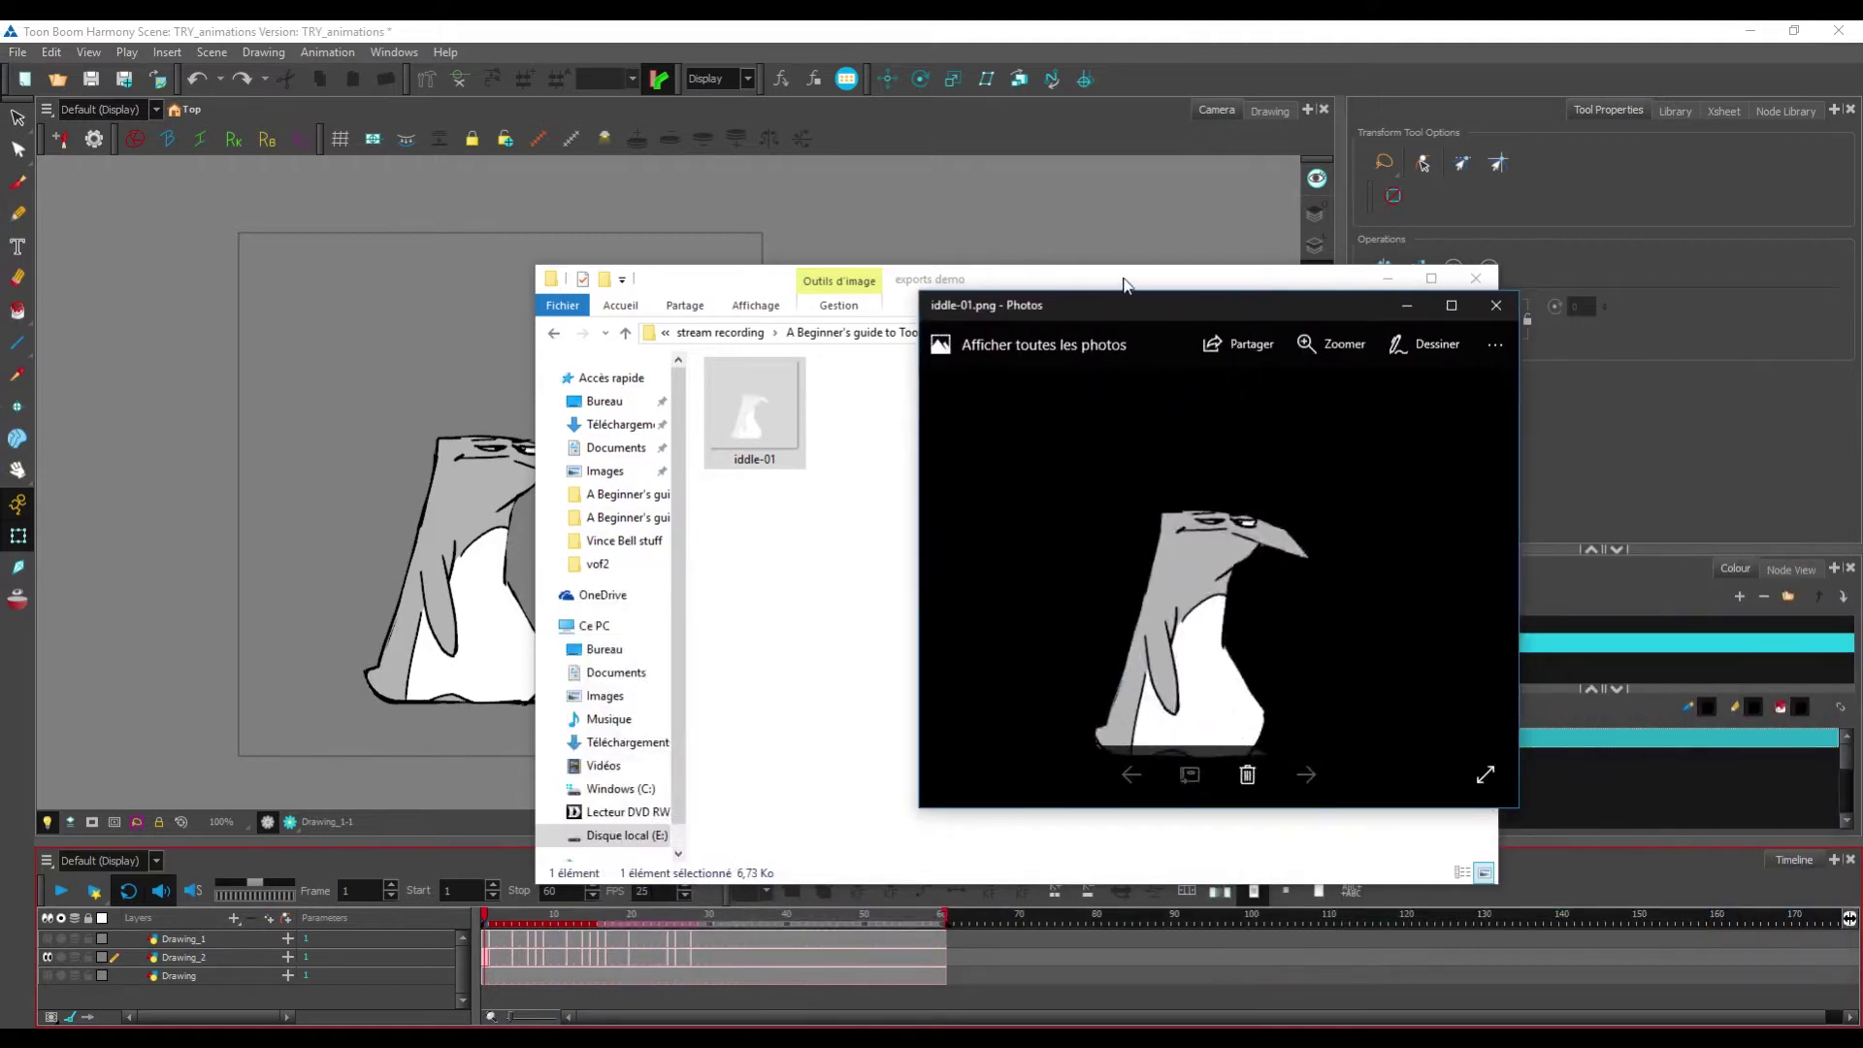
pyautogui.hotkey('alt', 'Tab')
pyautogui.moveTo(1310, 315)
pyautogui.mouseDown()
pyautogui.moveTo(1103, 282)
pyautogui.moveTo(1114, 270)
pyautogui.mouseUp()
pyautogui.hotkey('ctrl', 'd')
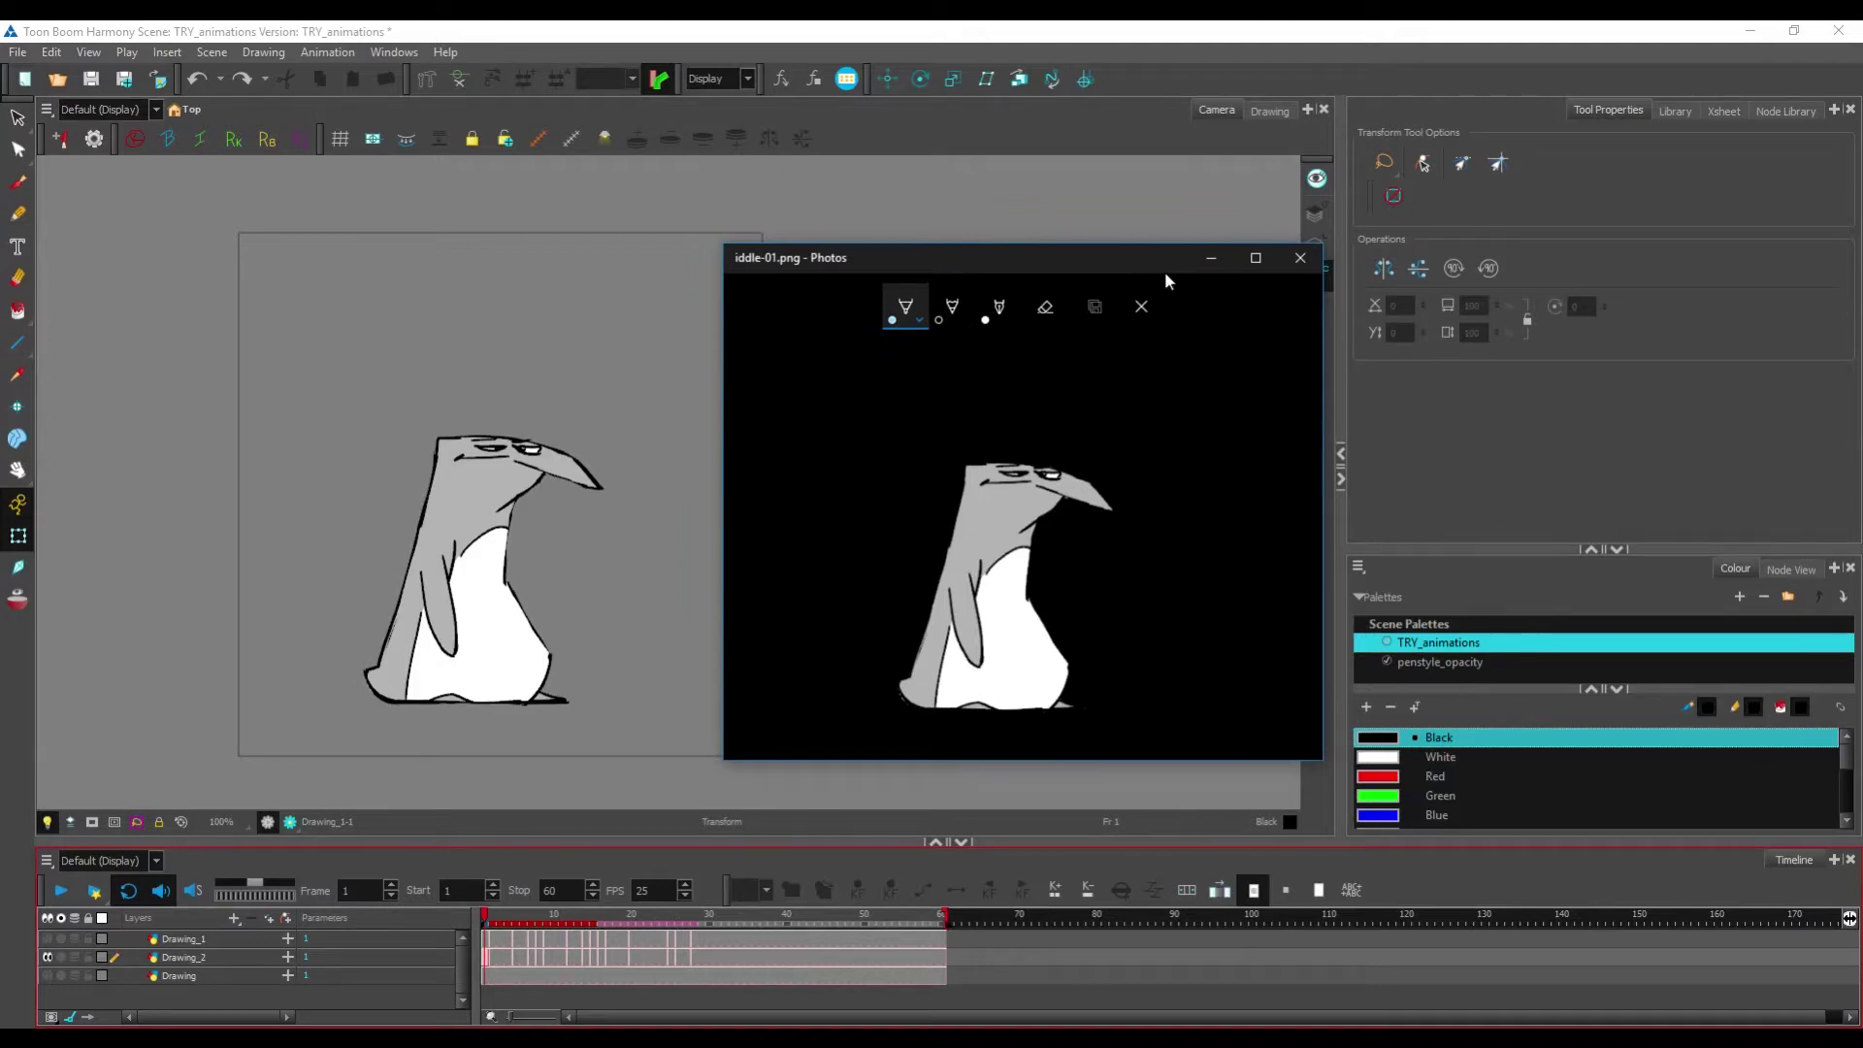
pyautogui.click(1300, 257)
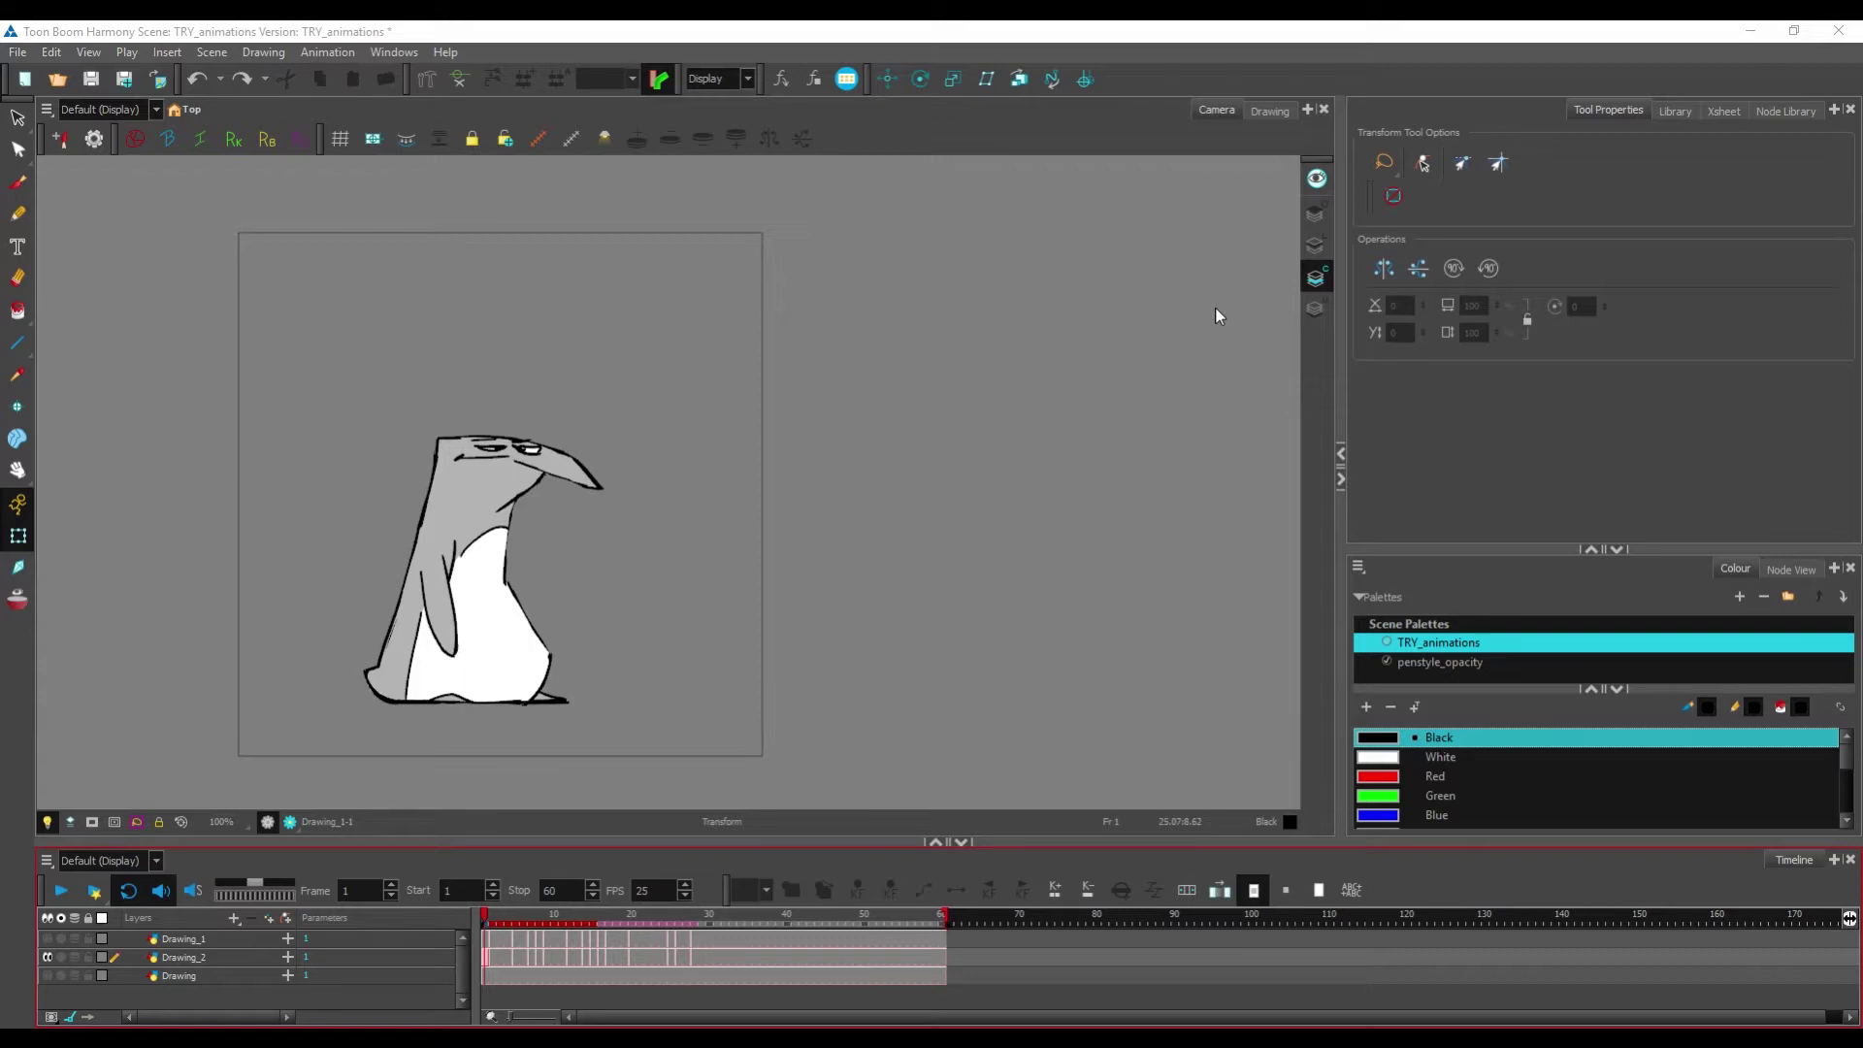
# Step: Scrub through the red-marked section of the timeline to review its poses, returning to frame 2
pyautogui.click(521, 921)
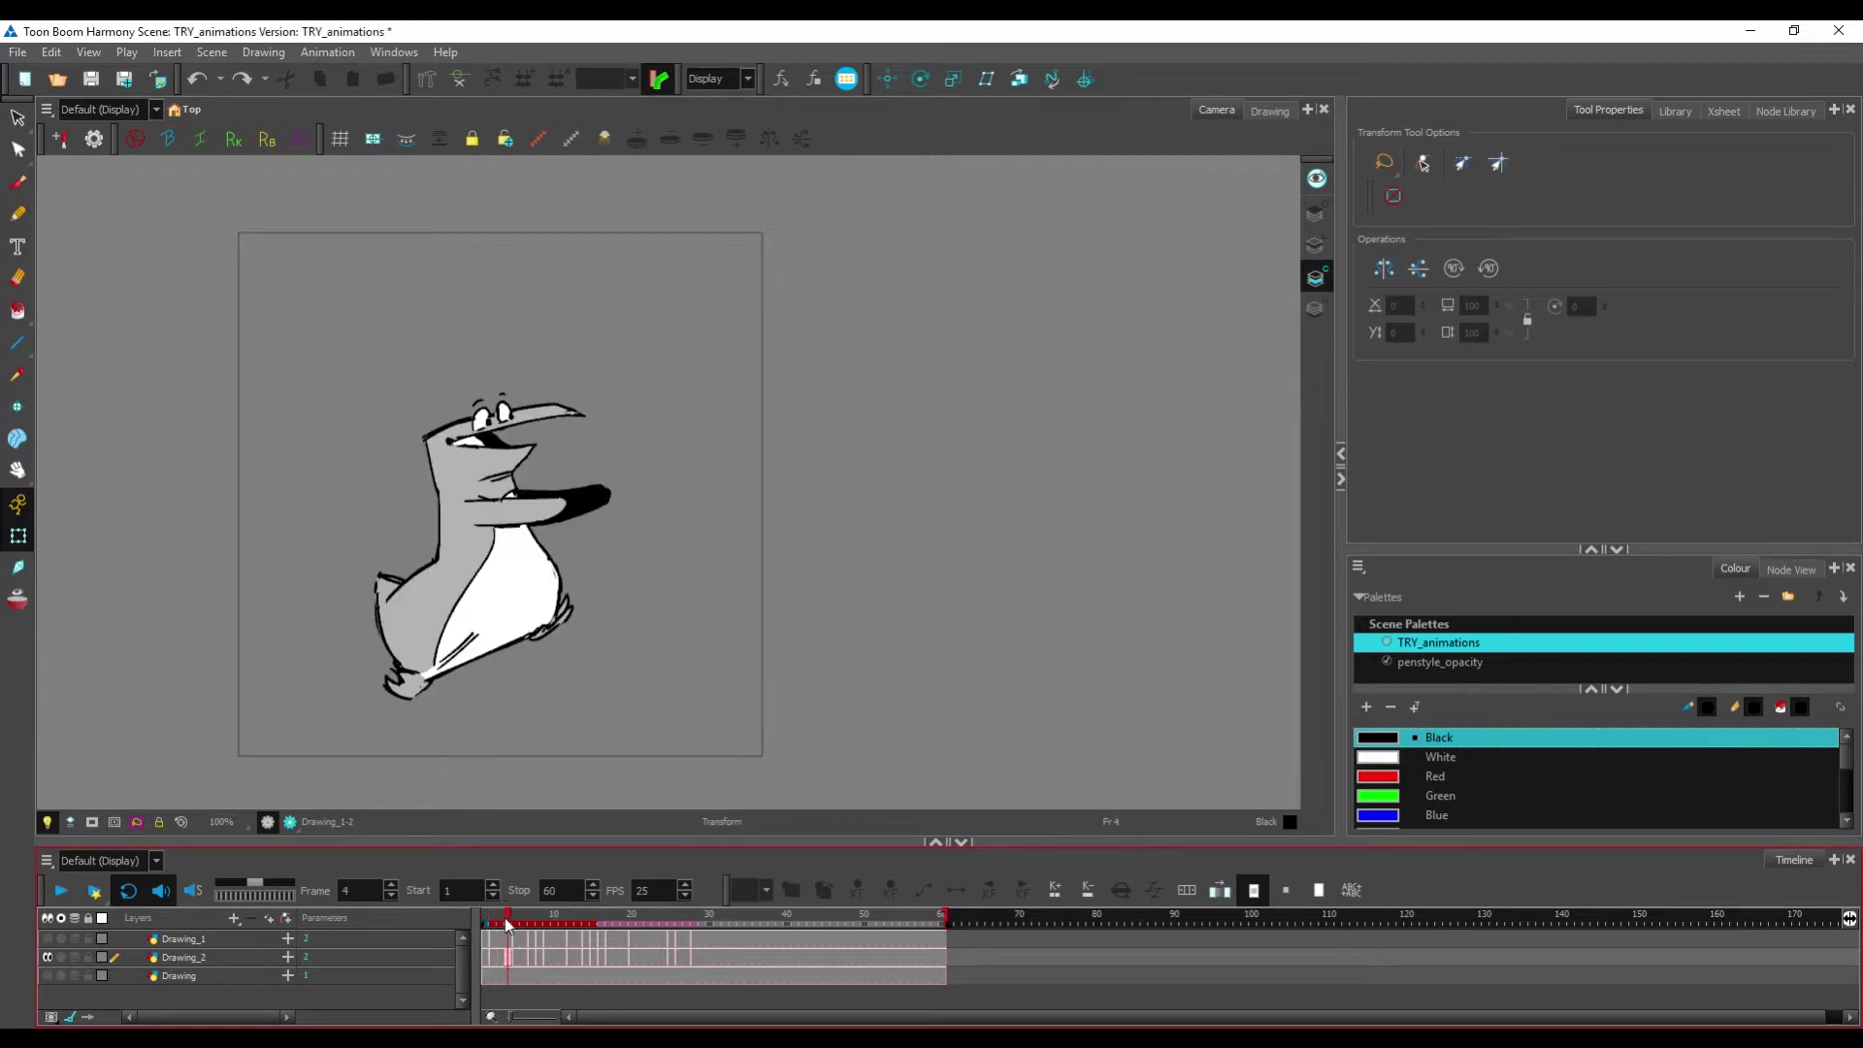
pyautogui.moveTo(522, 921); pyautogui.dragTo(599, 929)
pyautogui.moveTo(558, 934)
pyautogui.mouseDown()
pyautogui.moveTo(500, 940)
pyautogui.moveTo(597, 934)
pyautogui.moveTo(520, 946)
pyautogui.moveTo(491, 928)
pyautogui.mouseUp()
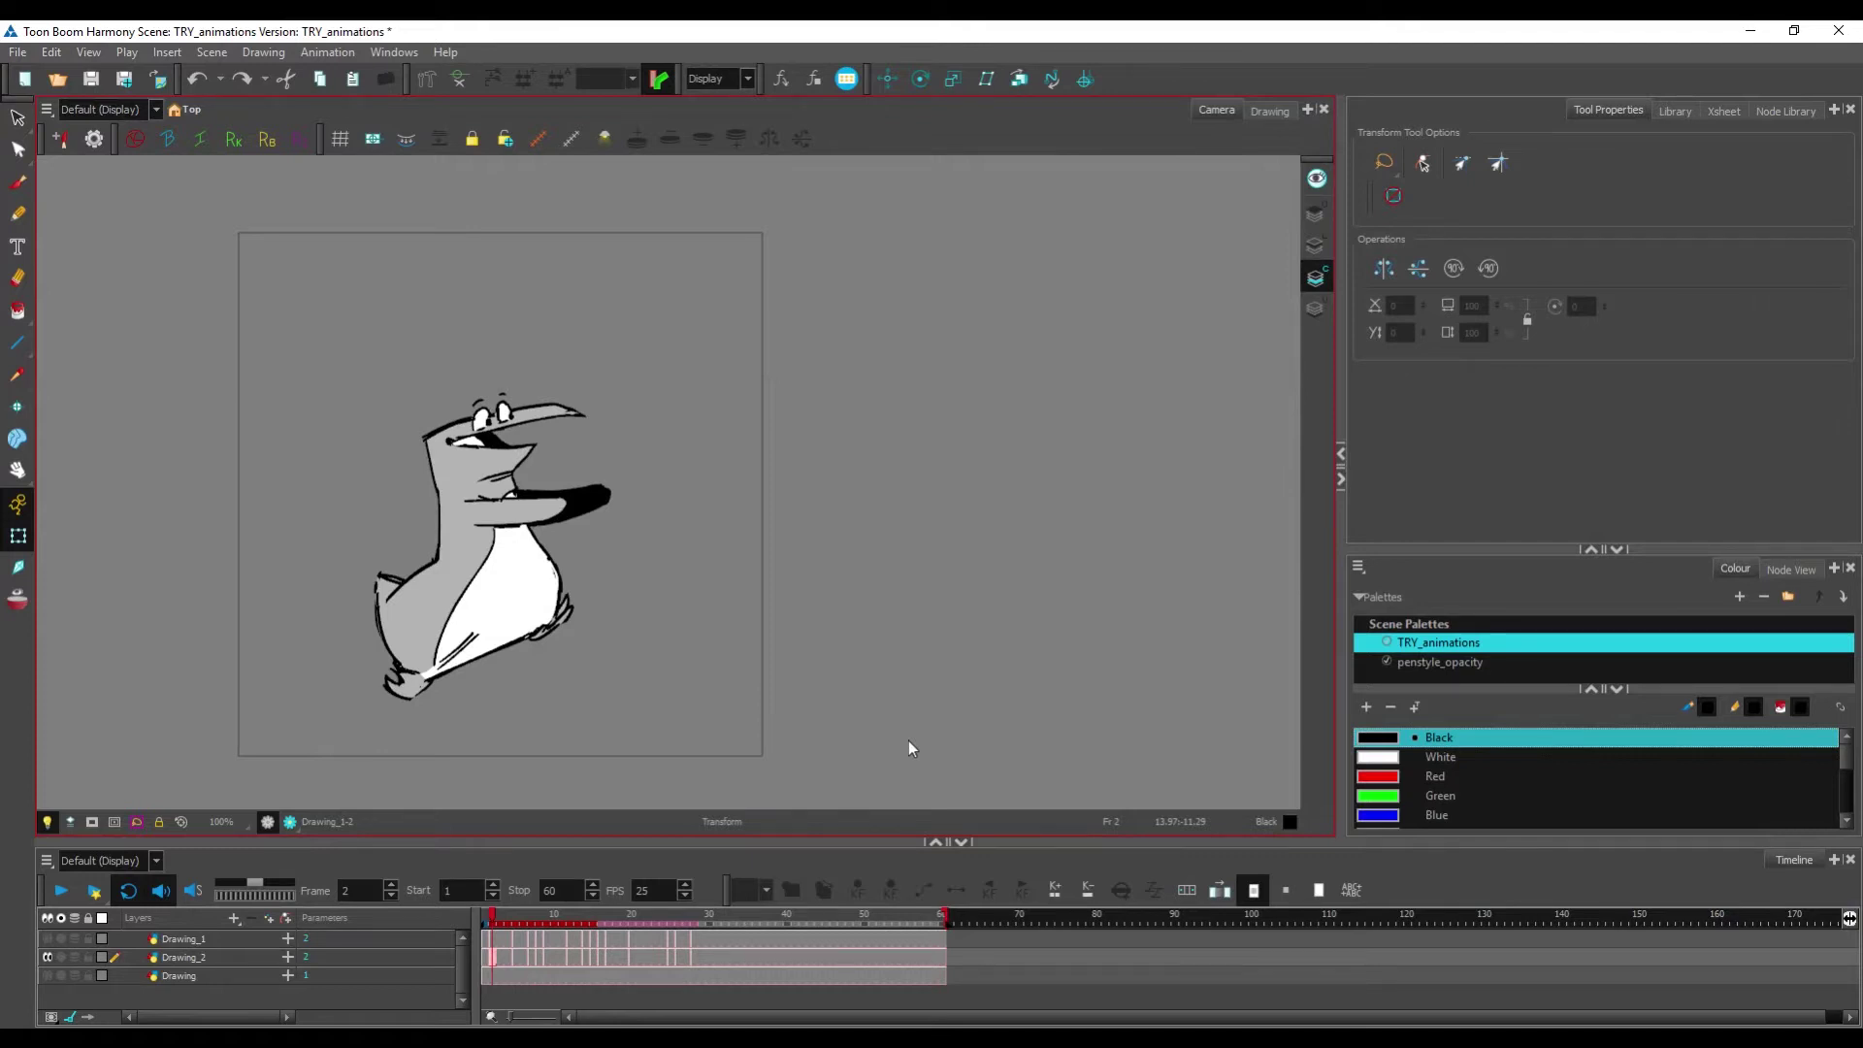
pyautogui.moveTo(510, 934)
pyautogui.mouseDown()
pyautogui.moveTo(574, 941)
pyautogui.moveTo(481, 951)
pyautogui.moveTo(578, 940)
pyautogui.moveTo(492, 949)
pyautogui.mouseUp()
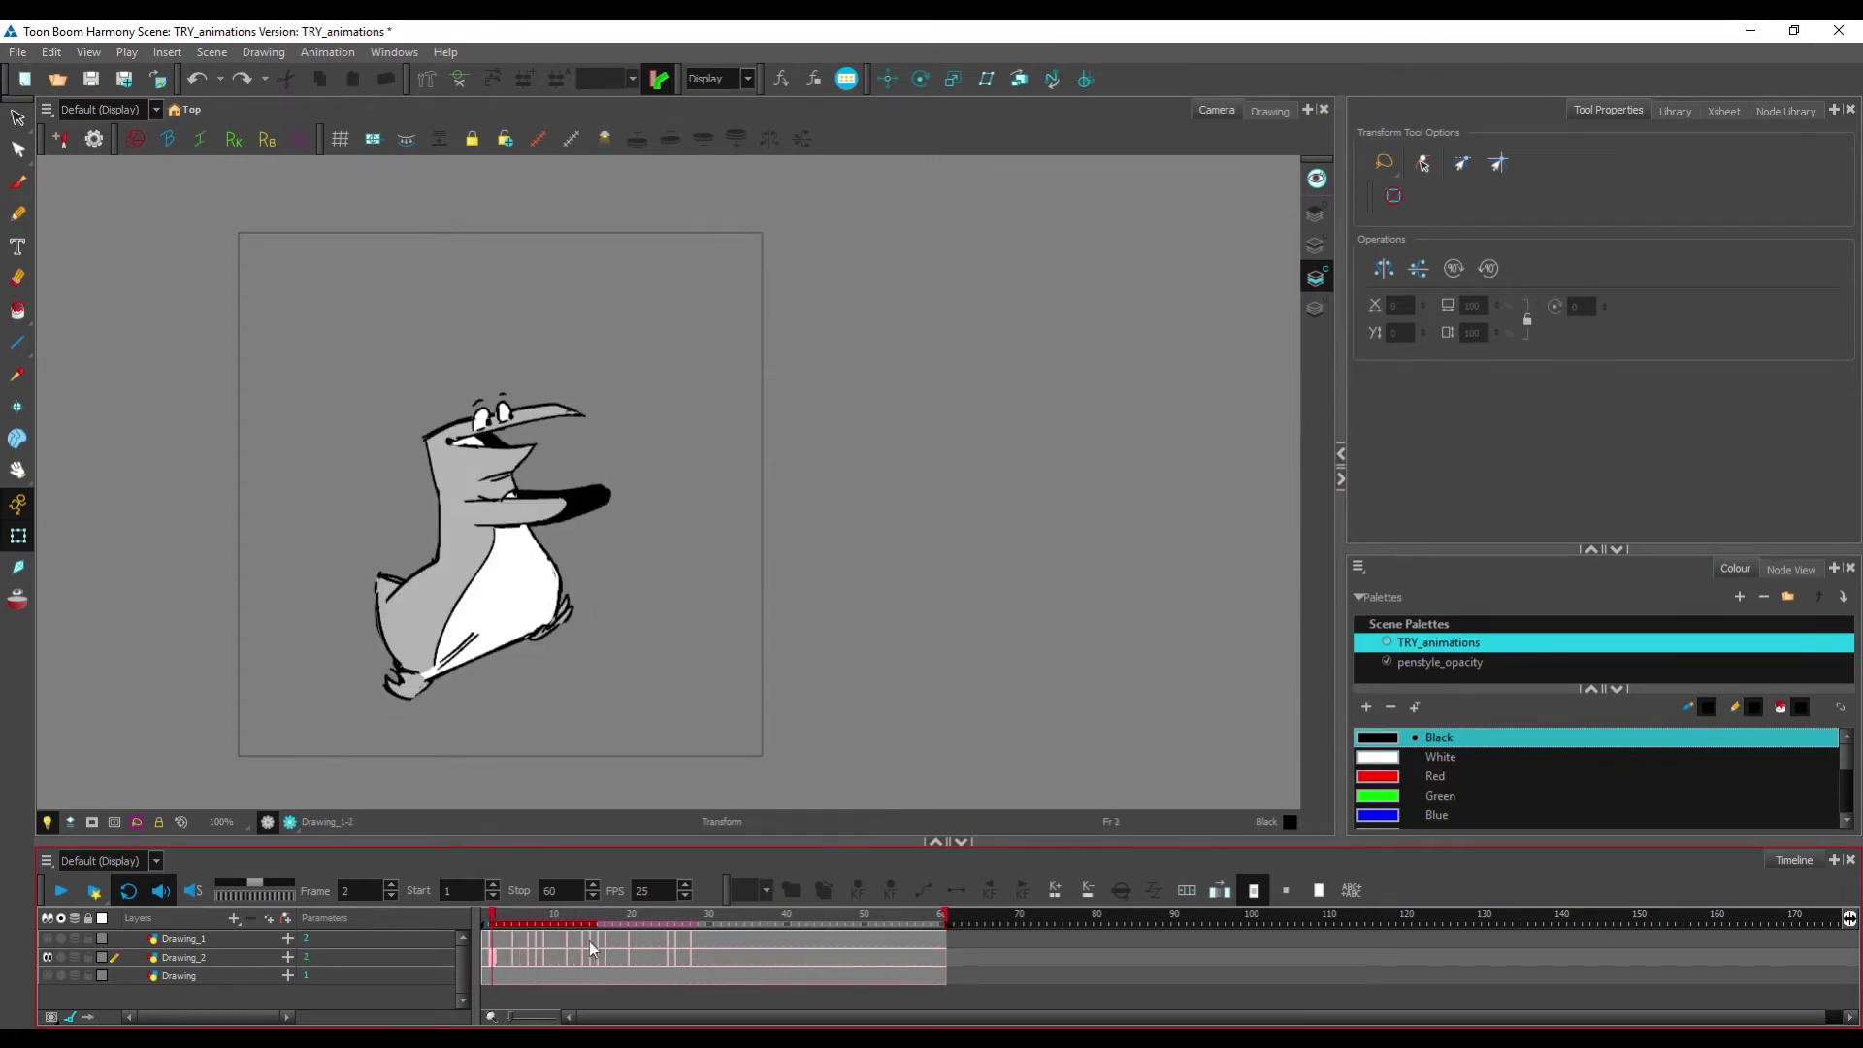
# Step: Limit the playback range to start at frame 2 and stop at frame 15
pyautogui.moveTo(530, 930)
pyautogui.mouseDown()
pyautogui.moveTo(578, 933)
pyautogui.moveTo(487, 927)
pyautogui.mouseUp()
pyautogui.moveTo(505, 929); pyautogui.dragTo(493, 932)
pyautogui.moveTo(578, 917); pyautogui.dragTo(591, 933)
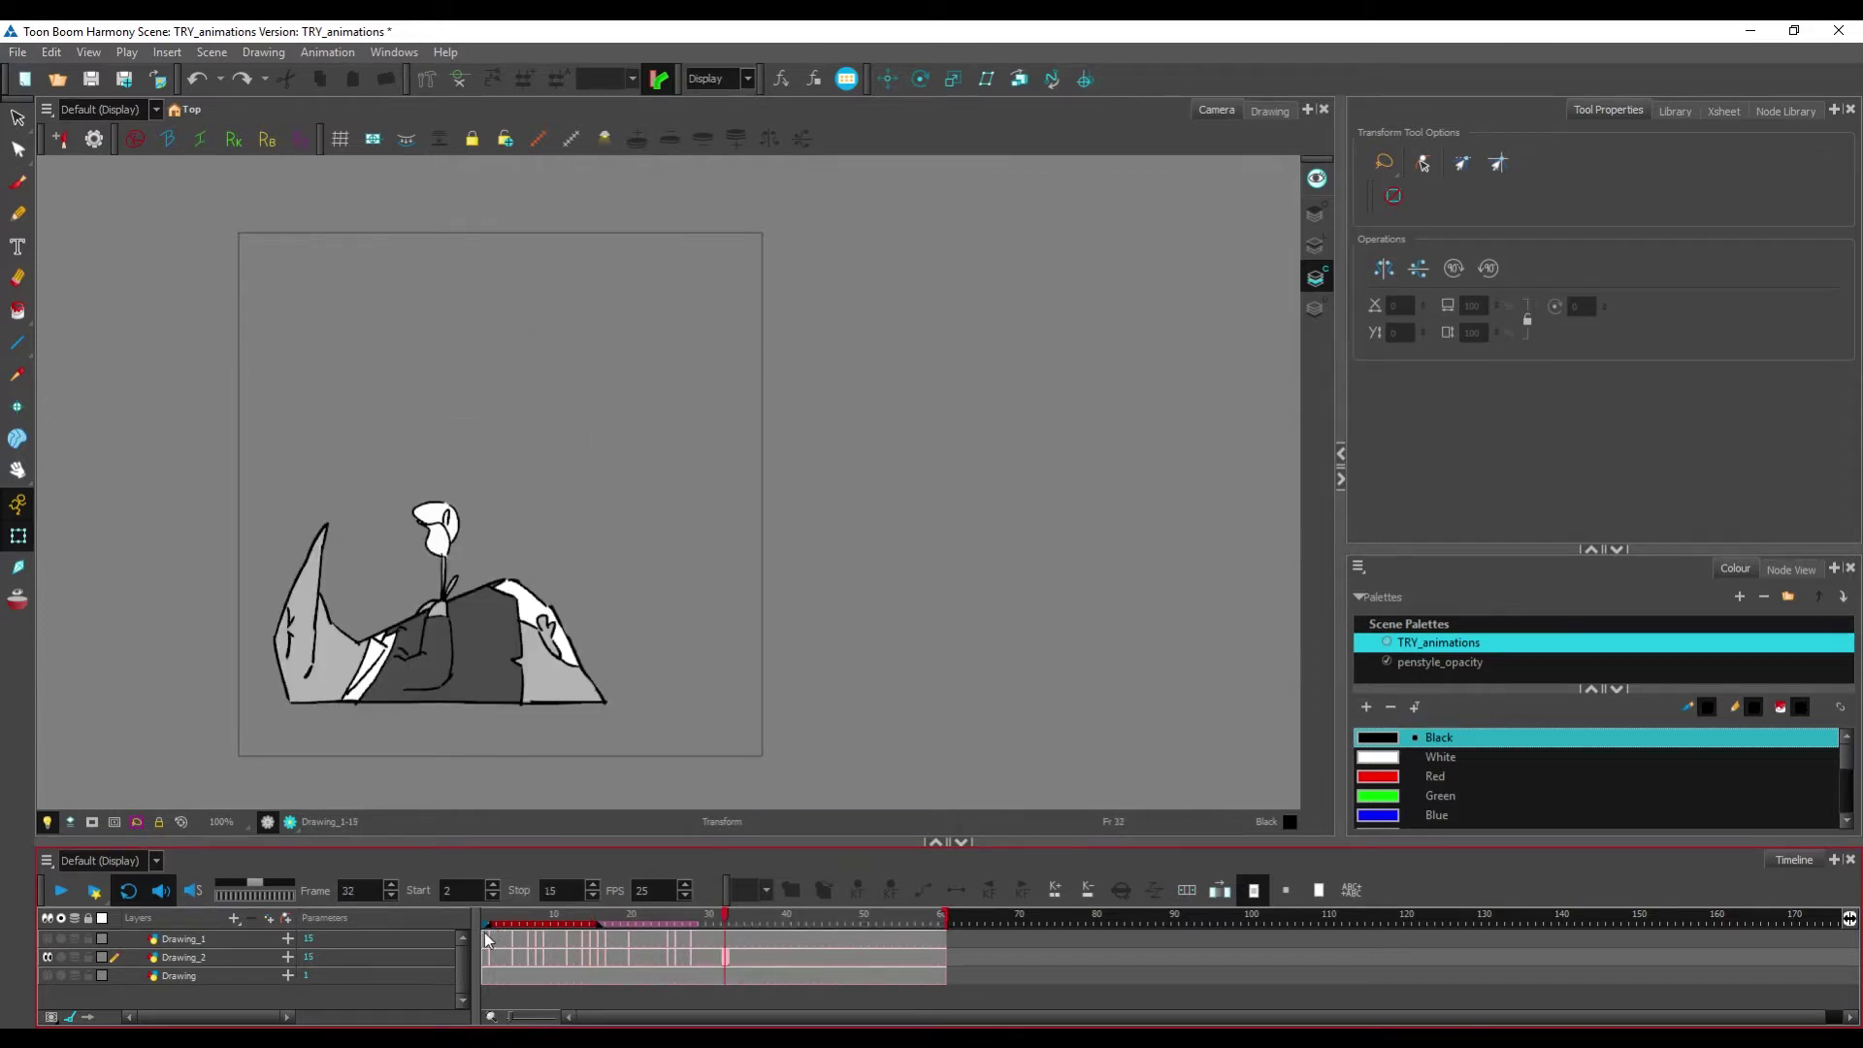
pyautogui.moveTo(586, 925)
pyautogui.mouseDown()
pyautogui.moveTo(499, 934)
pyautogui.moveTo(526, 941)
pyautogui.mouseUp()
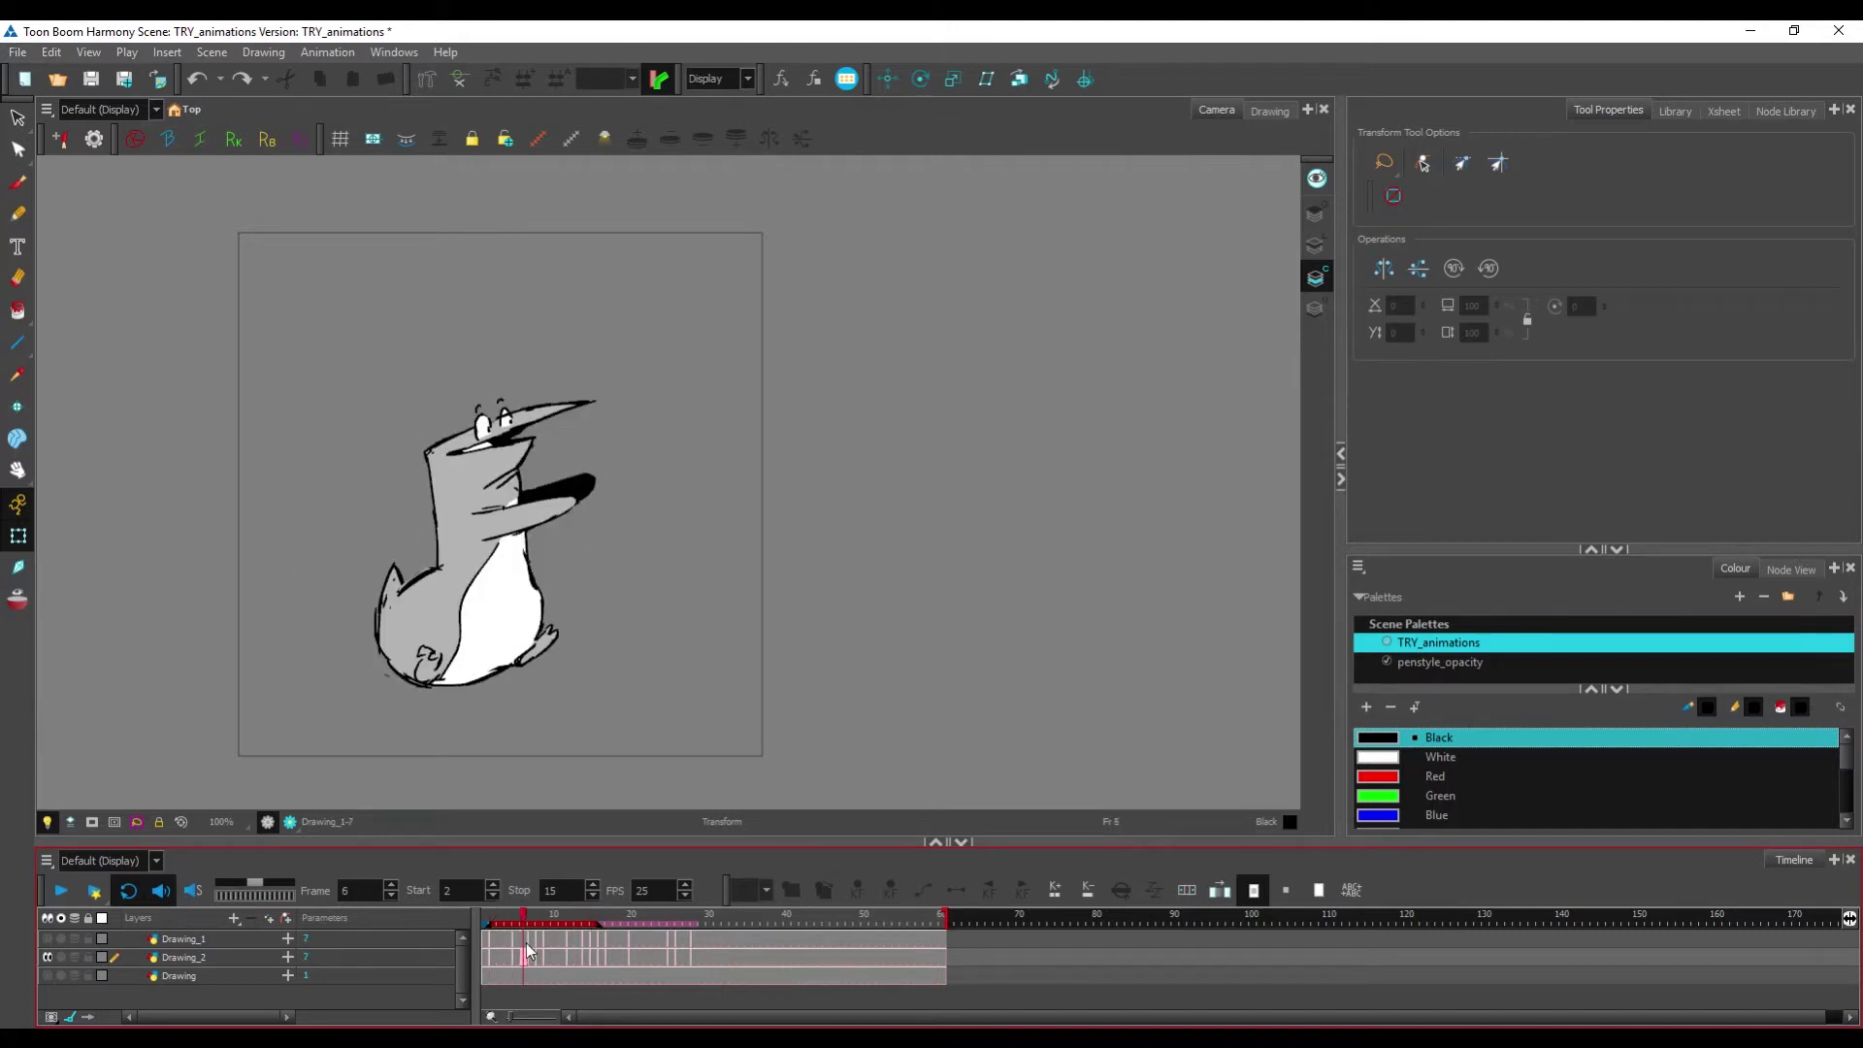
# Step: Preview the playback range, try a stop frame of 24, restore it to 15, and move the playhead to frame 5
pyautogui.click(61, 892)
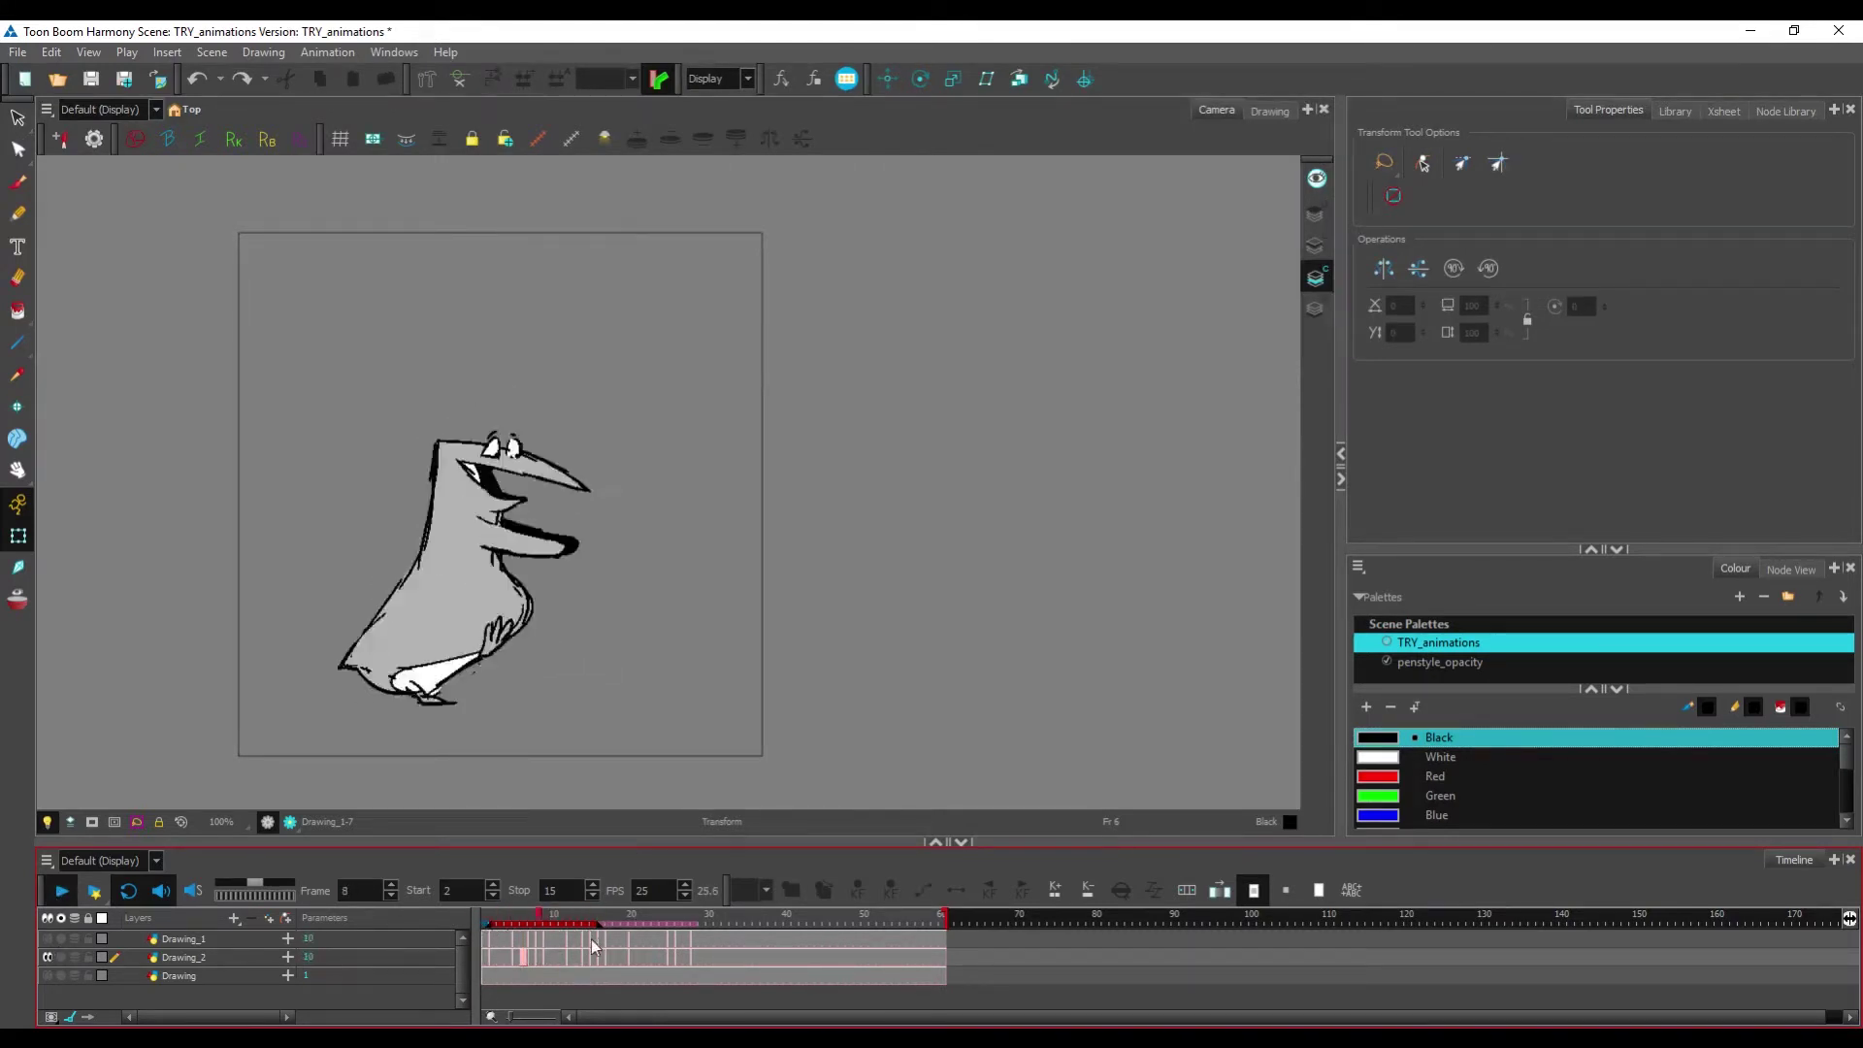
pyautogui.press('Return')
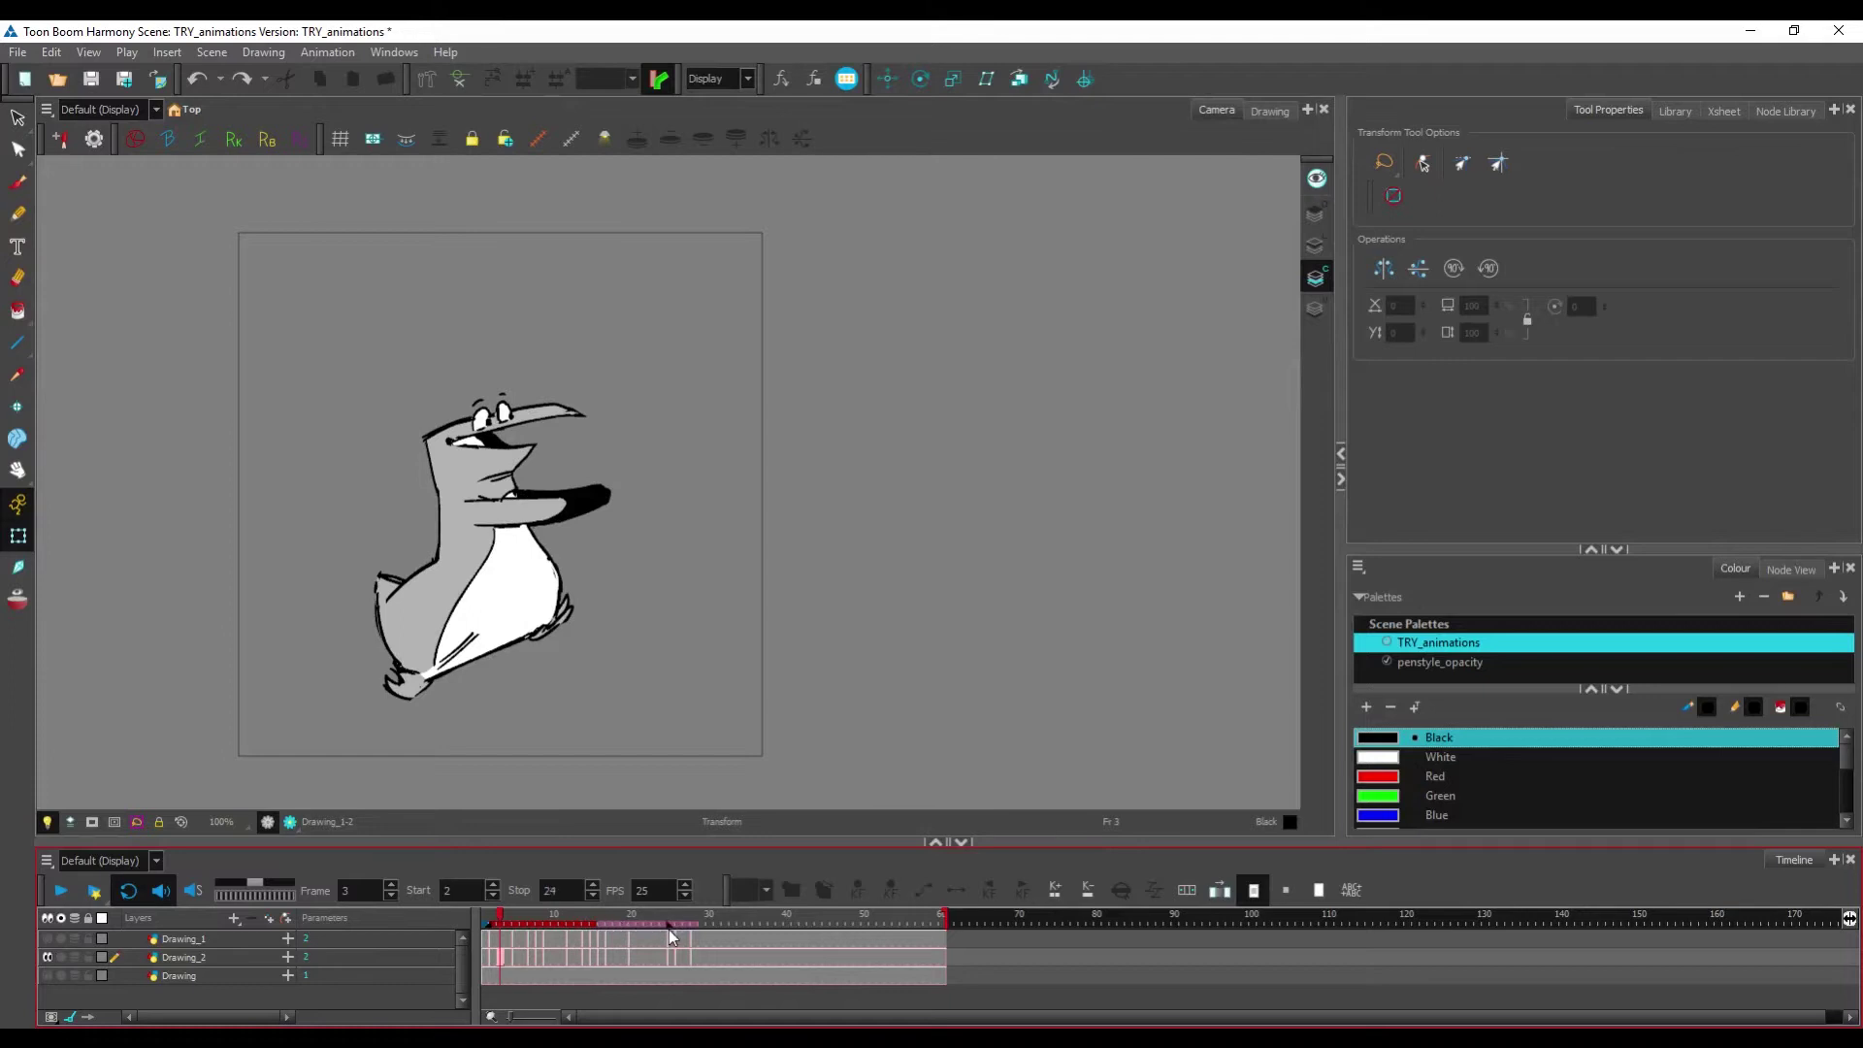
pyautogui.press('Return')
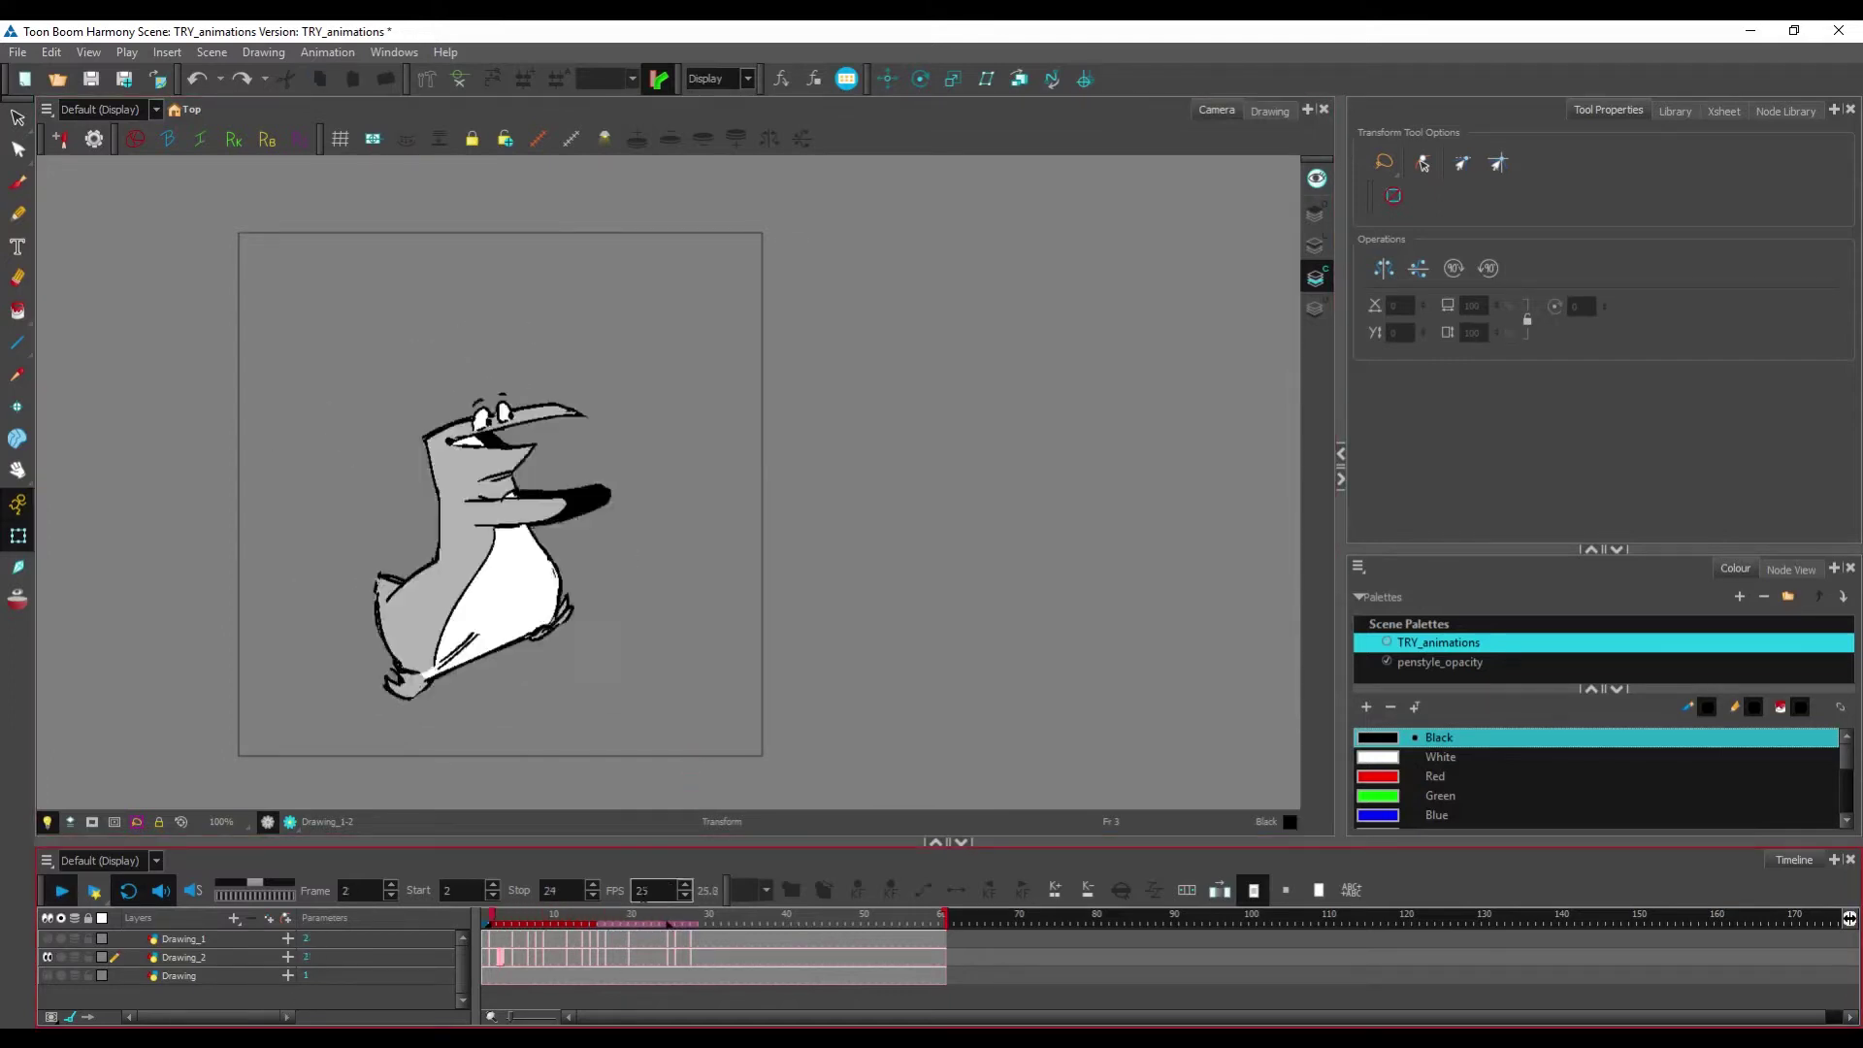
pyautogui.press('Return')
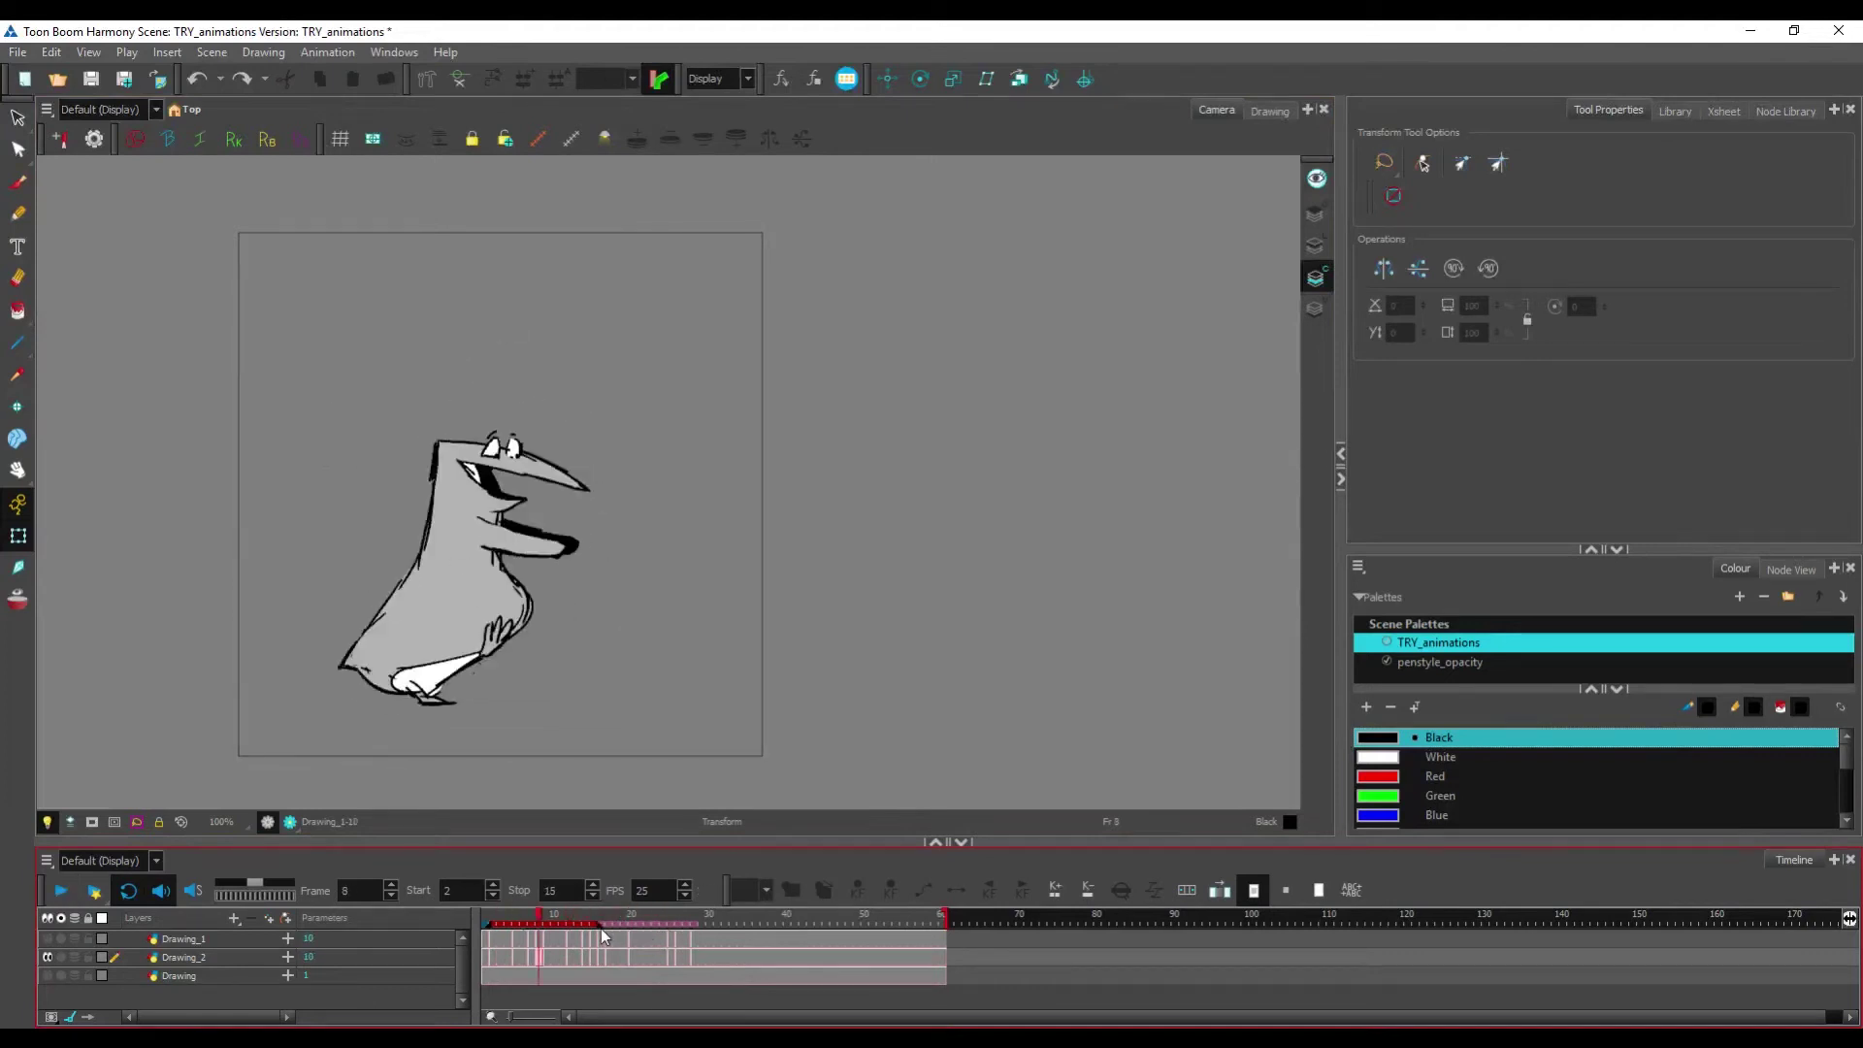
pyautogui.moveTo(532, 926)
pyautogui.mouseDown()
pyautogui.moveTo(497, 927)
pyautogui.moveTo(515, 926)
pyautogui.mouseUp()
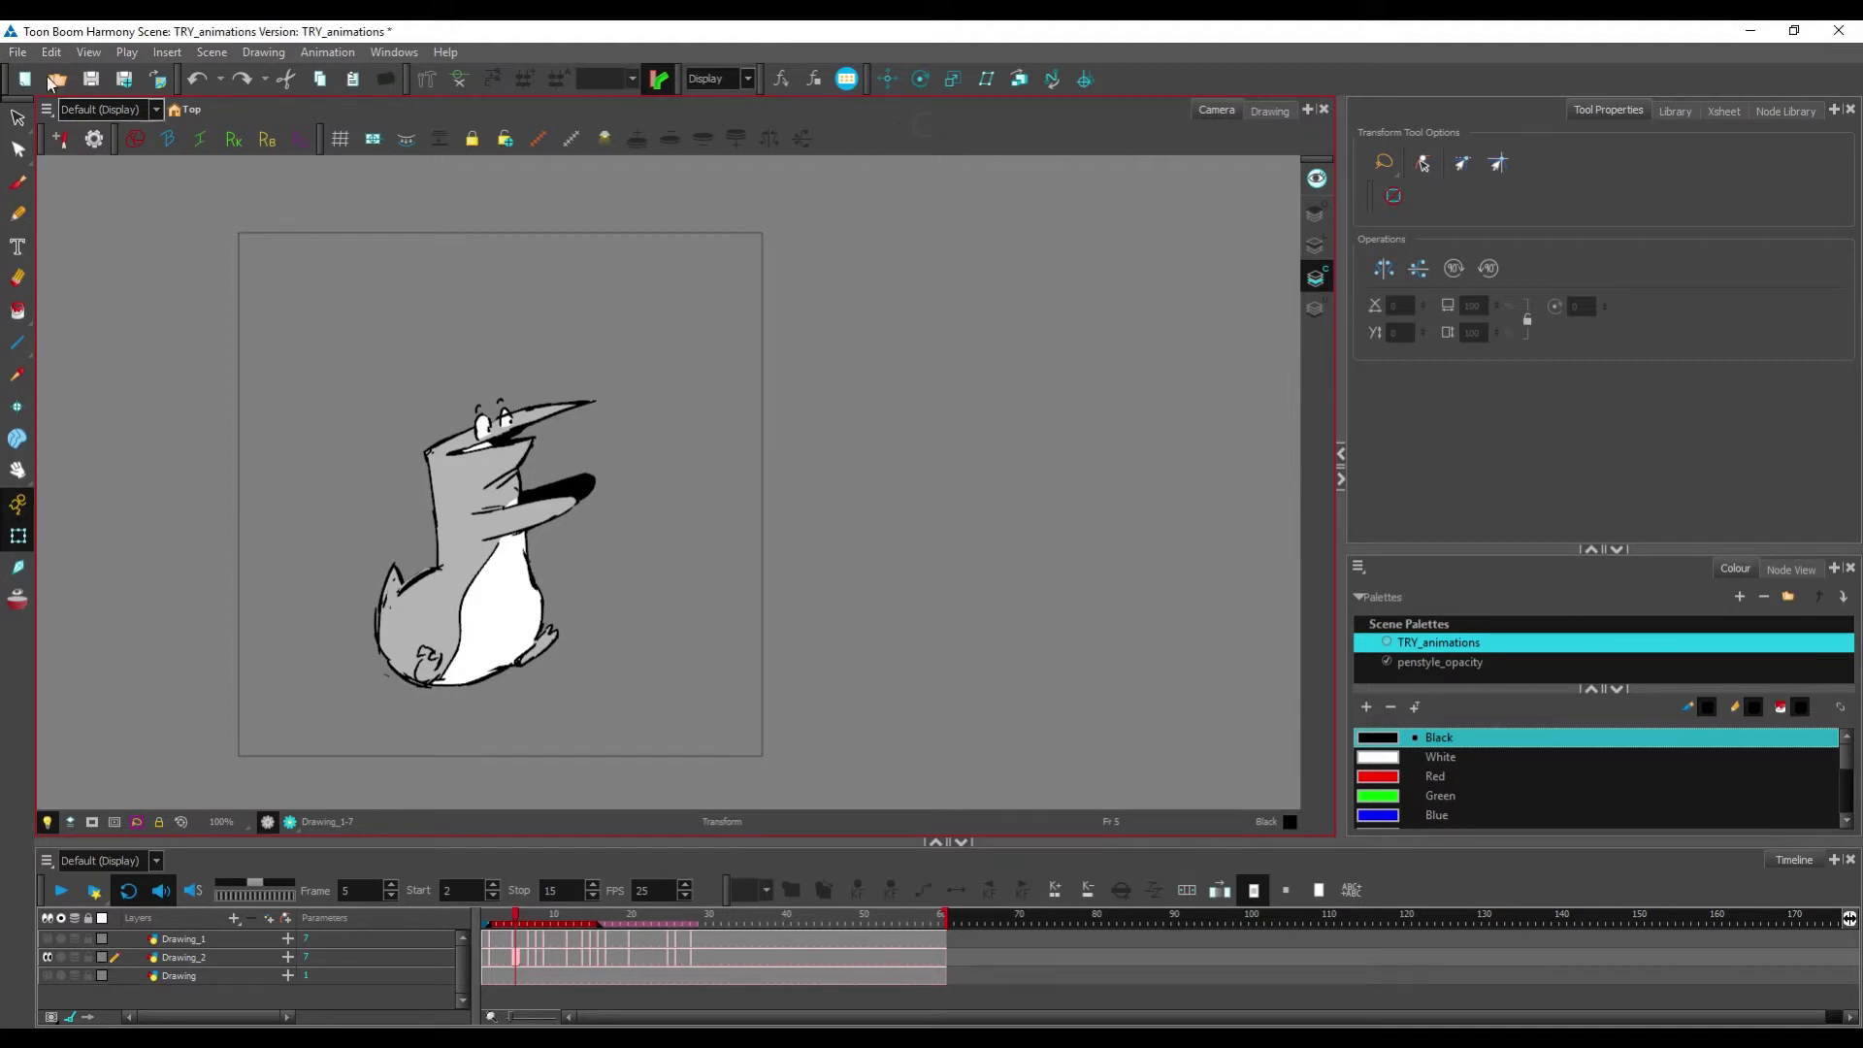
# Step: Export frames 2 to 15 as OpenGL frames in PNG4 format, named iddle, to the exports demo folder
pyautogui.click(18, 51)
pyautogui.moveTo(225, 336)
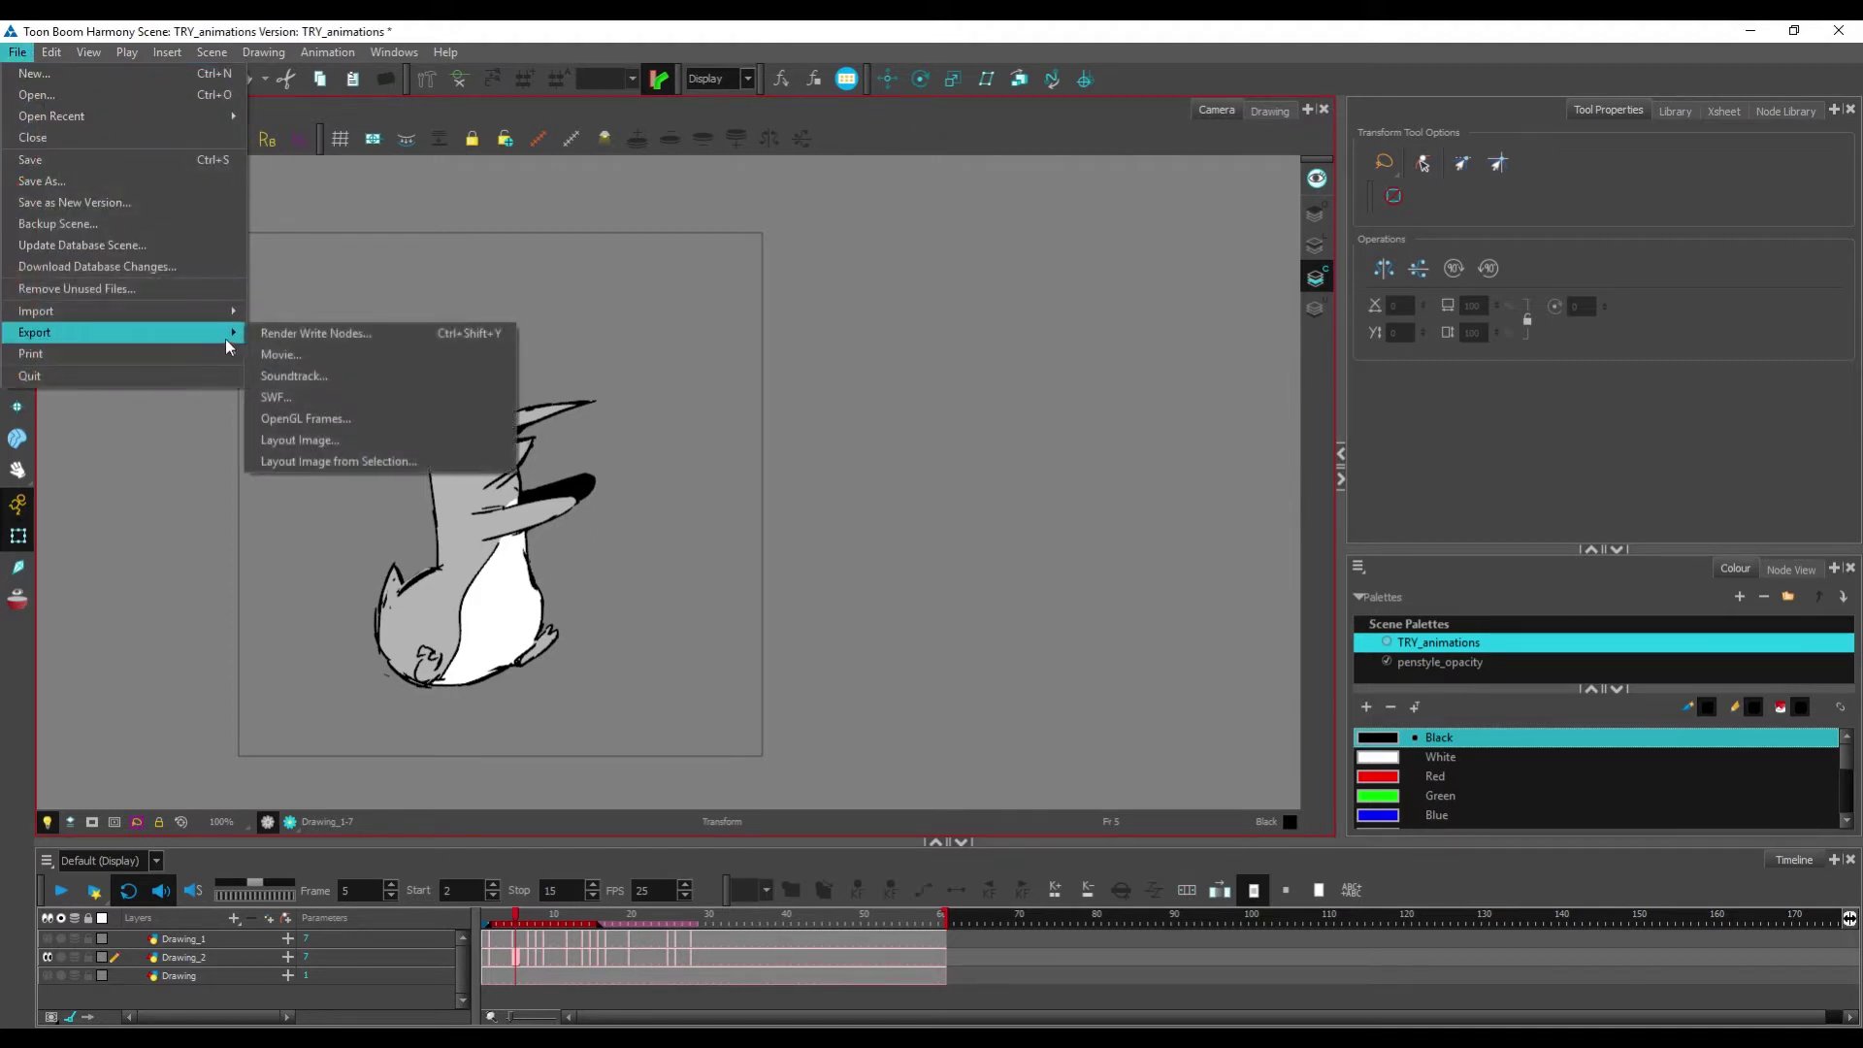
pyautogui.click(426, 423)
pyautogui.moveTo(1093, 300); pyautogui.dragTo(1133, 294)
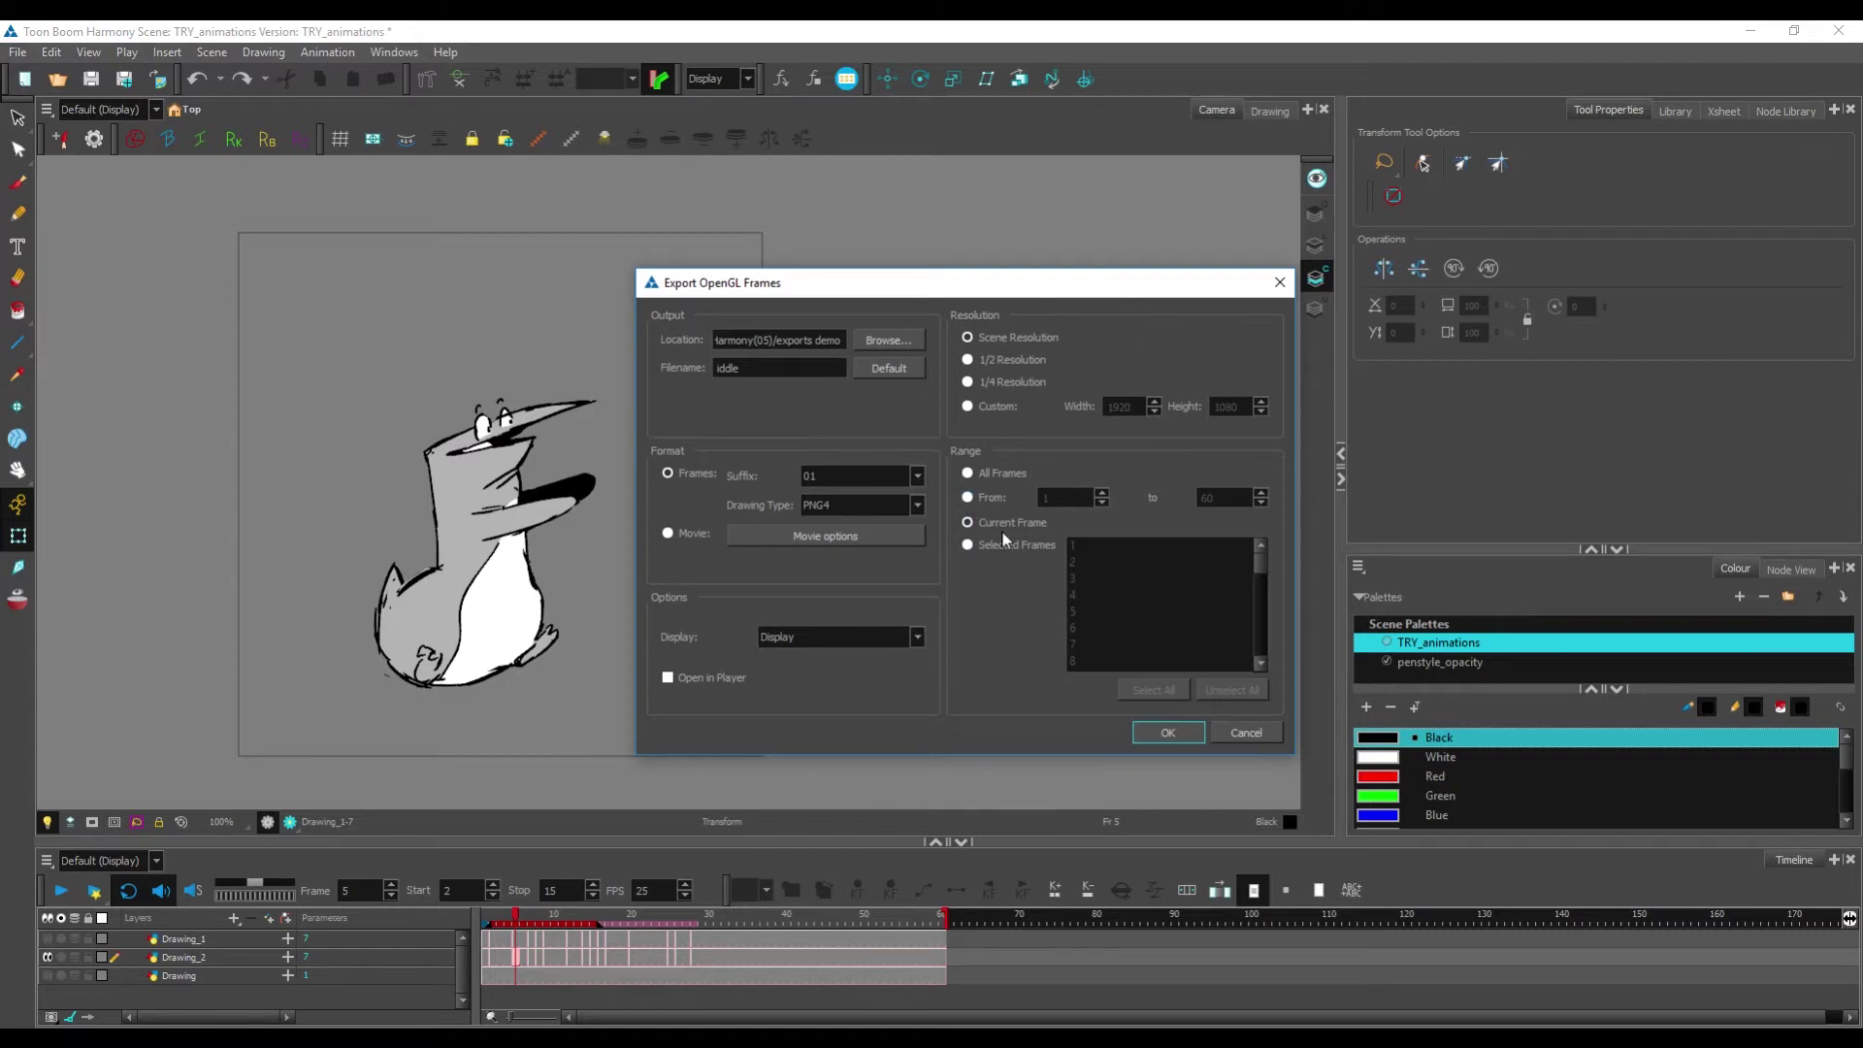
pyautogui.click(967, 498)
pyautogui.press('Tab')
pyautogui.click(1168, 734)
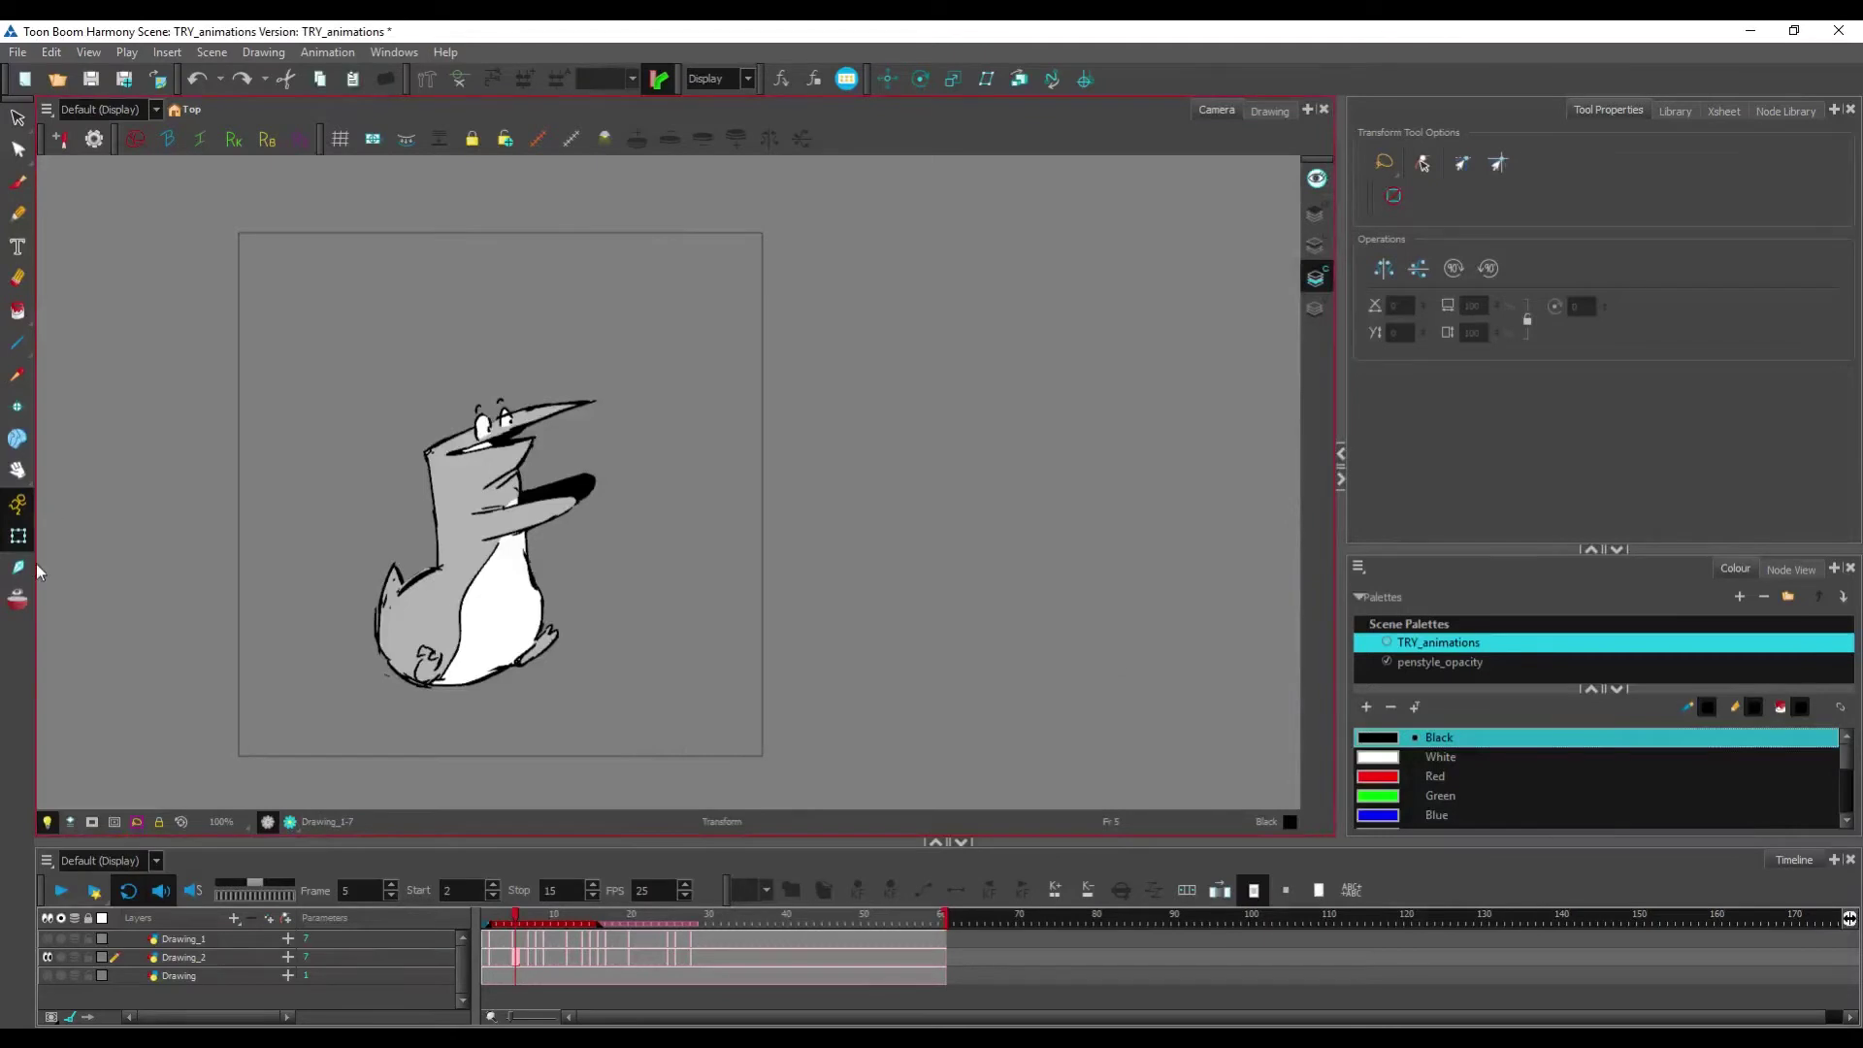
# Step: Switch to the exports demo folder, browse the exported images from iddle-02 to iddle-08 in Photos, and close the viewer
pyautogui.moveTo(635, 484); pyautogui.dragTo(781, 321)
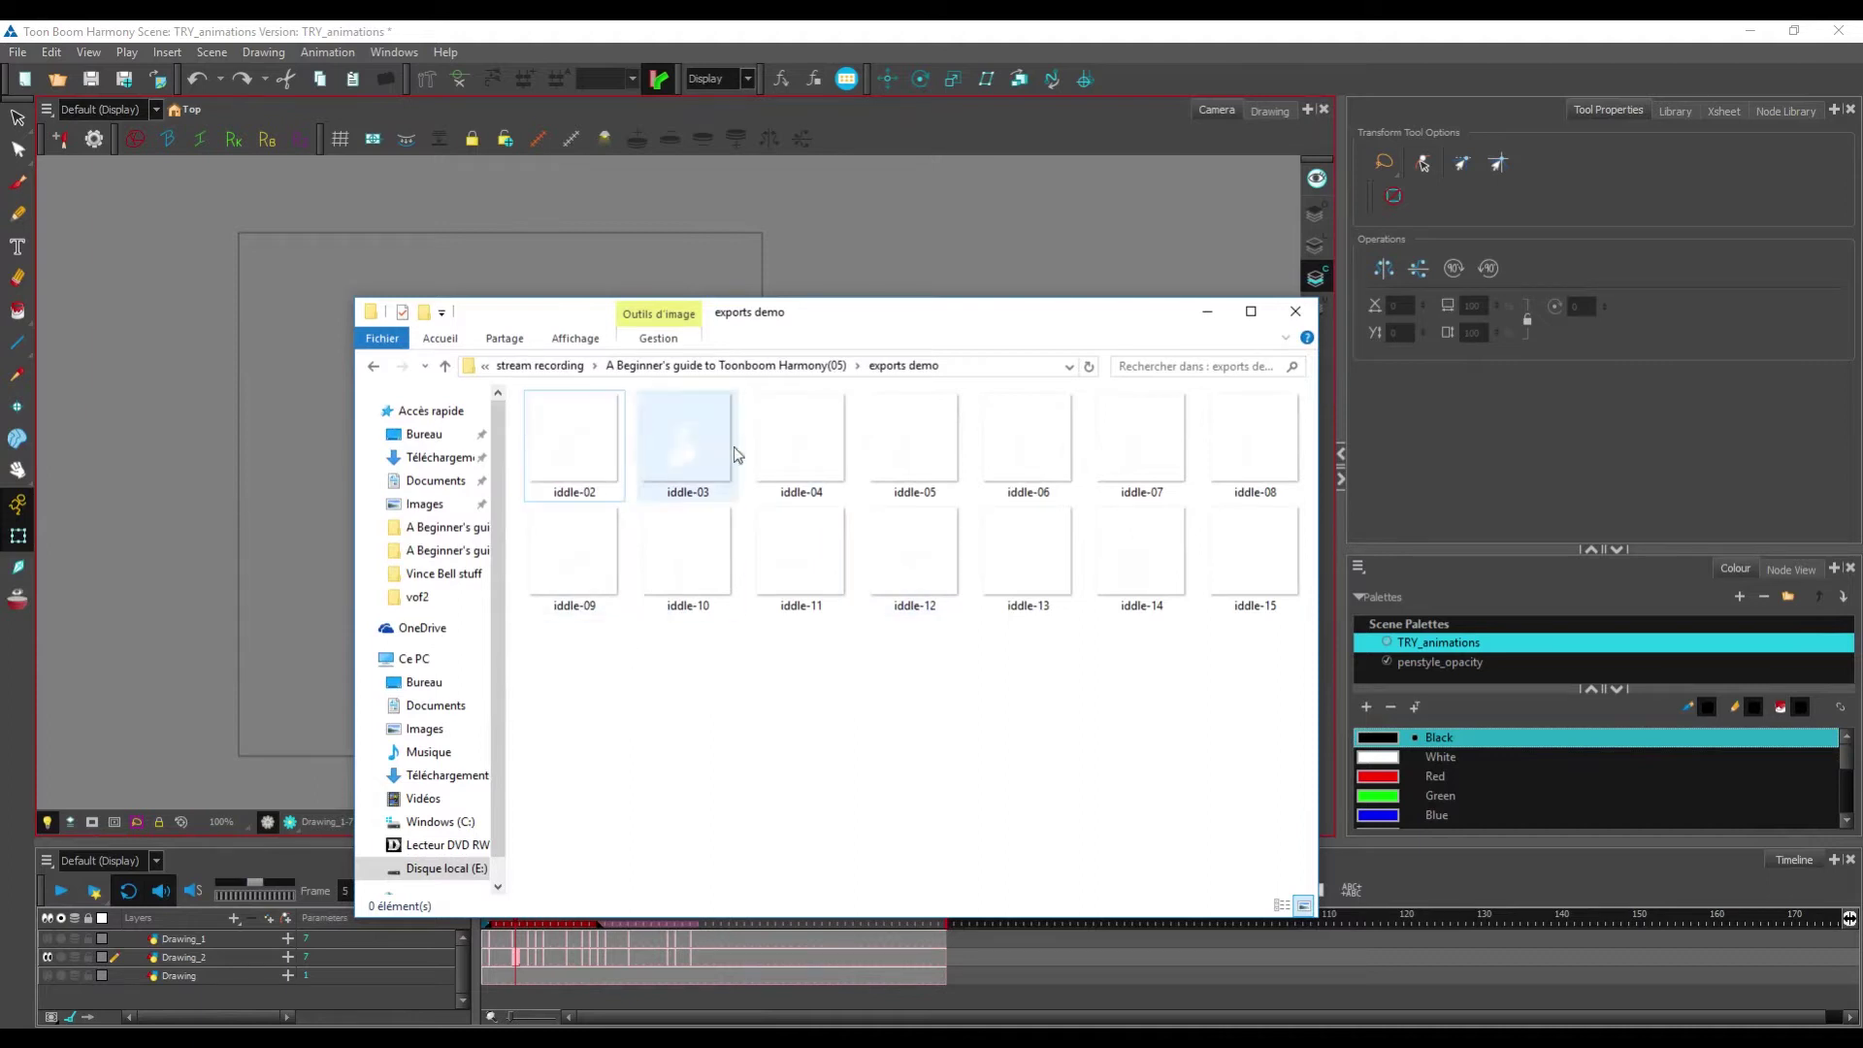
pyautogui.doubleClick(559, 443)
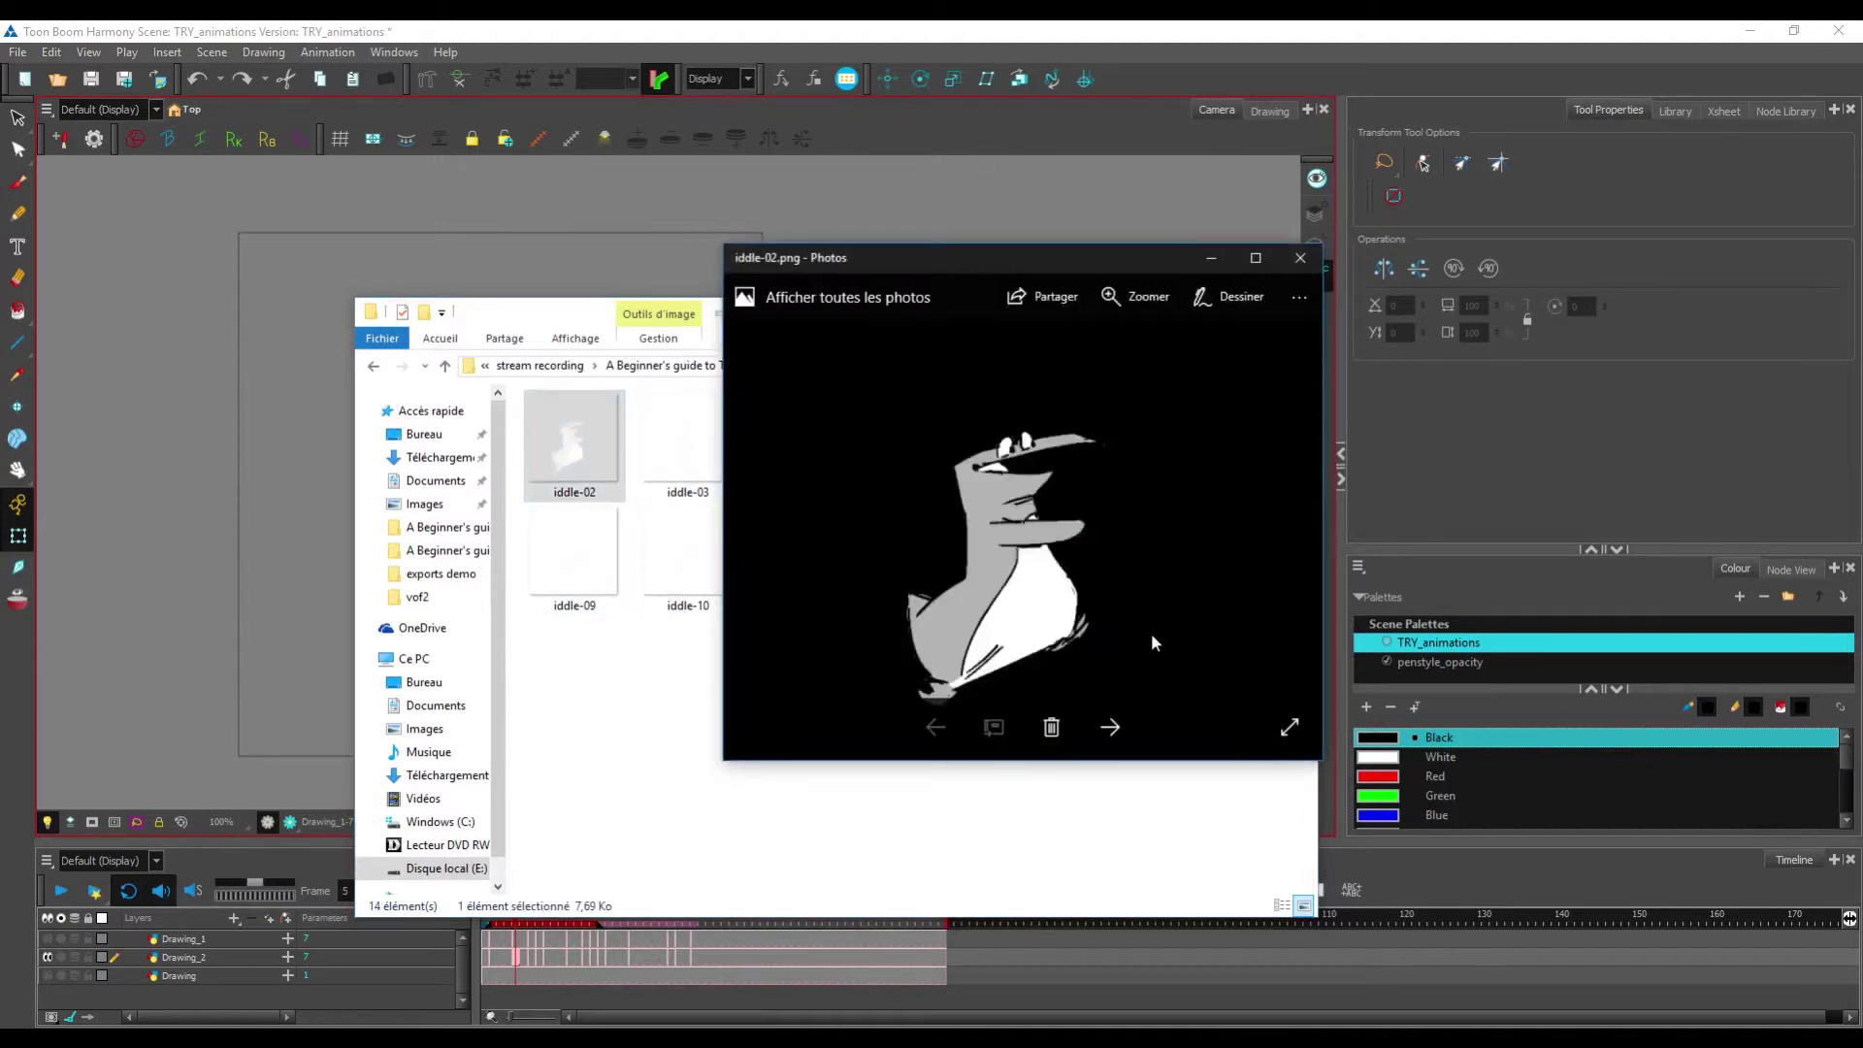
pyautogui.click(1110, 730)
pyautogui.click(1109, 732)
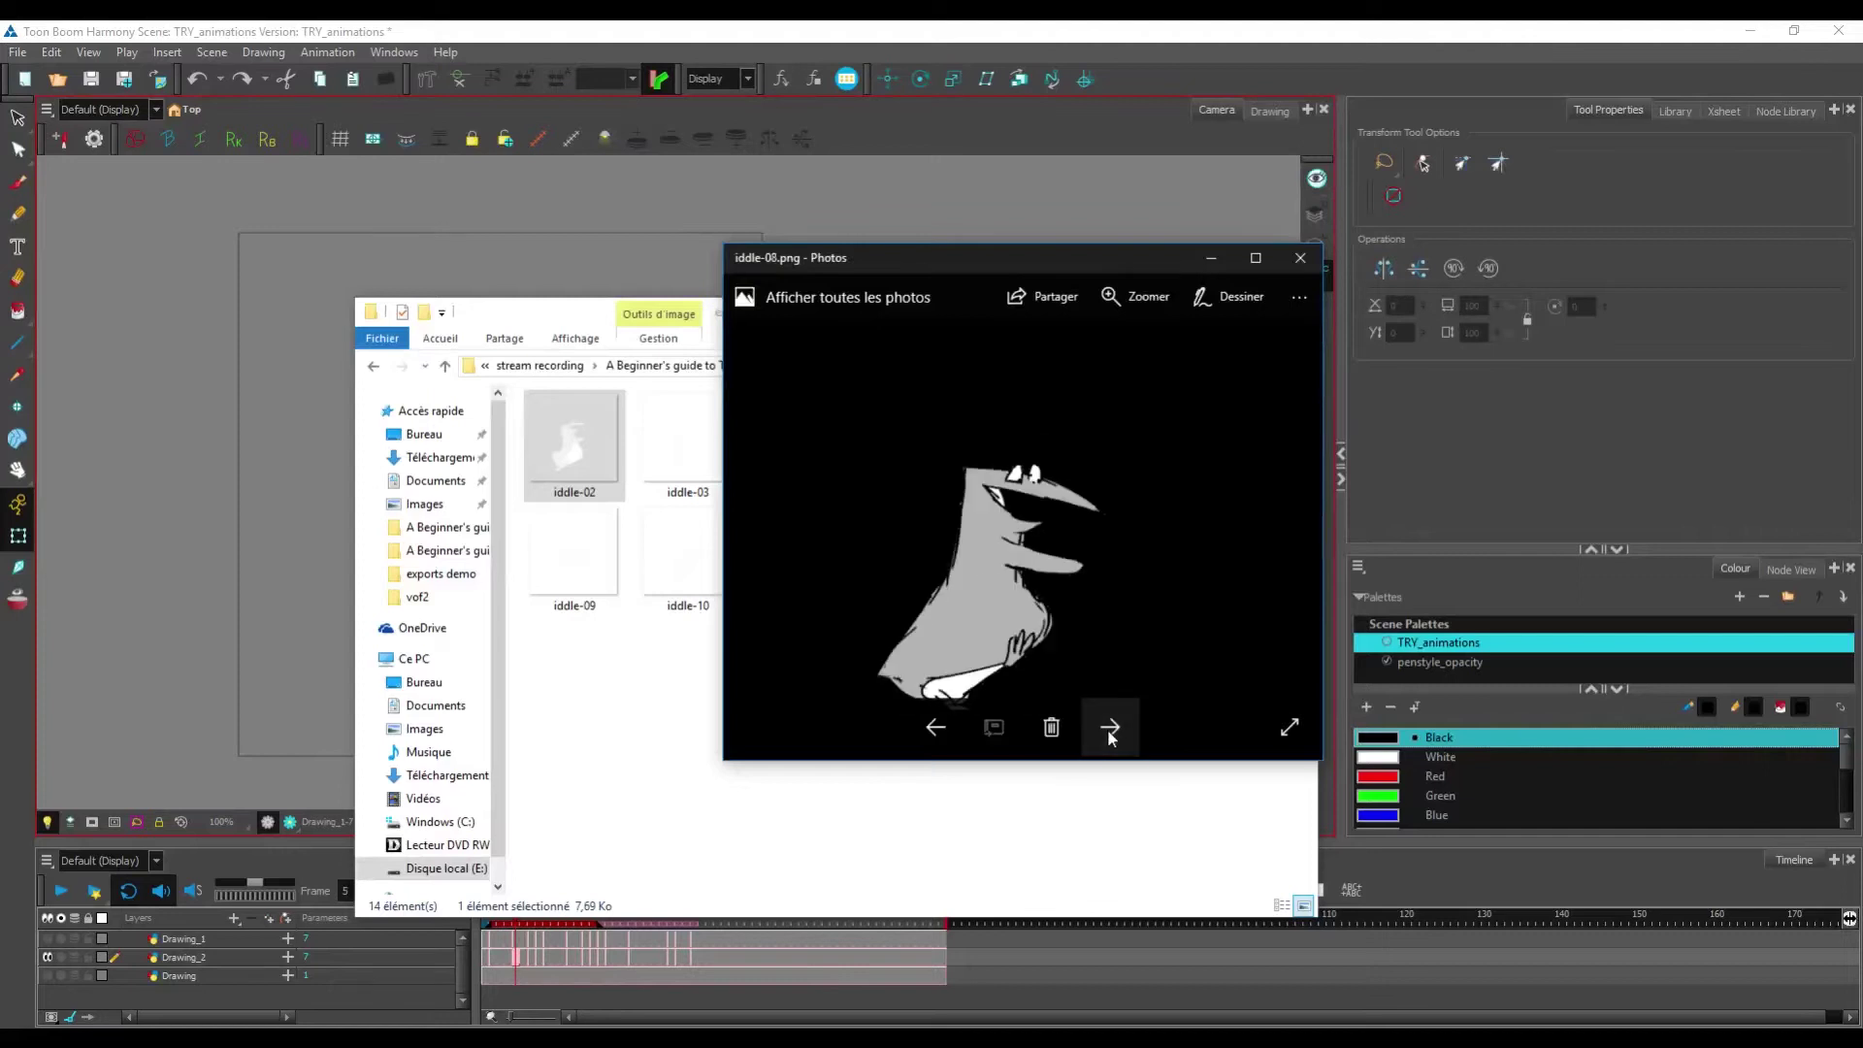
pyautogui.hotkey('ctrl', 'd')
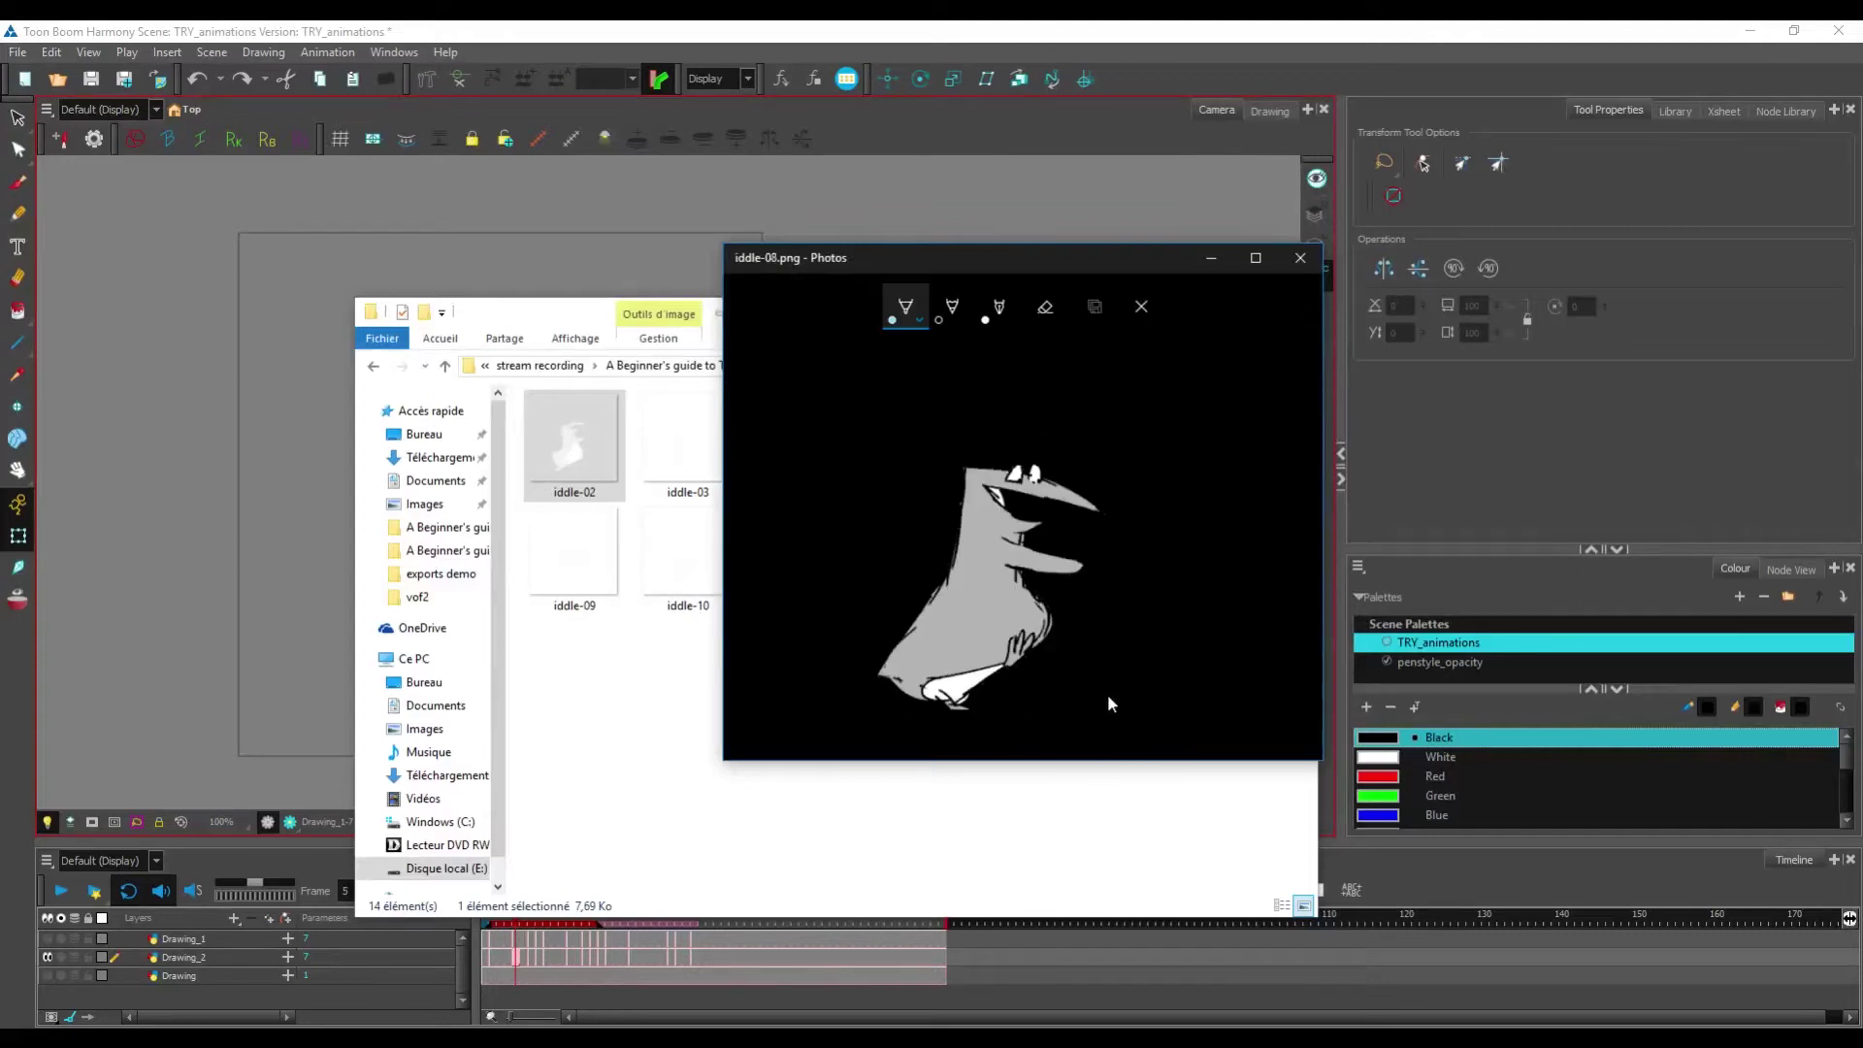
pyautogui.click(1300, 257)
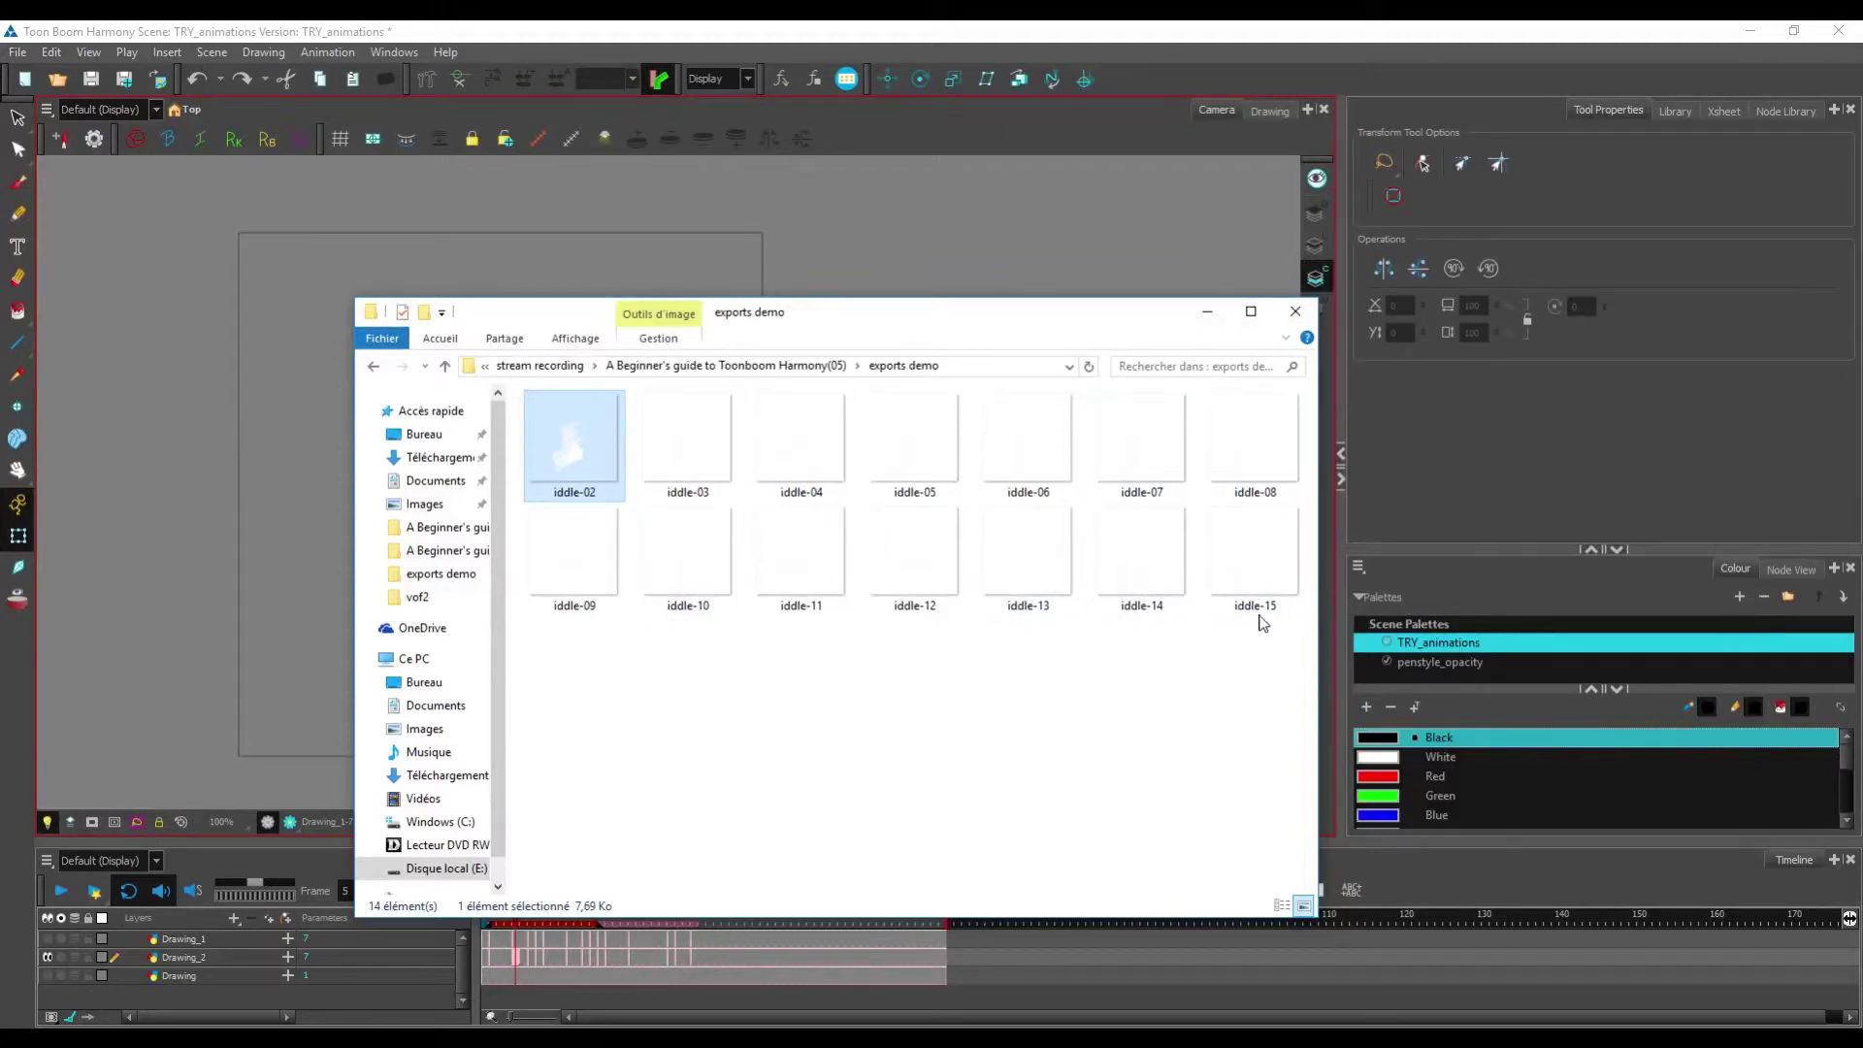
# Step: Delete the exported images iddle-02 through iddle-15 from the exports demo folder and move its window out of the way
pyautogui.click(1240, 671)
pyautogui.click(587, 460)
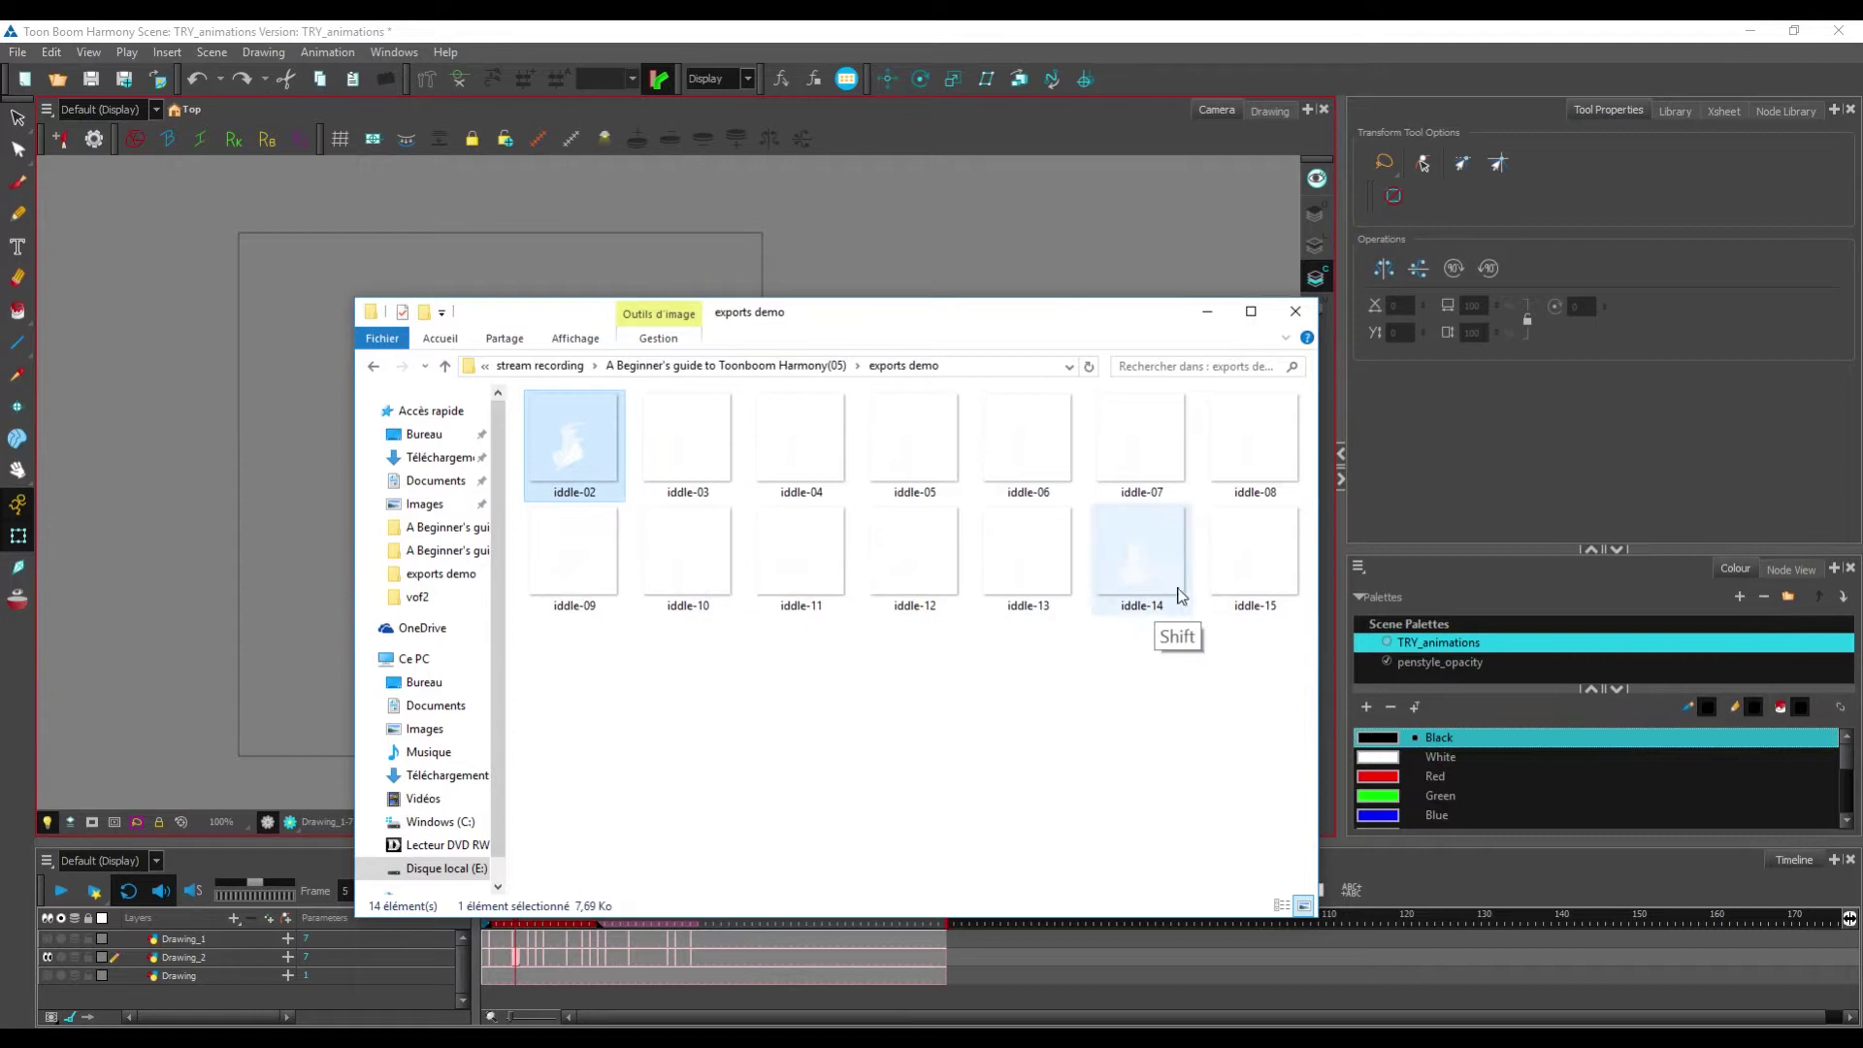
pyautogui.keyDown('shift'); pyautogui.click(1232, 597); pyautogui.keyUp('shift')
pyautogui.press('Delete')
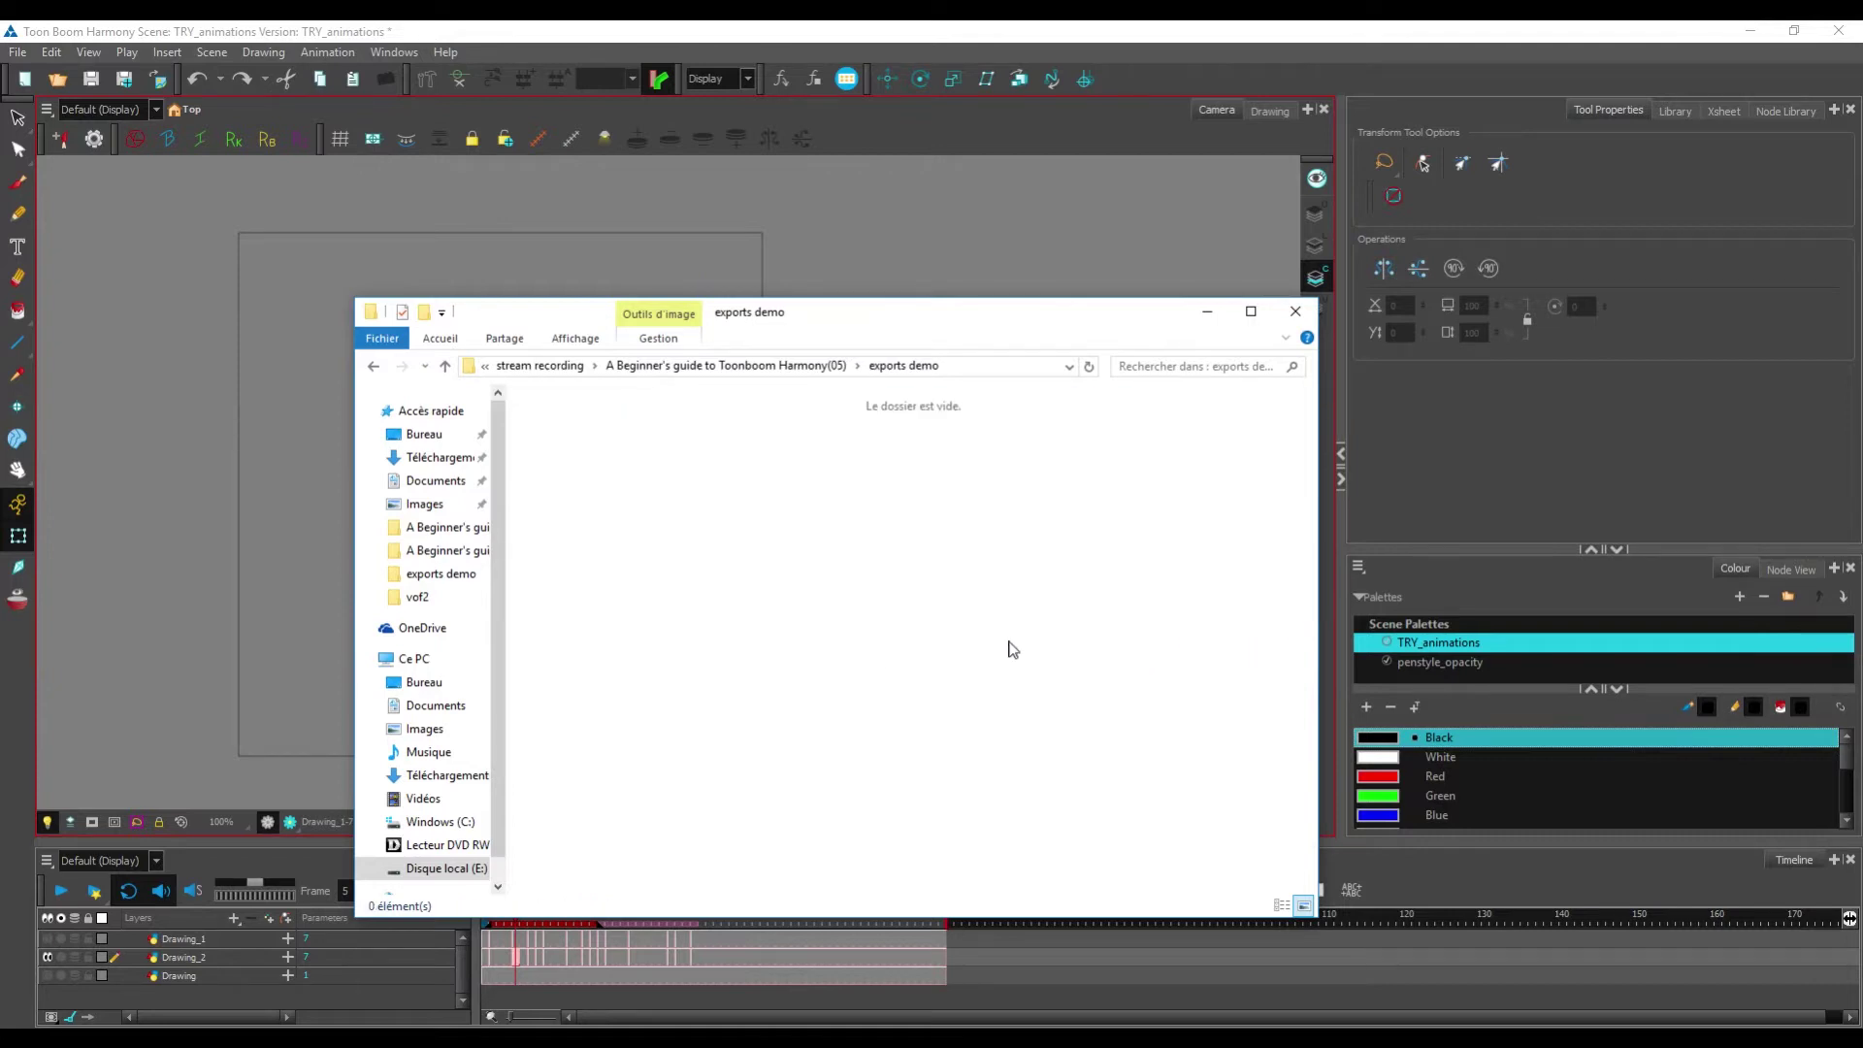
pyautogui.moveTo(975, 315); pyautogui.dragTo(0, 320)
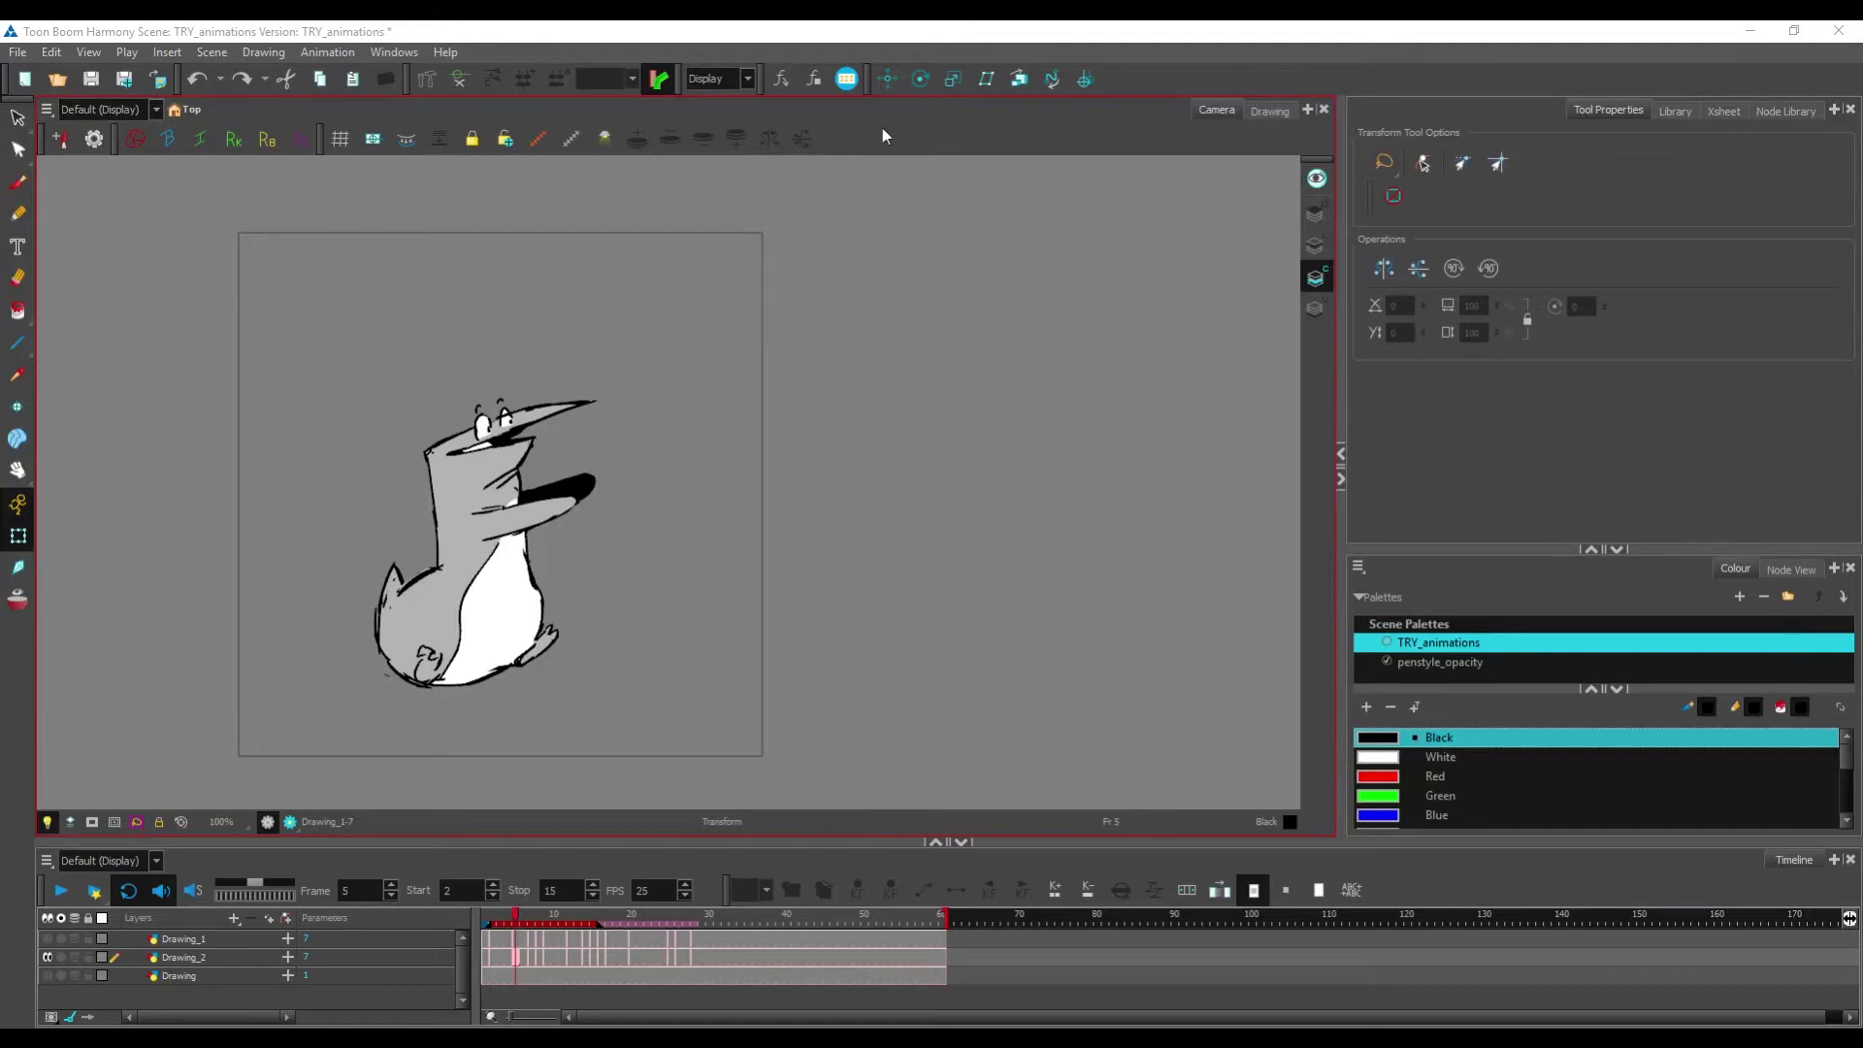
# Step: Start an SWF export and set its output file to penguin in the exports demo folder
pyautogui.click(17, 52)
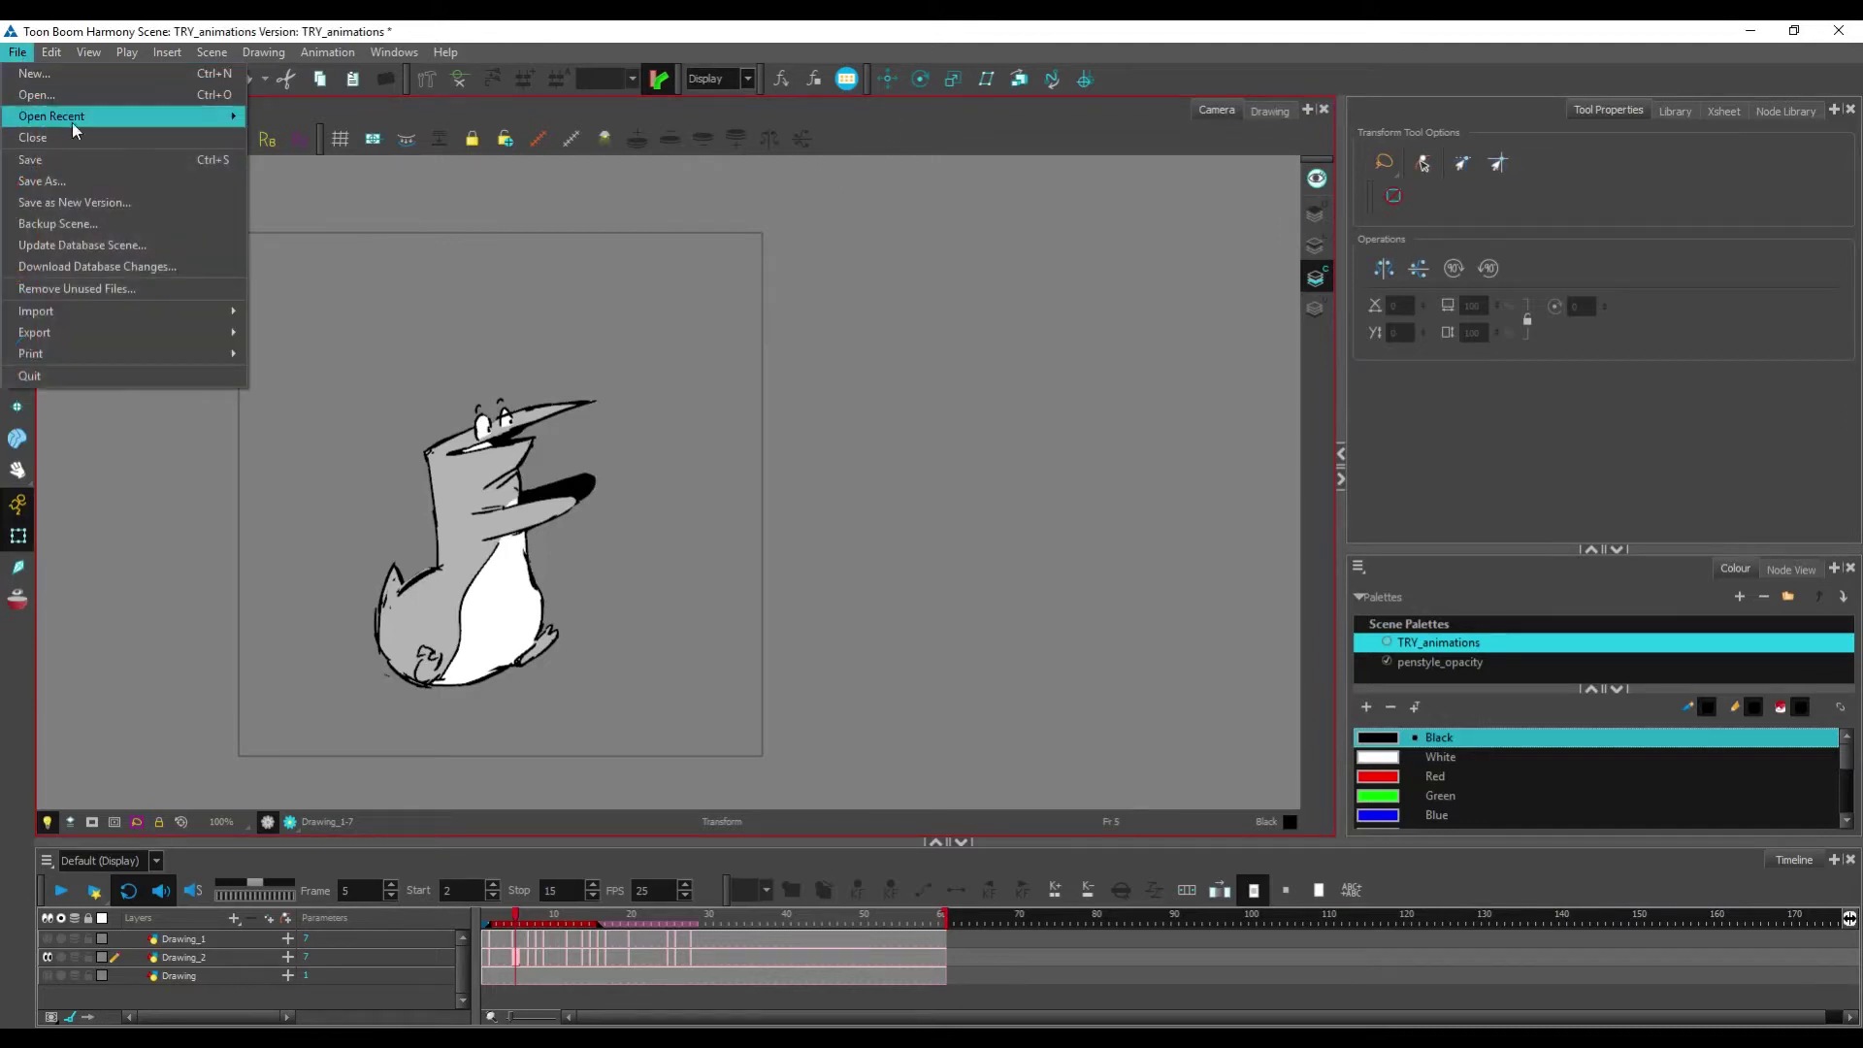
pyautogui.moveTo(195, 334)
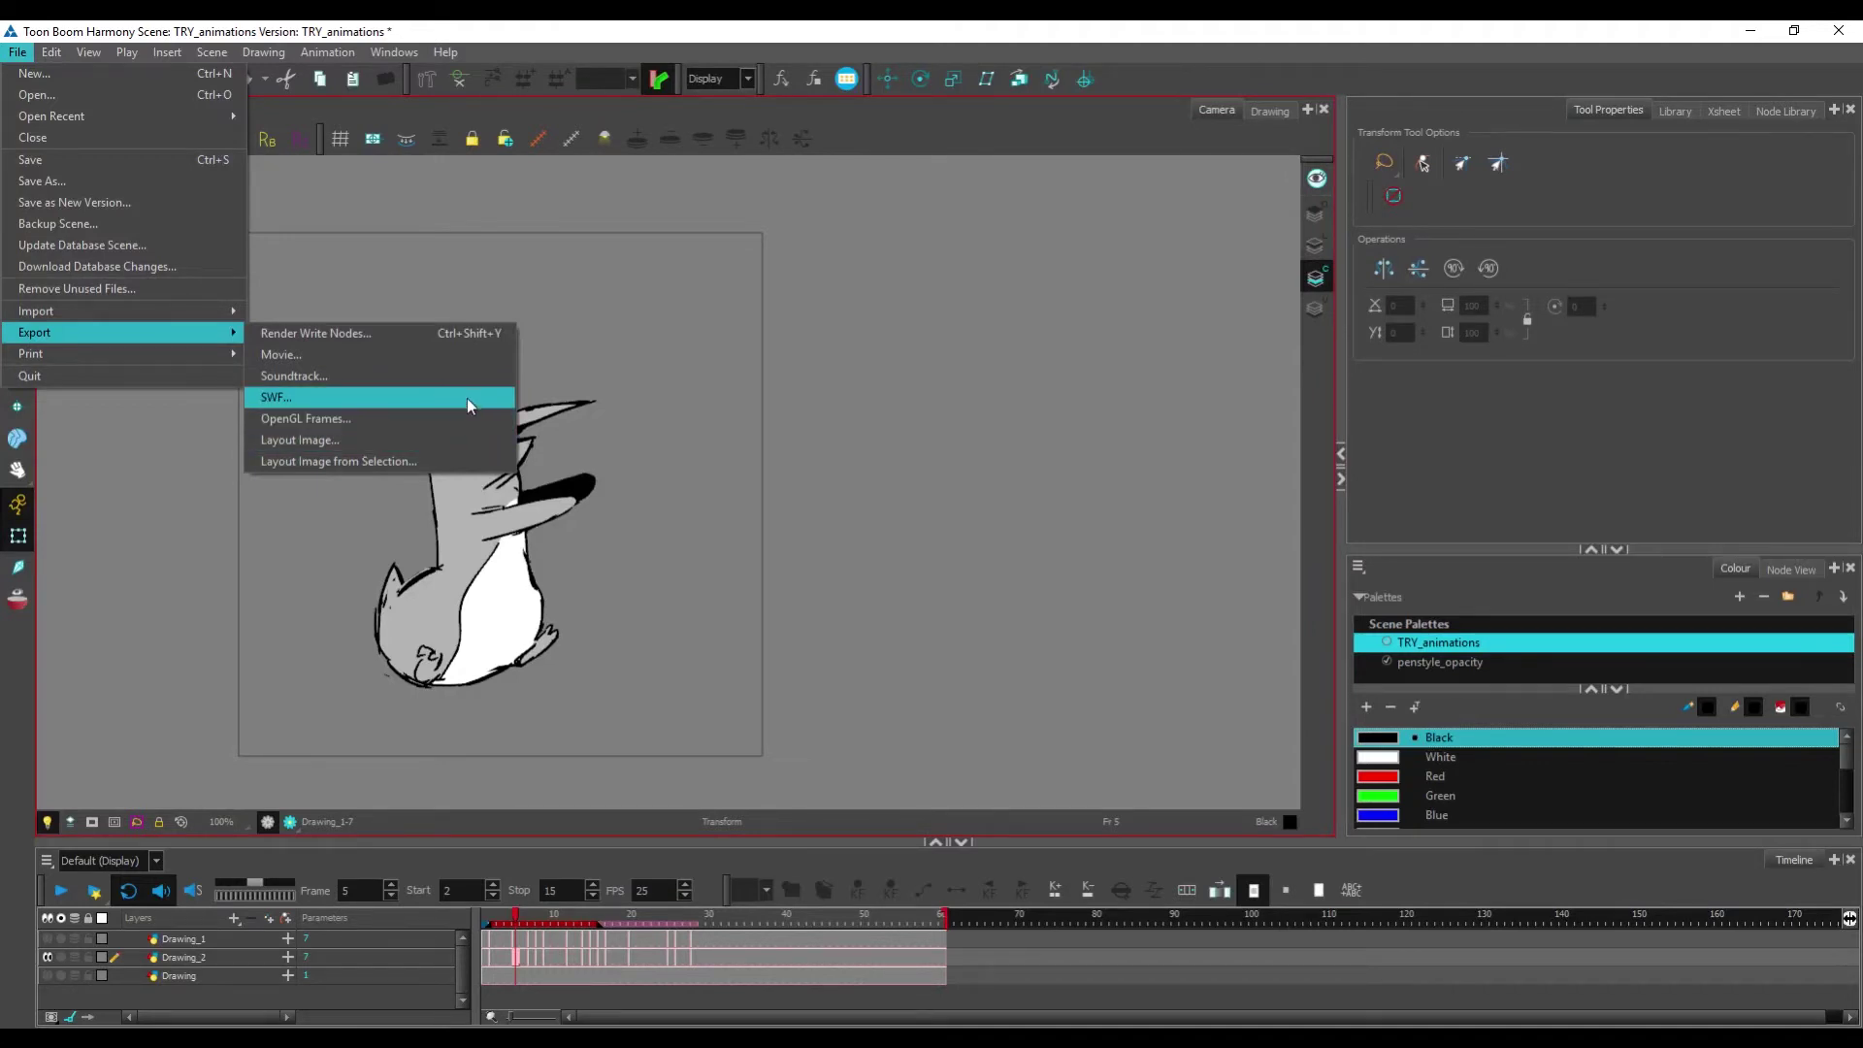
pyautogui.click(465, 398)
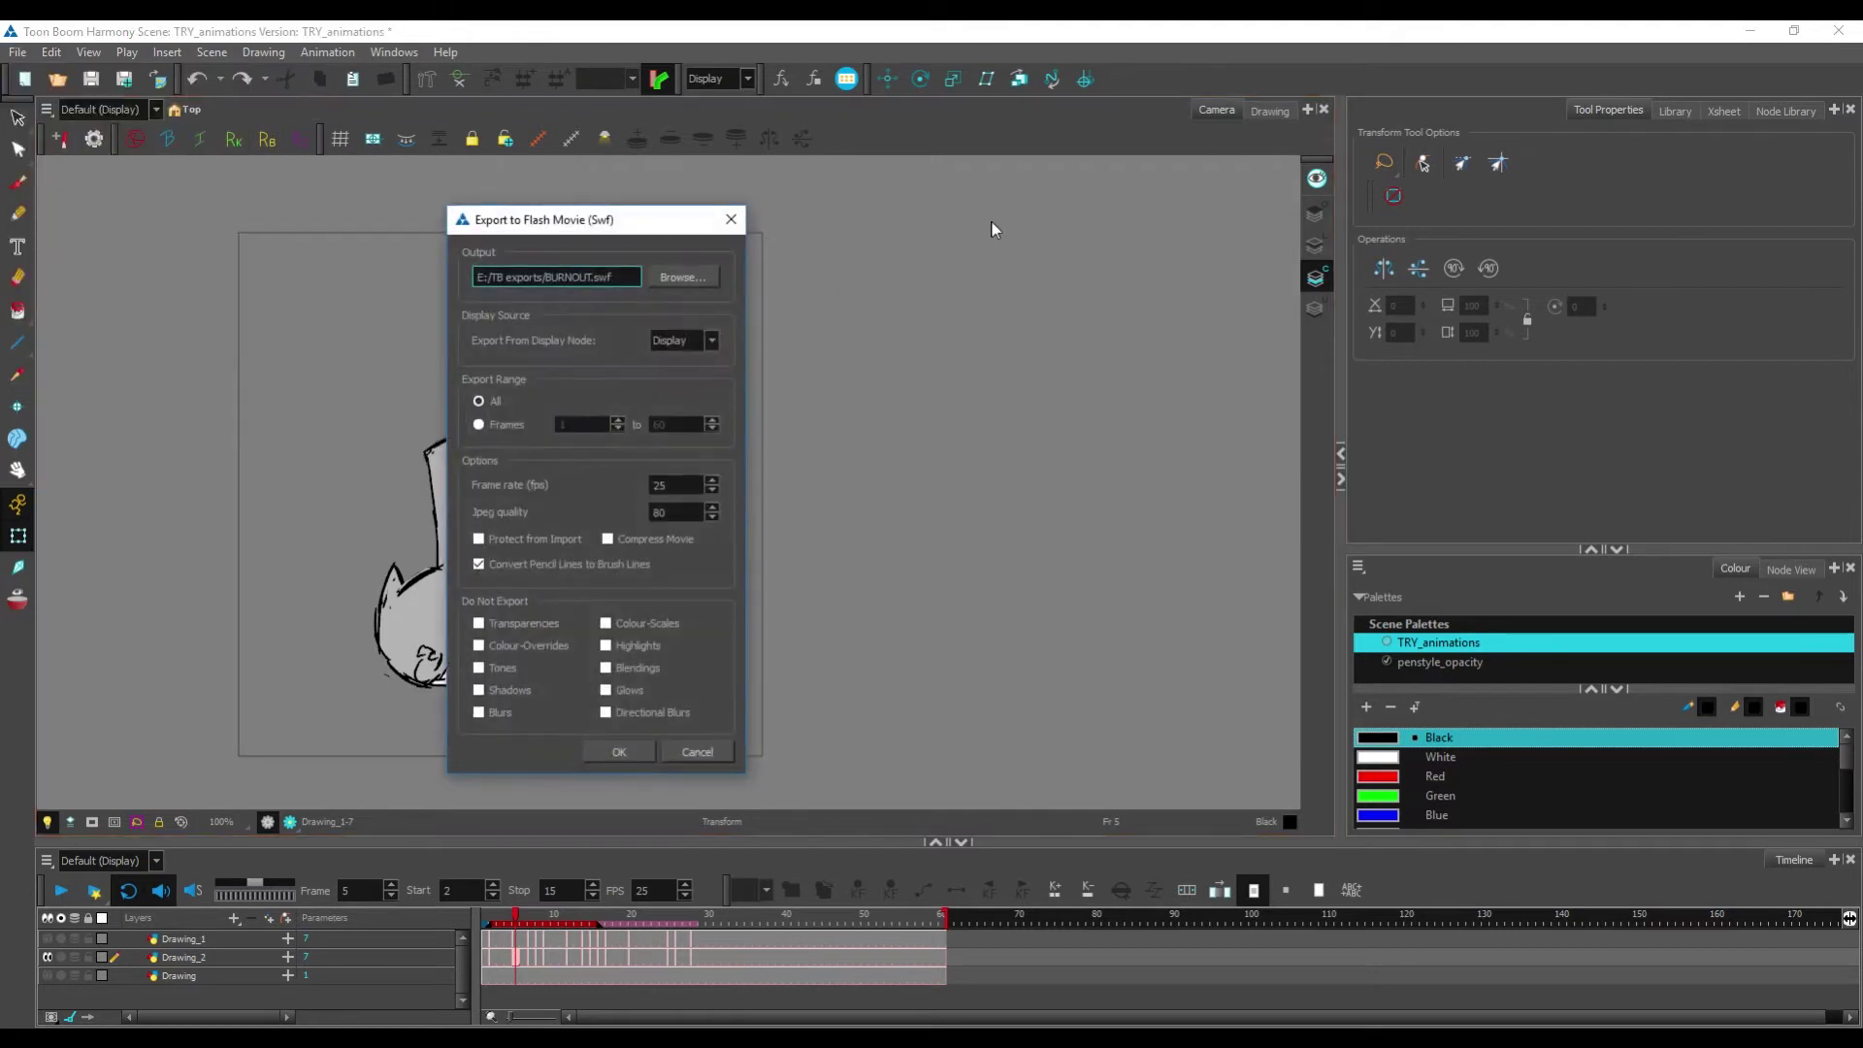
pyautogui.click(683, 277)
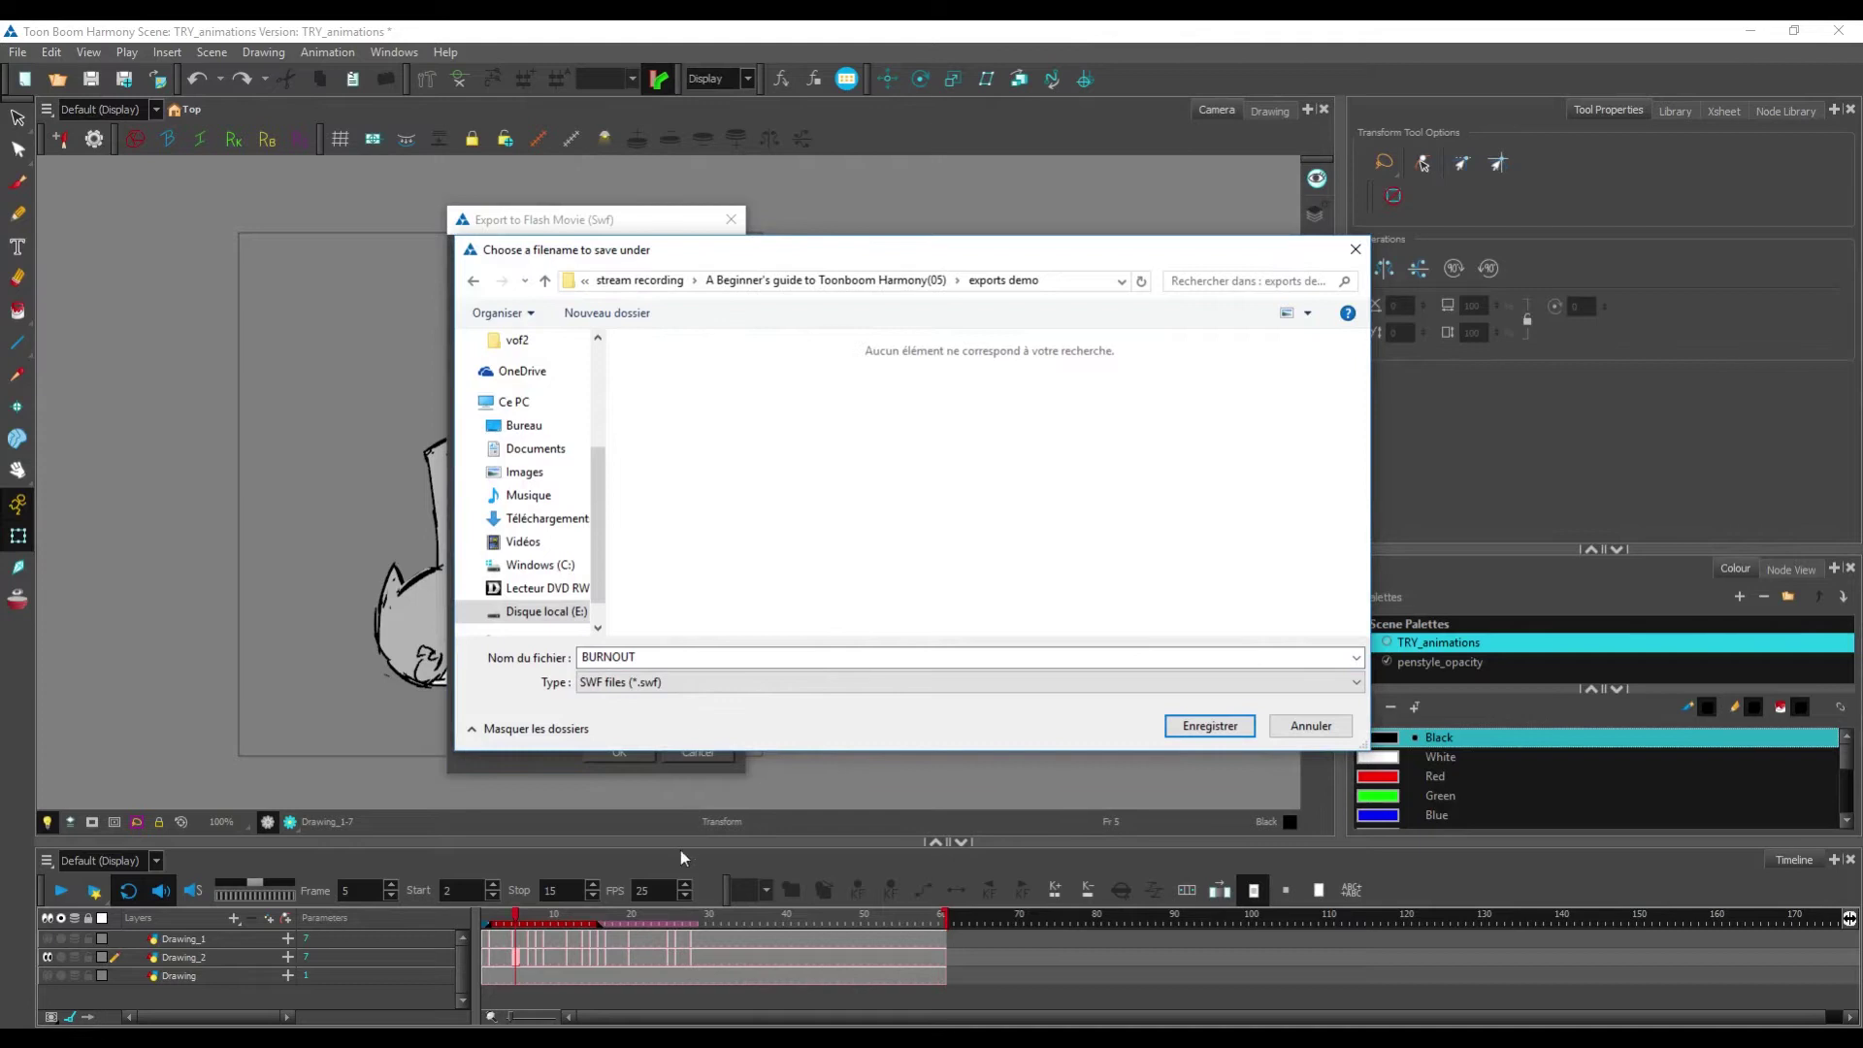
pyautogui.write('penguin')
pyautogui.click(1209, 726)
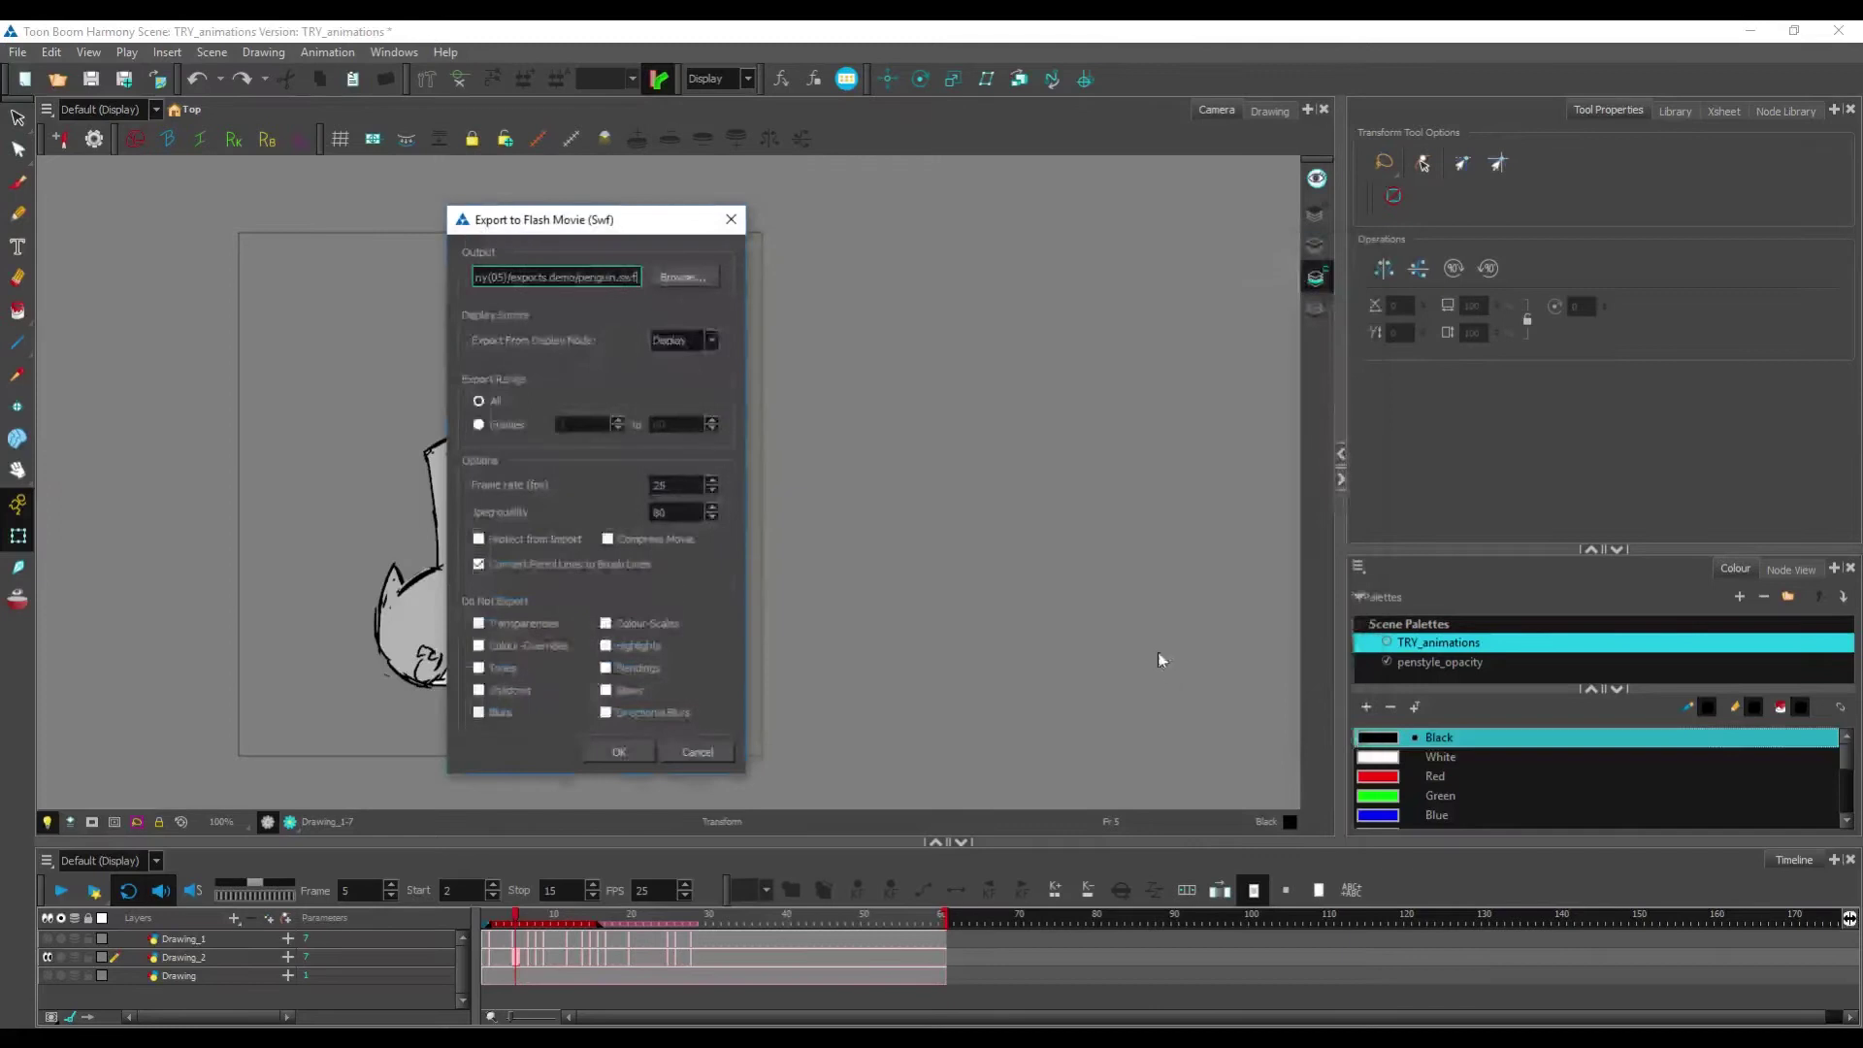
# Step: Limit the SWF export range to frames 2 to 15 and run the export
pyautogui.click(487, 416)
pyautogui.write('2')
pyautogui.doubleClick(652, 424)
pyautogui.write('15')
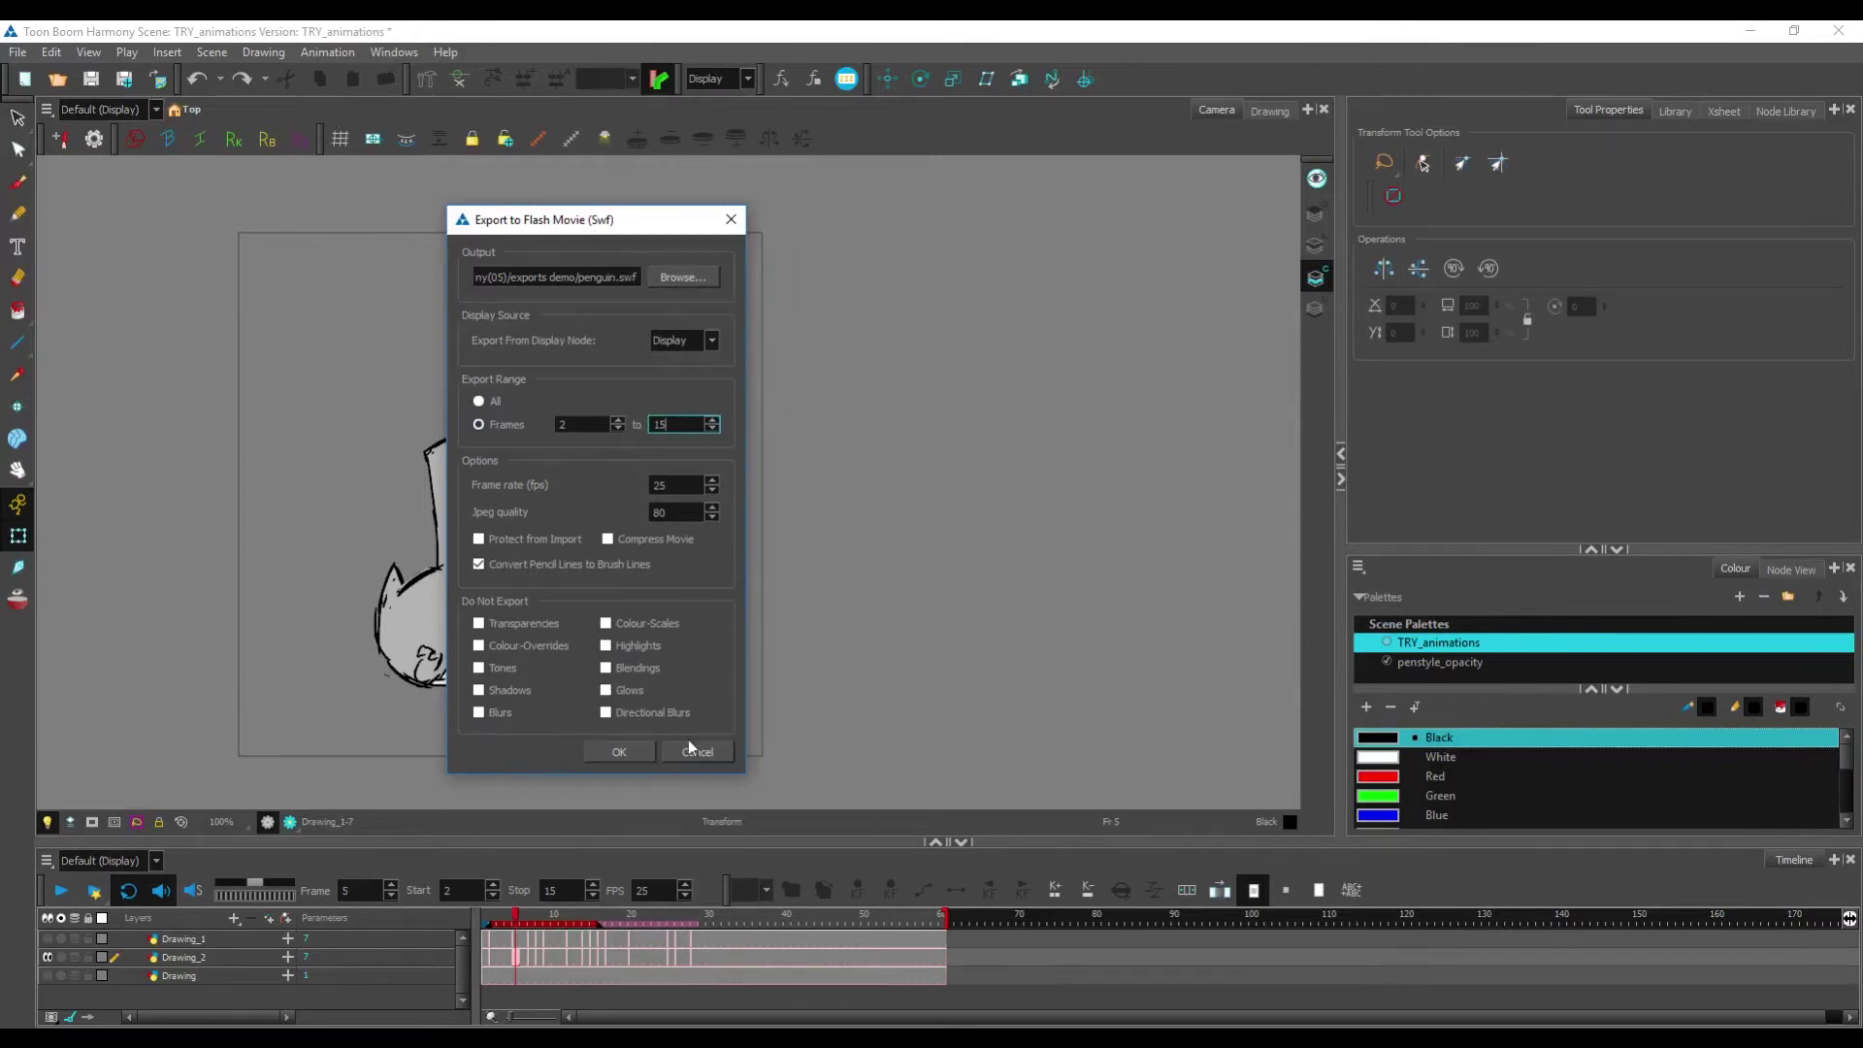
pyautogui.click(621, 752)
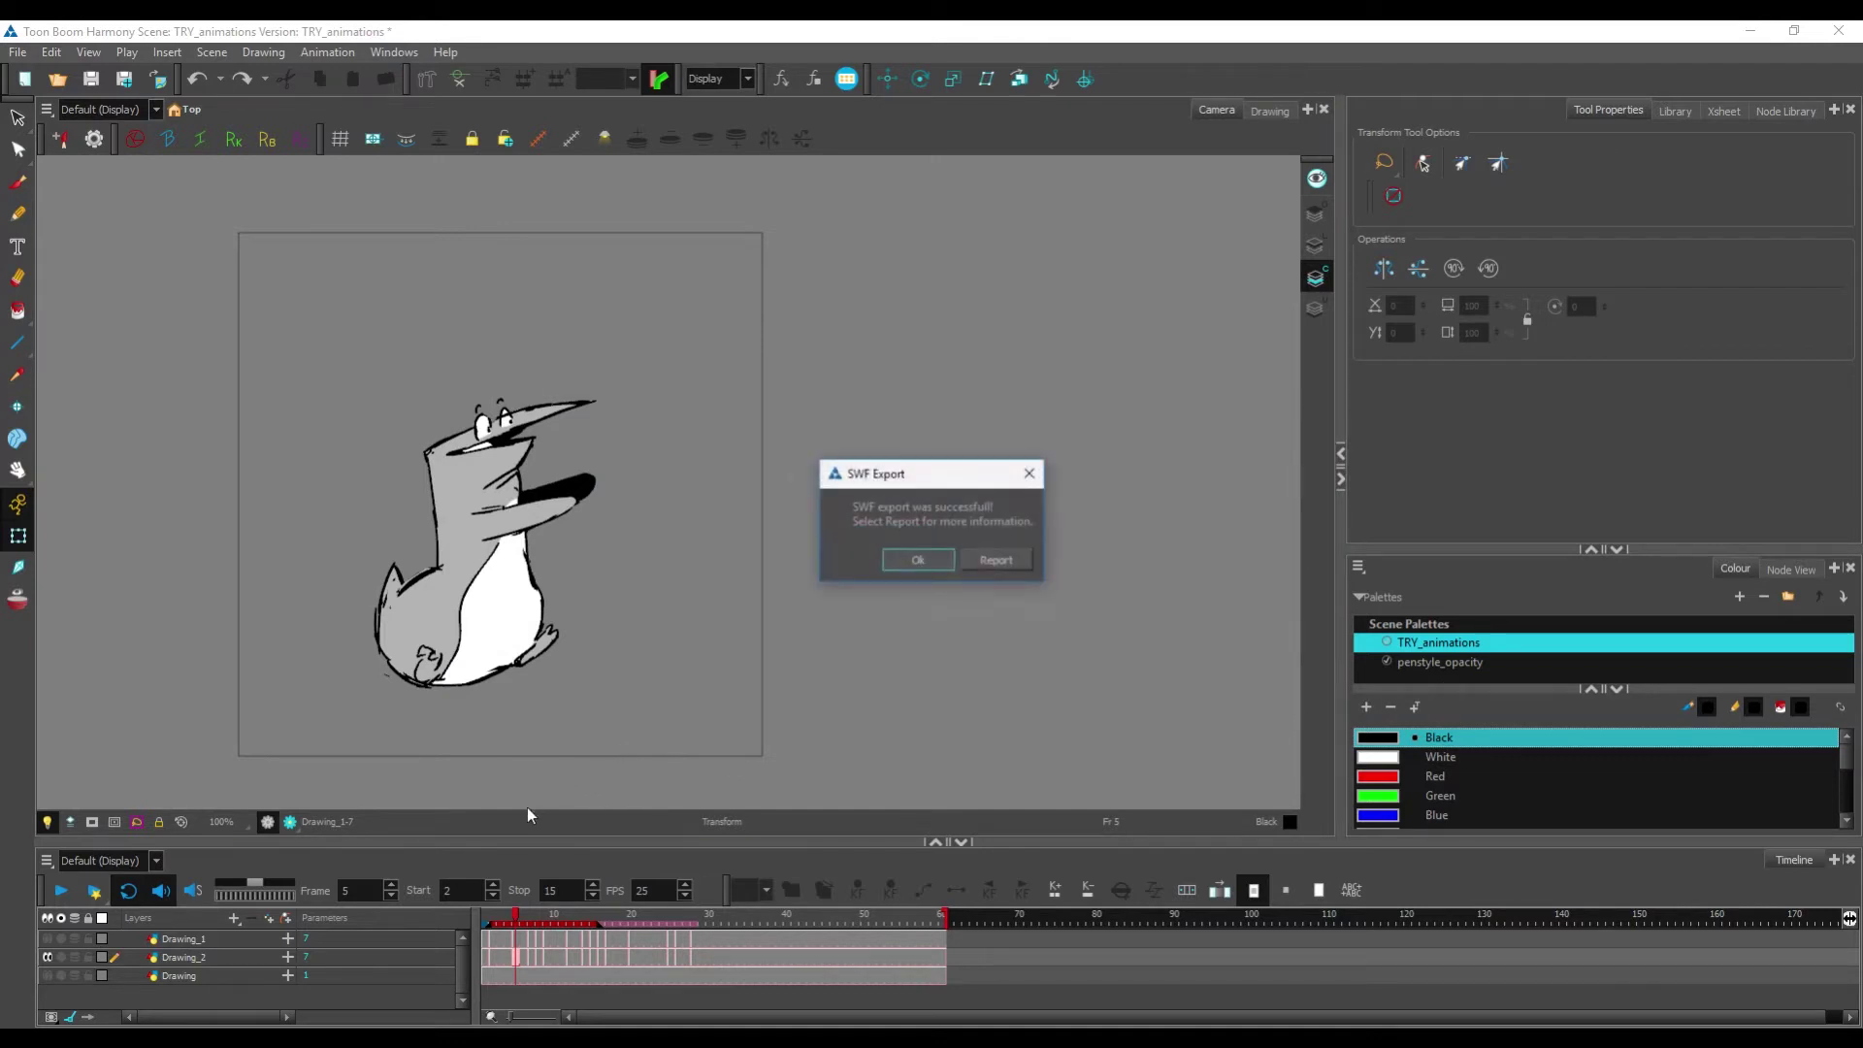
pyautogui.click(924, 561)
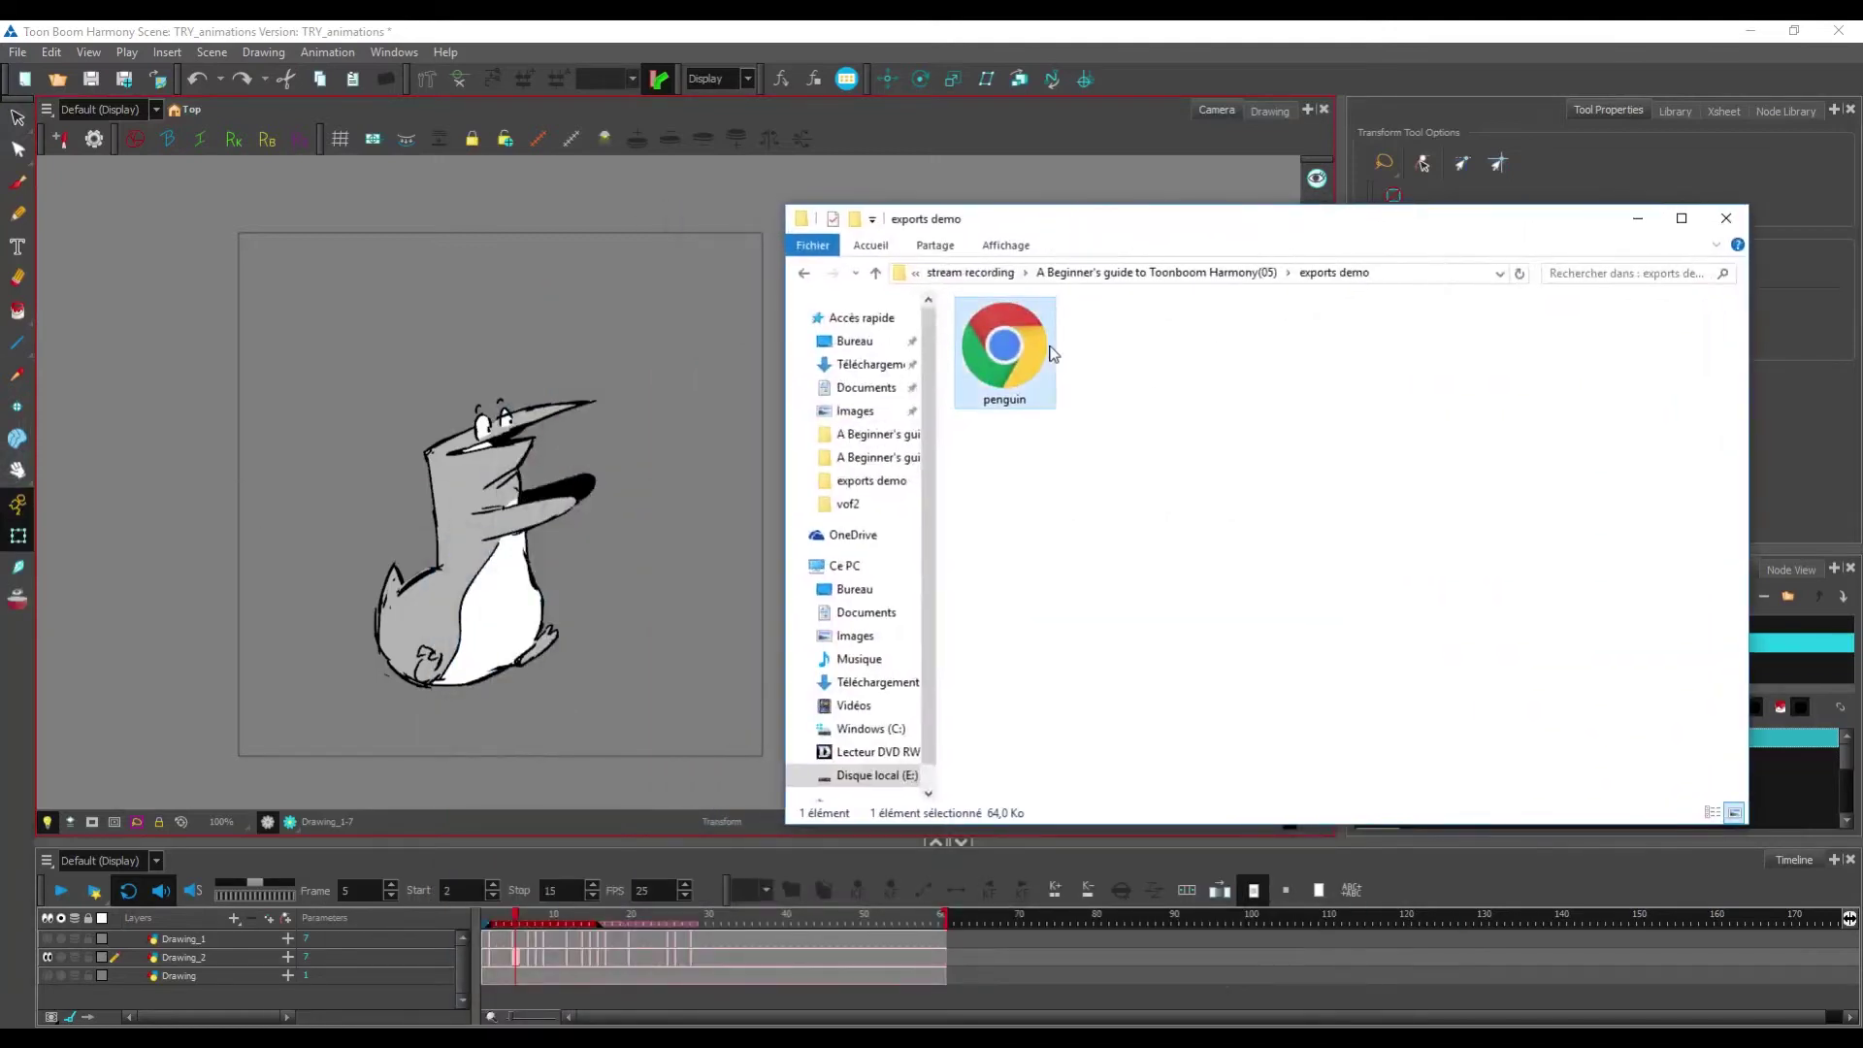
# Step: Open the exported penguin SWF in Adobe Flash Player, review its playback, and close the player and folder windows
pyautogui.rightClick(1011, 357)
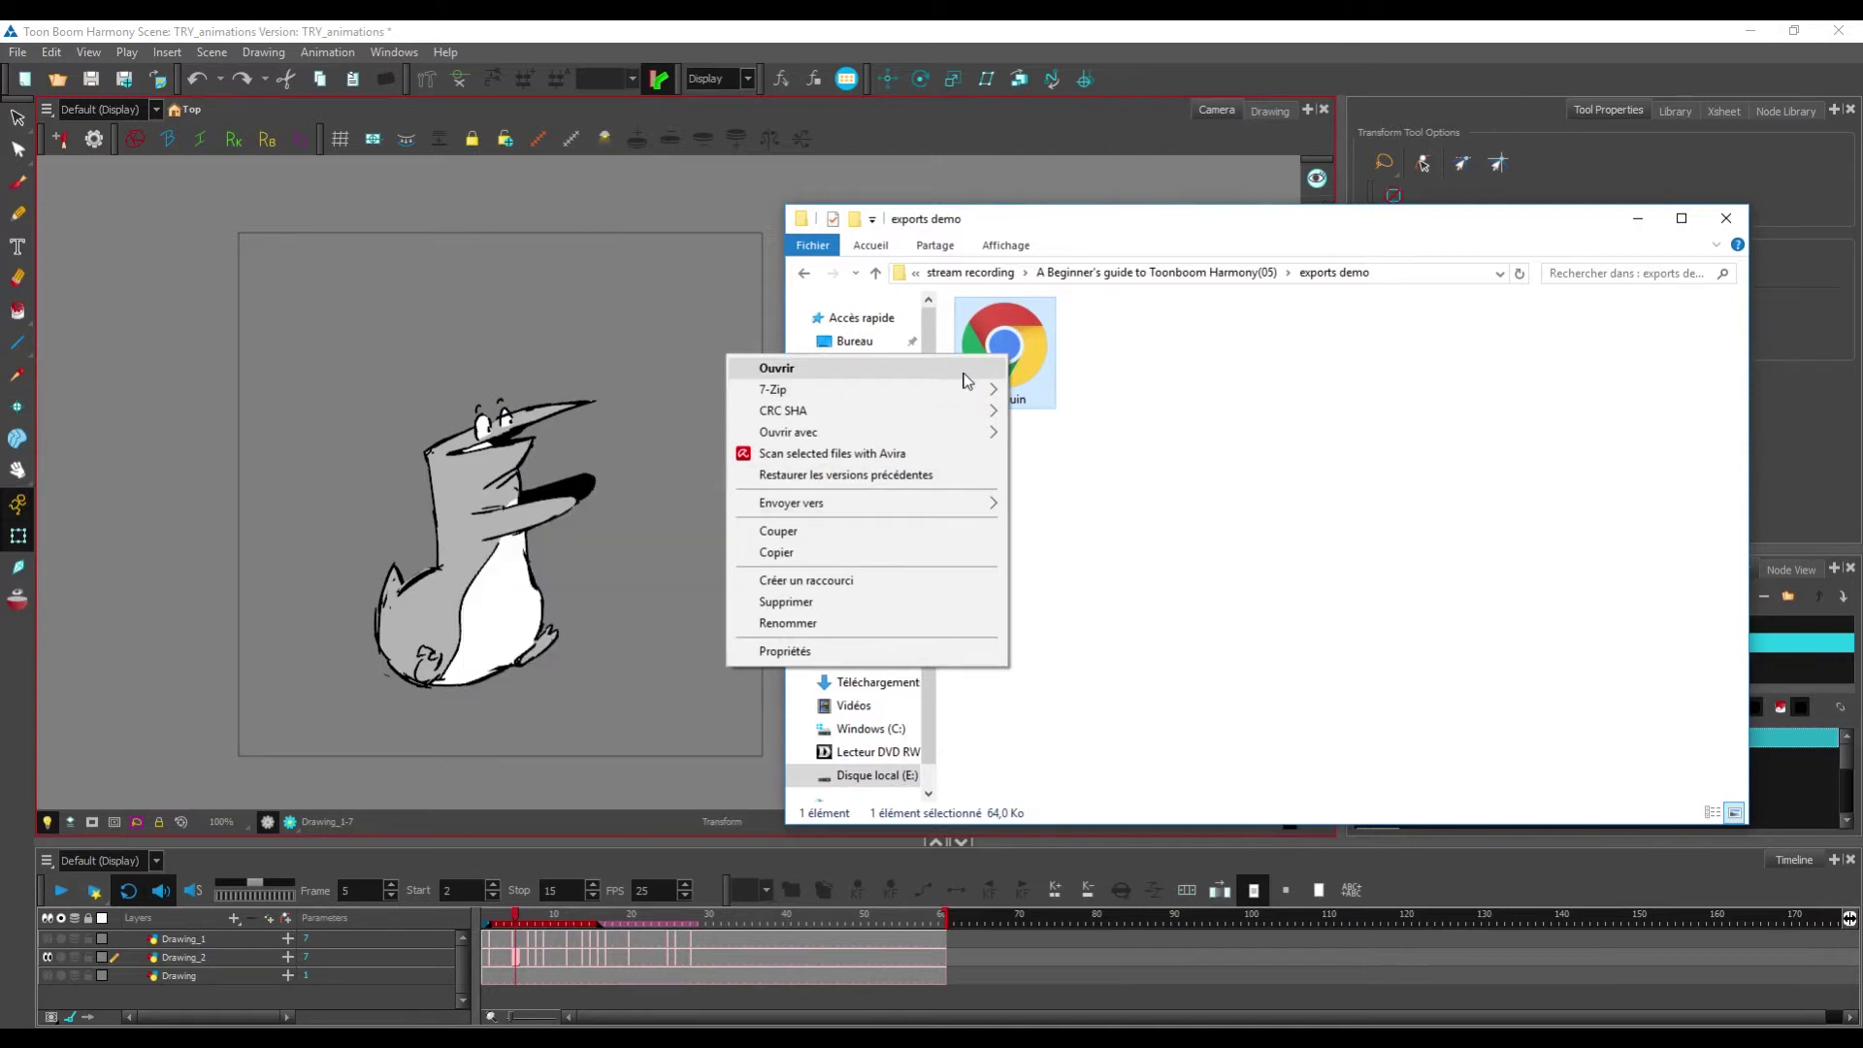
pyautogui.moveTo(932, 432)
pyautogui.click(607, 456)
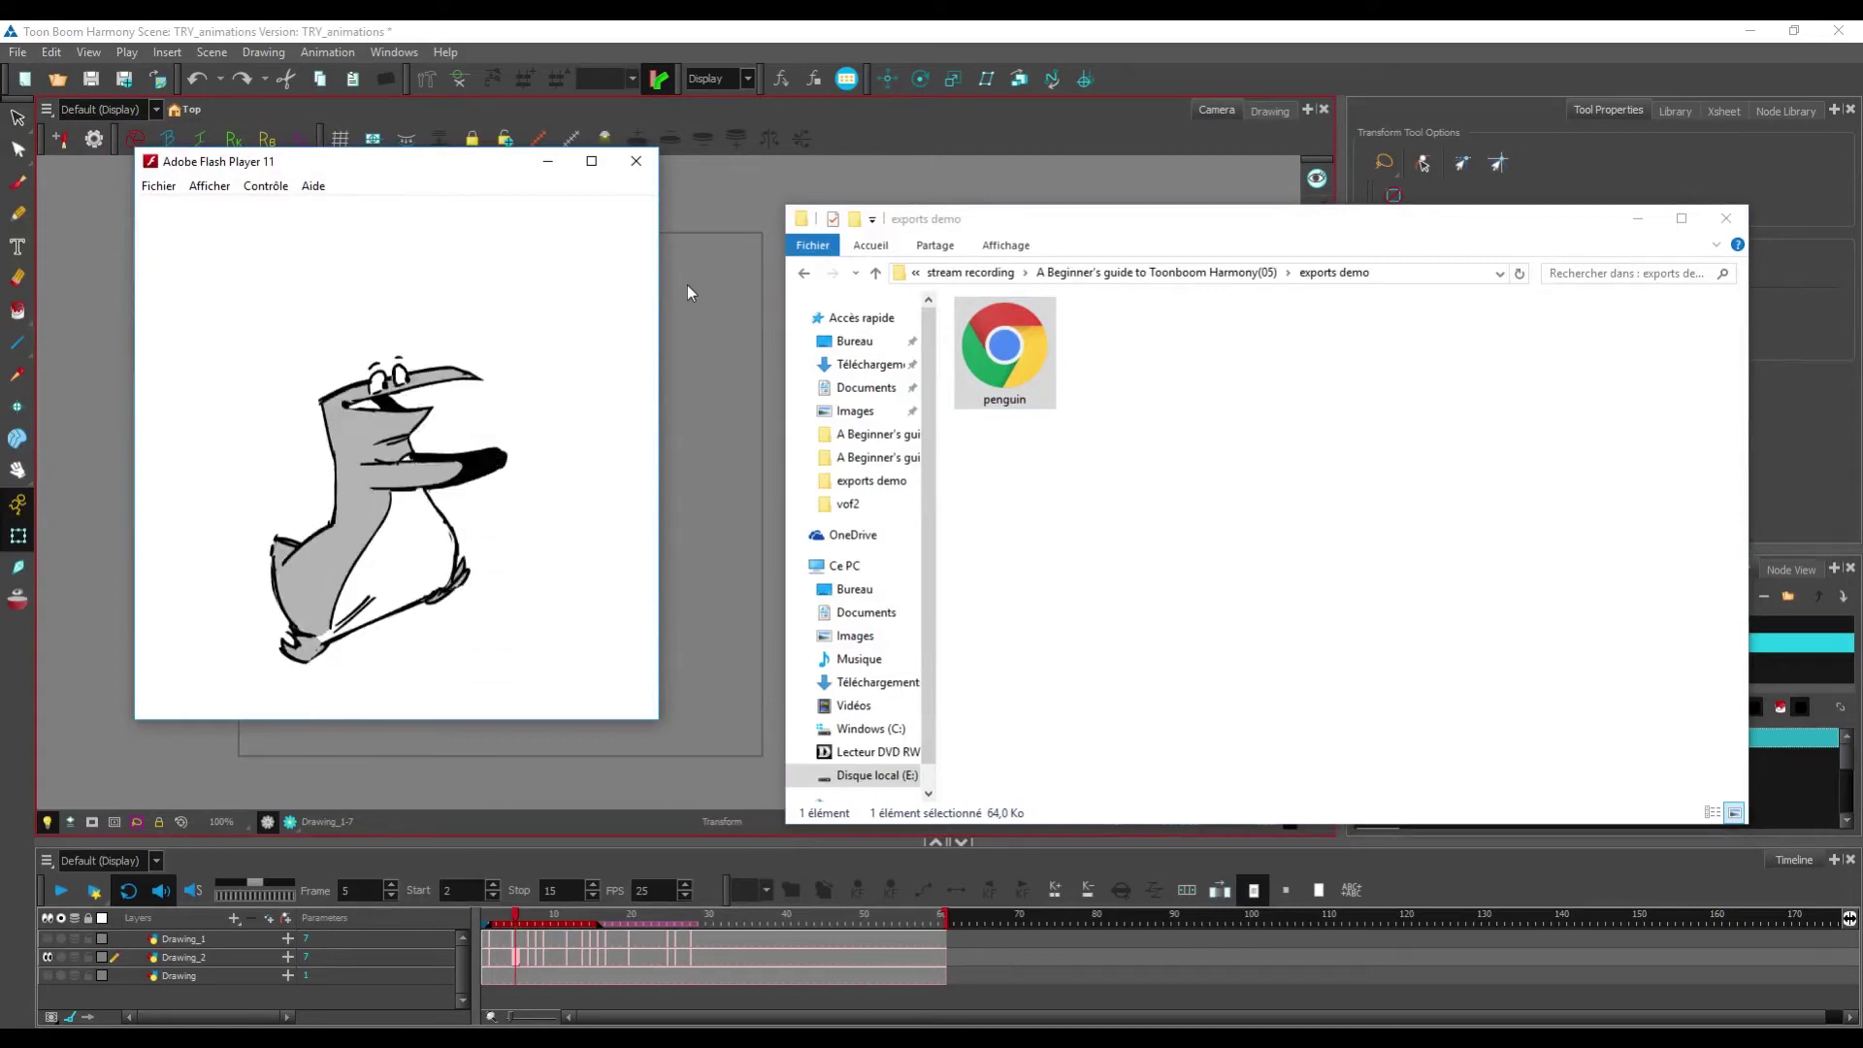
pyautogui.click(1724, 218)
pyautogui.click(1115, 207)
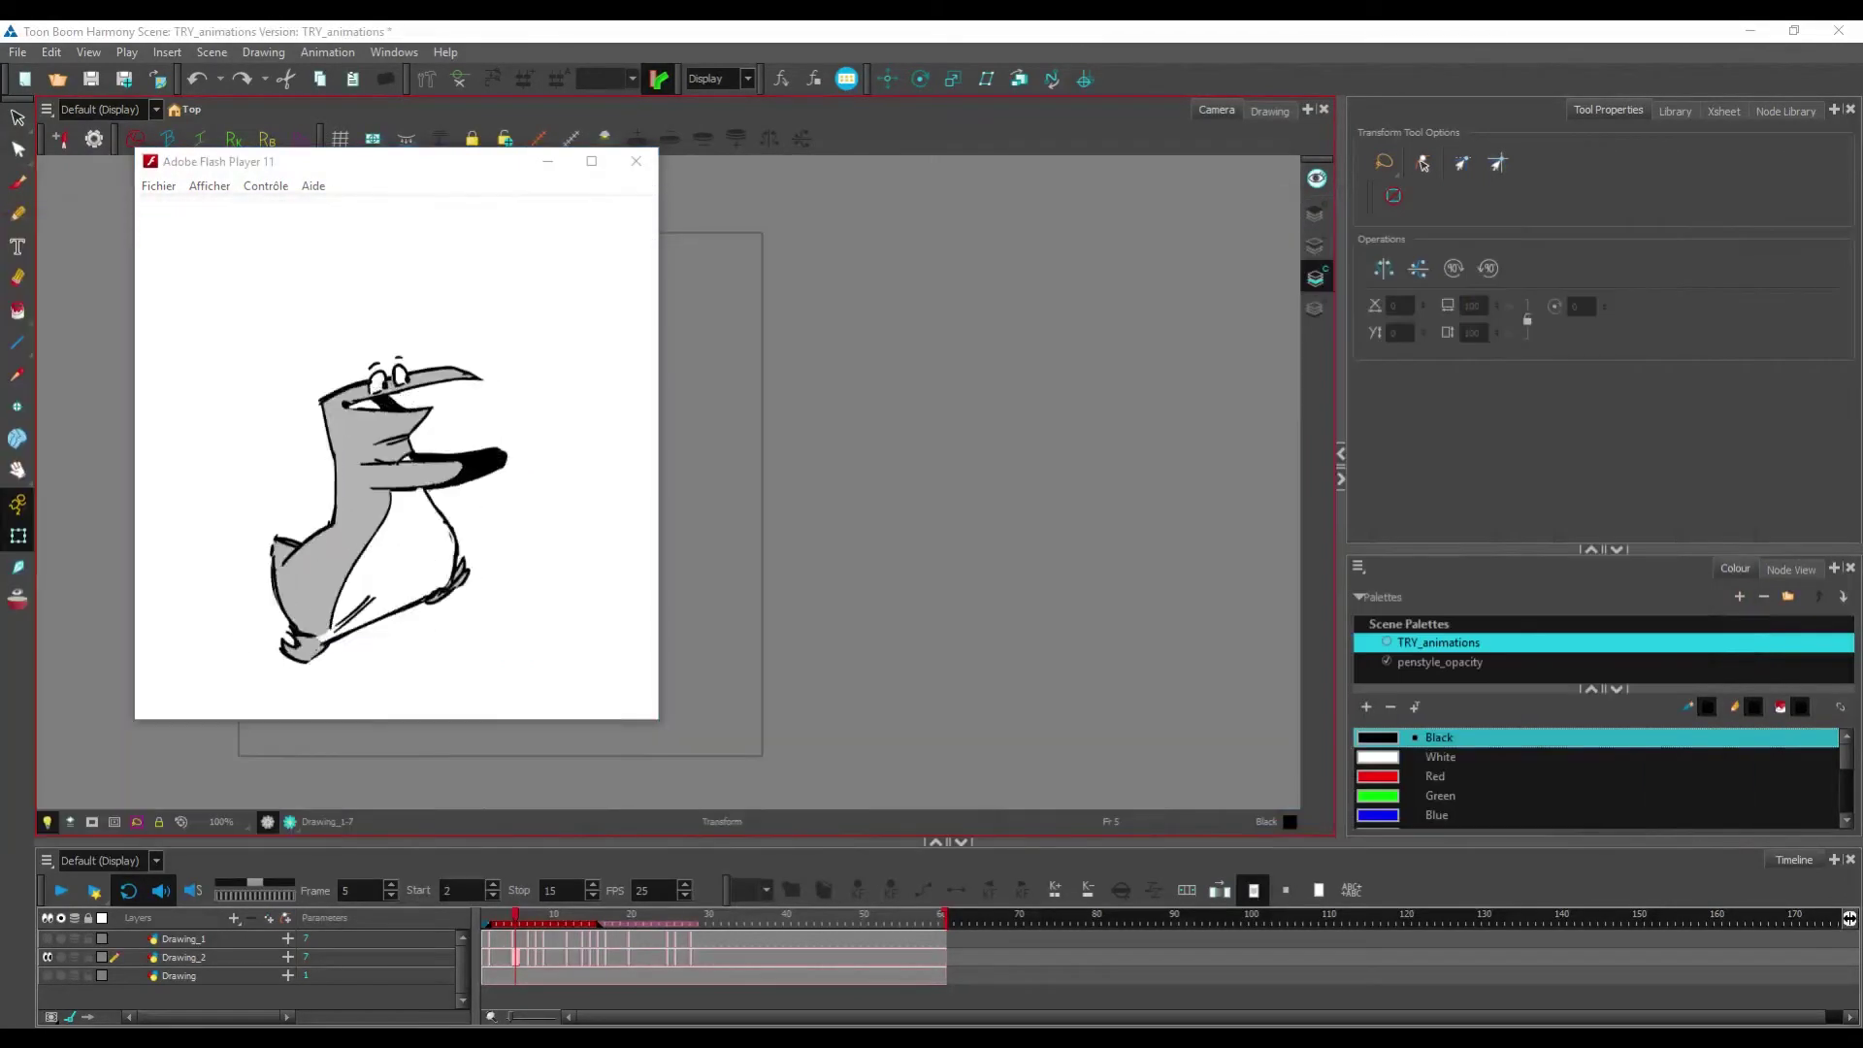
pyautogui.moveTo(465, 165); pyautogui.dragTo(846, 174)
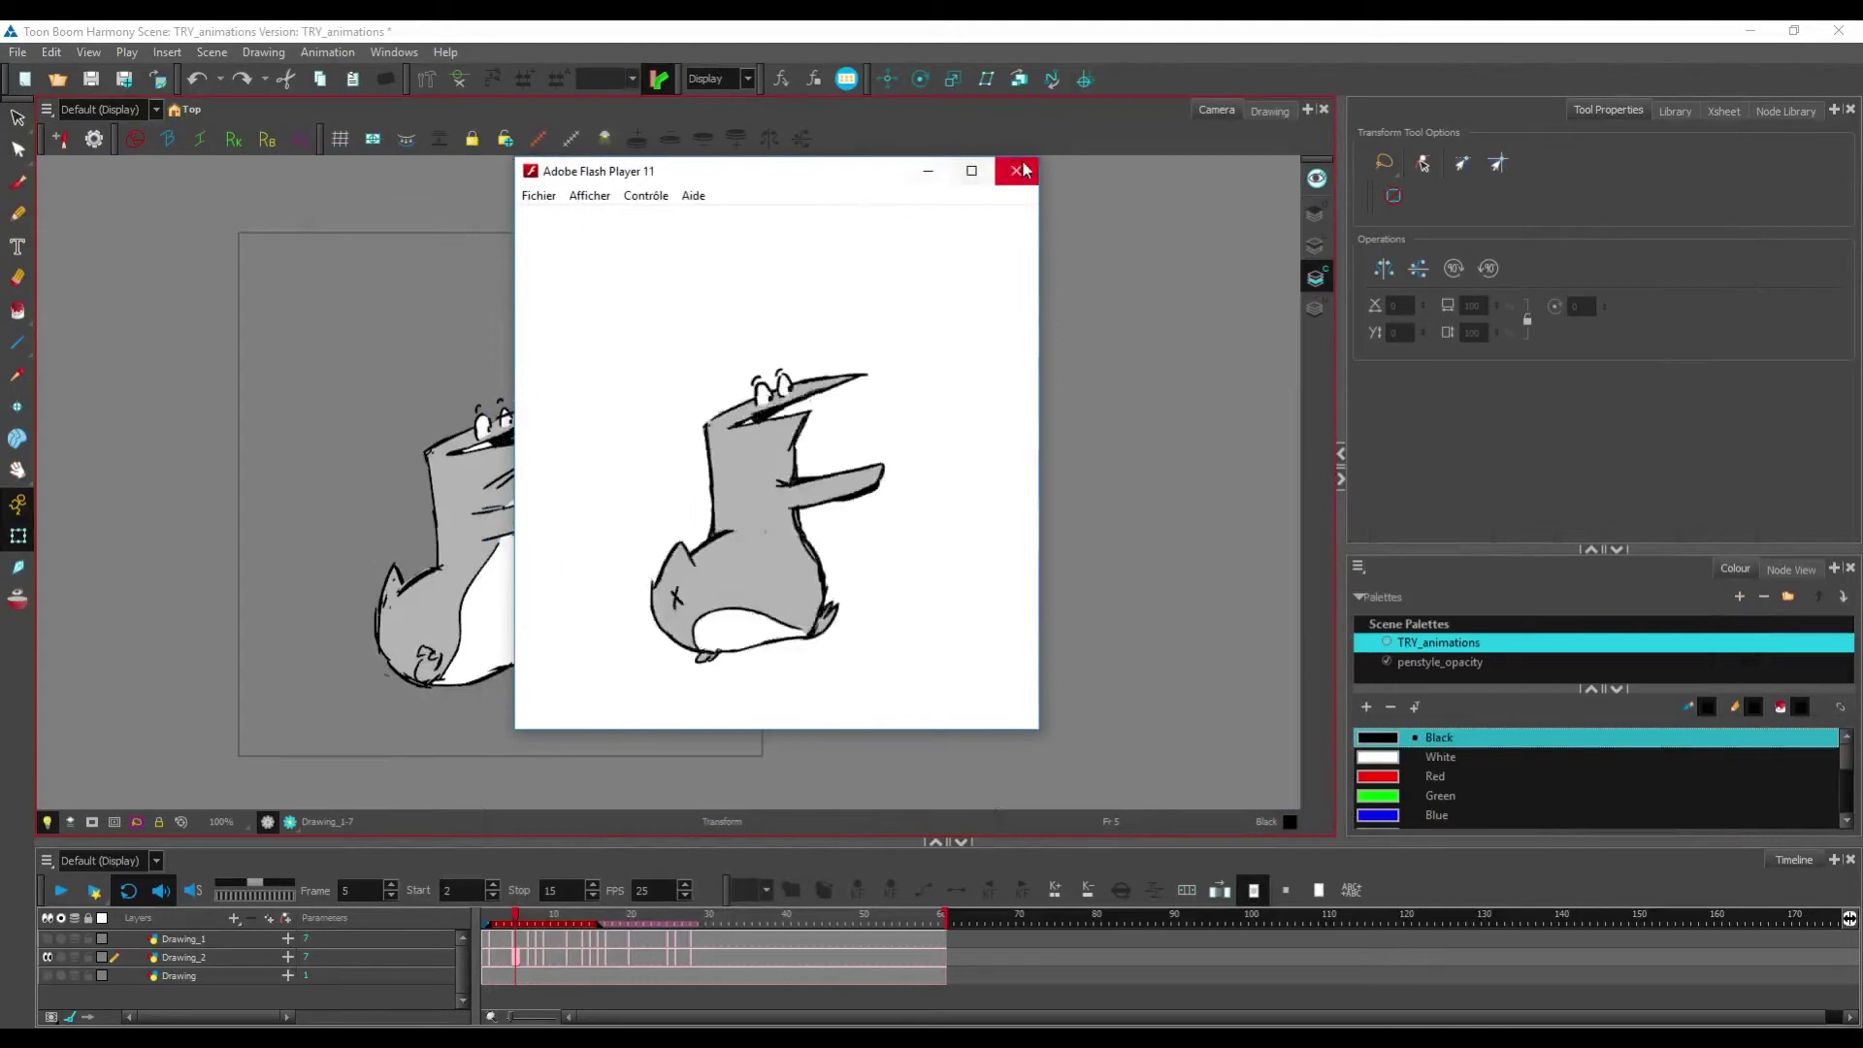
pyautogui.click(1021, 172)
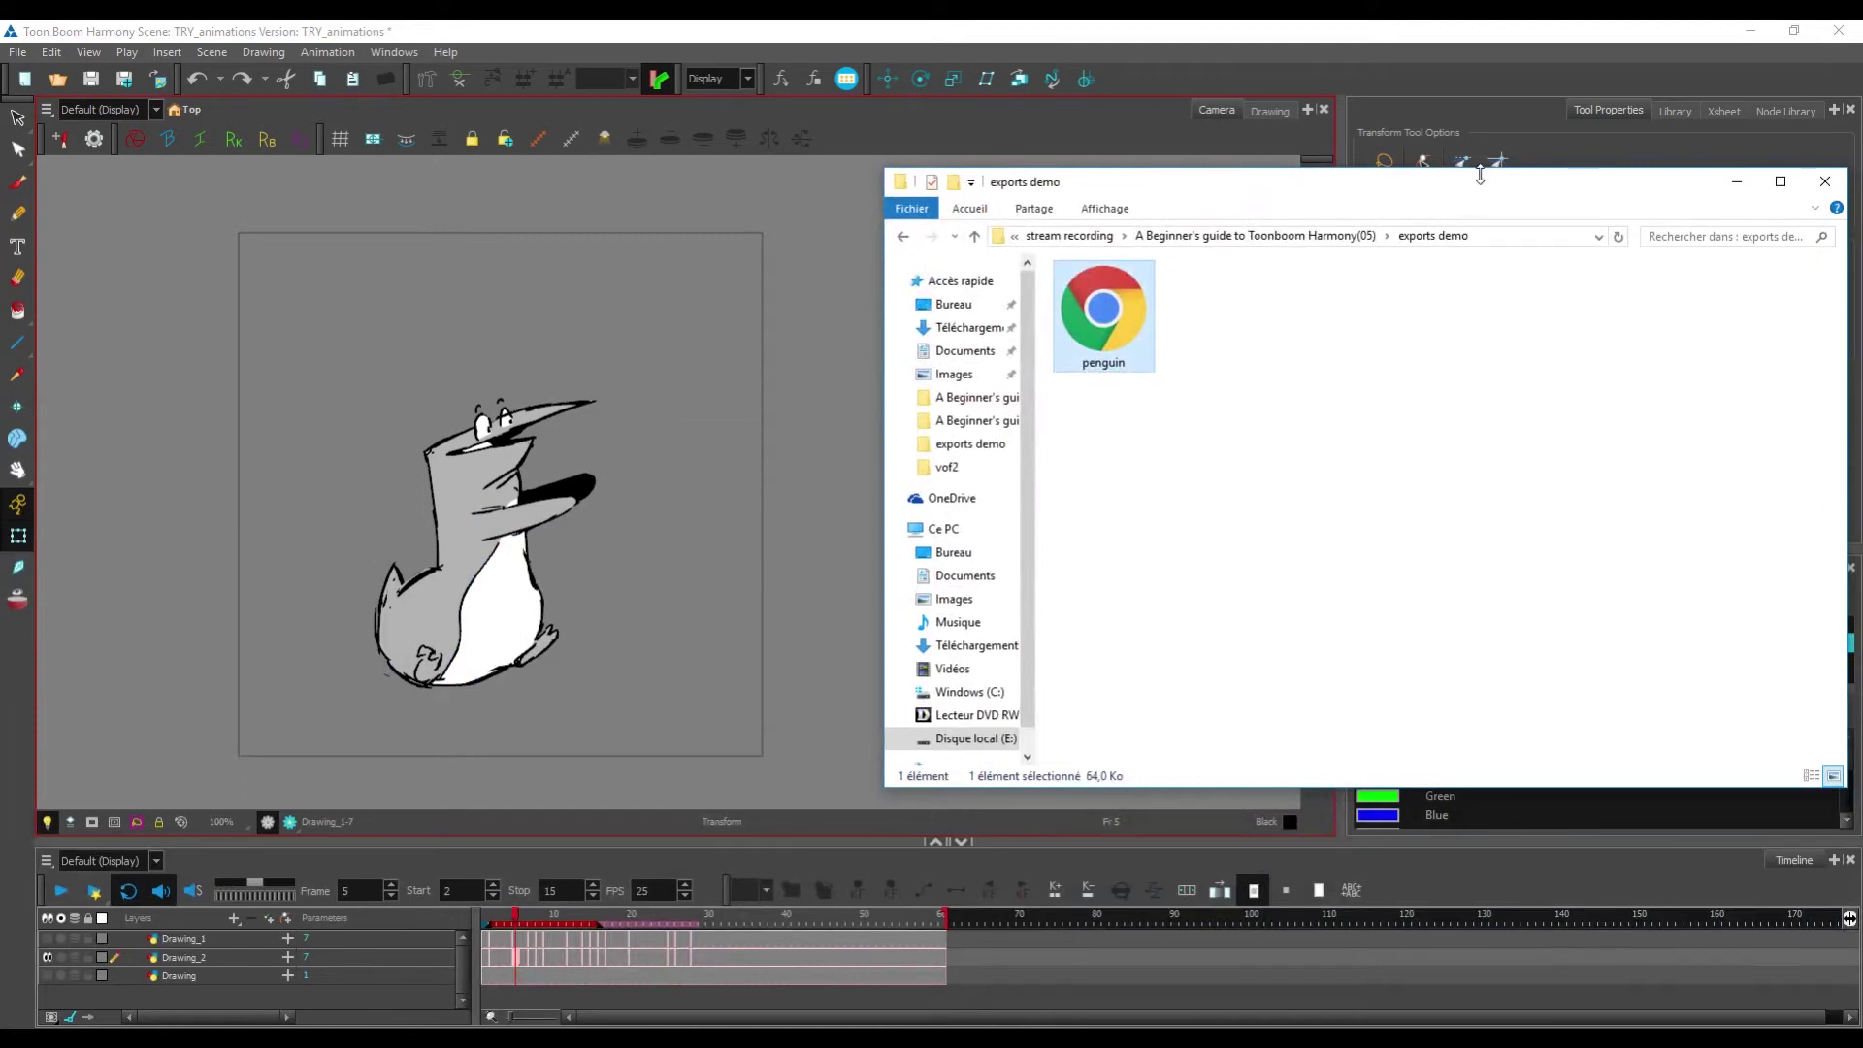
pyautogui.click(1824, 182)
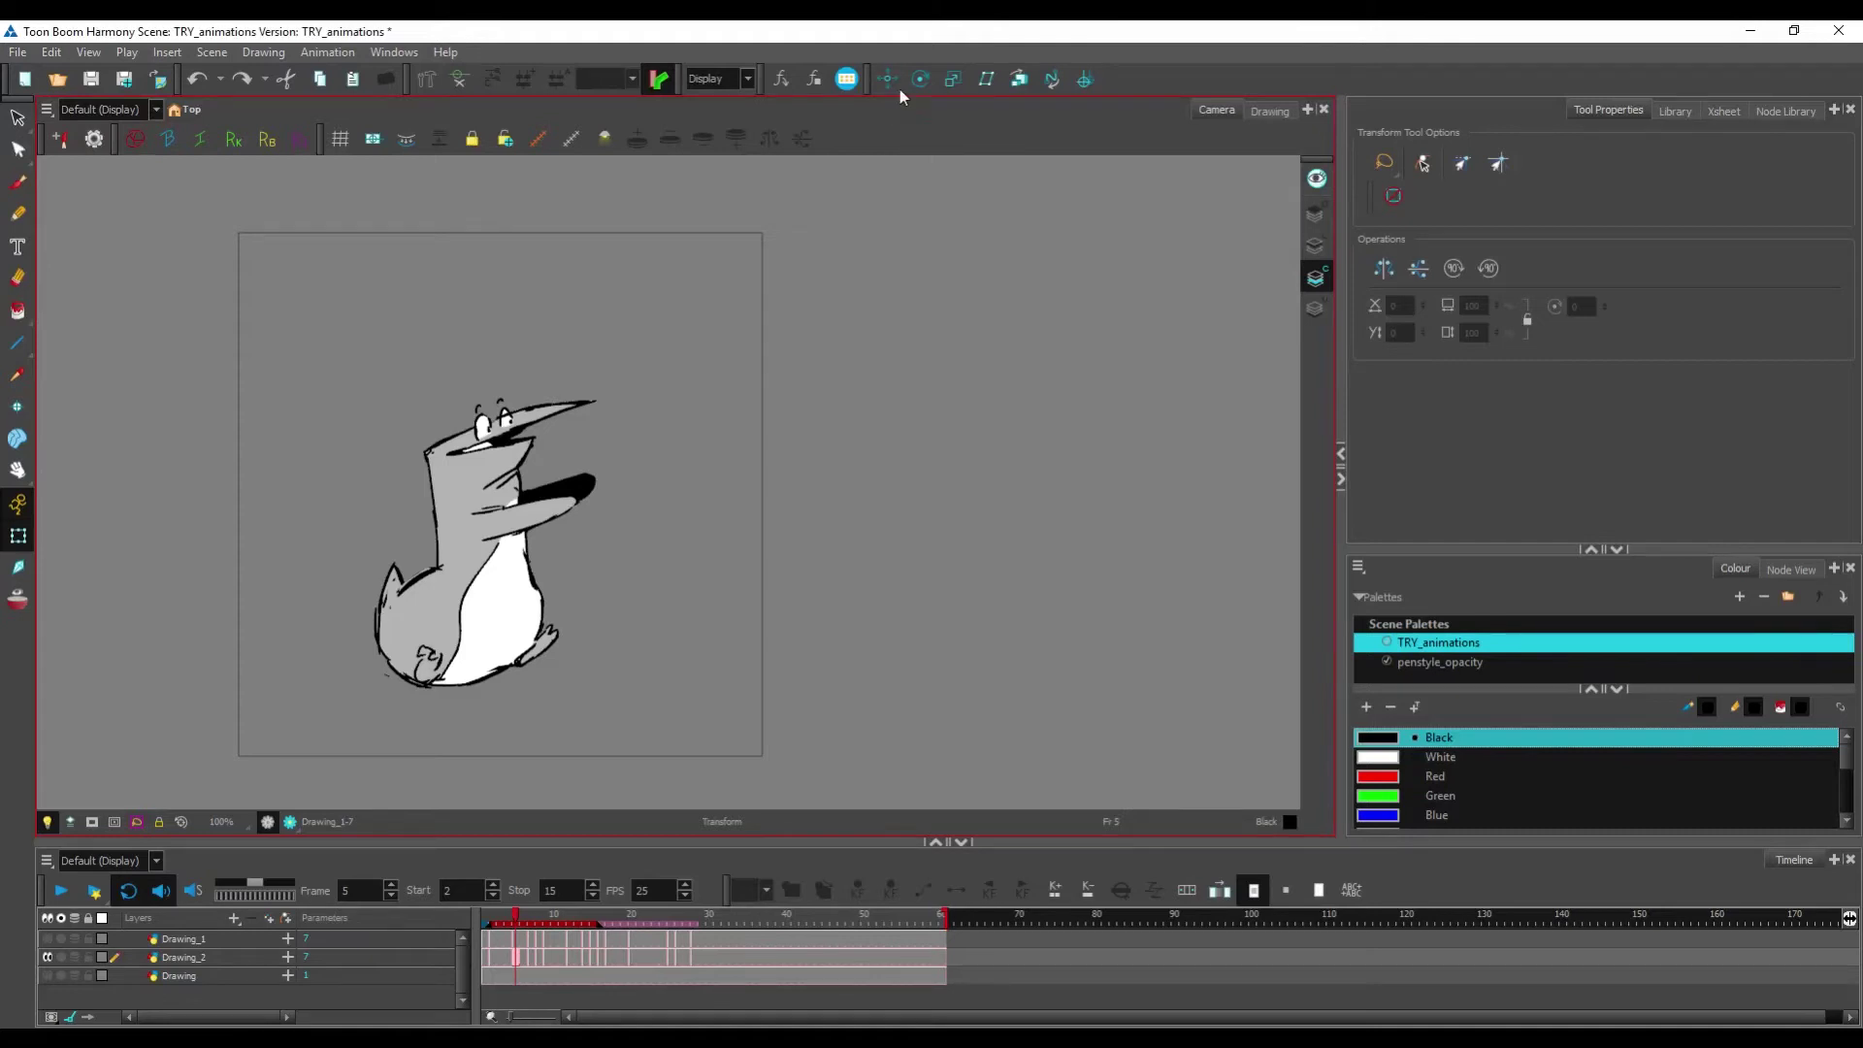
# Step: Start a QuickTime movie export and set its output file to penguin in the A Beginner's guide to Toonboom Harmony(05) exports demo folder
pyautogui.click(20, 50)
pyautogui.moveTo(201, 330)
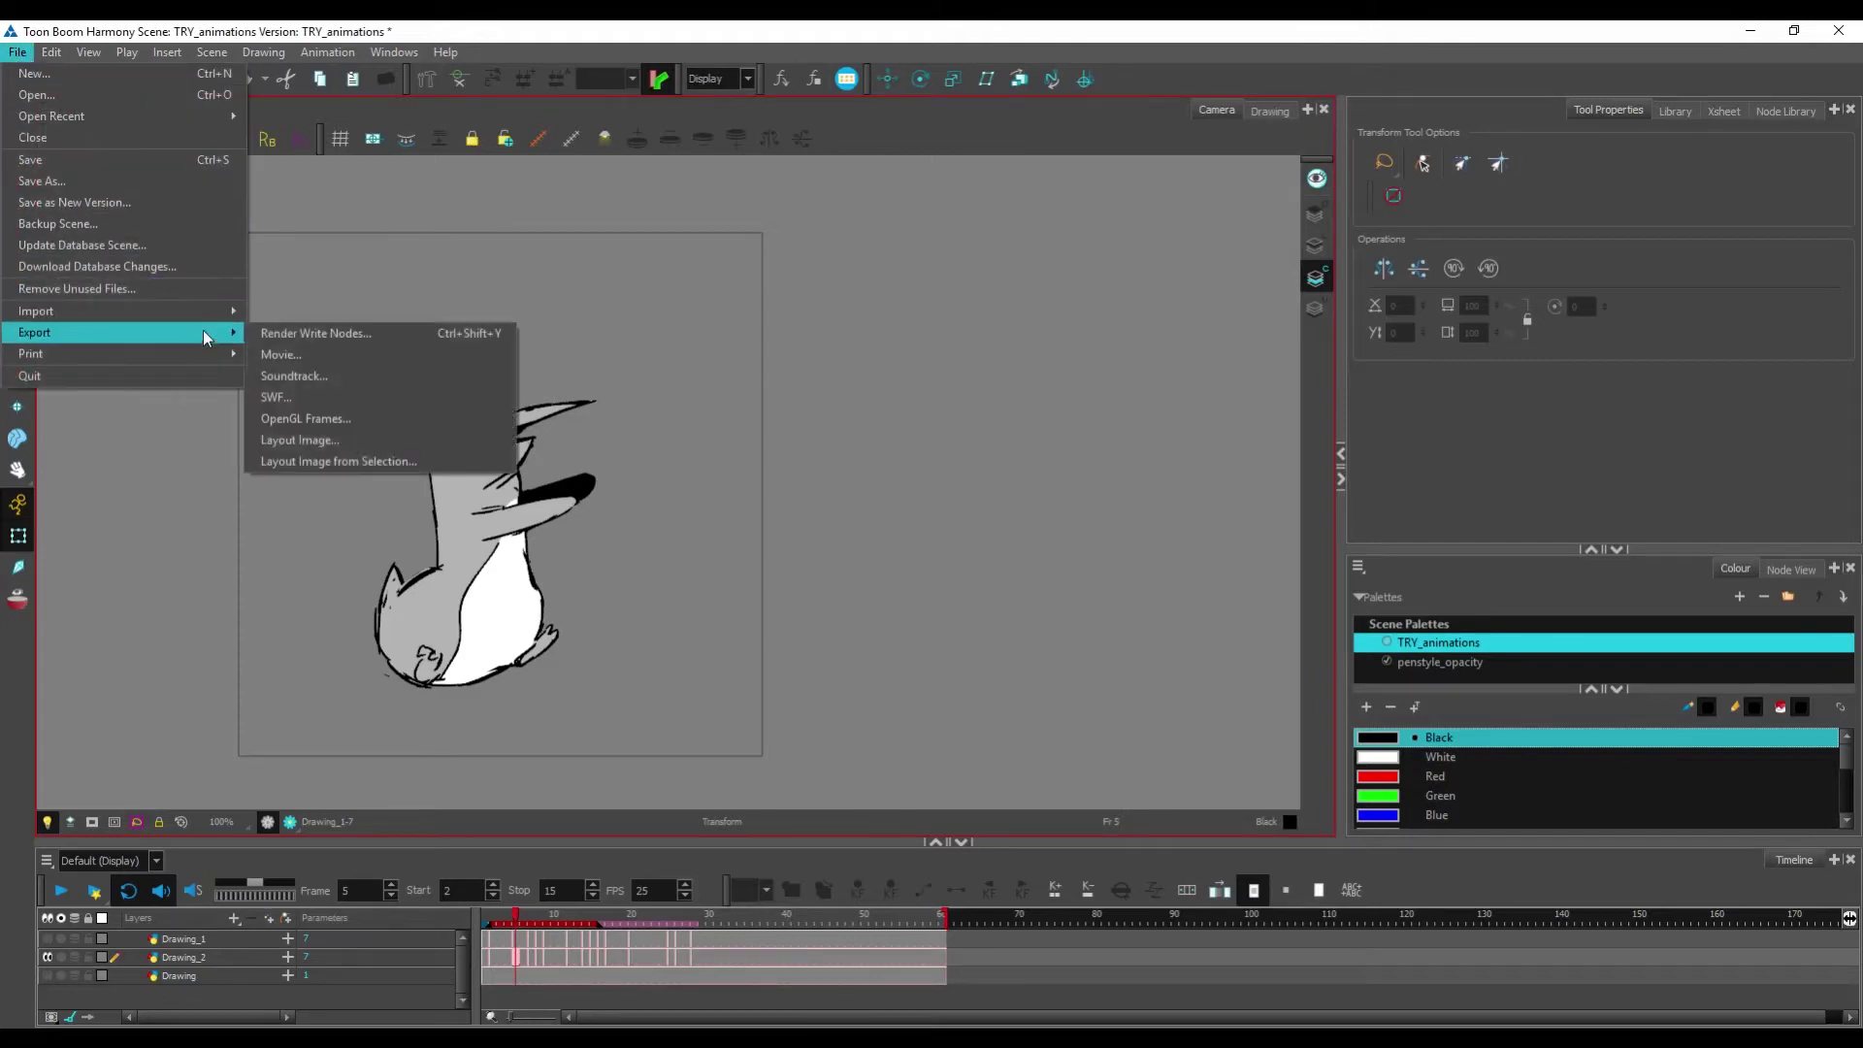
pyautogui.click(457, 355)
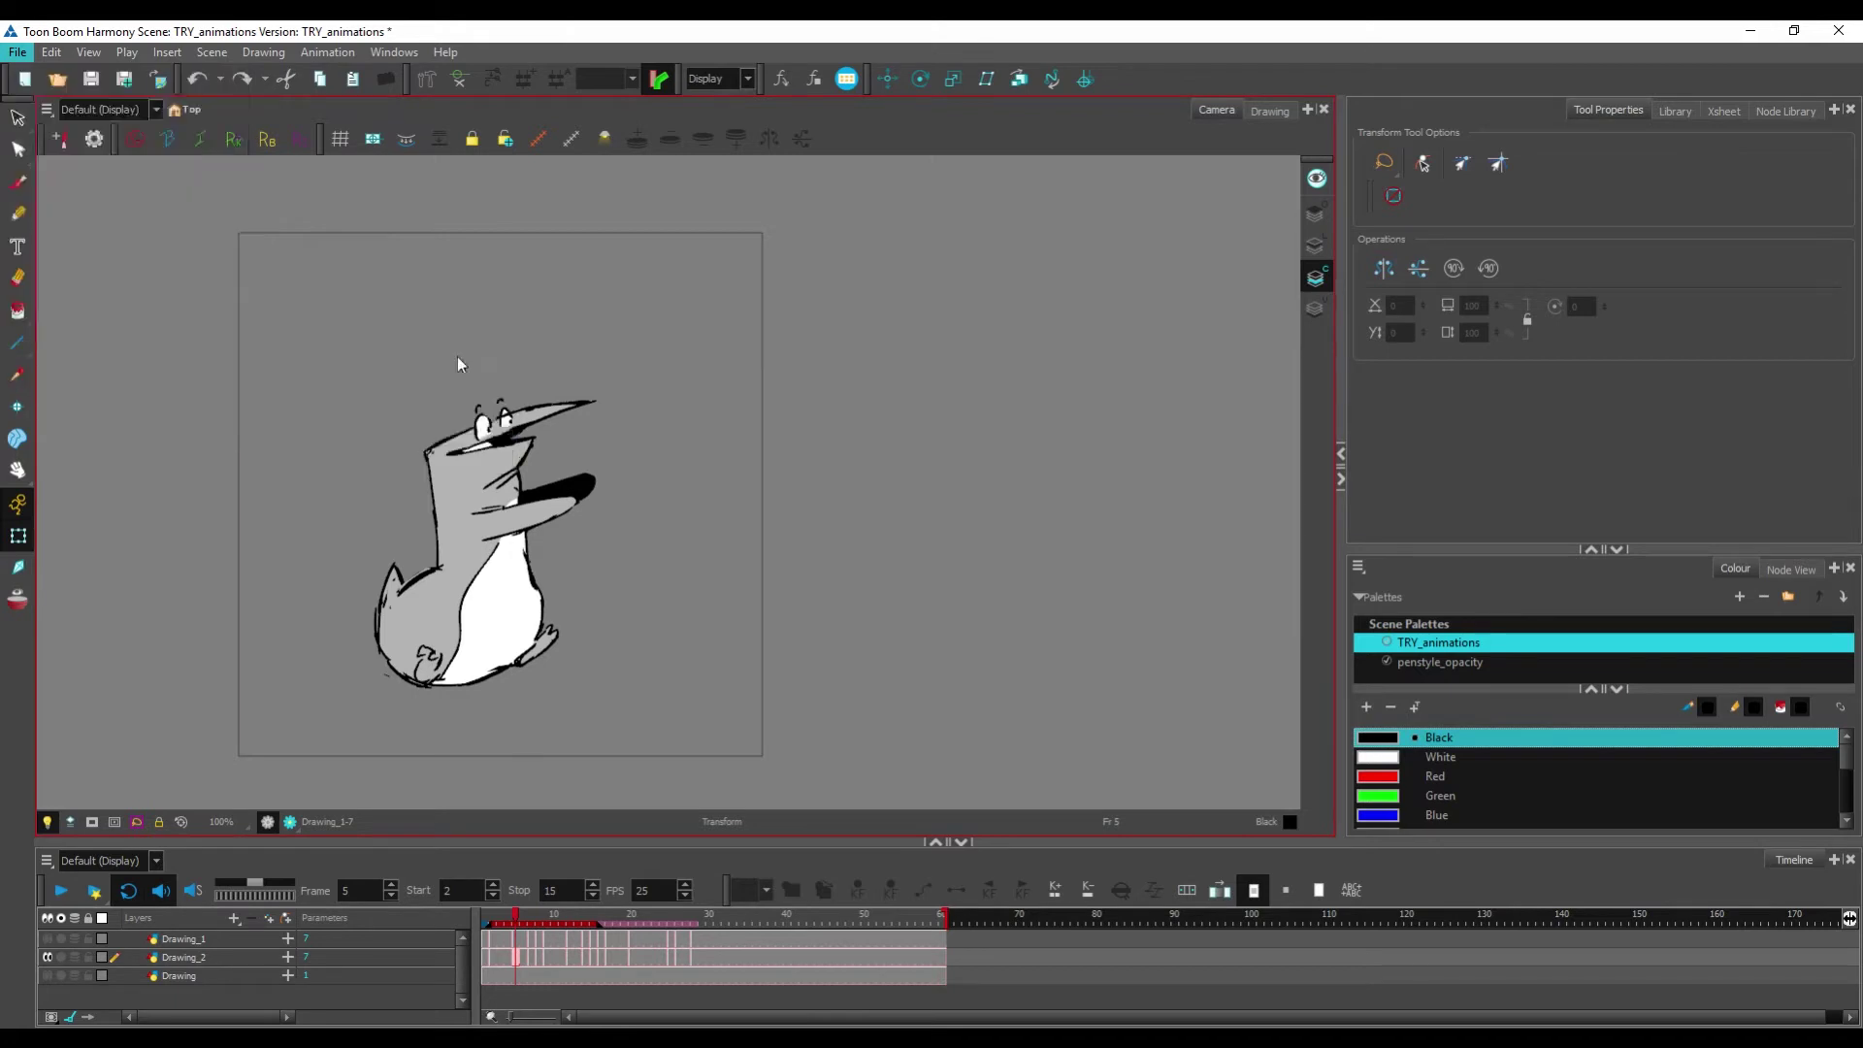
pyautogui.moveTo(999, 250); pyautogui.dragTo(1192, 254)
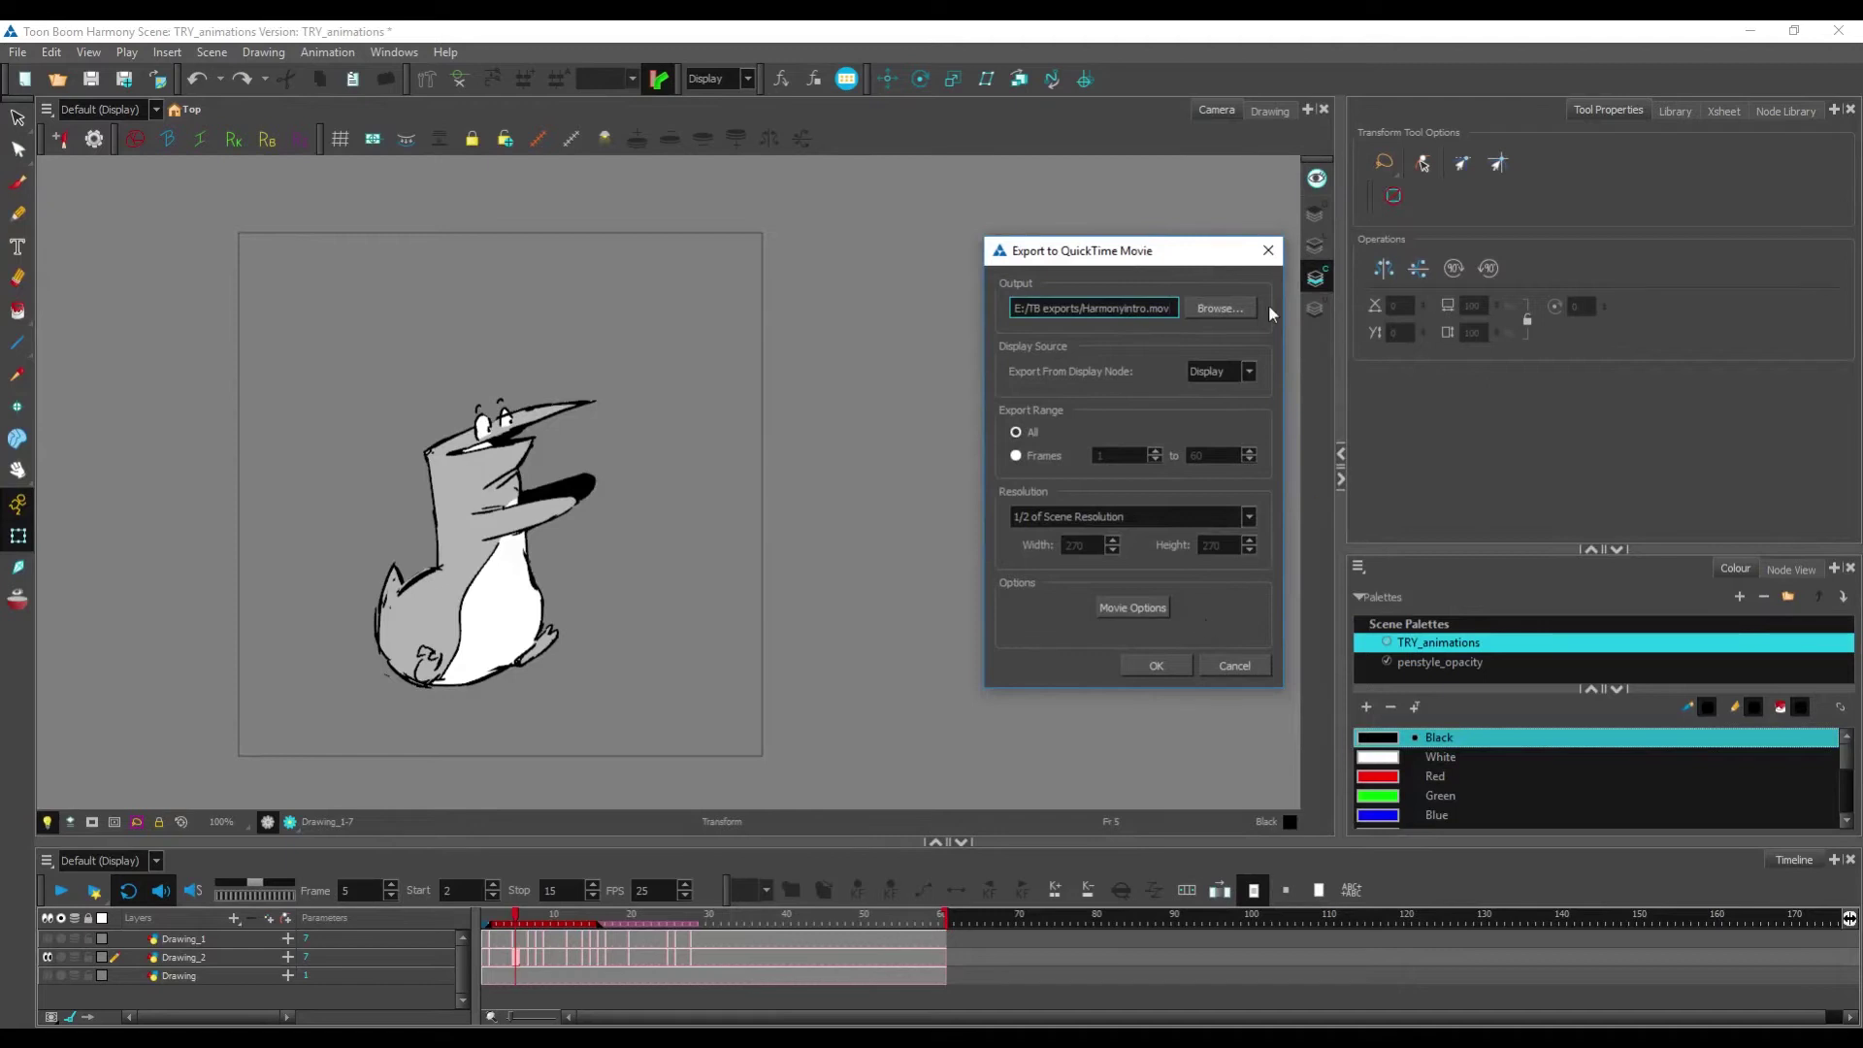
pyautogui.click(1220, 314)
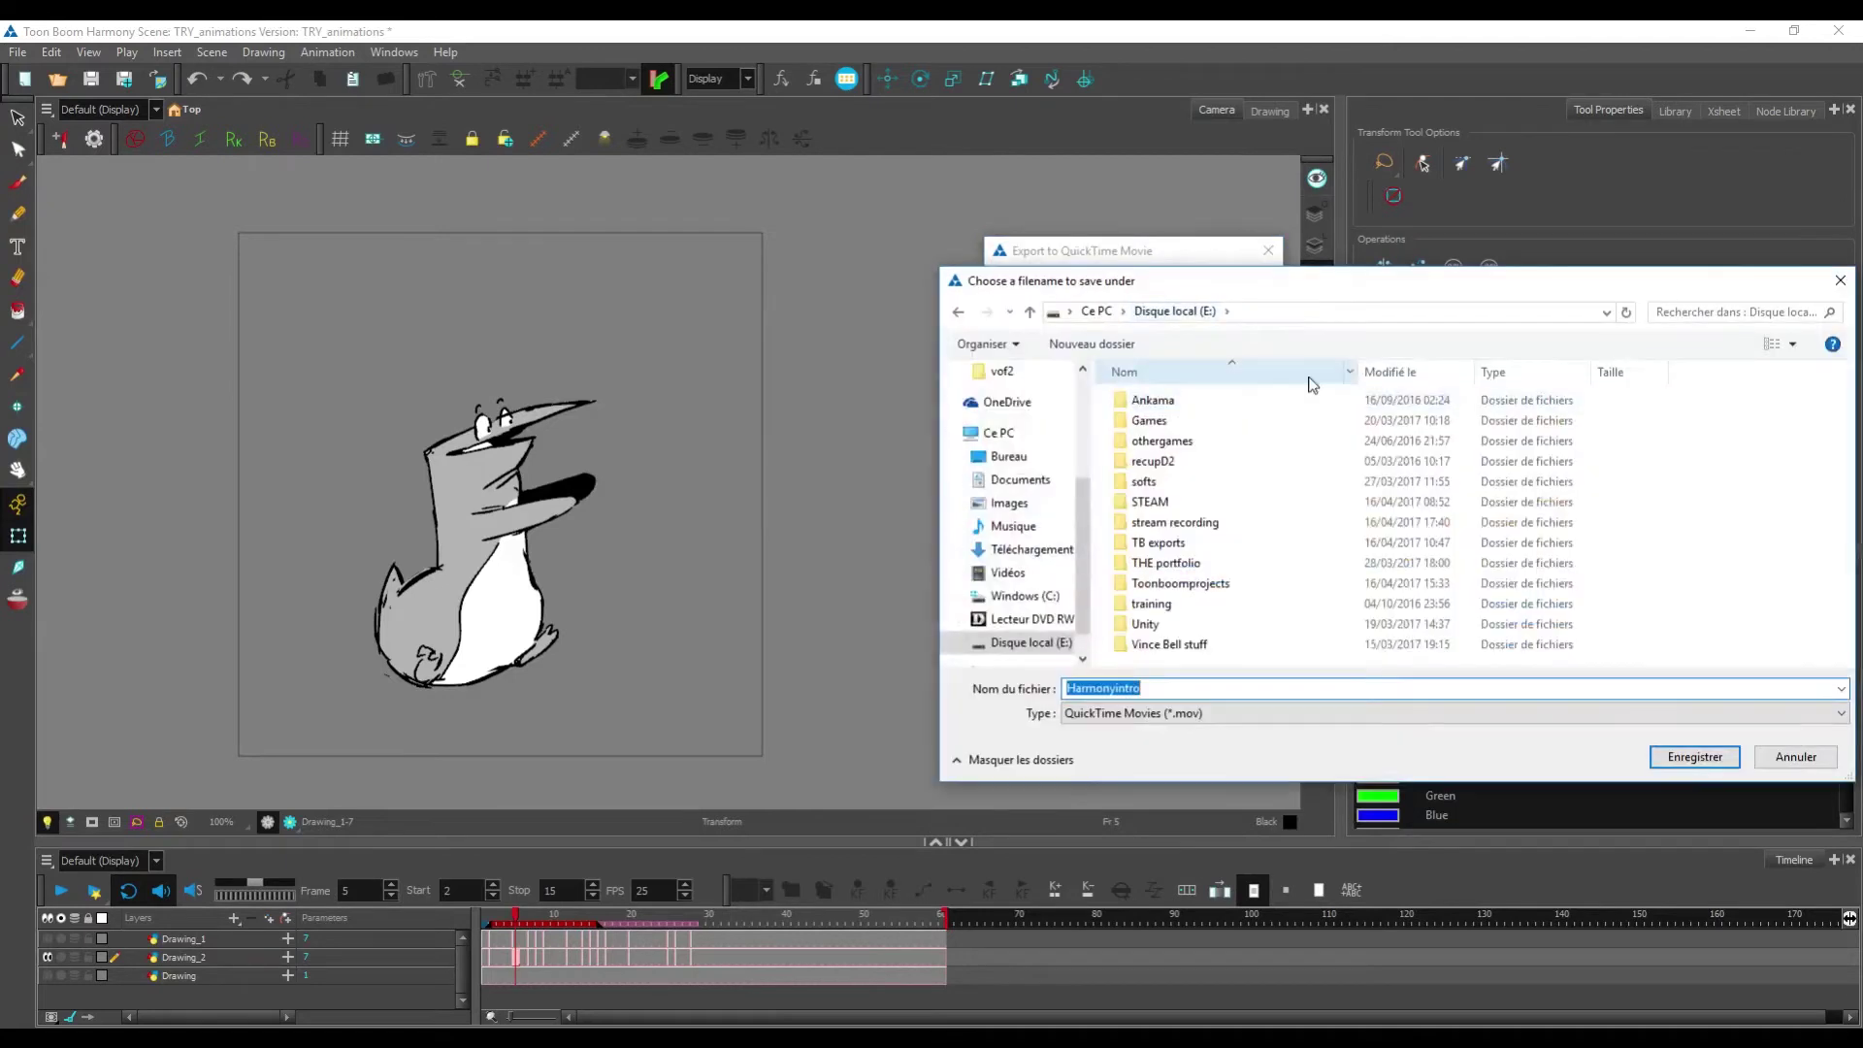
pyautogui.doubleClick(1176, 524)
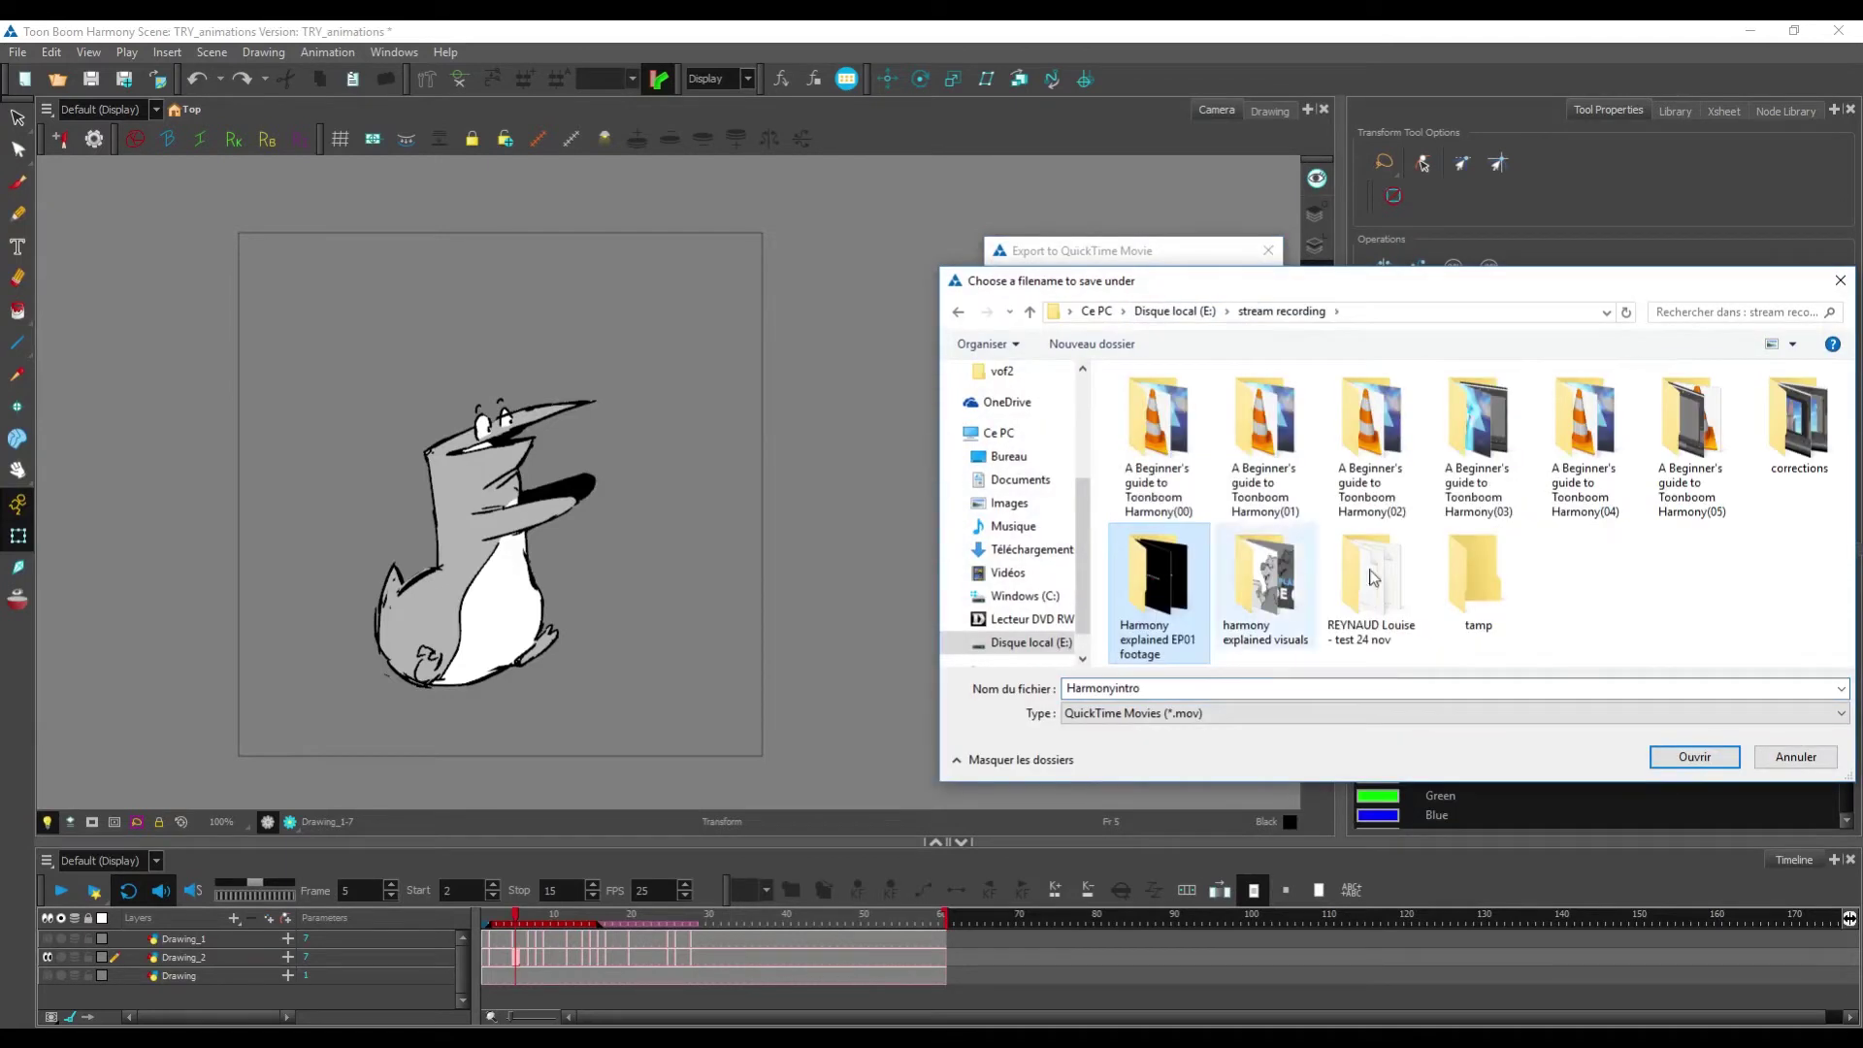
pyautogui.doubleClick(1705, 447)
pyautogui.doubleClick(1164, 437)
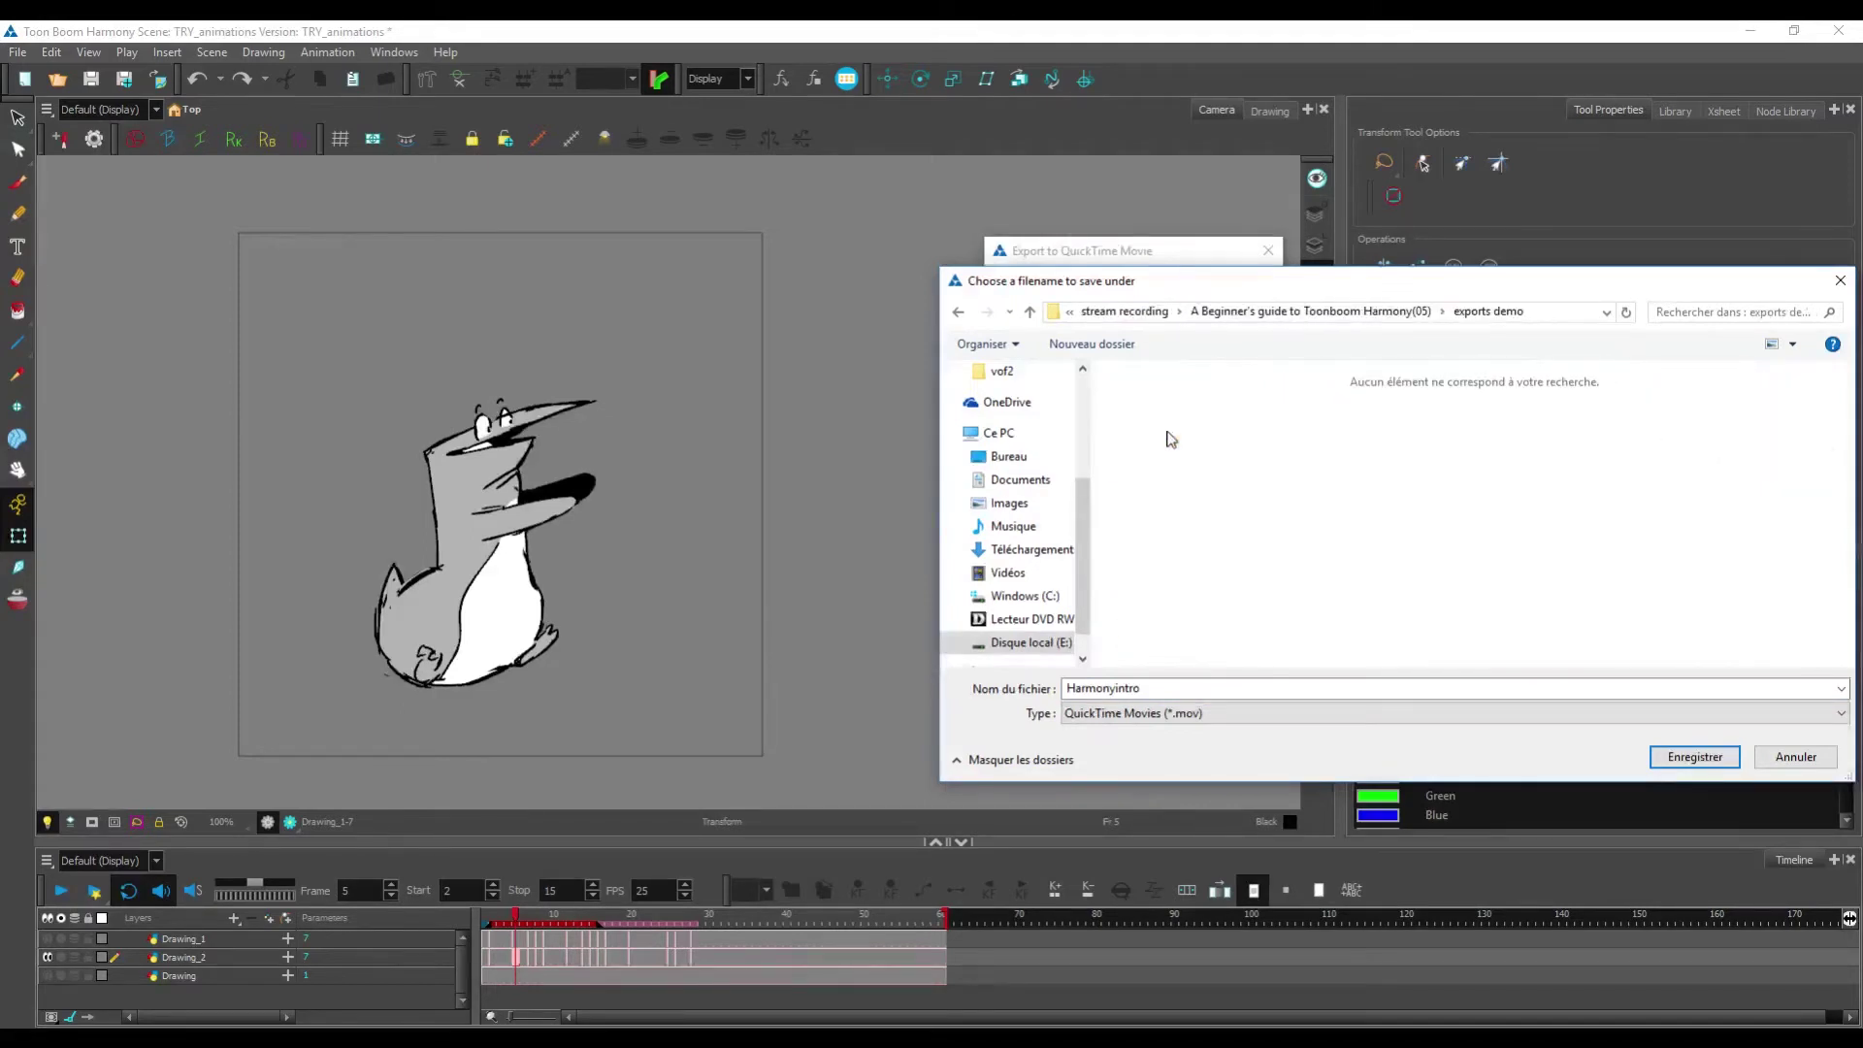
pyautogui.doubleClick(1079, 688)
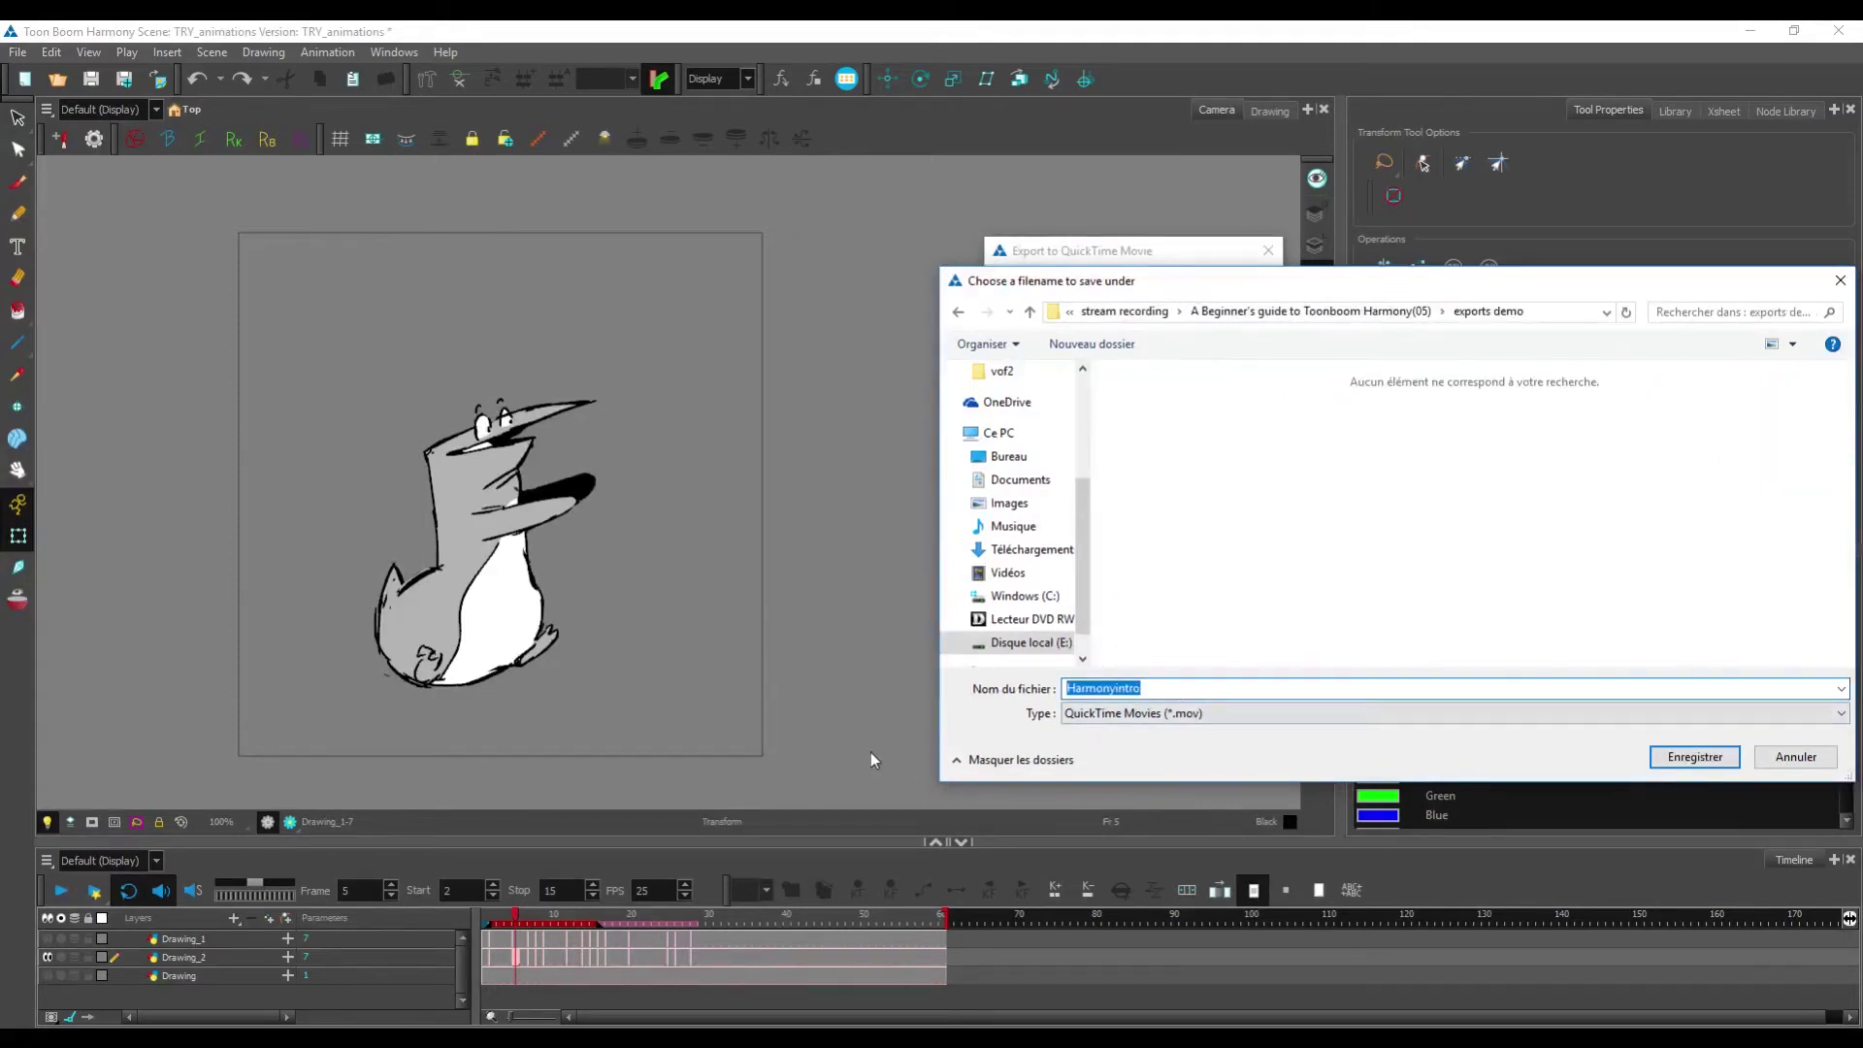
pyautogui.write('penguin')
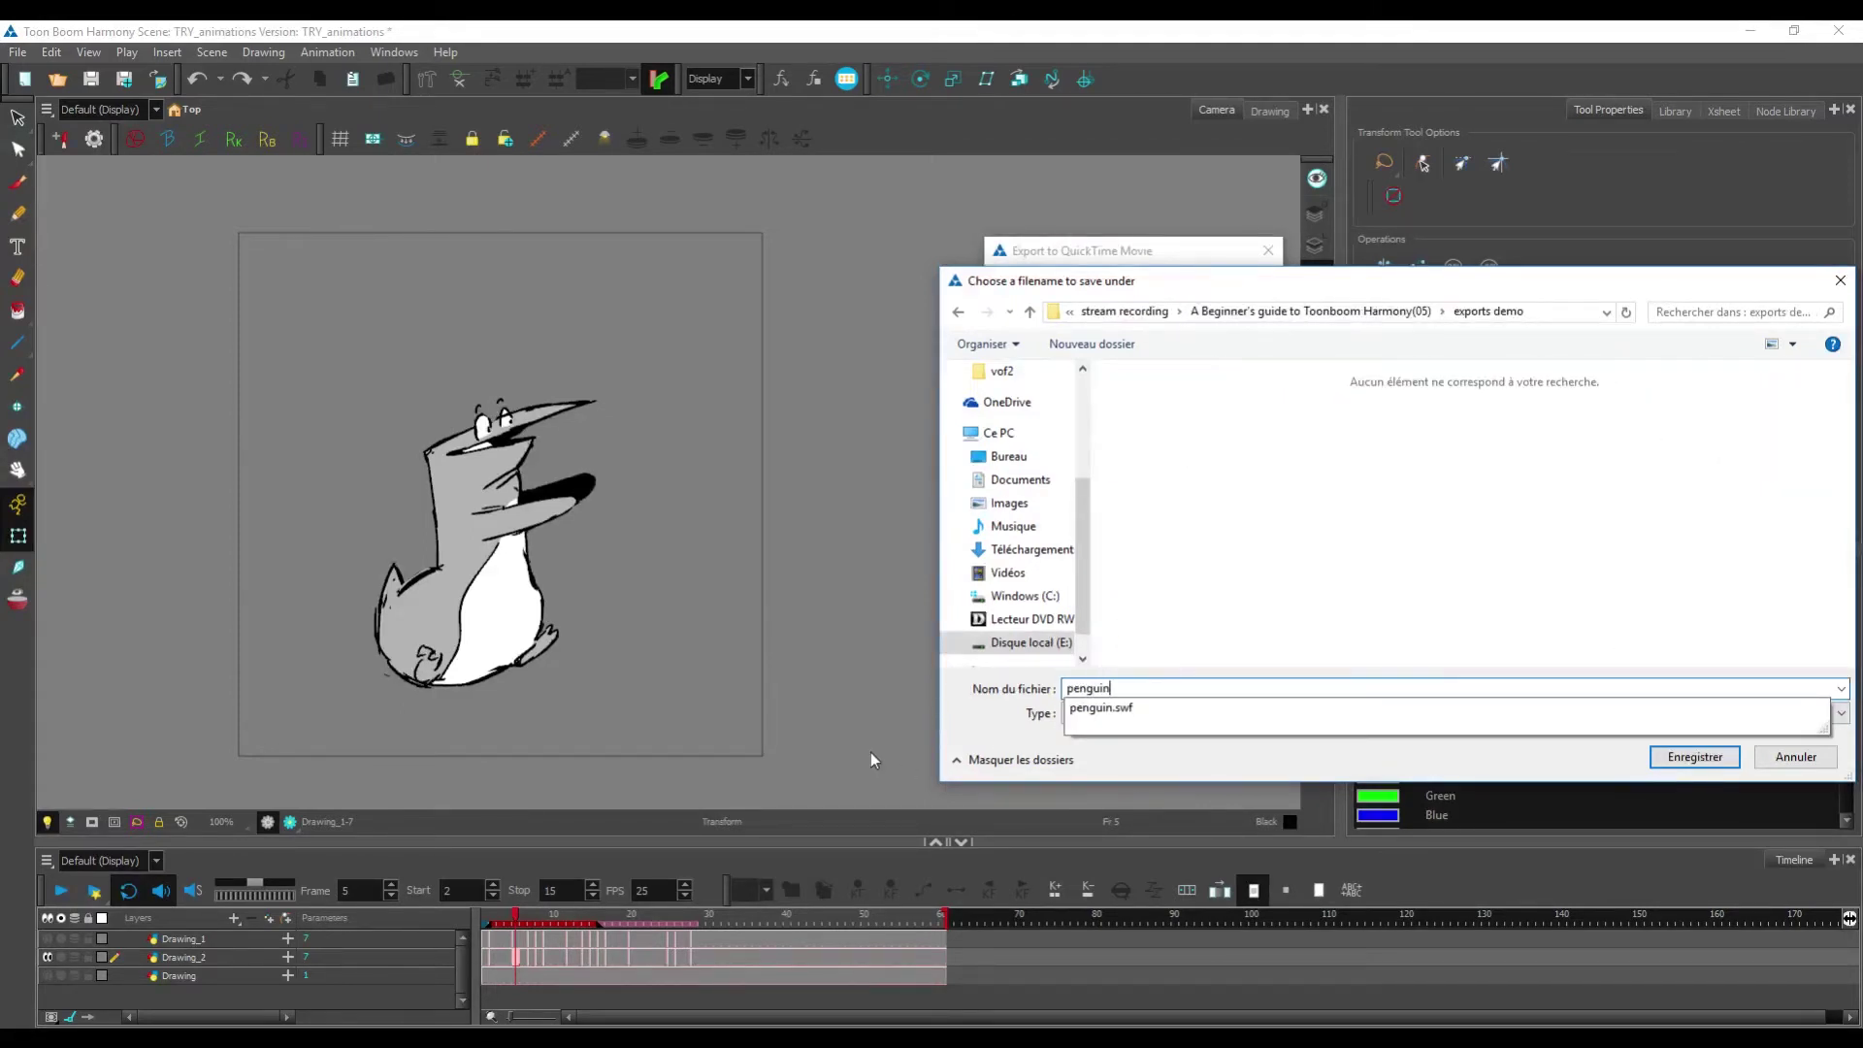
pyautogui.click(1694, 757)
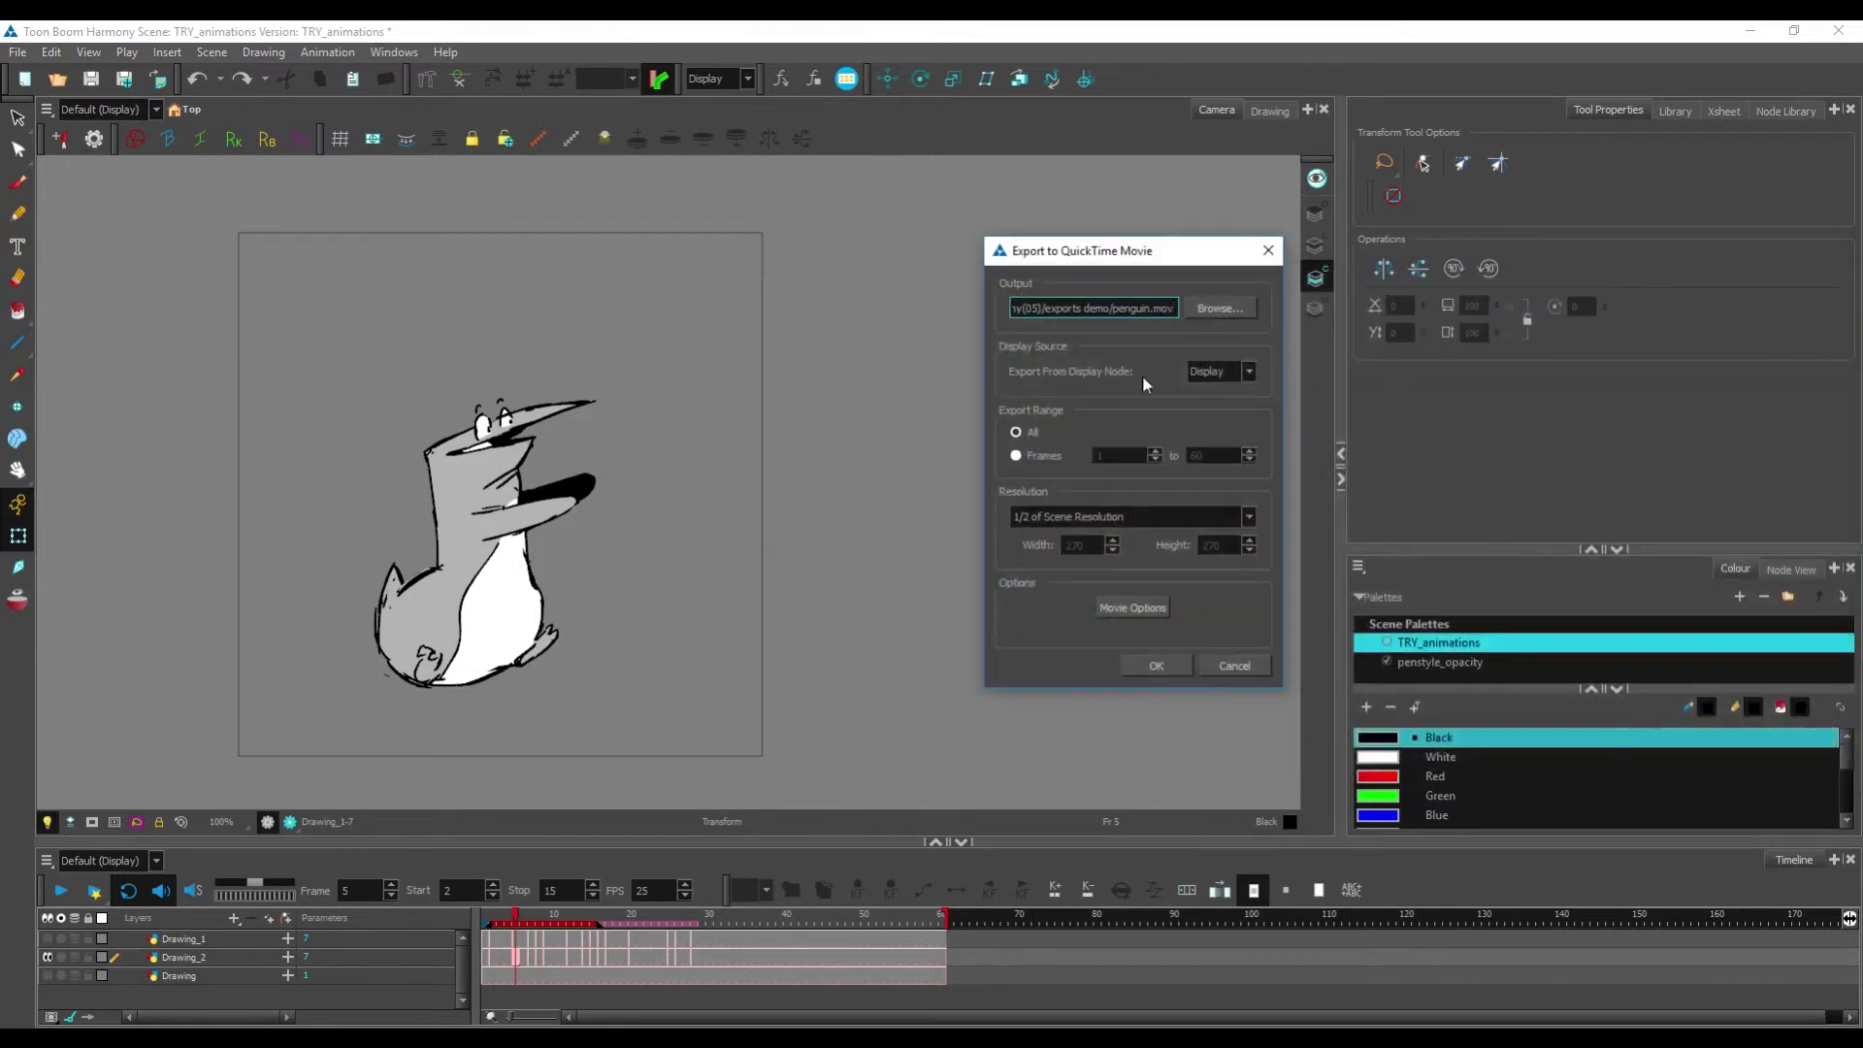
# Step: Limit the QuickTime movie export range to frames 2 to 15
pyautogui.moveTo(1164, 257)
pyautogui.mouseDown()
pyautogui.moveTo(1112, 234)
pyautogui.moveTo(1164, 257)
pyautogui.mouseUp()
pyautogui.click(1017, 456)
pyautogui.doubleClick(1115, 455)
pyautogui.write('2')
pyautogui.click(1201, 456)
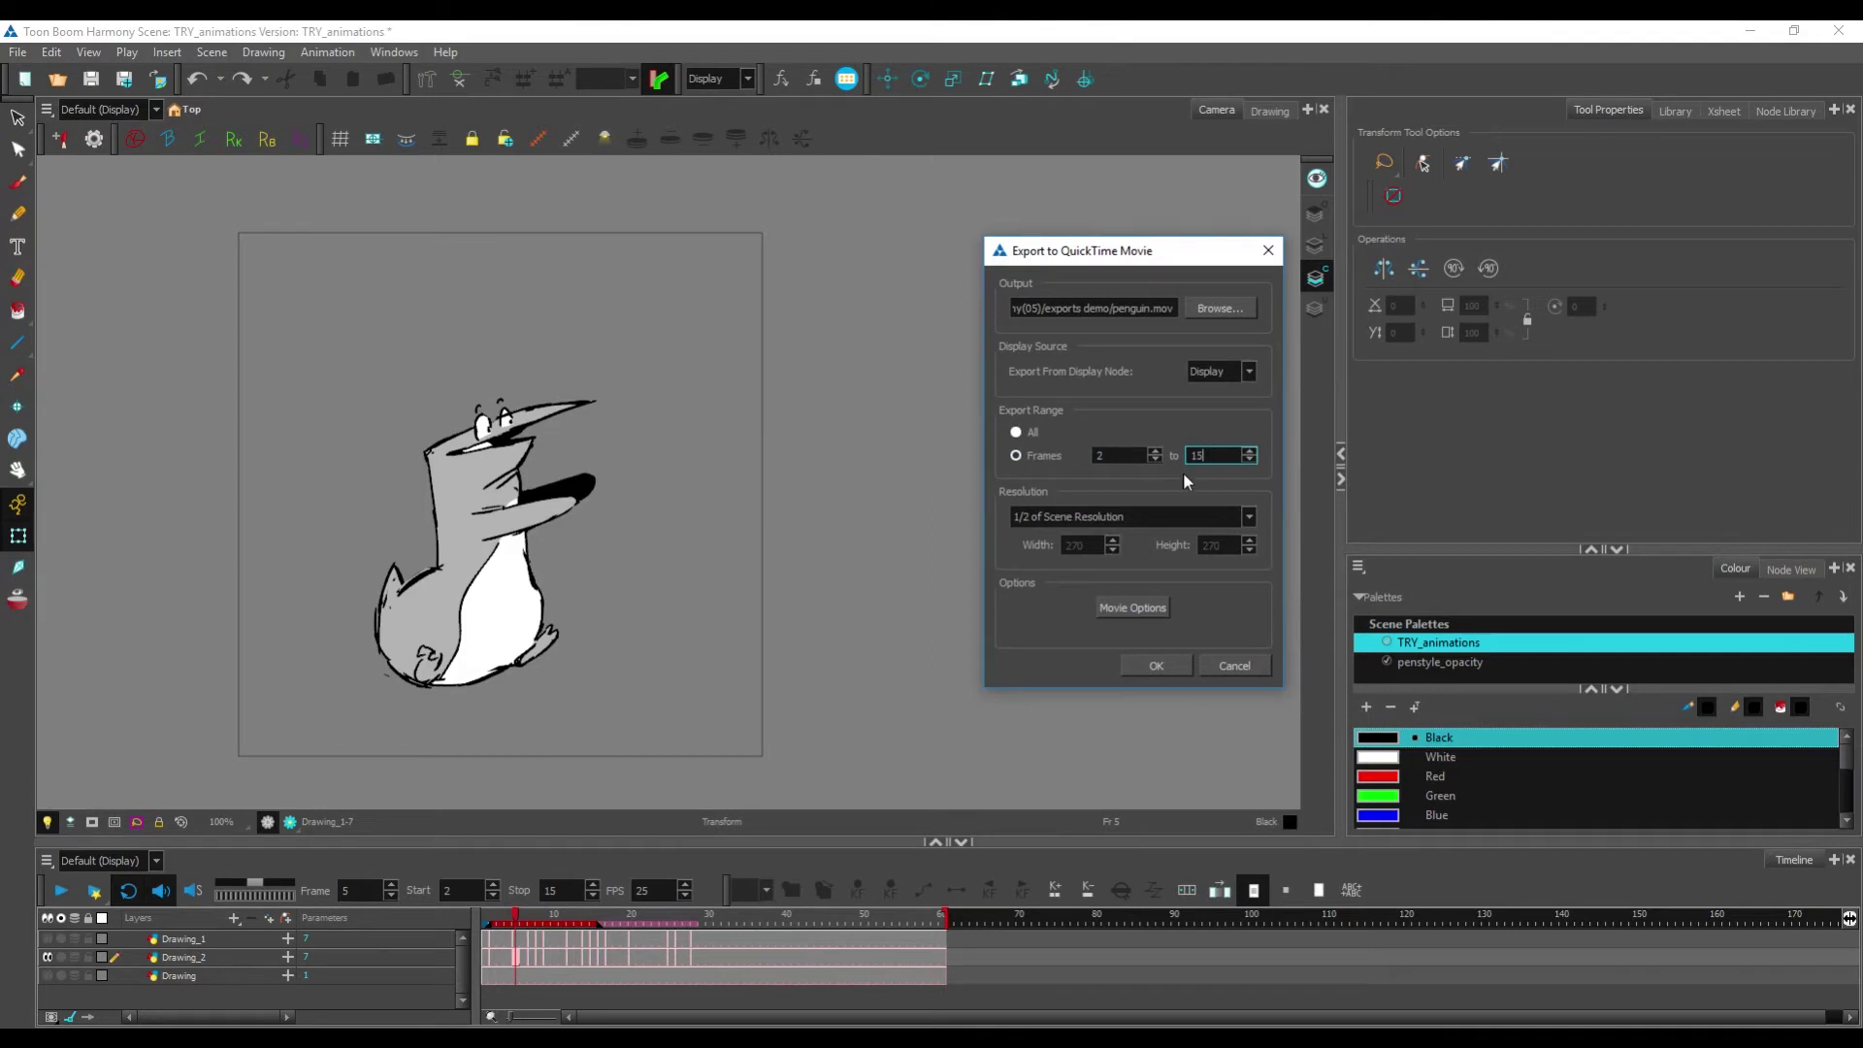
# Step: Set the movie resolution to Same as Scene Resolution and its video compression to H.264 at optimal (optimale) quality
pyautogui.click(1248, 517)
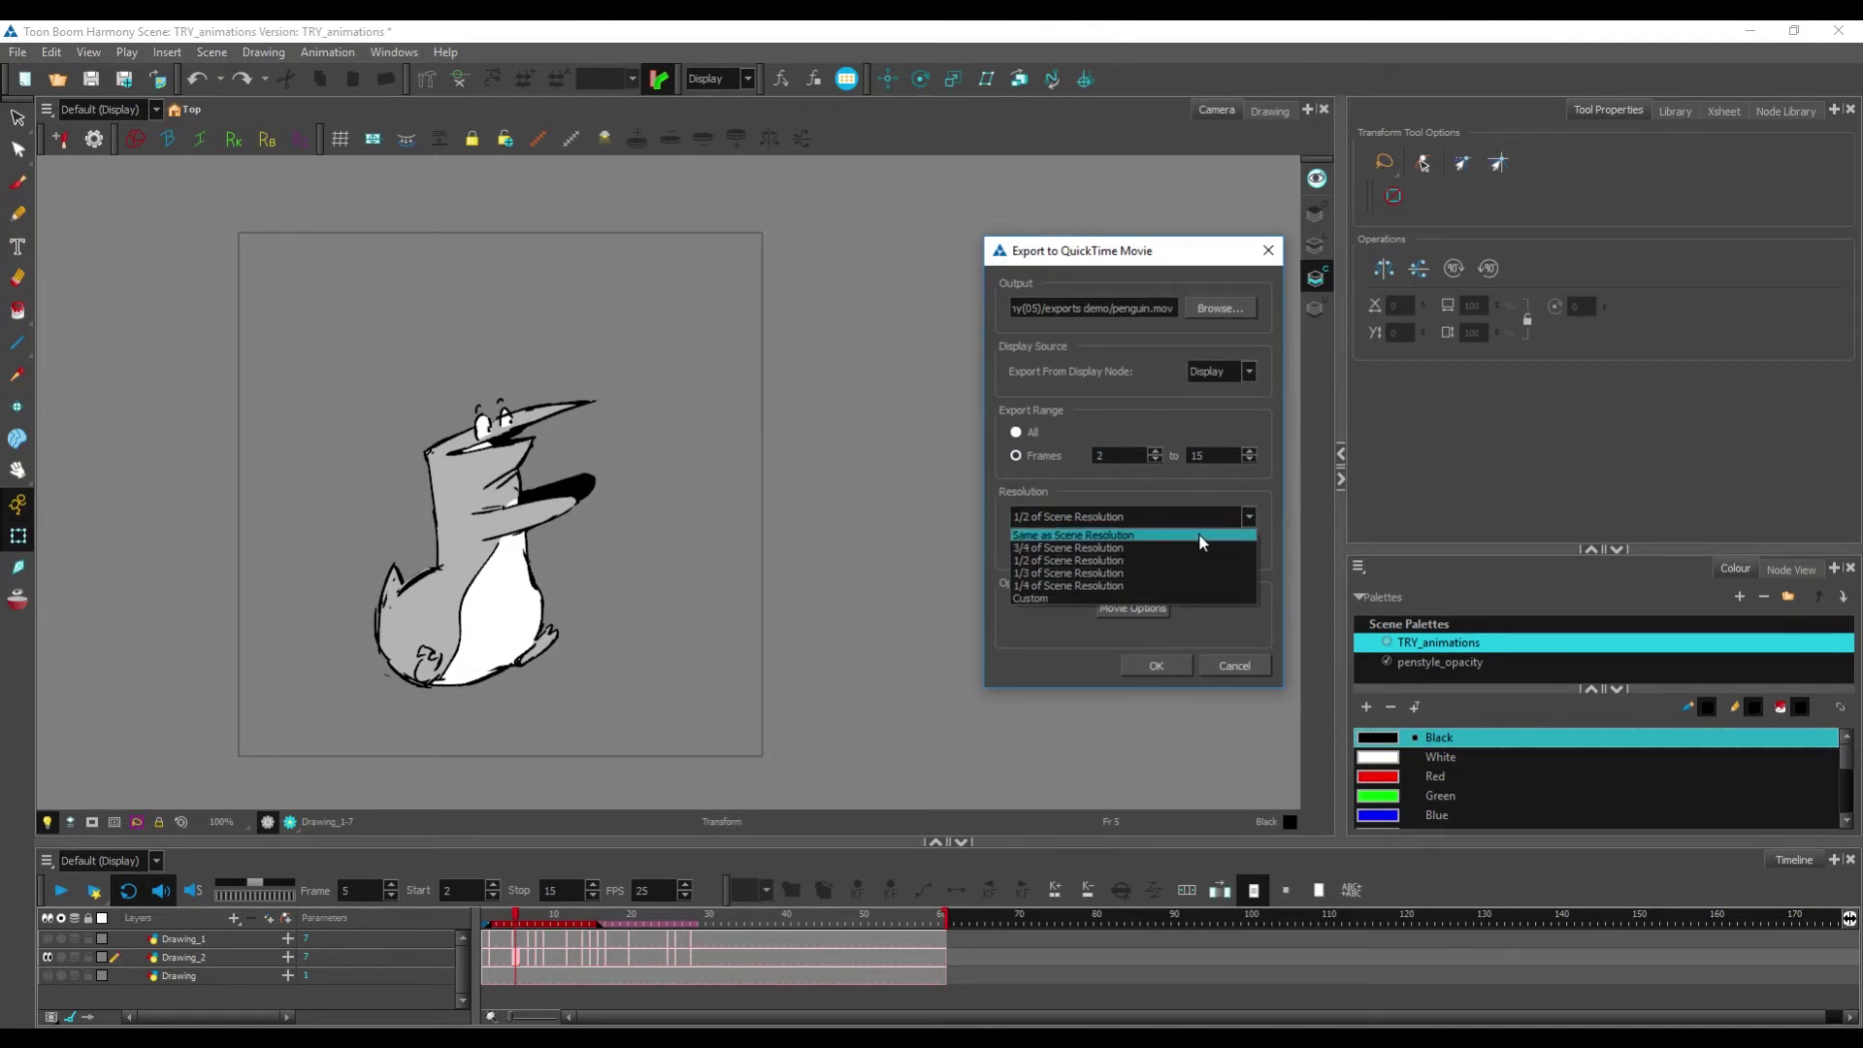
pyautogui.click(1197, 534)
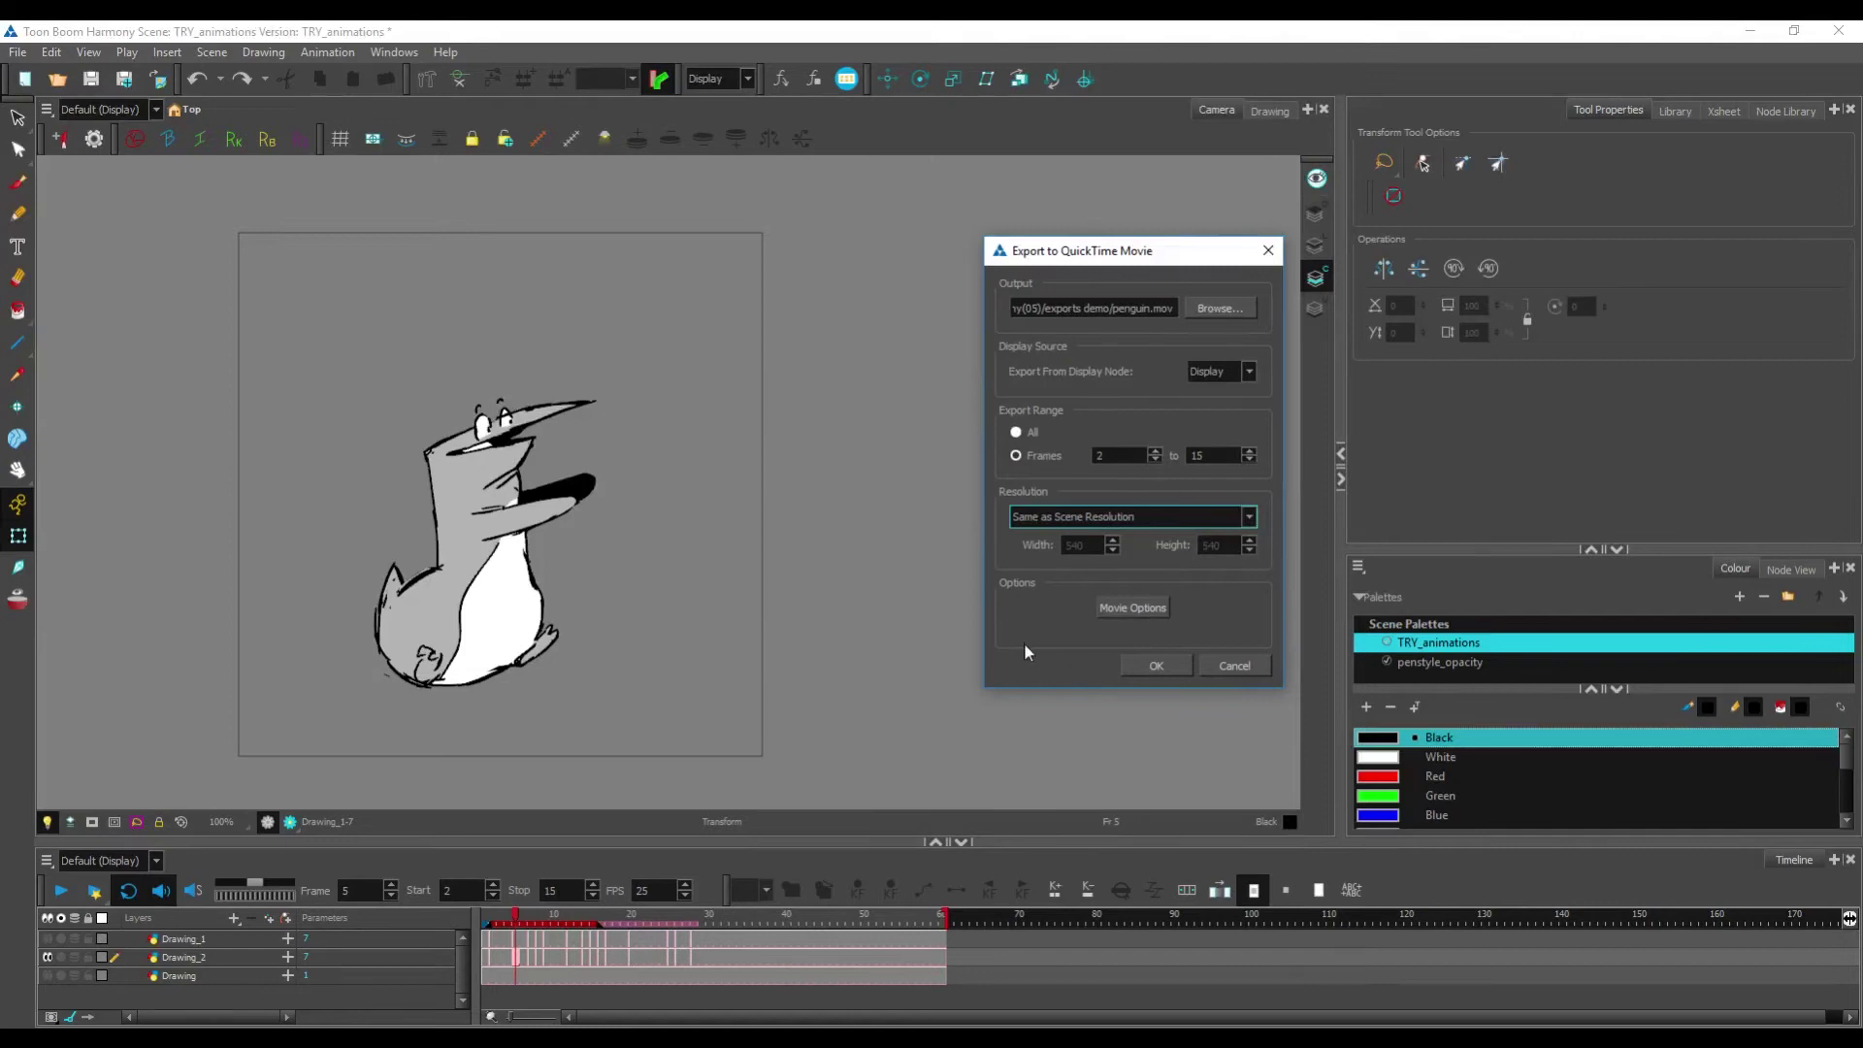
pyautogui.click(1146, 608)
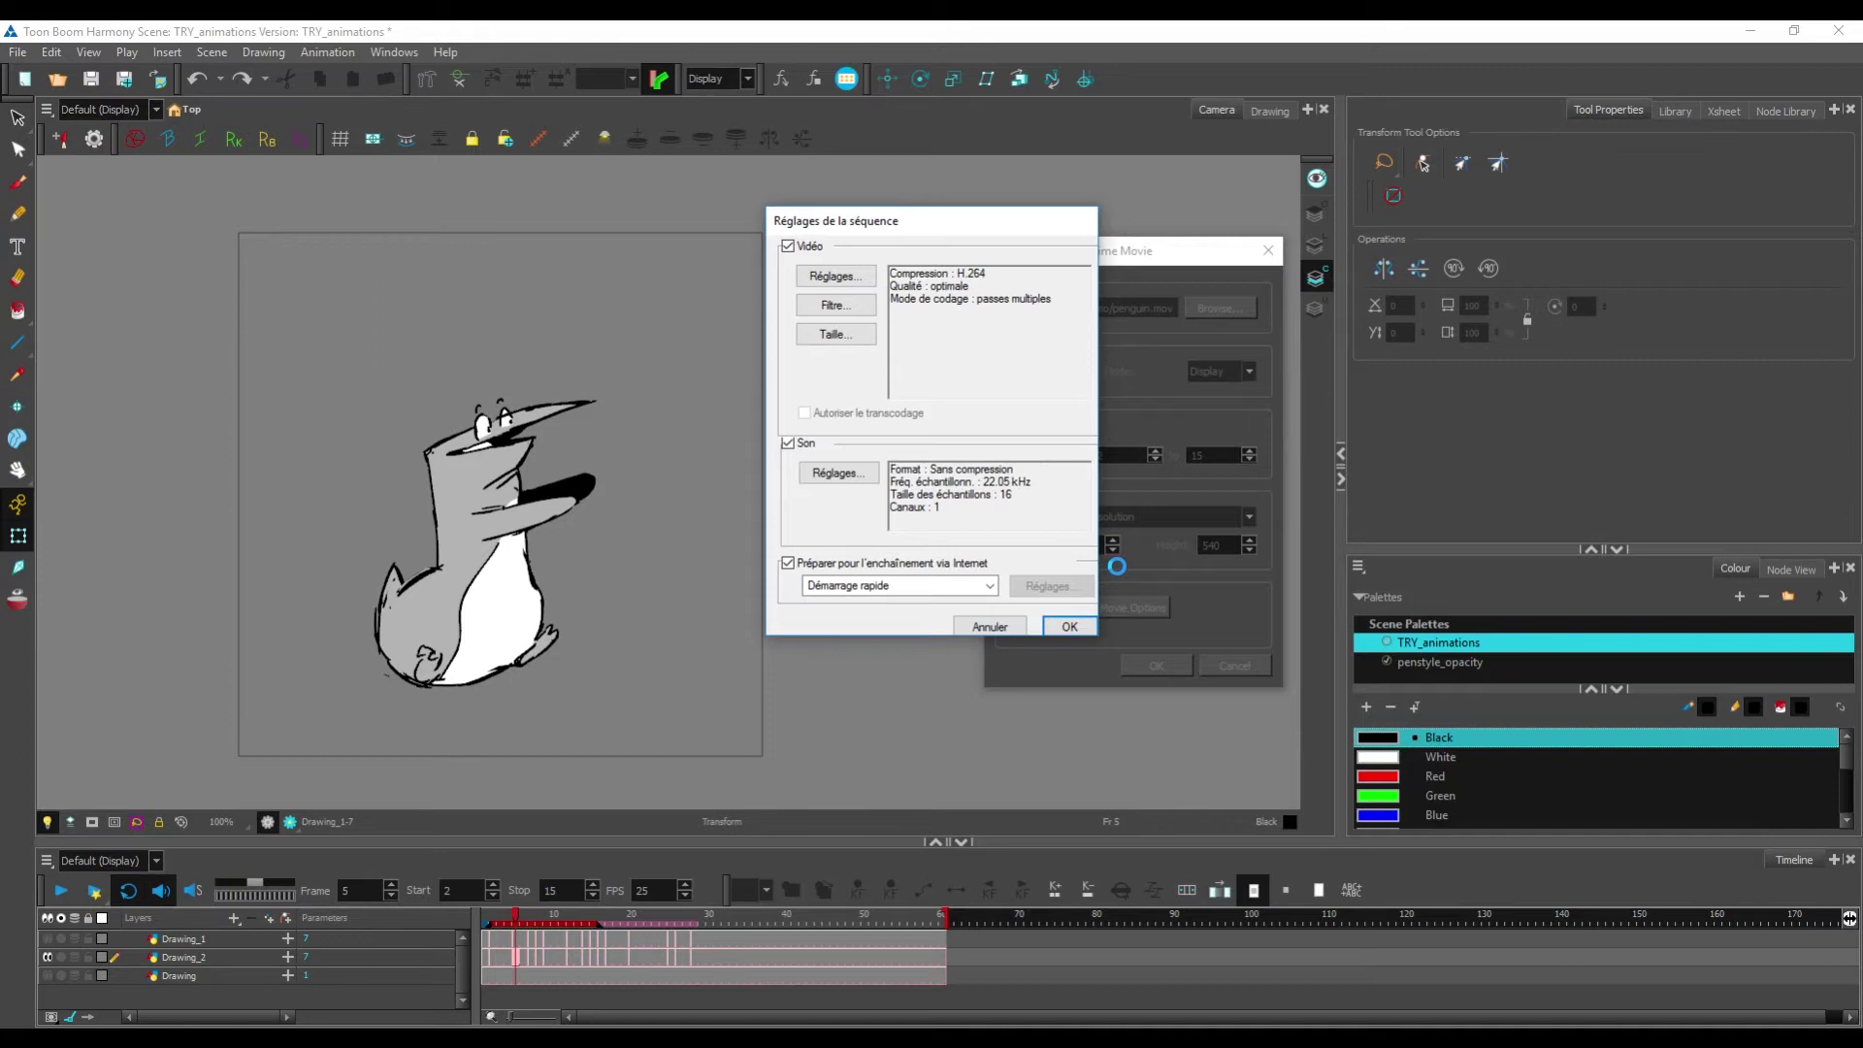
pyautogui.moveTo(948, 229); pyautogui.dragTo(1007, 212)
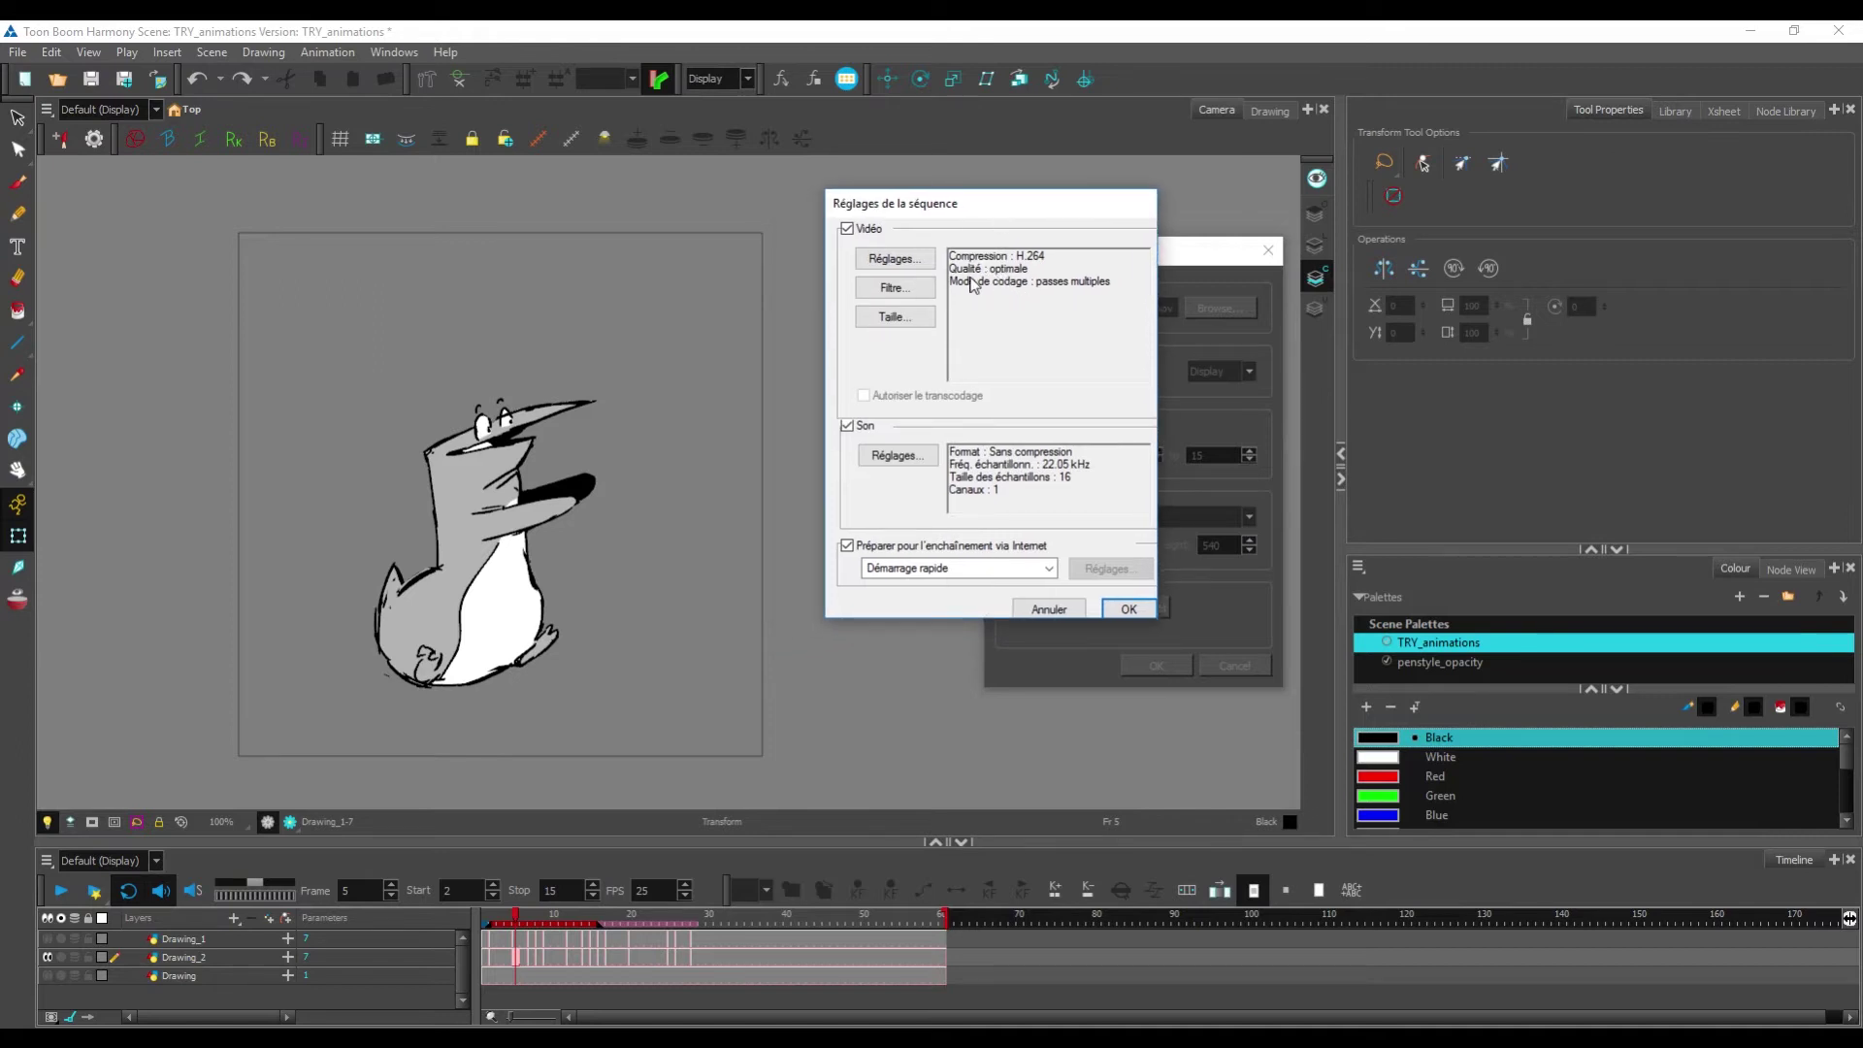
pyautogui.click(897, 259)
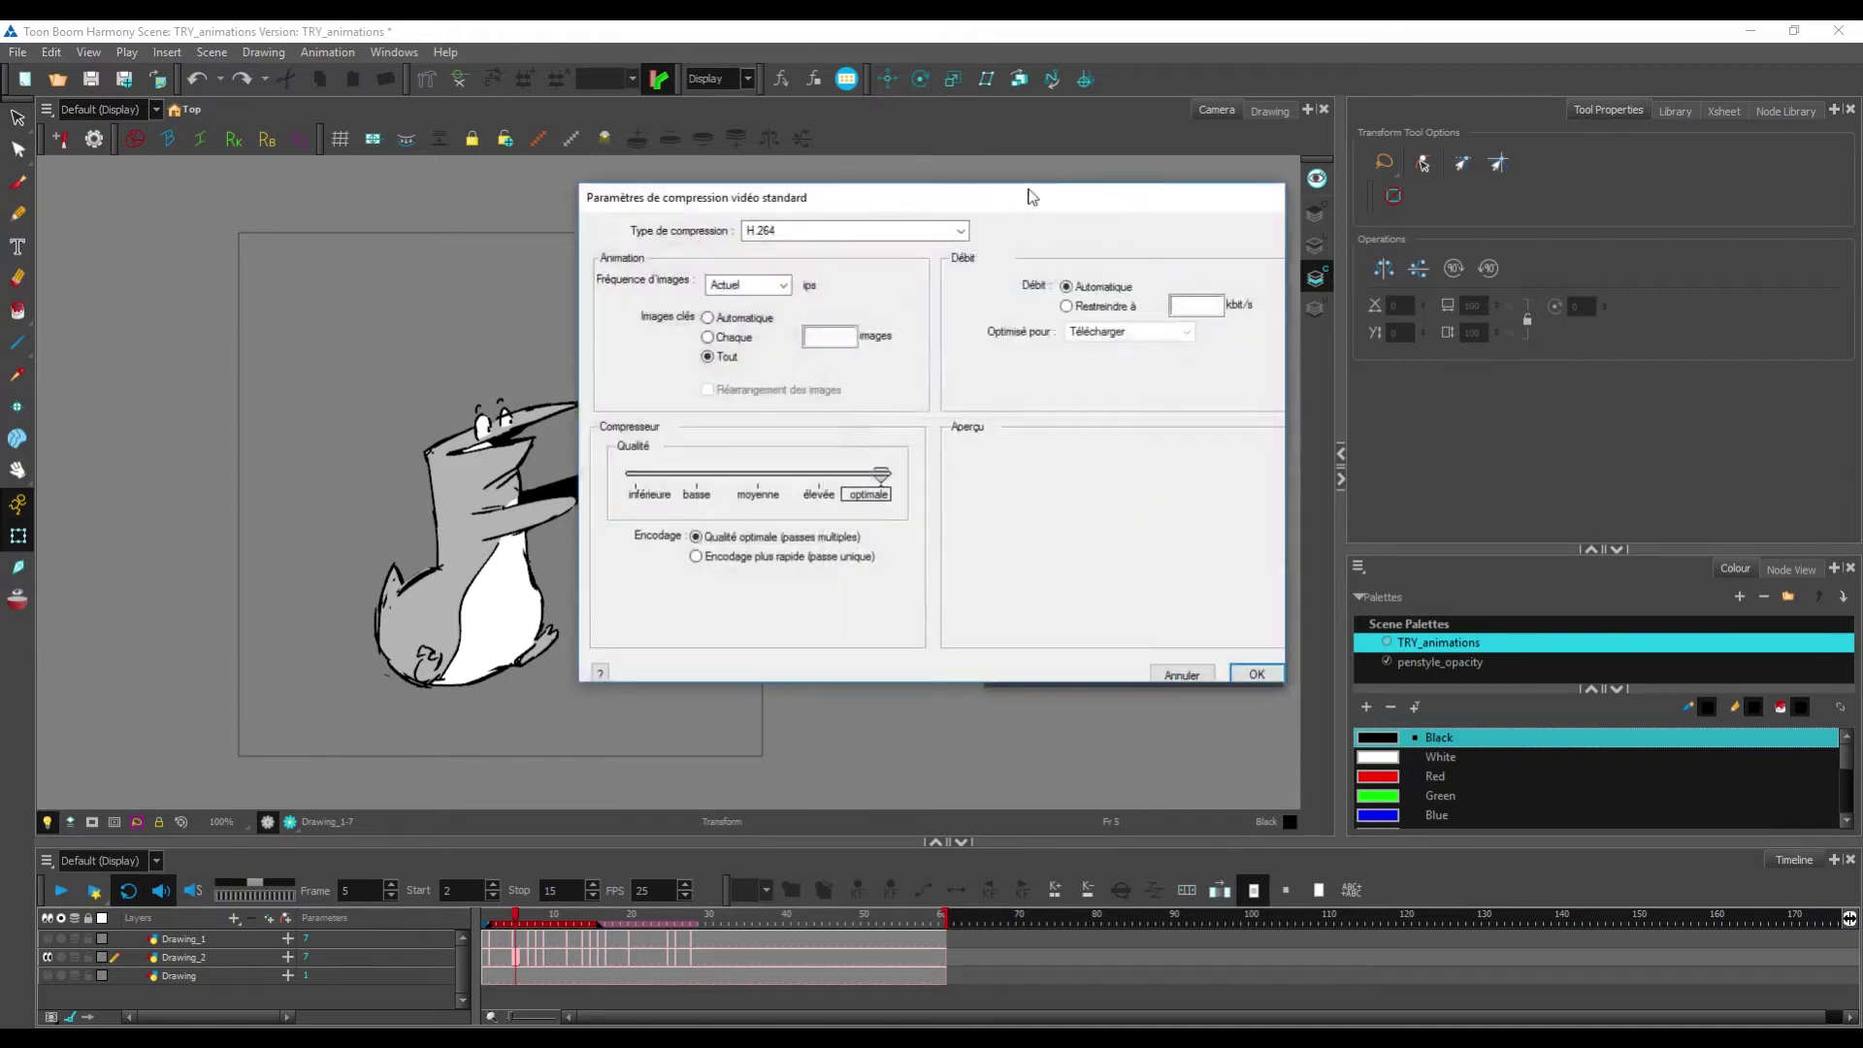
pyautogui.moveTo(1007, 205); pyautogui.dragTo(1015, 208)
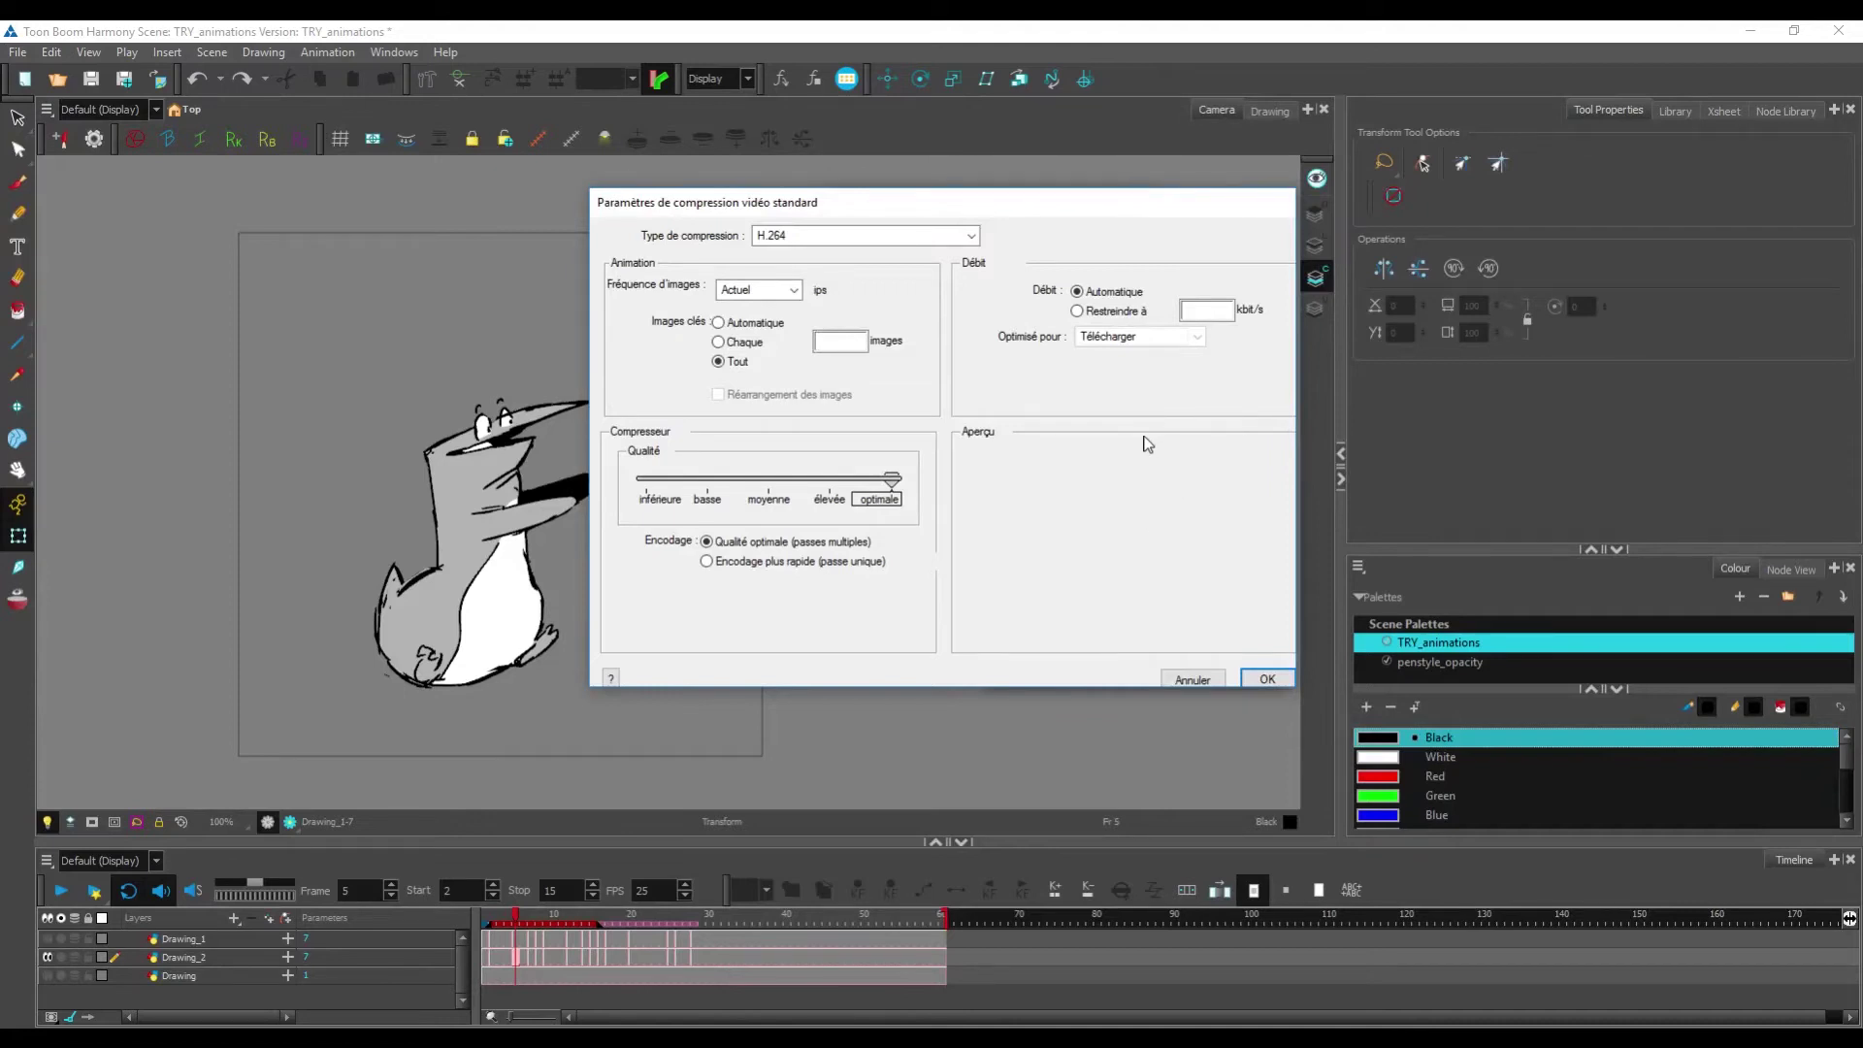
pyautogui.click(972, 237)
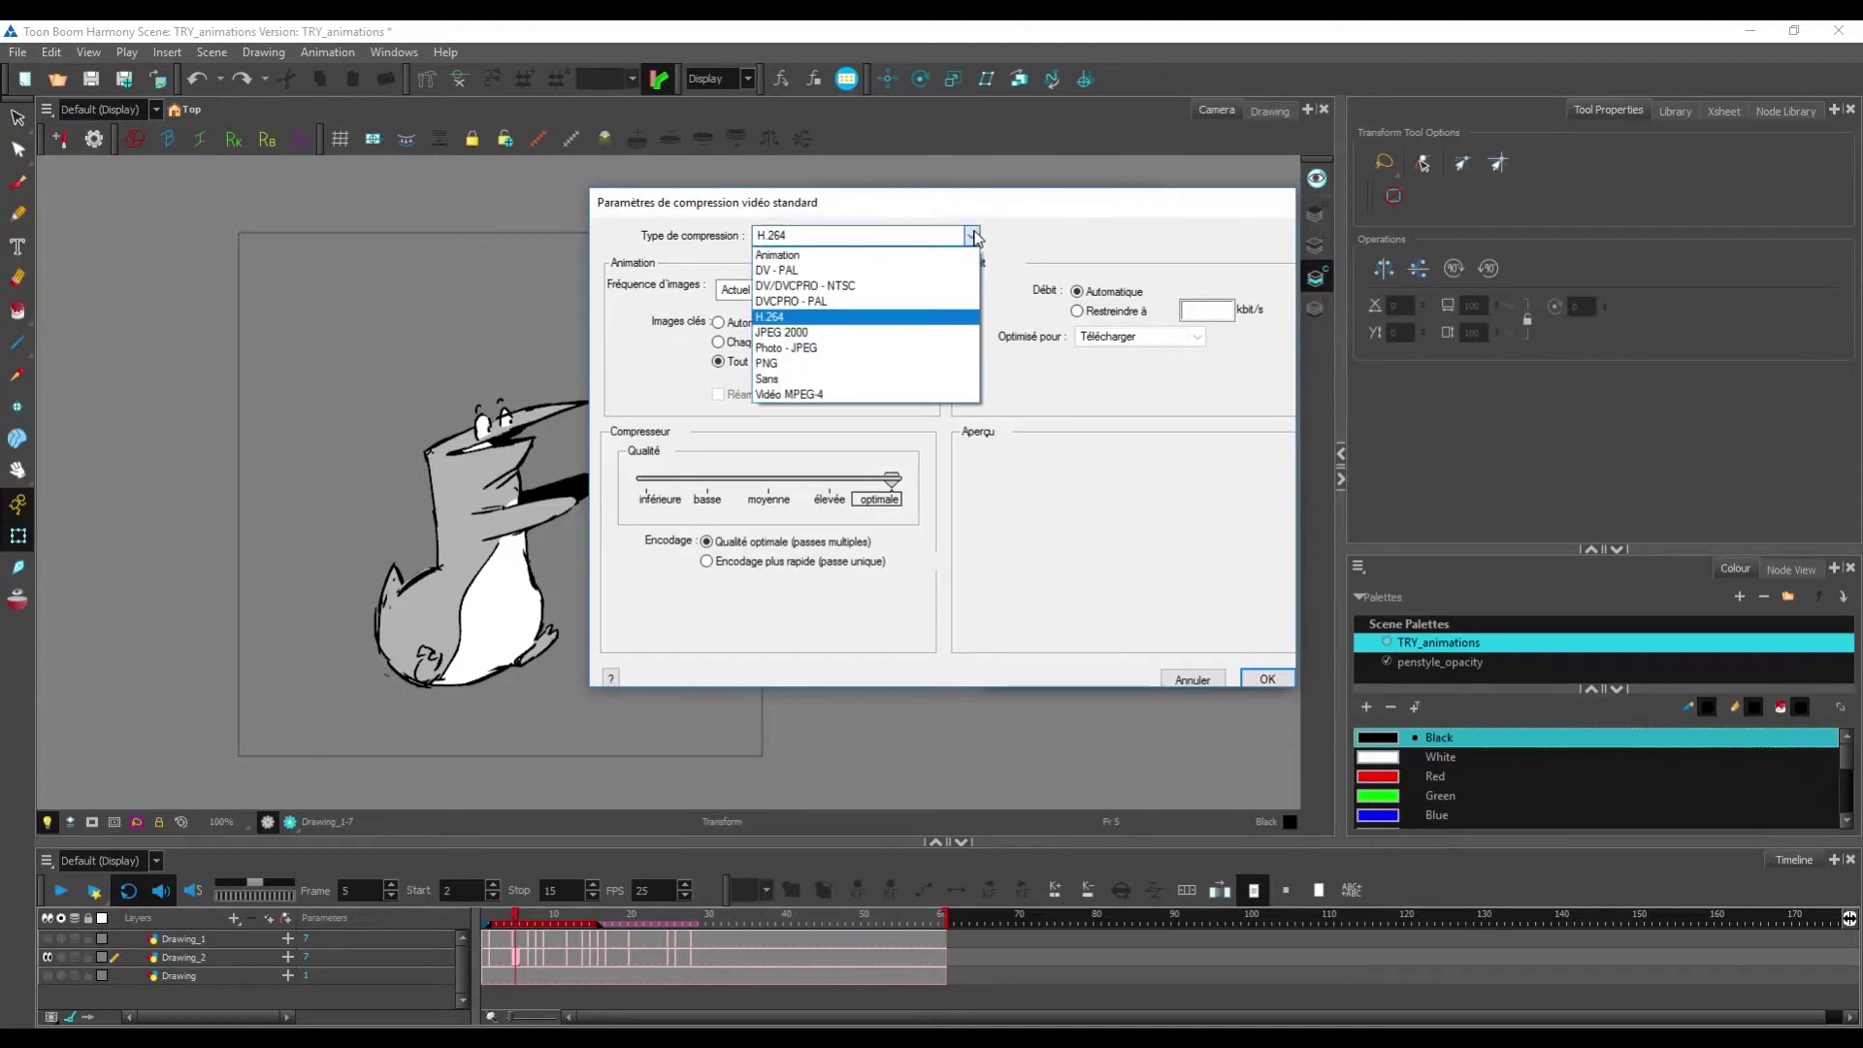
pyautogui.click(837, 317)
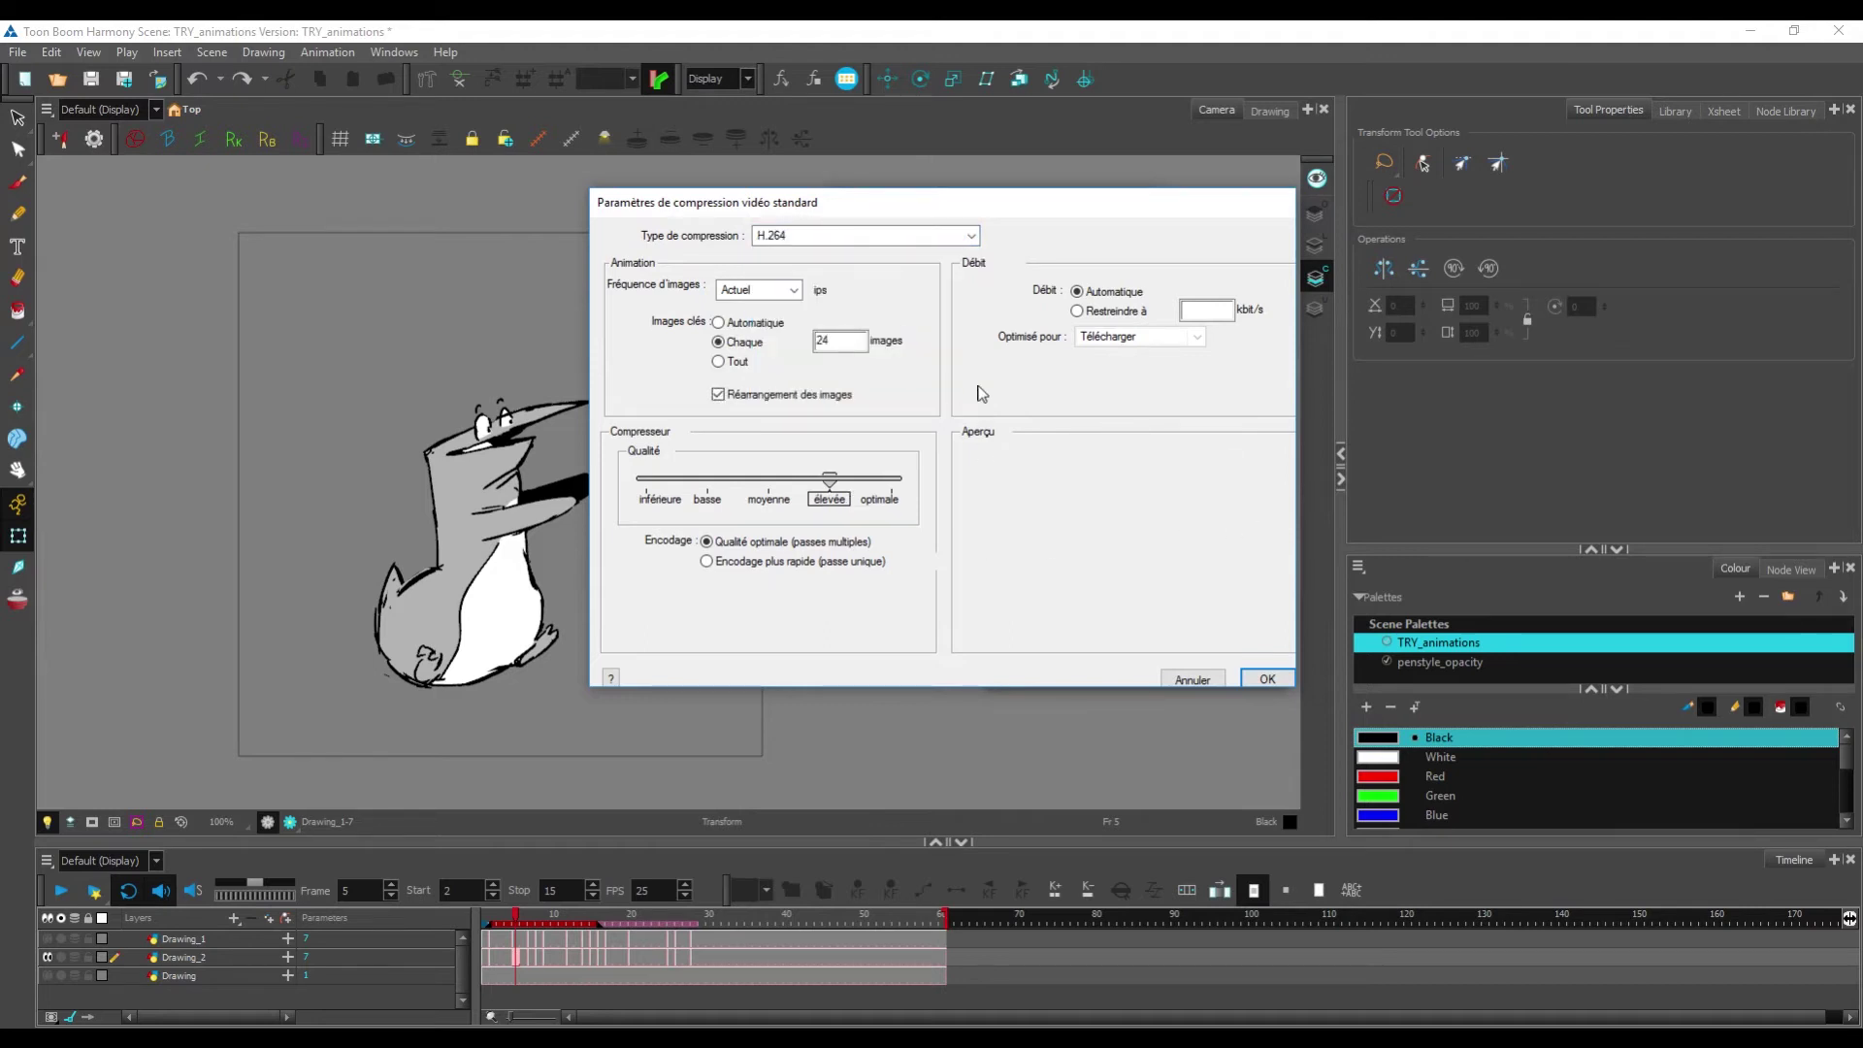
pyautogui.moveTo(829, 478); pyautogui.dragTo(888, 478)
pyautogui.click(1266, 678)
pyautogui.click(1129, 608)
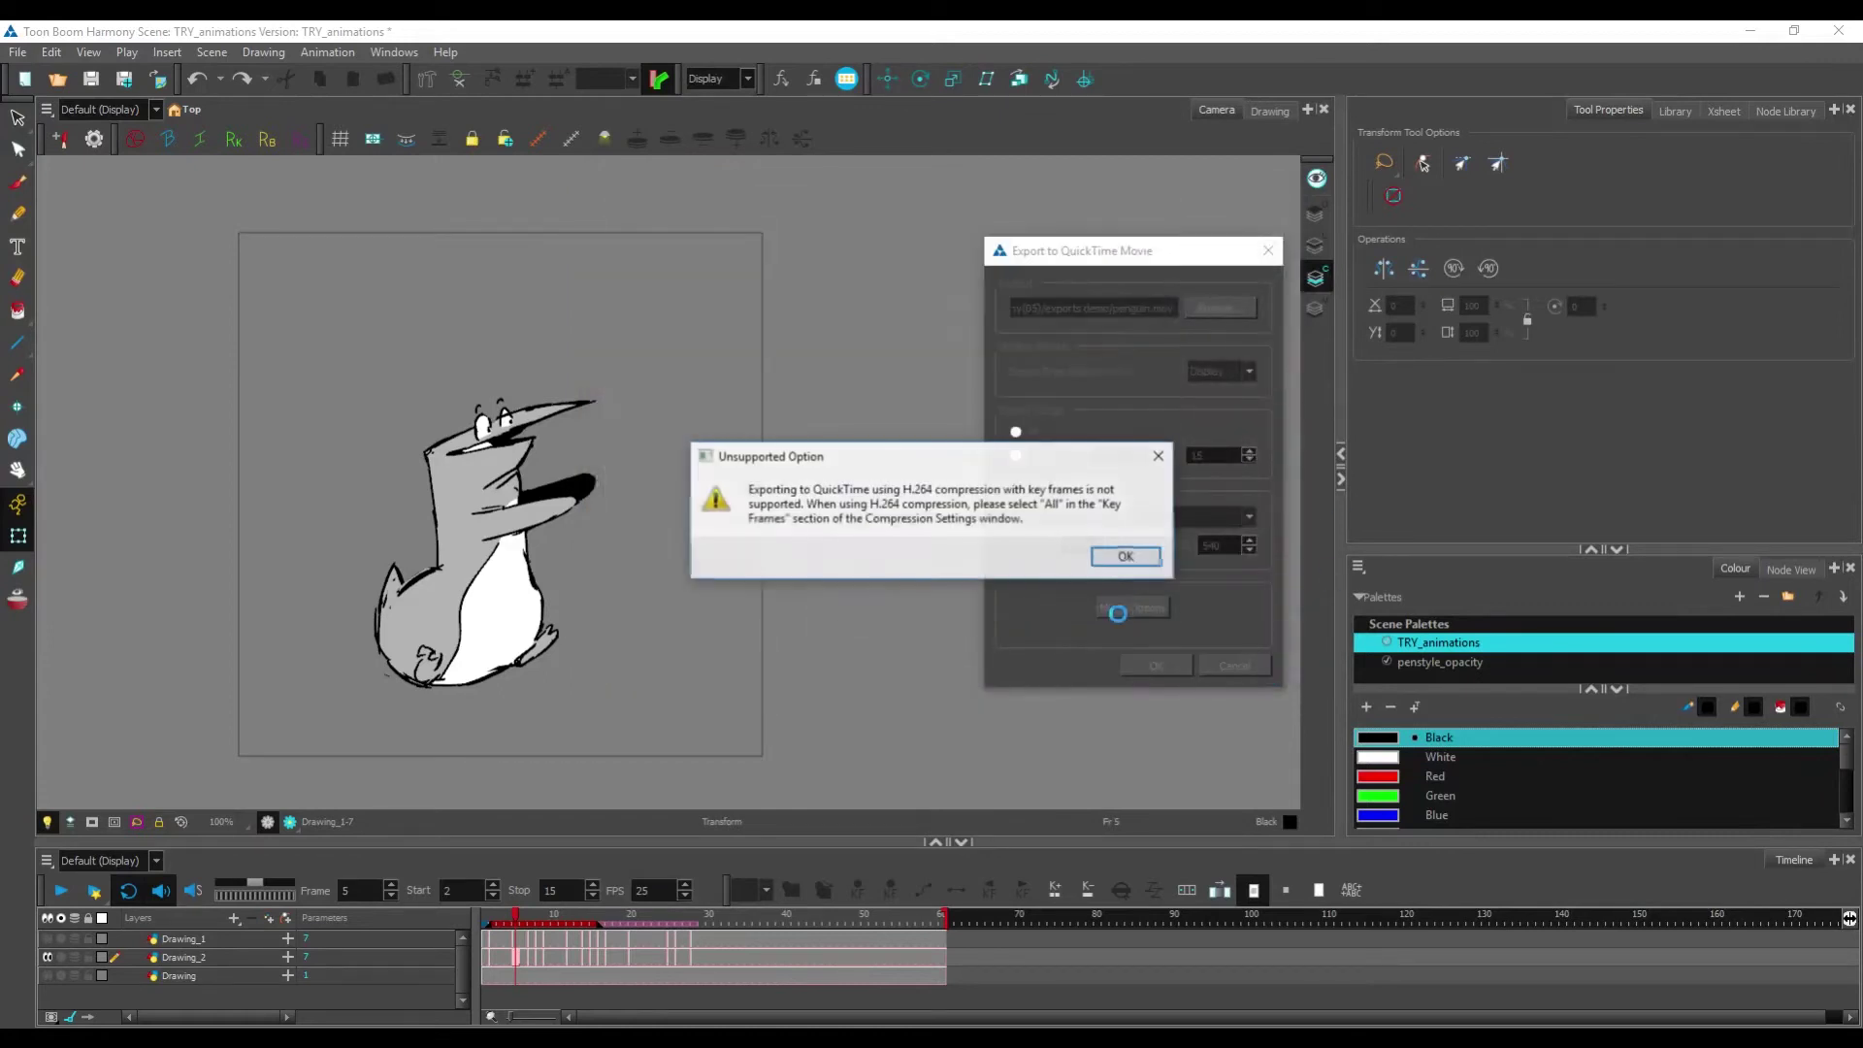
# Step: Run the QuickTime movie export and bring the exports demo folder window into view
pyautogui.click(1126, 556)
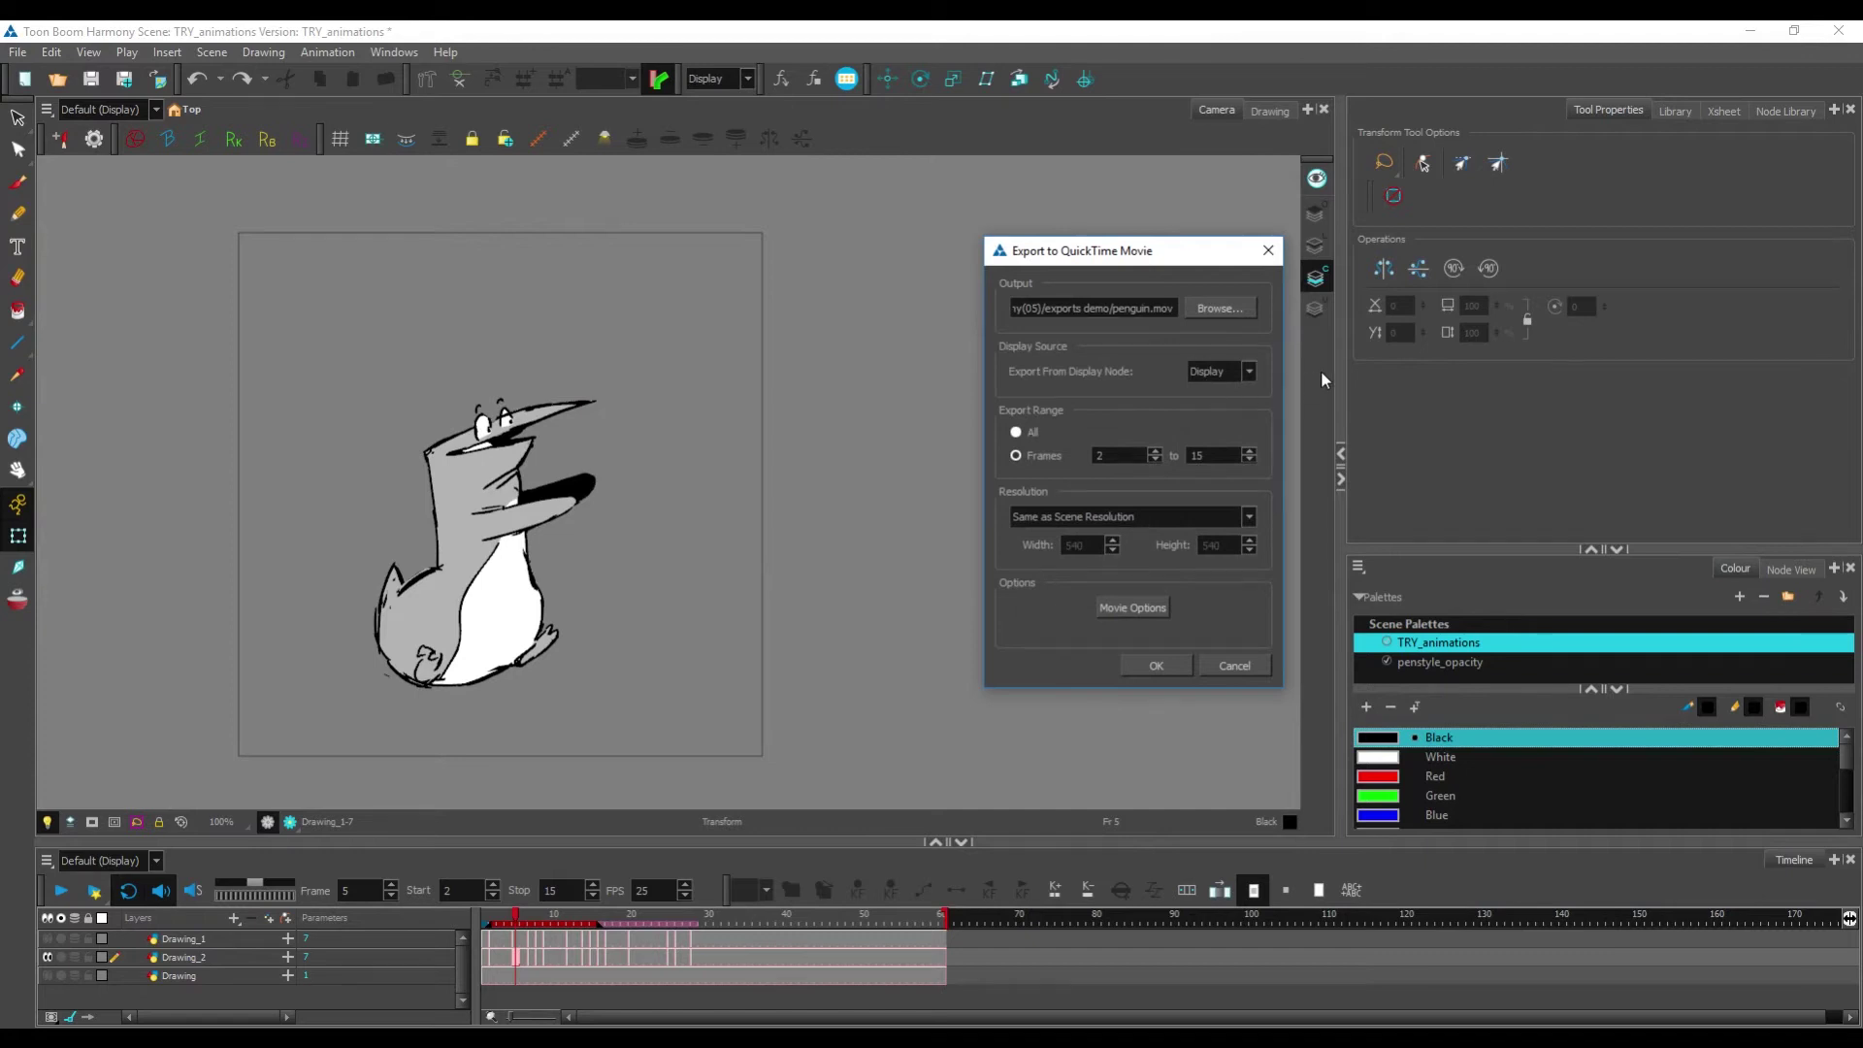
pyautogui.click(1162, 662)
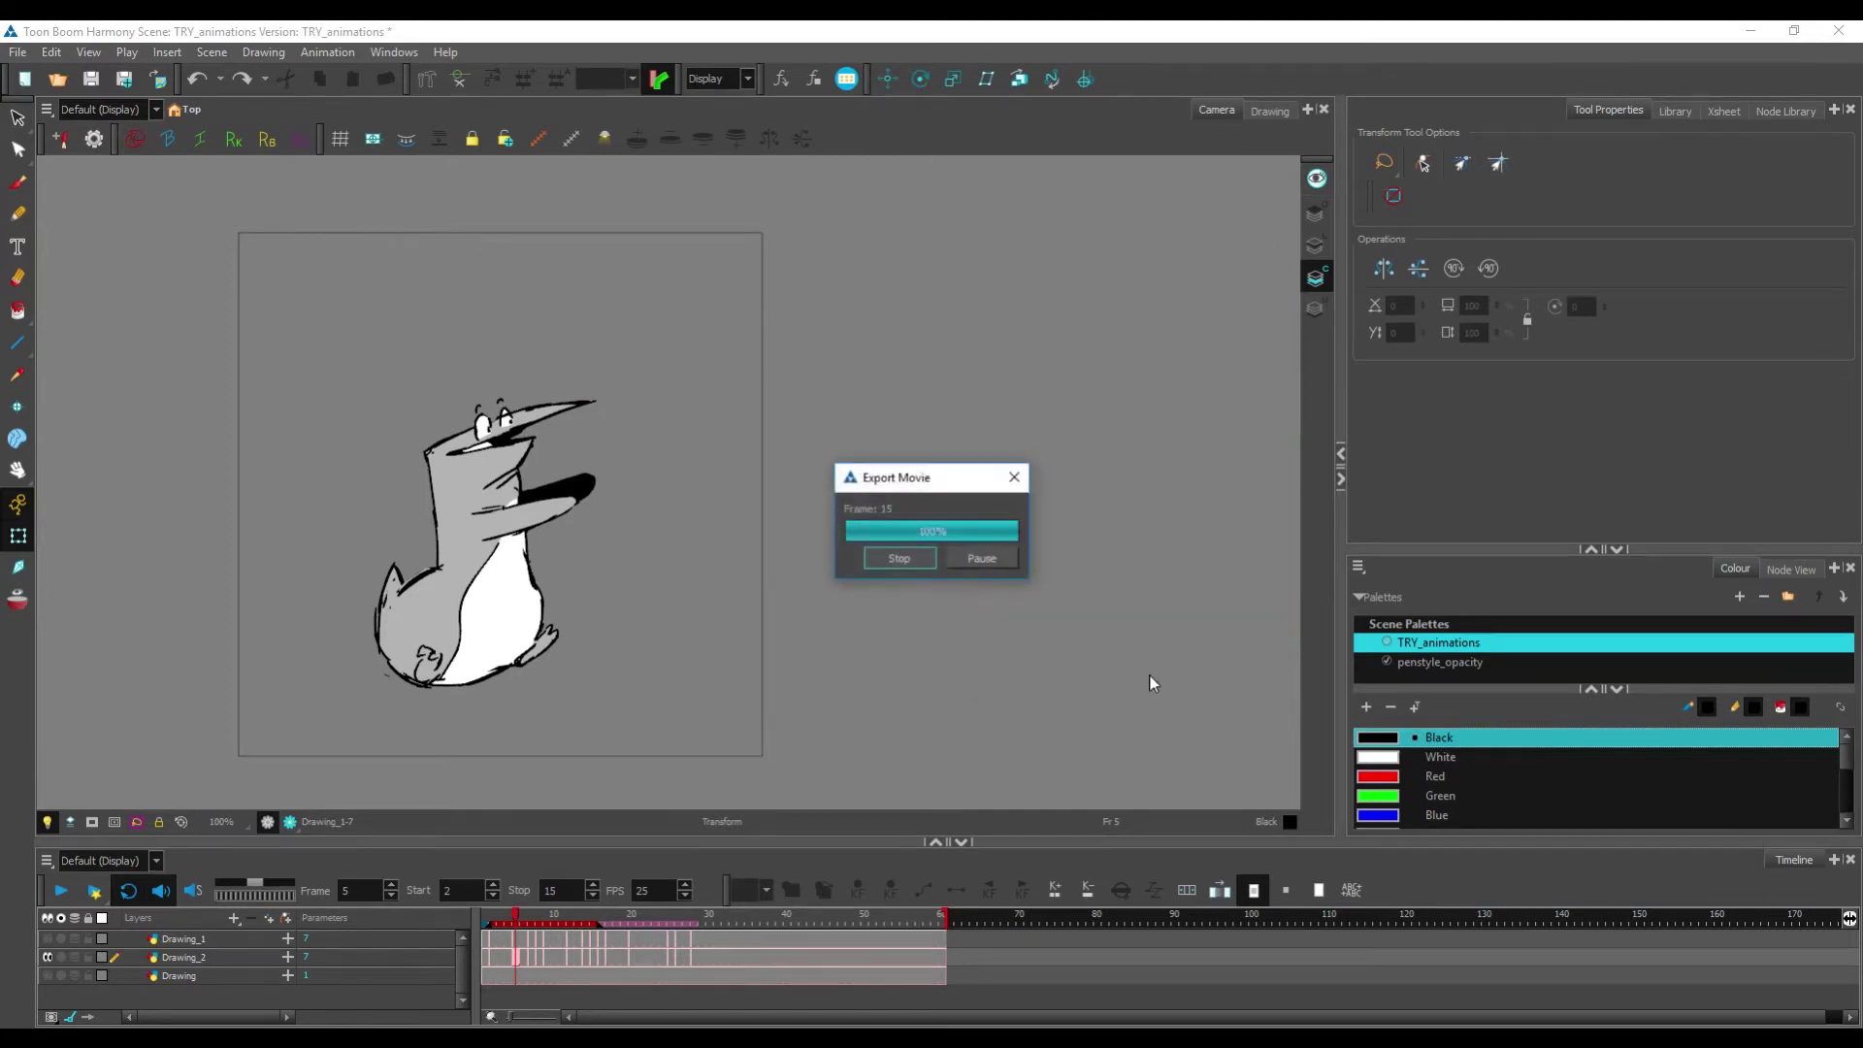
pyautogui.hotkey('alt', 'Tab')
pyautogui.moveTo(615, 345); pyautogui.dragTo(1211, 266)
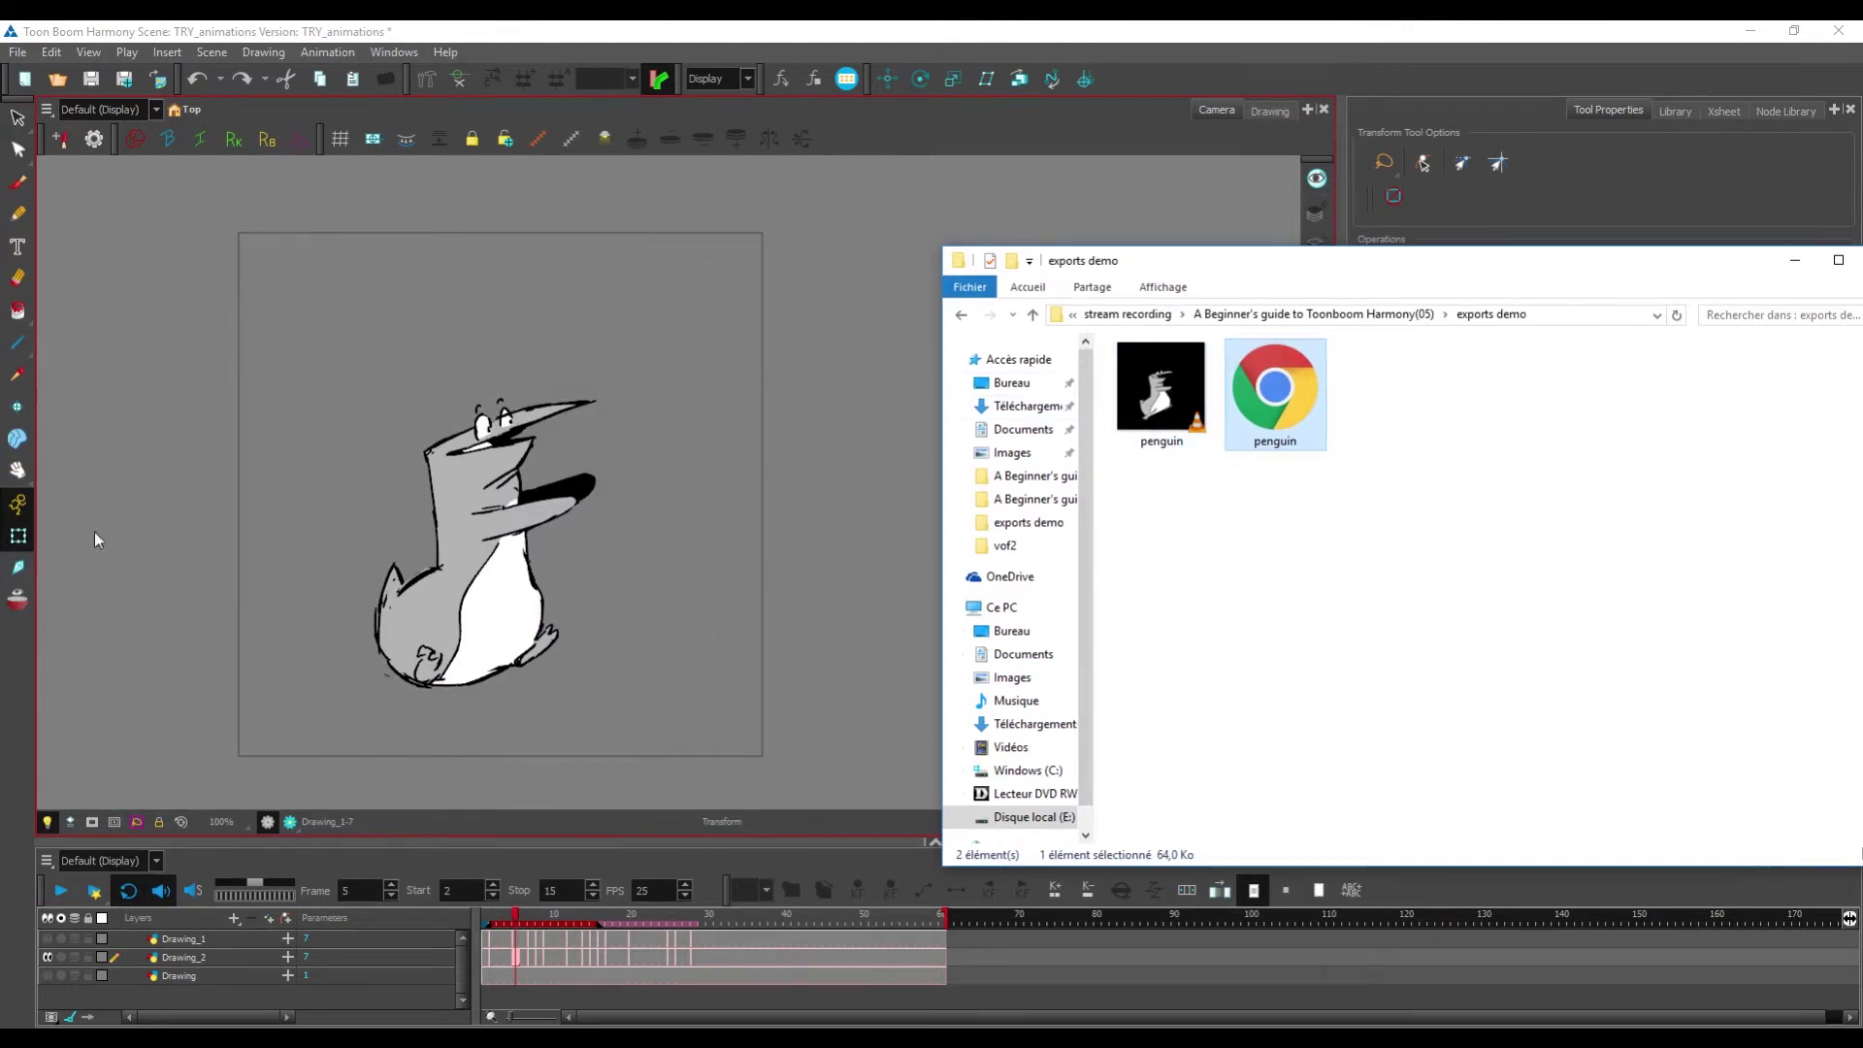
# Step: Play the exported penguin SWF in Adobe Flash Player and close the player
pyautogui.rightClick(1288, 390)
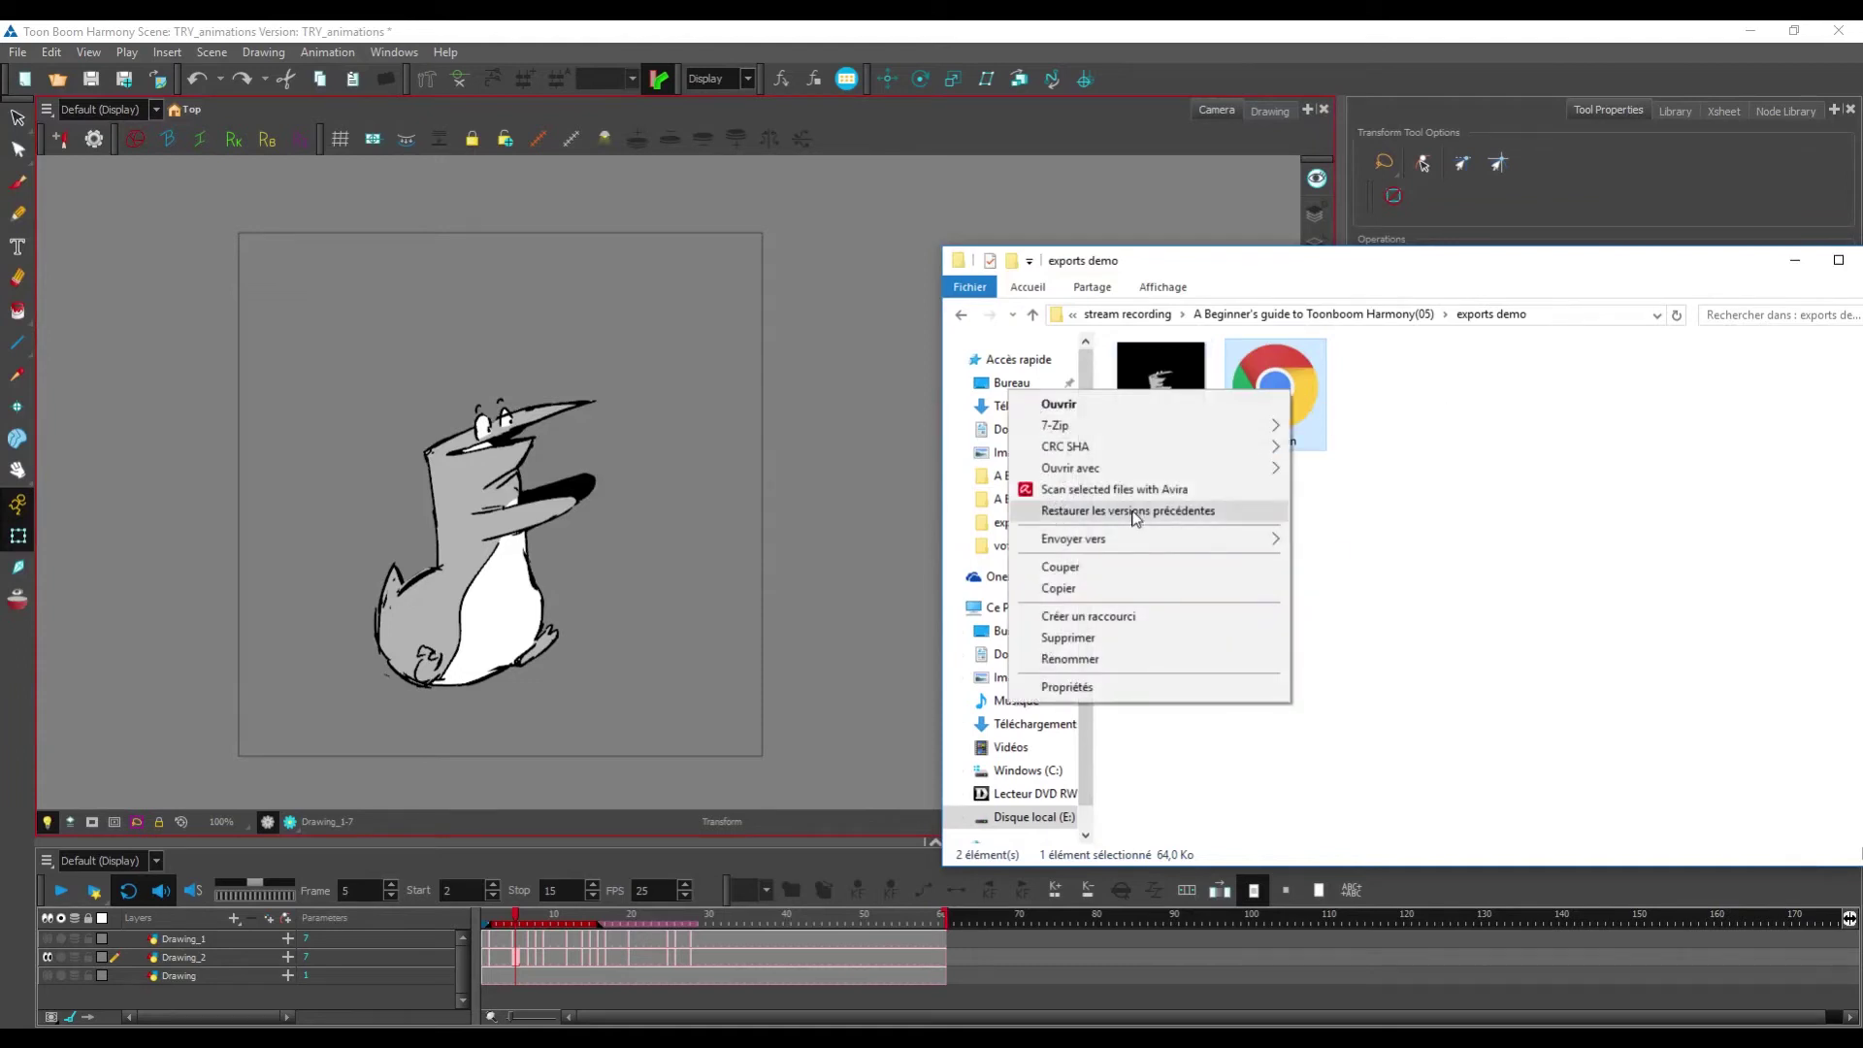
pyautogui.moveTo(1115, 467)
pyautogui.click(881, 469)
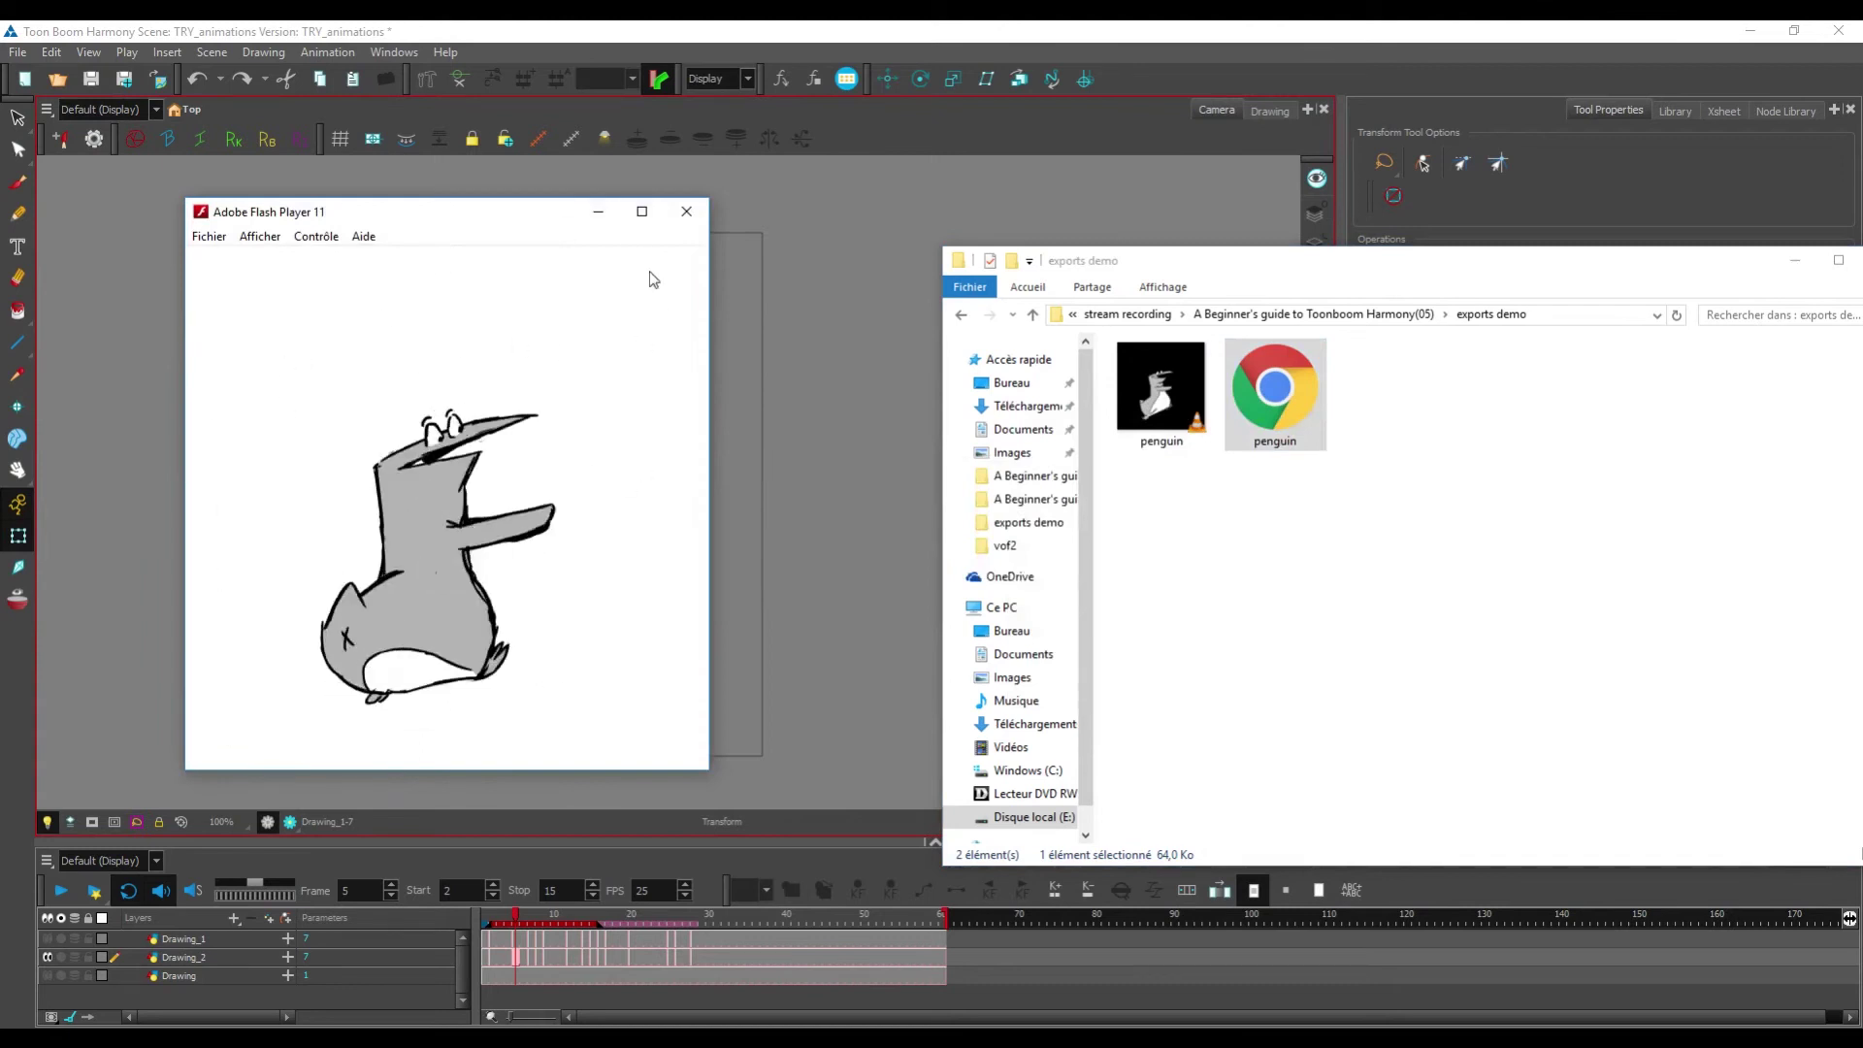
pyautogui.click(686, 211)
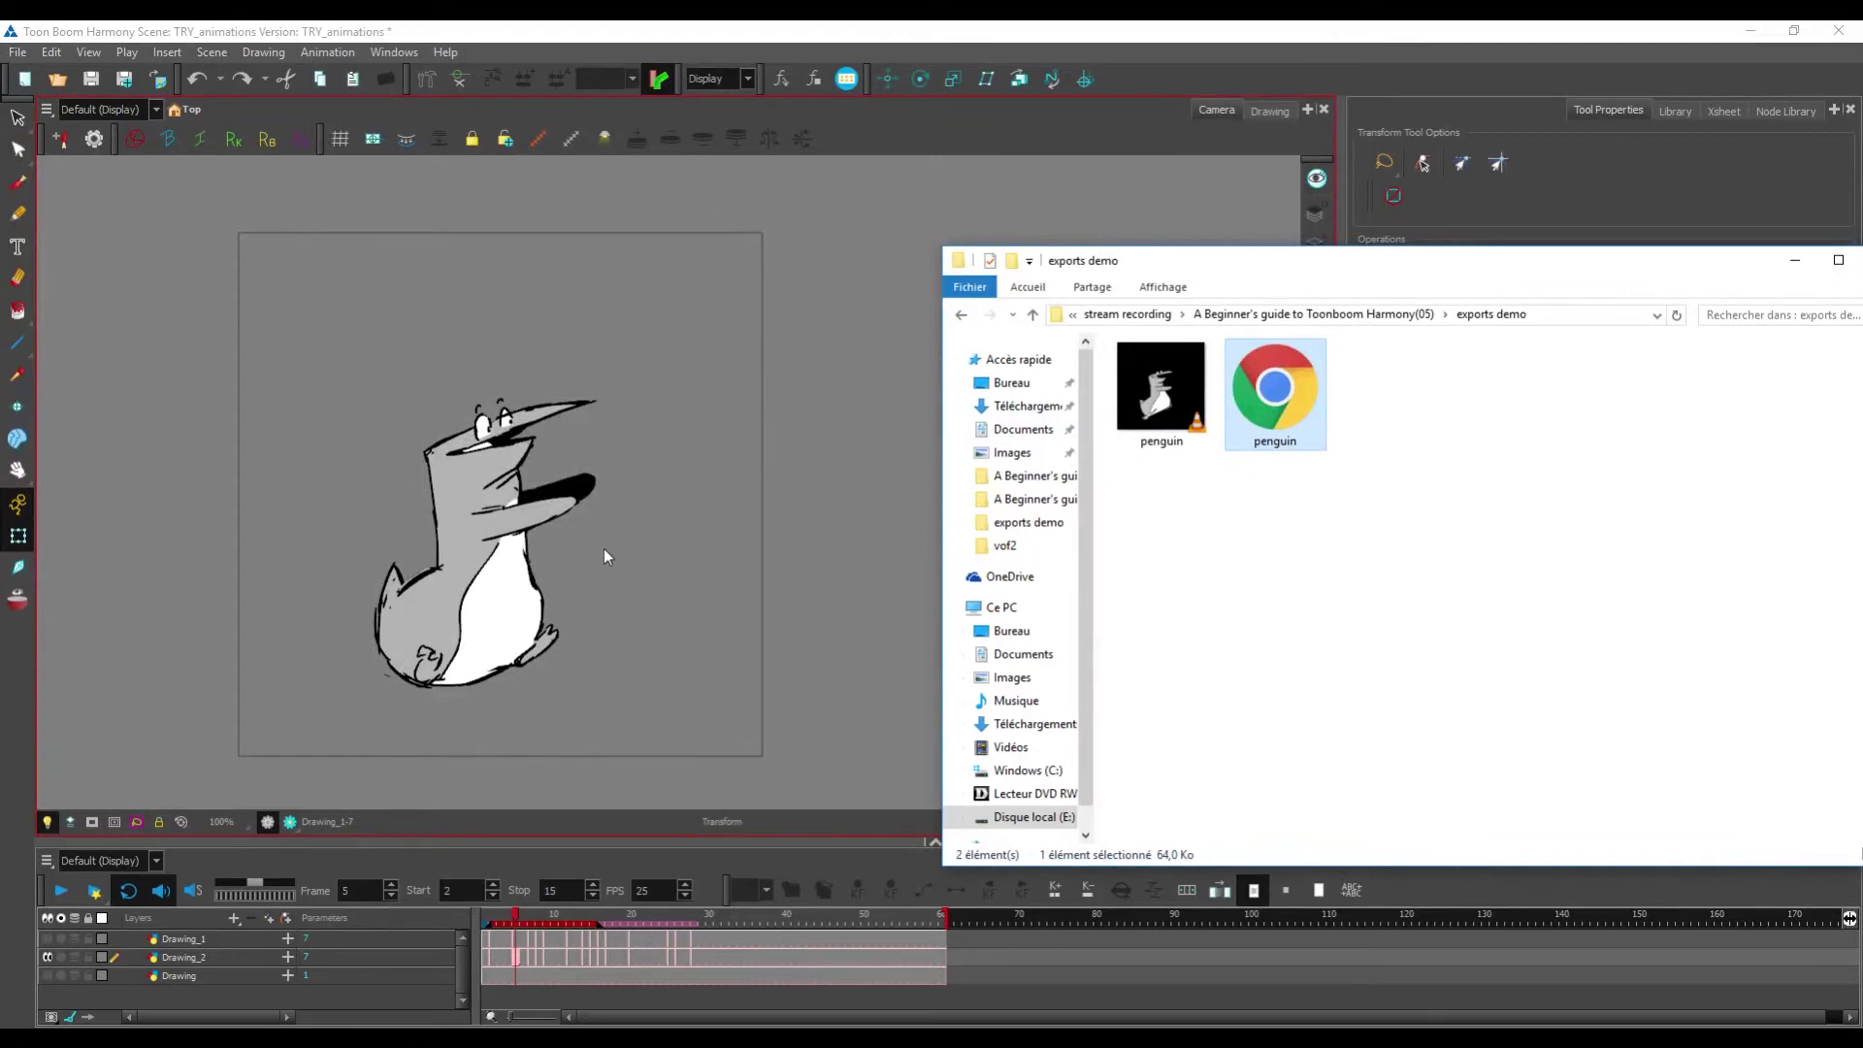
# Step: Play the exported penguin.mov in VLC, close the player, and switch back to Toon Boom Harmony
pyautogui.click(1164, 405)
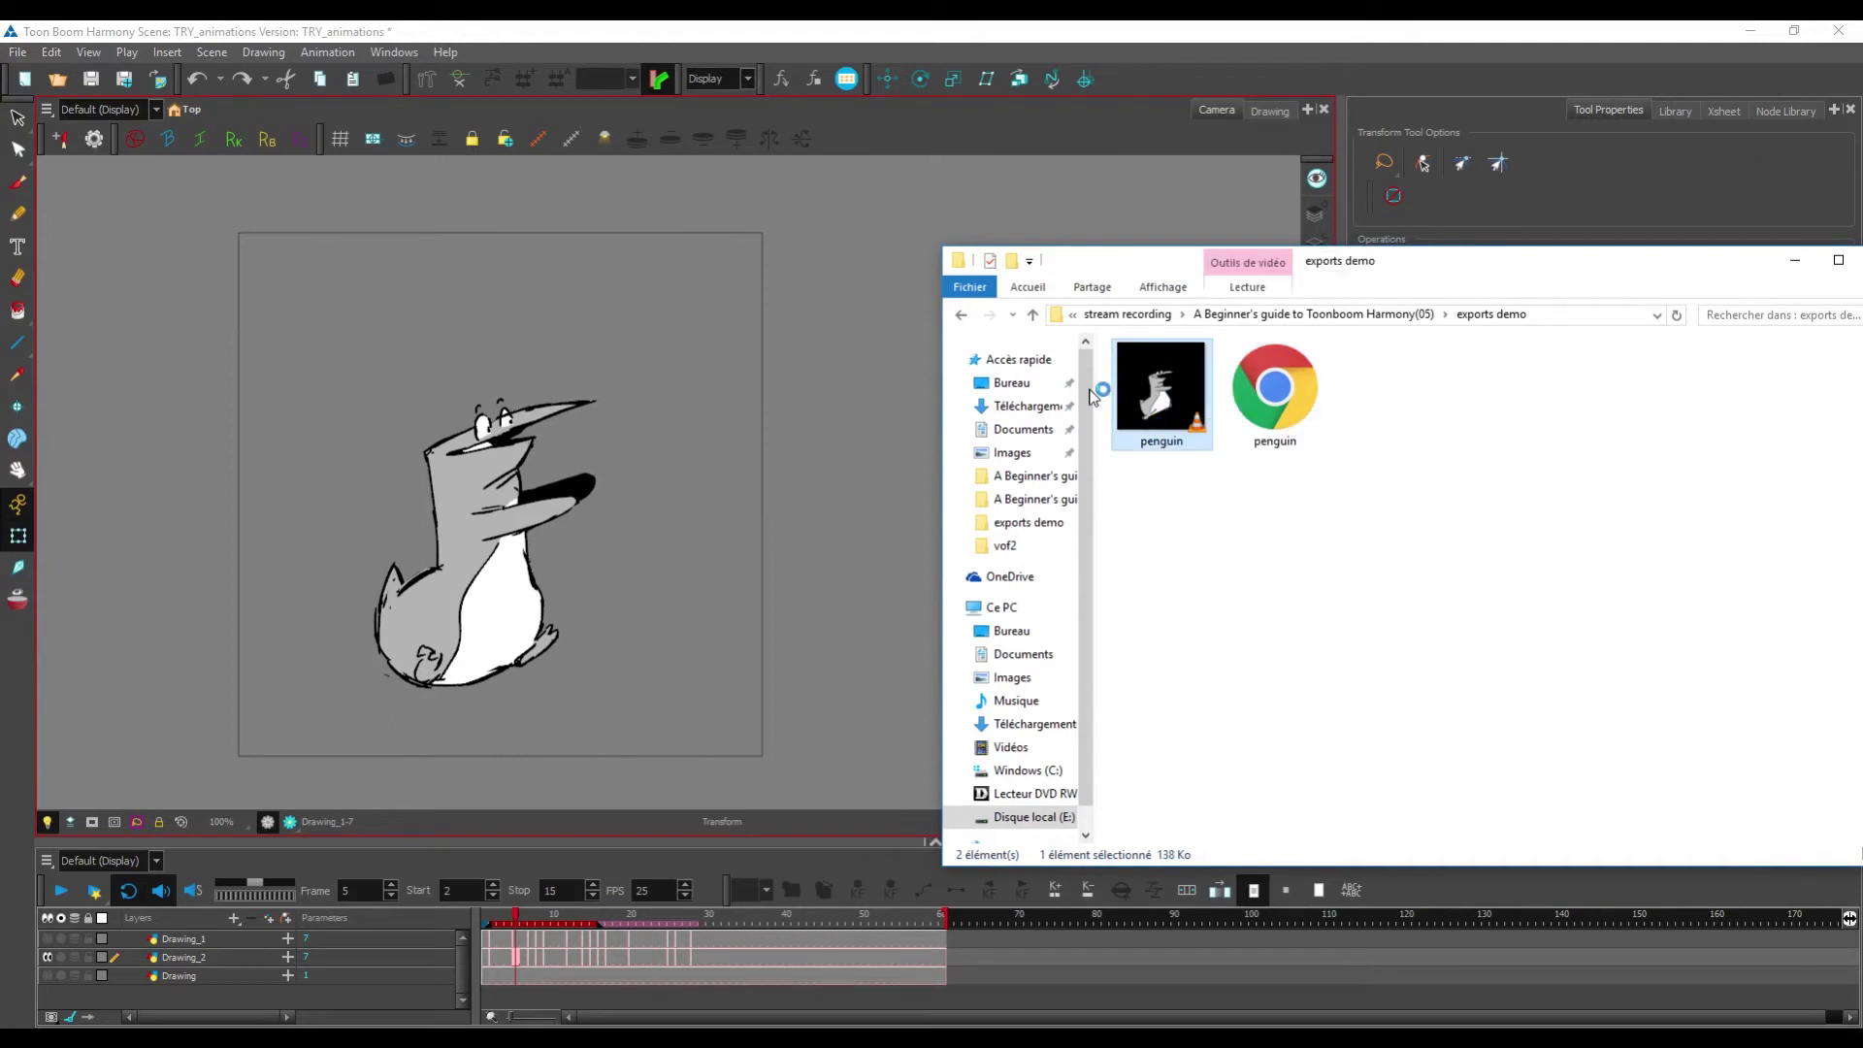
pyautogui.doubleClick(1117, 400)
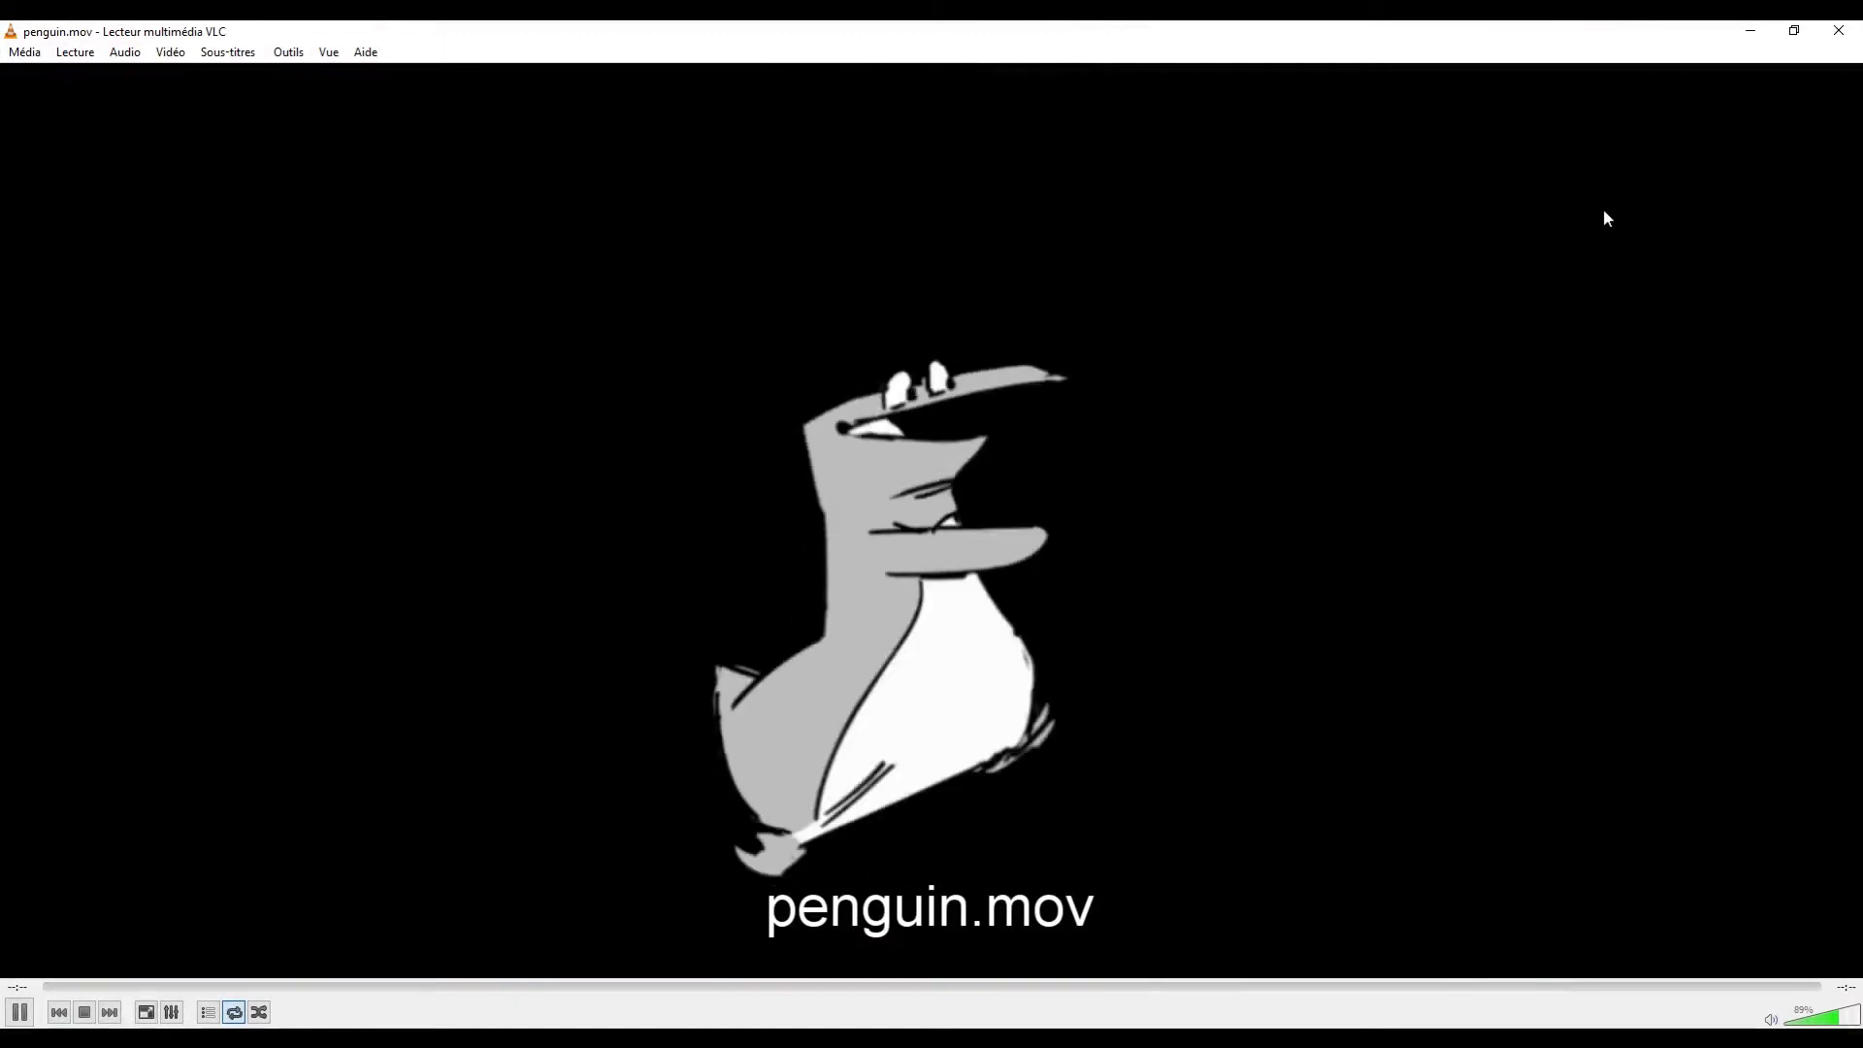
pyautogui.click(1849, 33)
pyautogui.moveTo(1116, 260); pyautogui.dragTo(810, 260)
pyautogui.hotkey('alt', 'Tab')
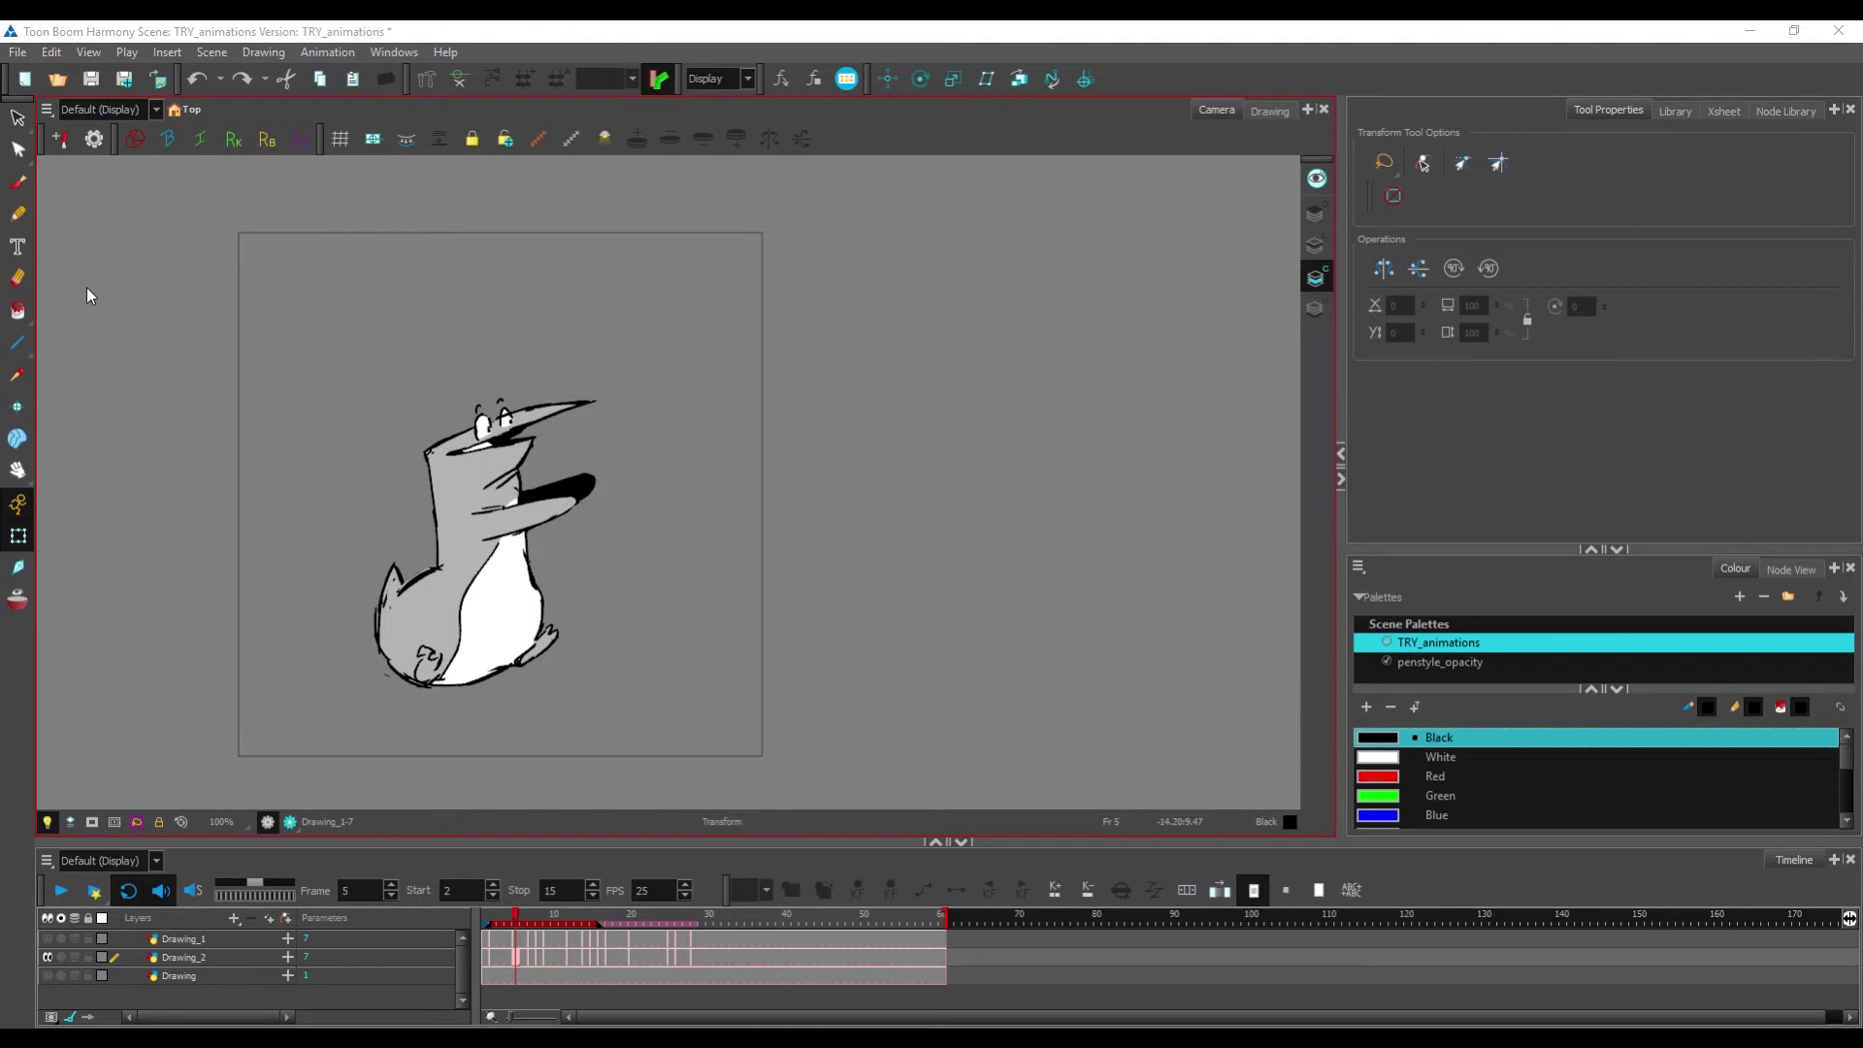
# Step: Show the scene's node network in an enlarged Node View beside the camera view
pyautogui.moveTo(1377, 549); pyautogui.dragTo(1378, 427)
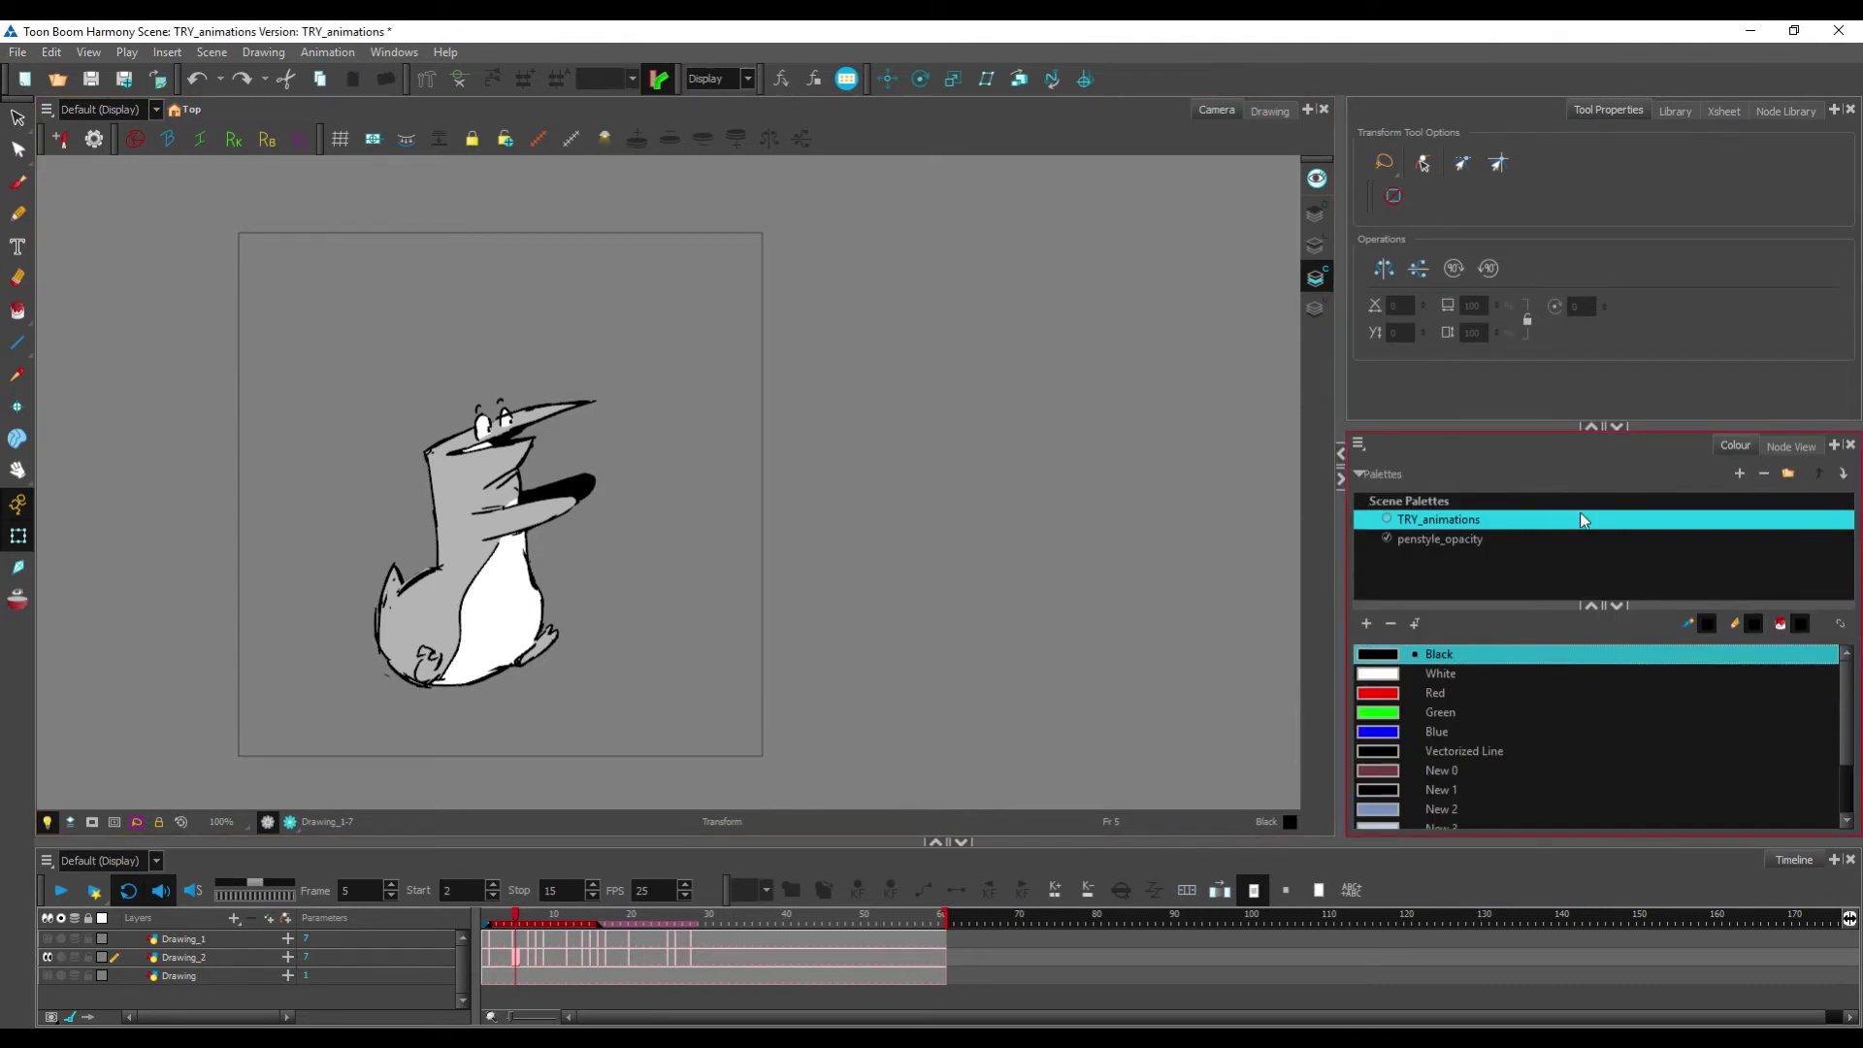
pyautogui.click(1789, 449)
pyautogui.moveTo(1341, 372); pyautogui.dragTo(1083, 372)
pyautogui.moveTo(1627, 425); pyautogui.dragTo(1620, 199)
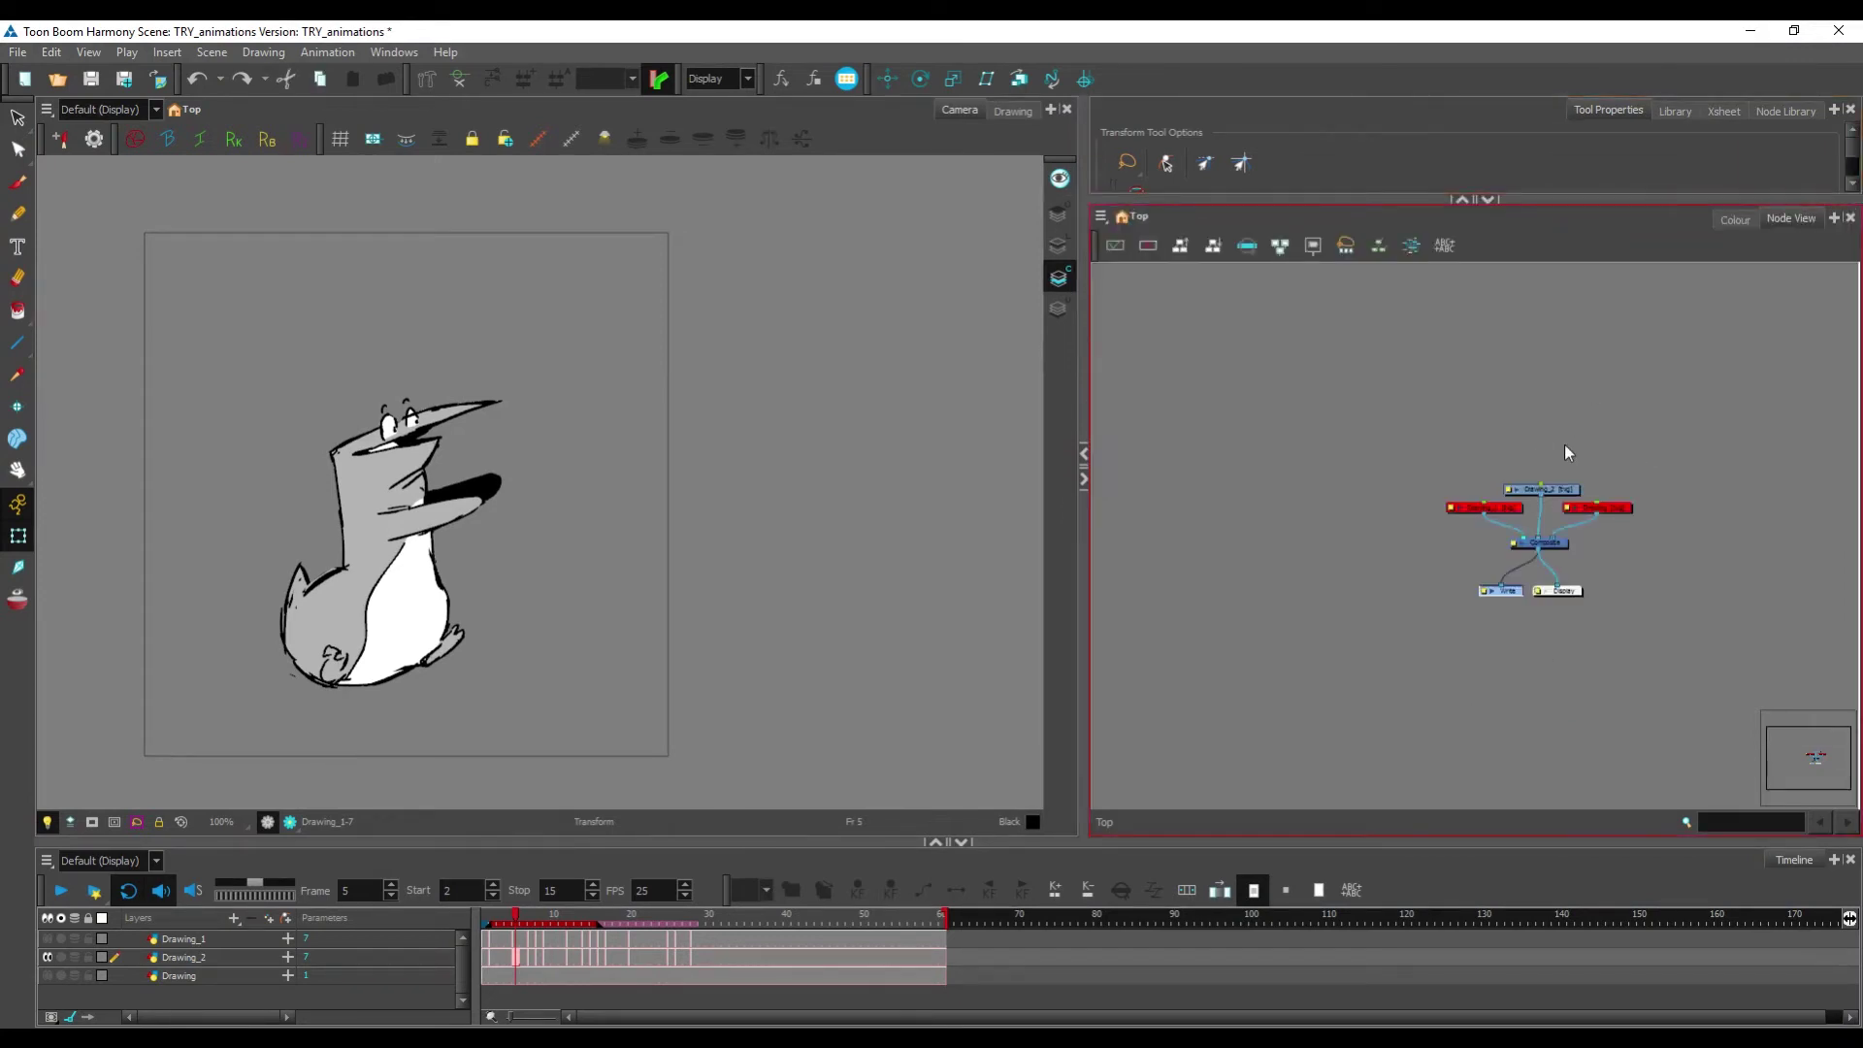
pyautogui.scroll(3, 1591, 500)
pyautogui.scroll(1, 1591, 497)
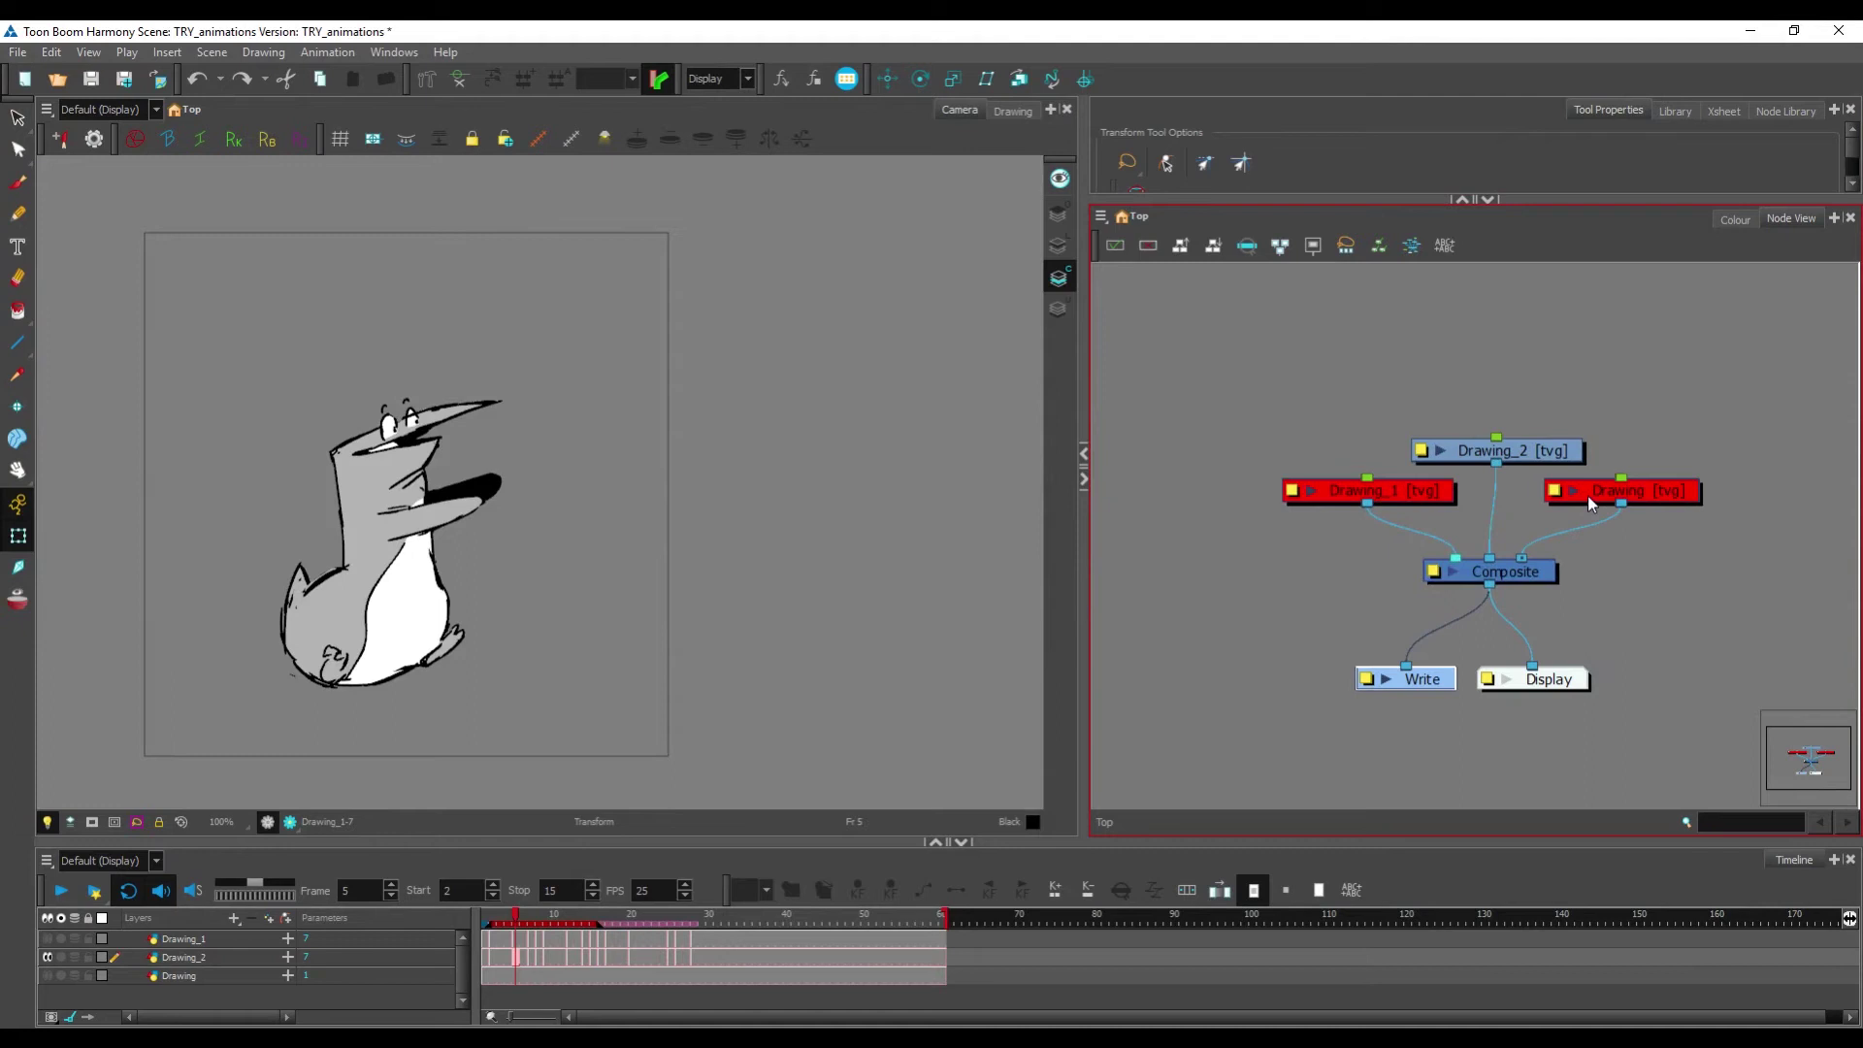
# Step: Move the three drawing nodes together higher above the Composite node, and shift Composite slightly up towards them
pyautogui.click(1614, 378)
pyautogui.moveTo(1601, 388); pyautogui.dragTo(1554, 404)
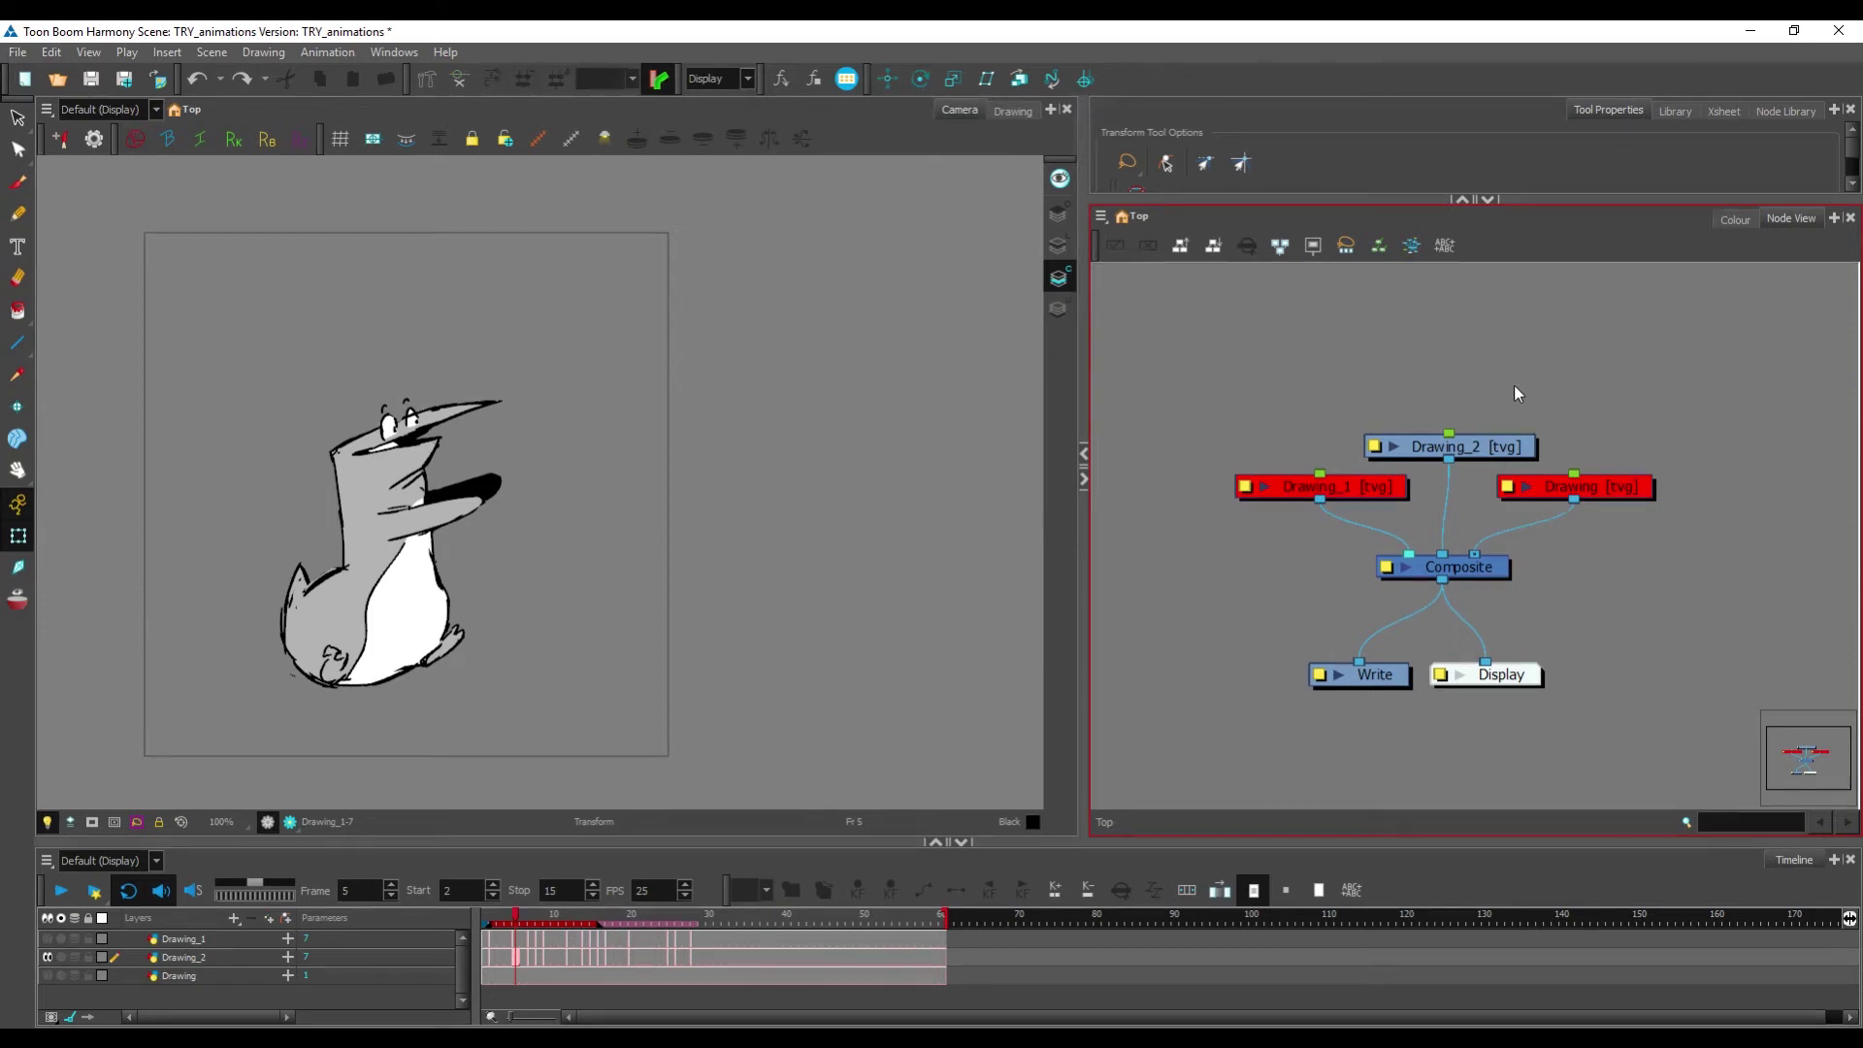
pyautogui.moveTo(1510, 362); pyautogui.dragTo(1573, 483)
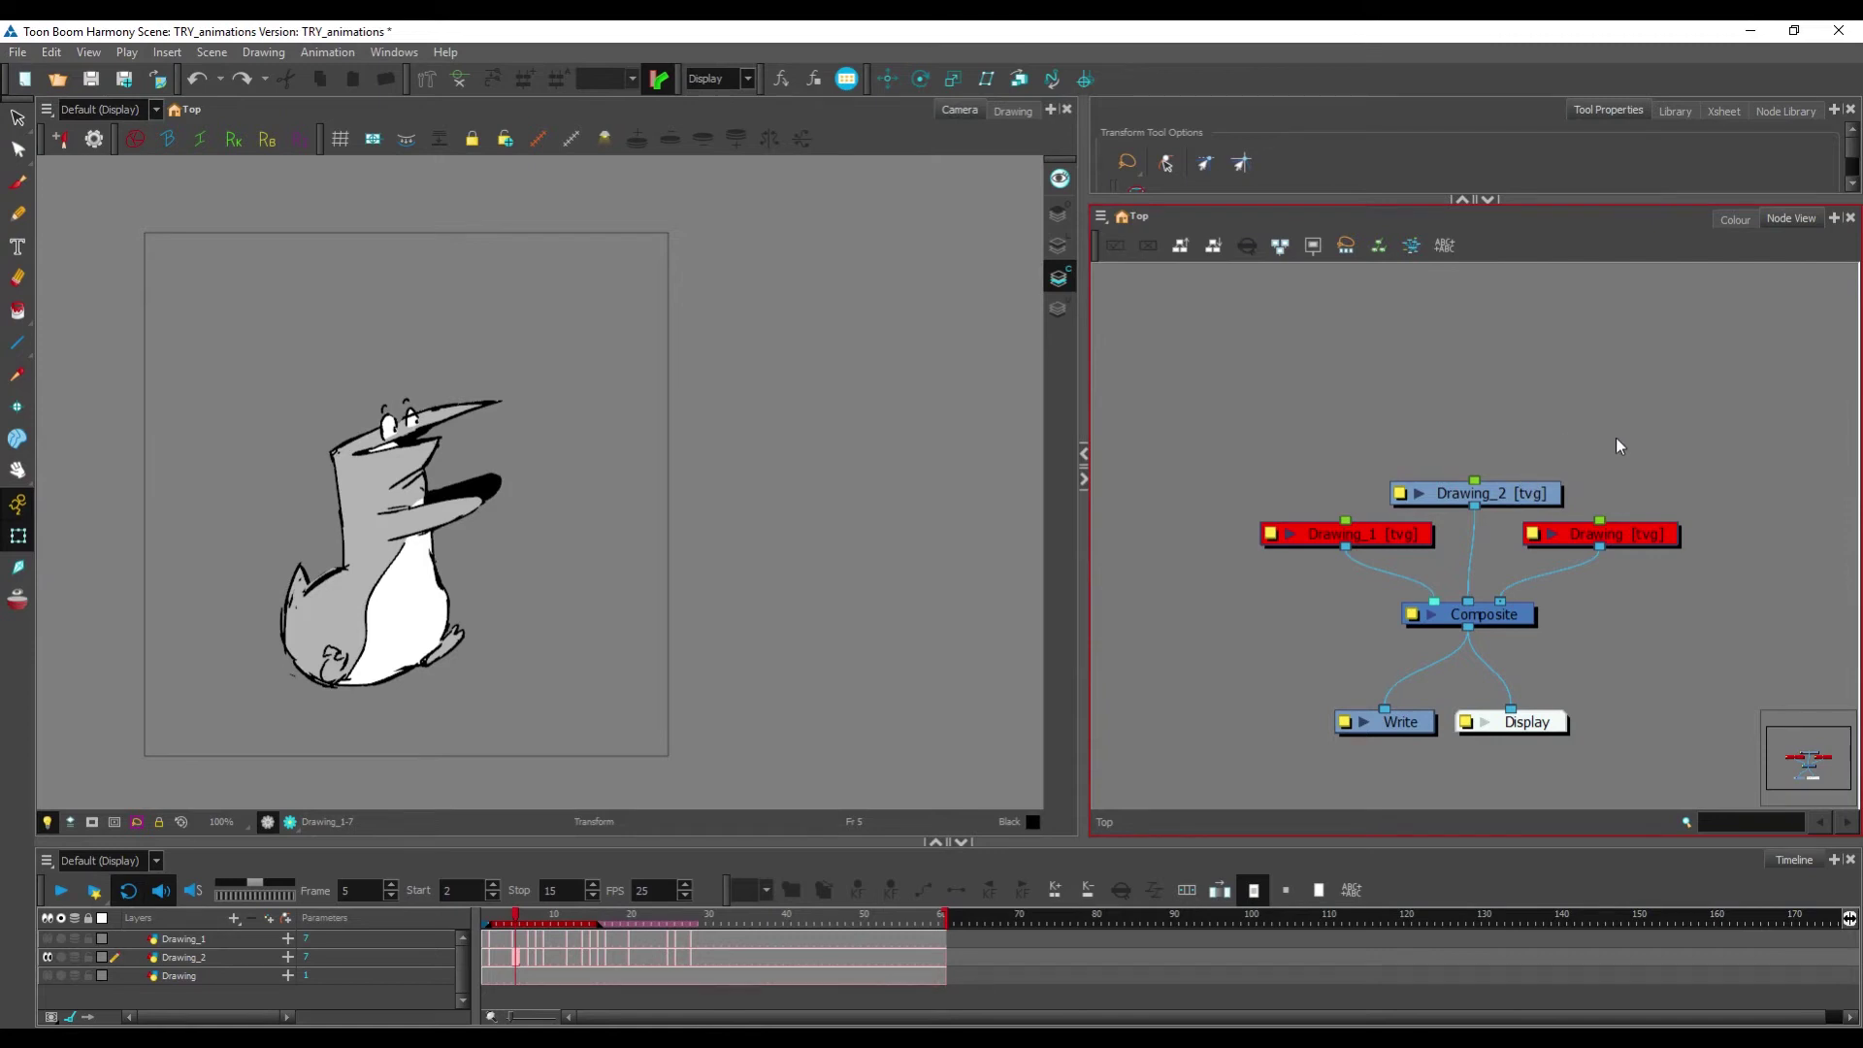
pyautogui.moveTo(1232, 386)
pyautogui.mouseDown()
pyautogui.moveTo(1667, 555)
pyautogui.moveTo(1696, 397)
pyautogui.mouseUp()
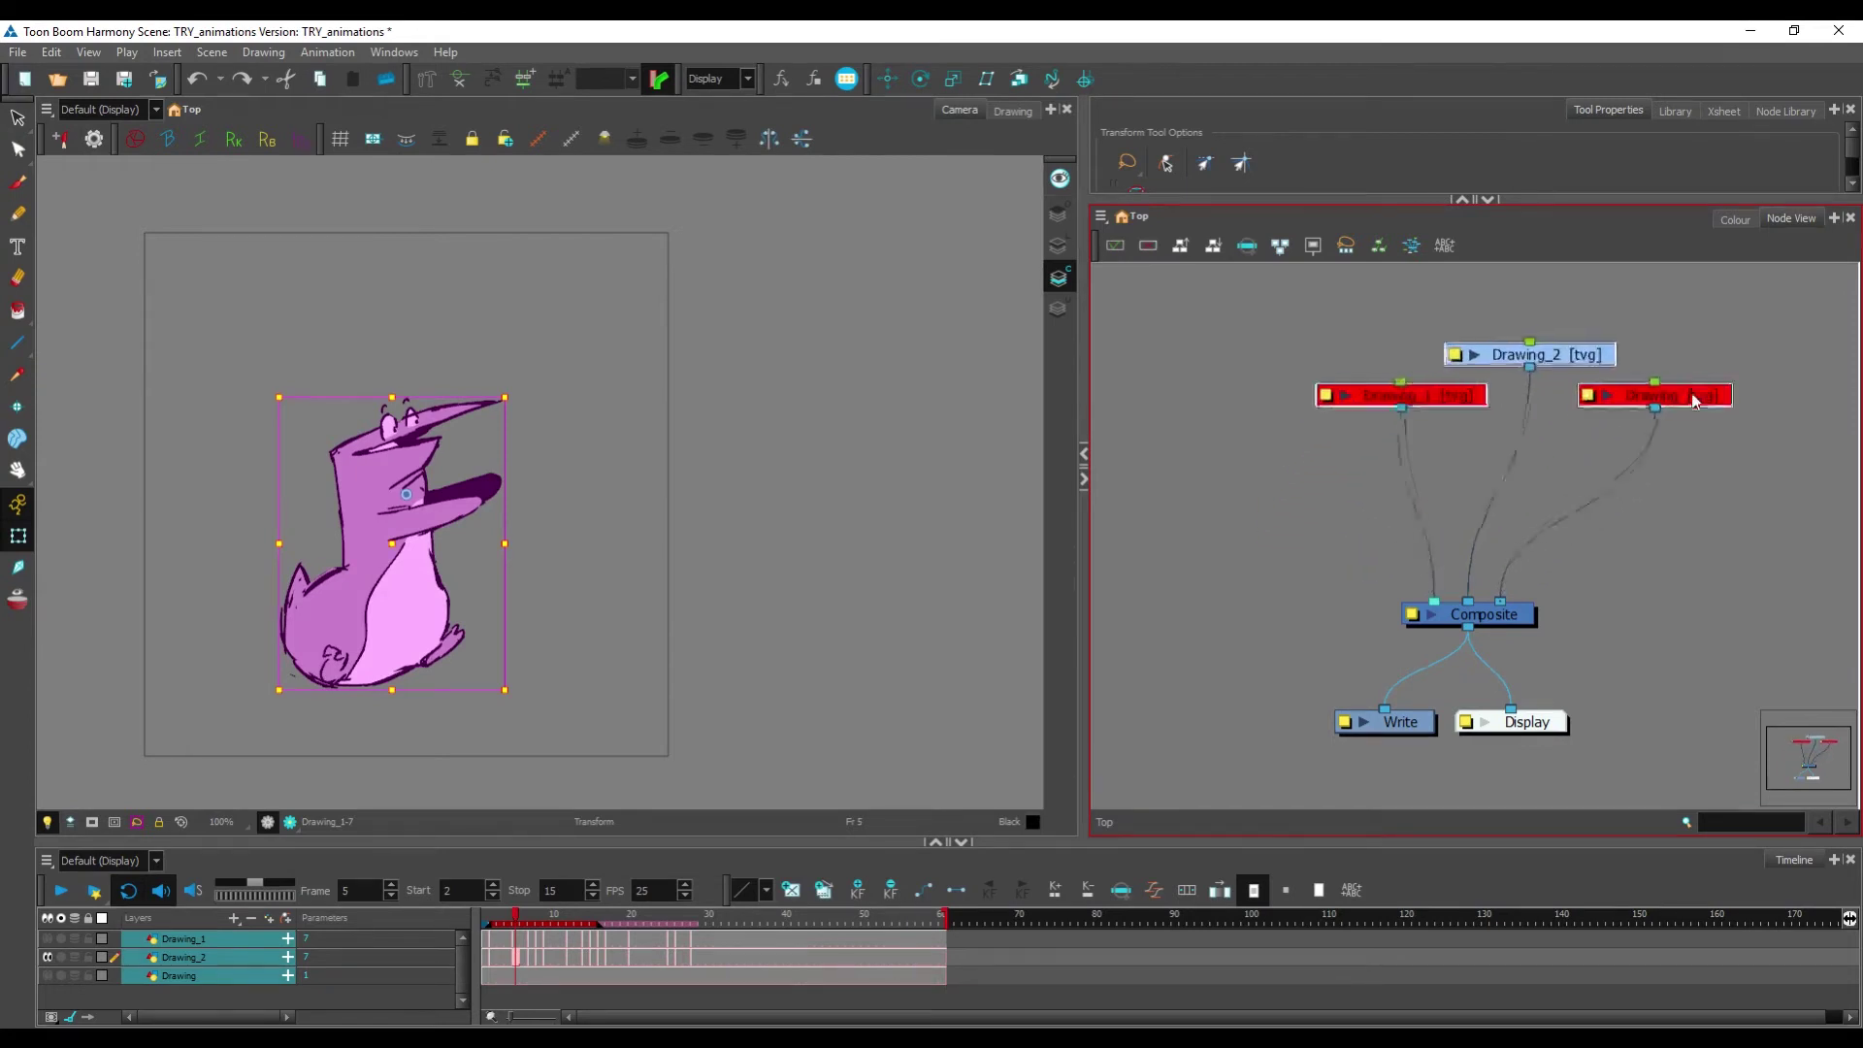
pyautogui.click(1601, 504)
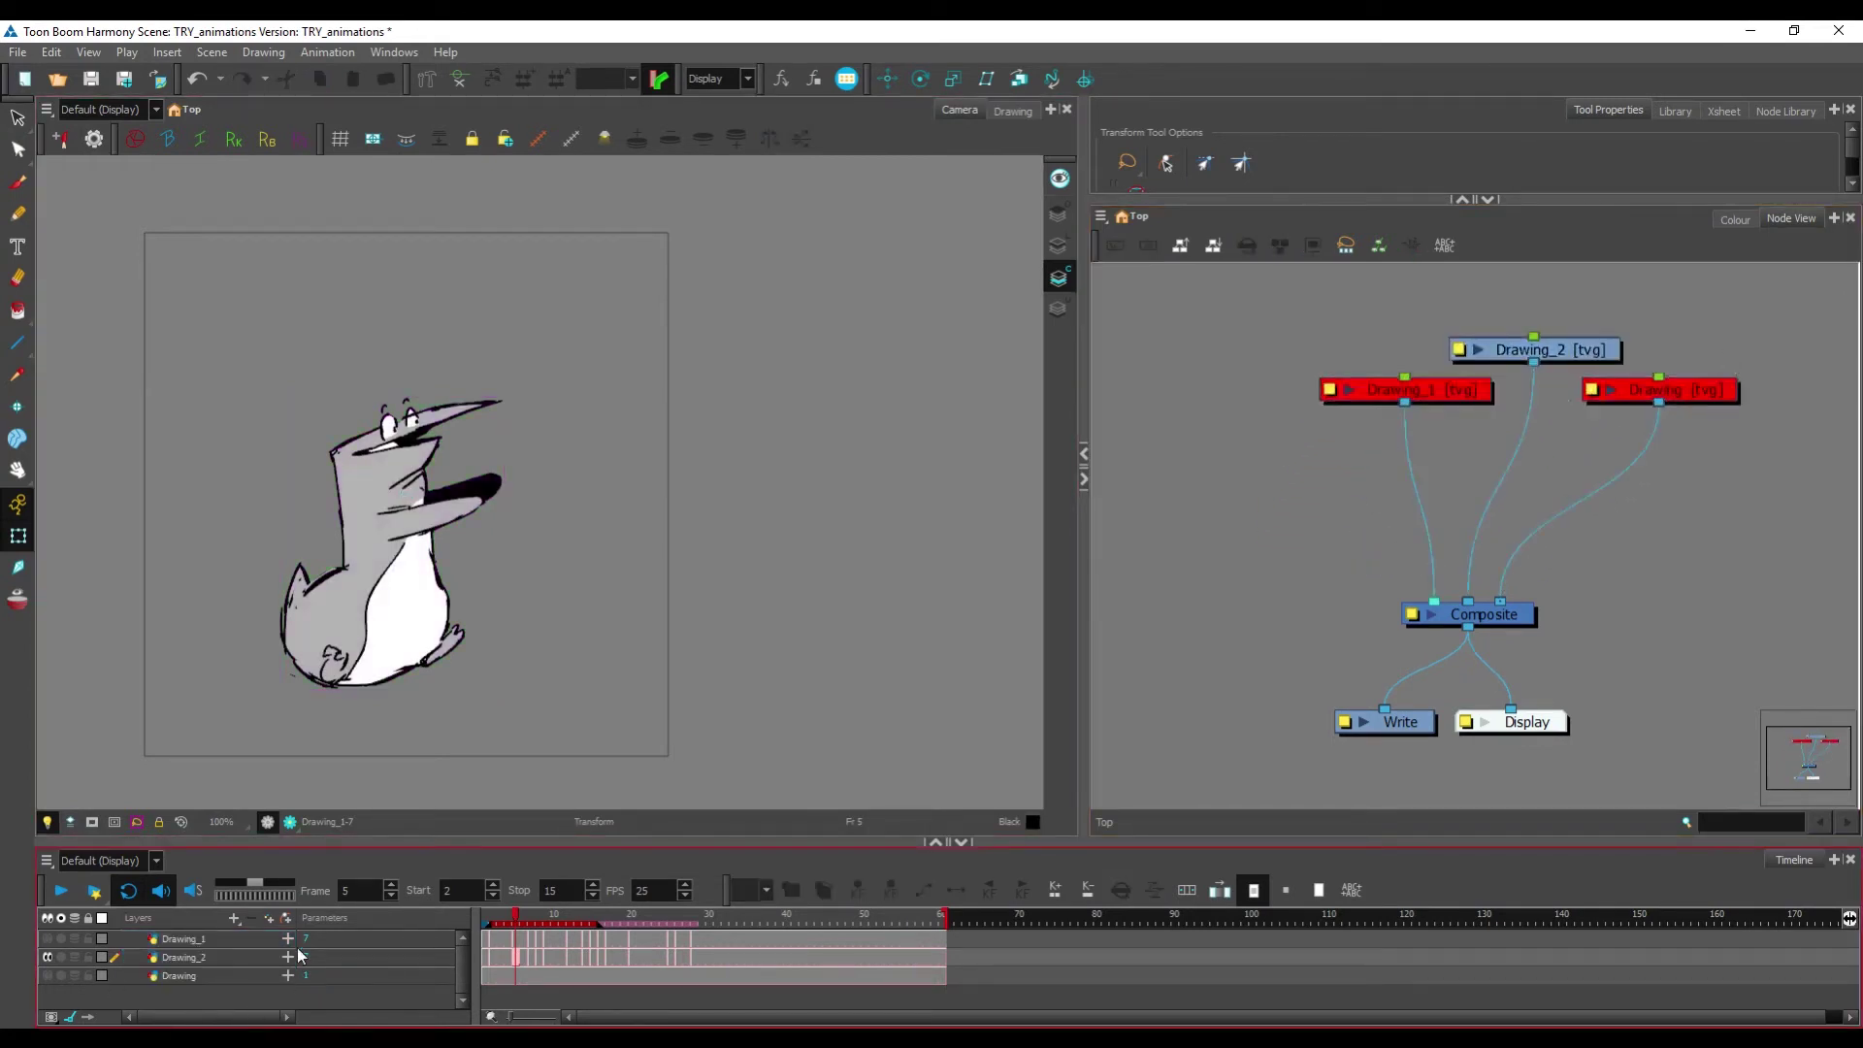
pyautogui.moveTo(1531, 605); pyautogui.dragTo(1562, 574)
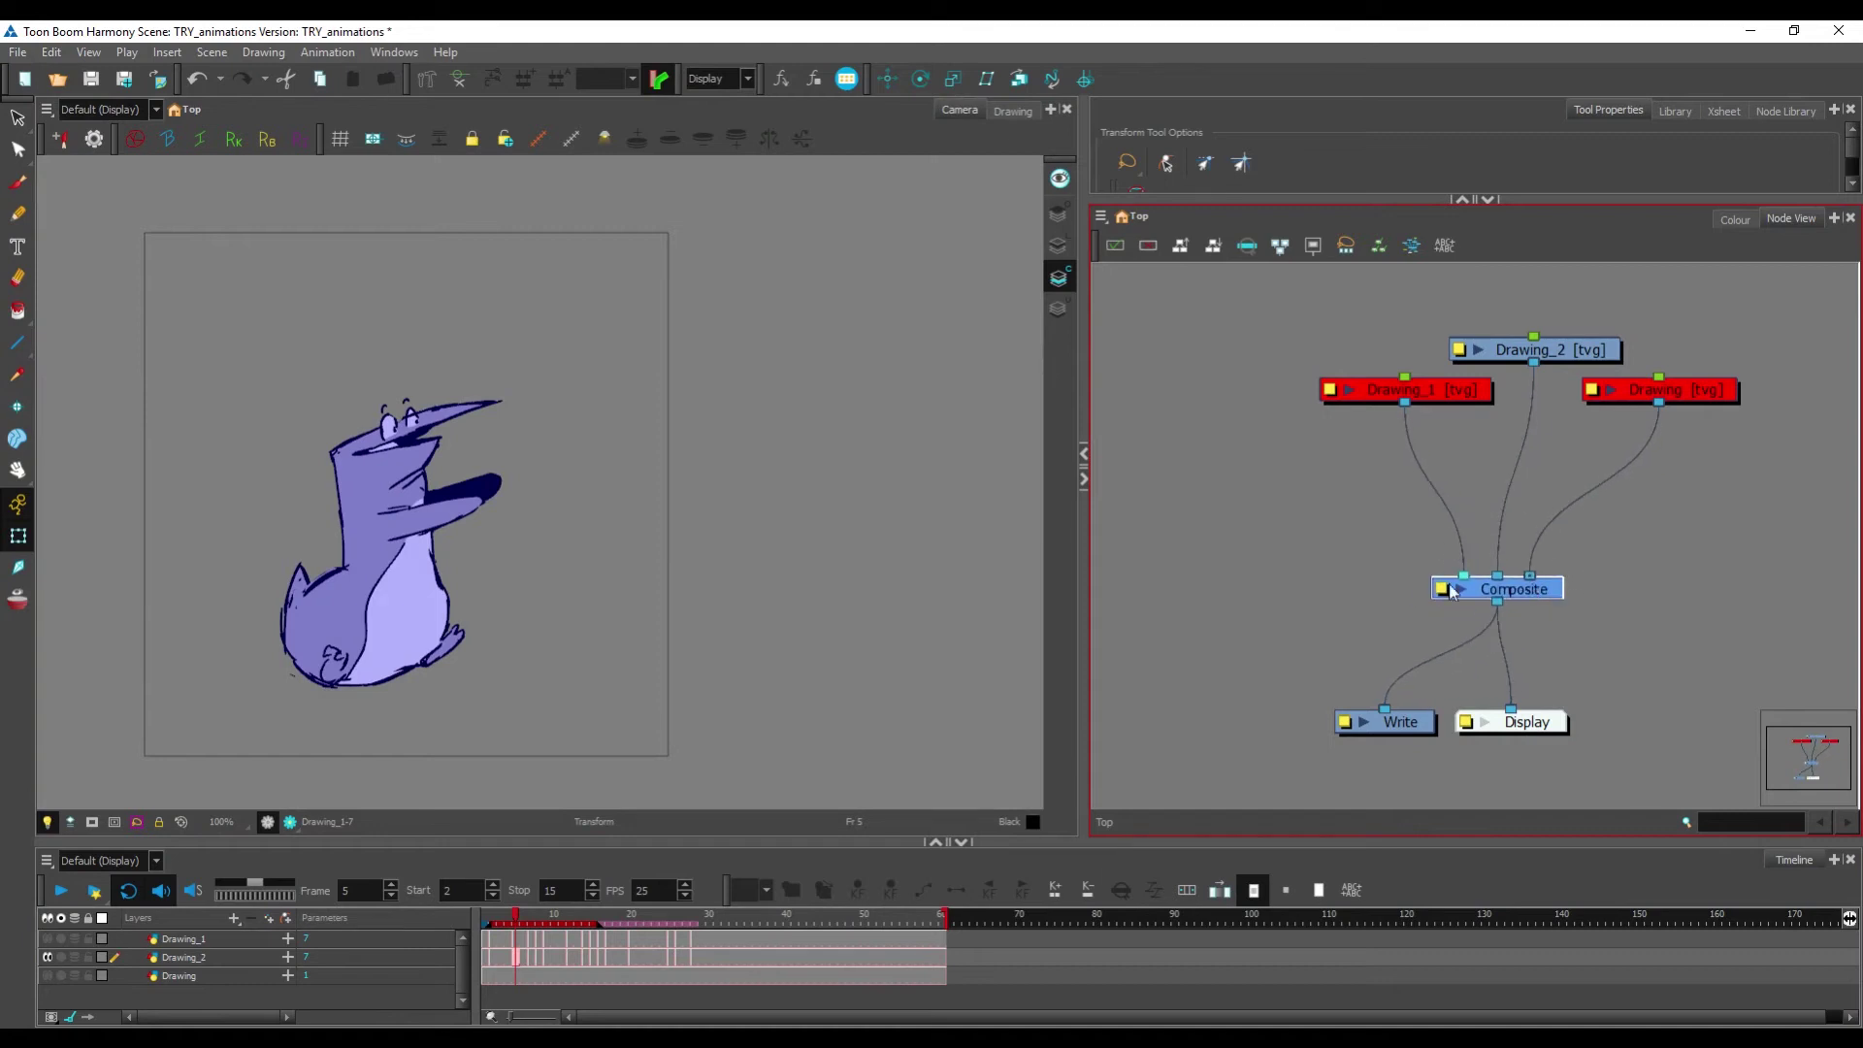
pyautogui.click(1544, 590)
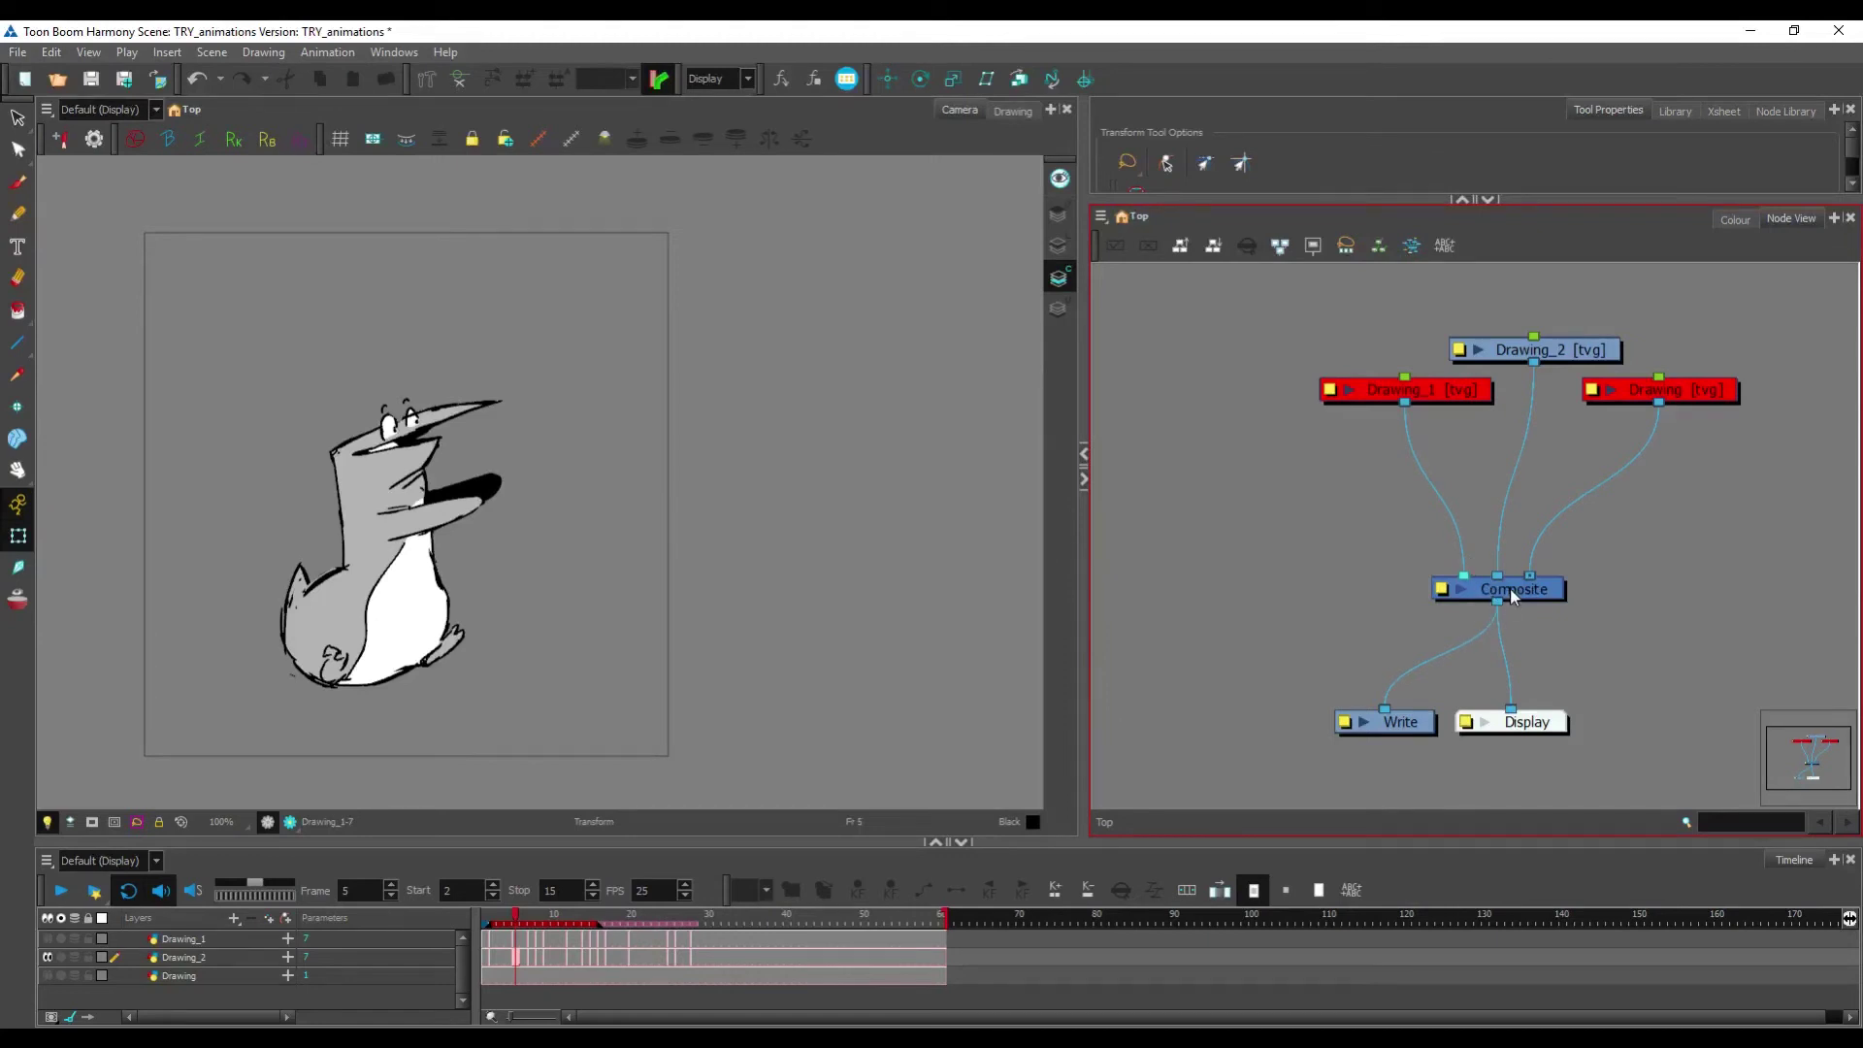
# Step: Spread the Drawing and Drawing_1 nodes farther apart and slightly lower, on either side of Drawing_2
pyautogui.moveTo(1698, 389); pyautogui.dragTo(1728, 415)
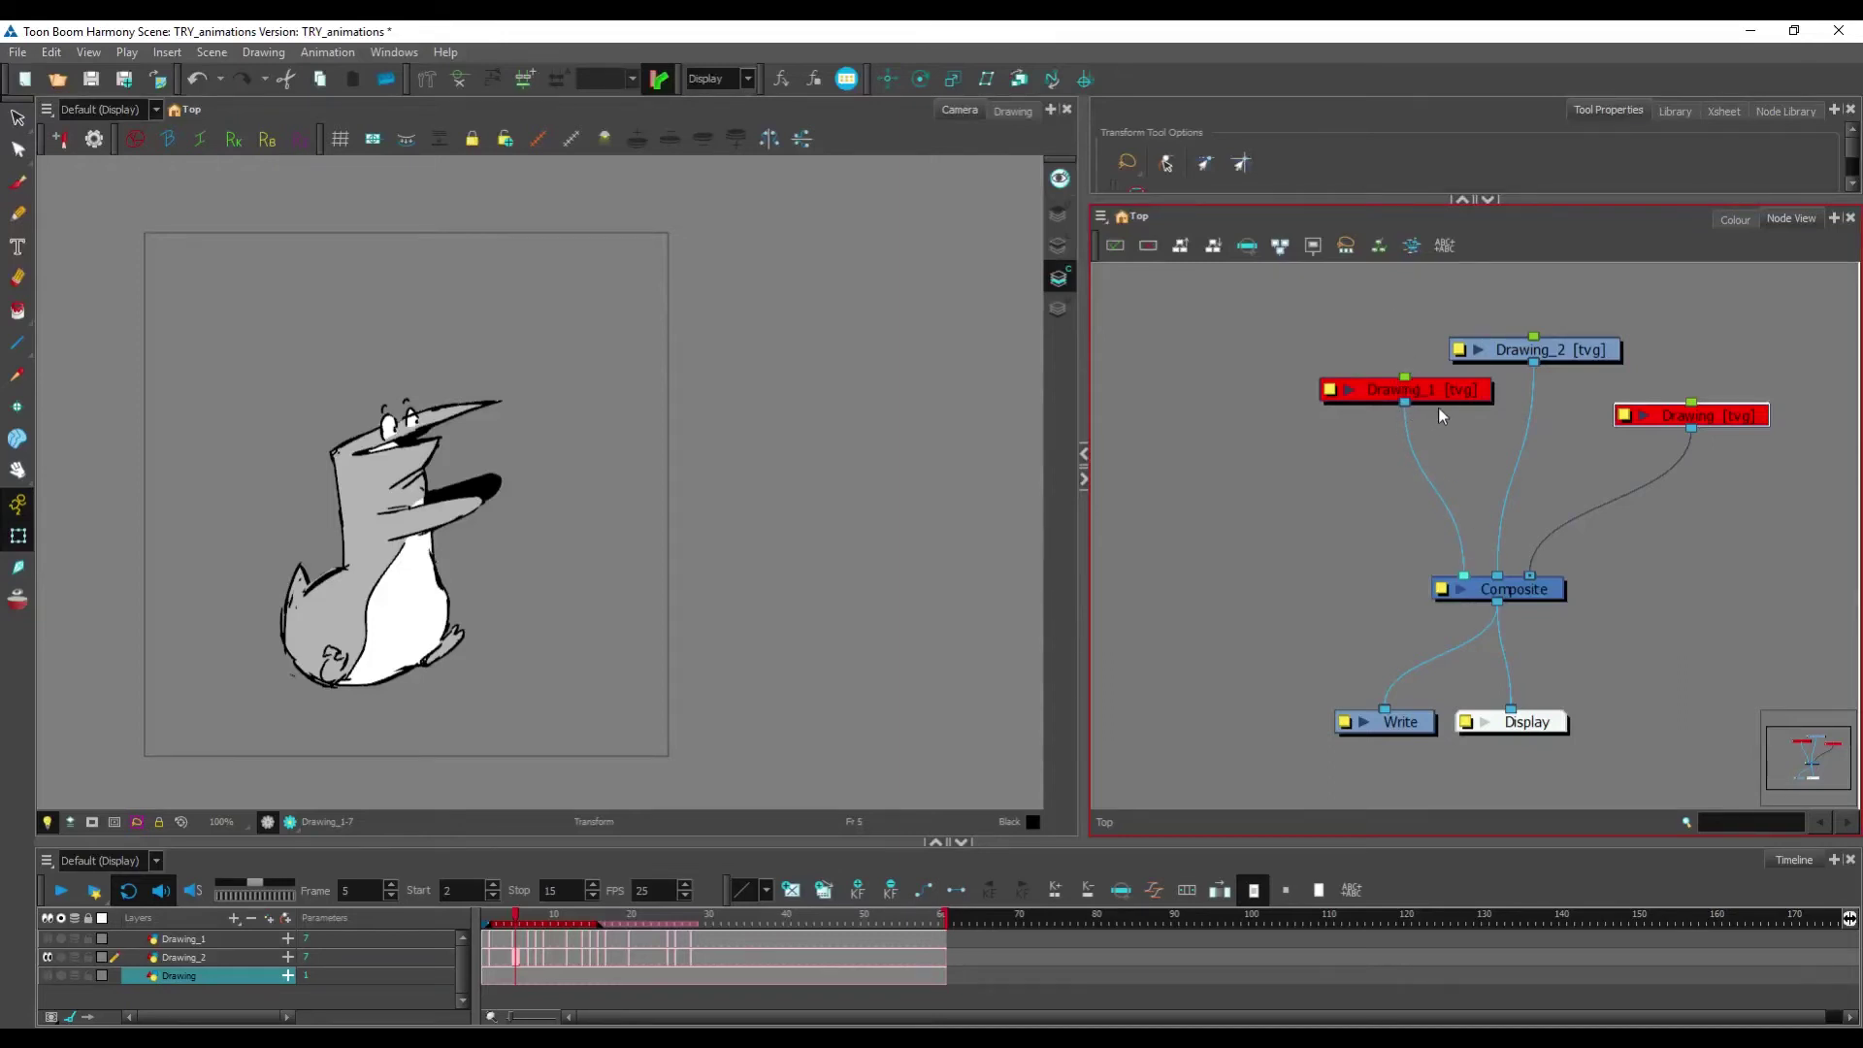
pyautogui.moveTo(1436, 393); pyautogui.dragTo(1399, 408)
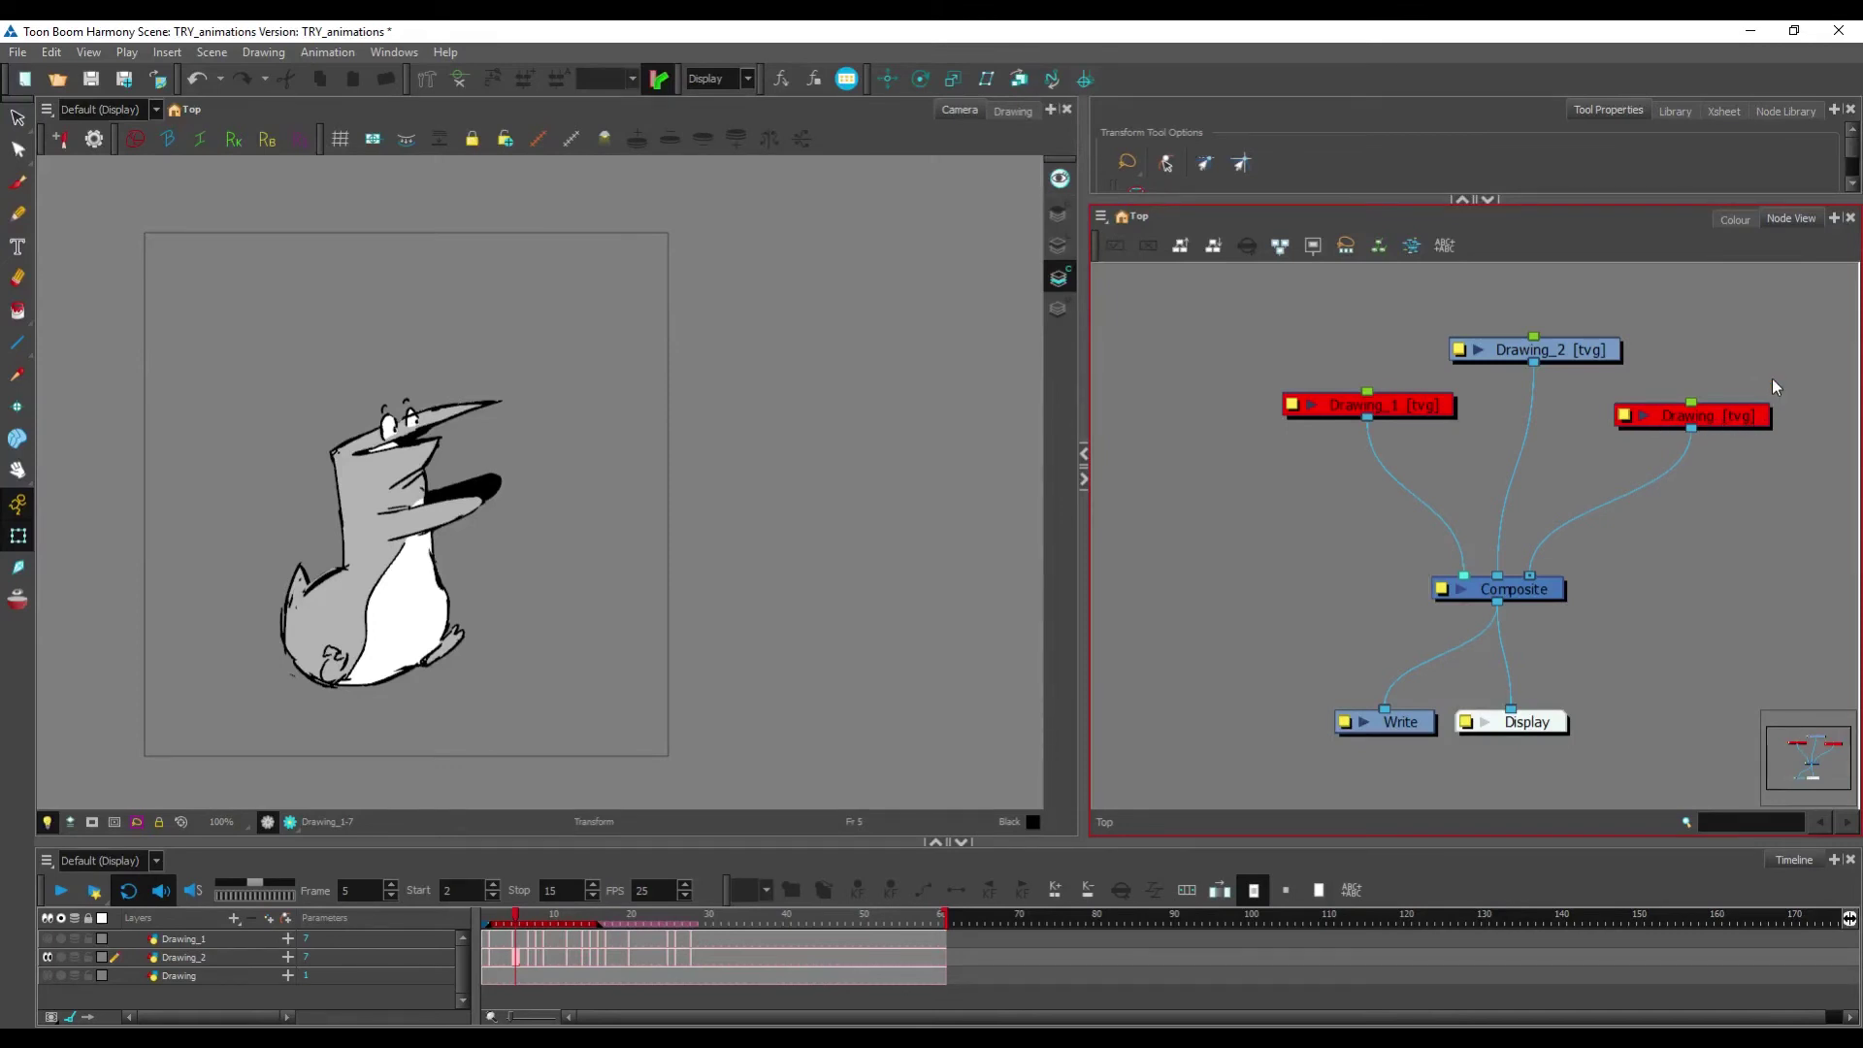
pyautogui.moveTo(1719, 416); pyautogui.dragTo(1716, 418)
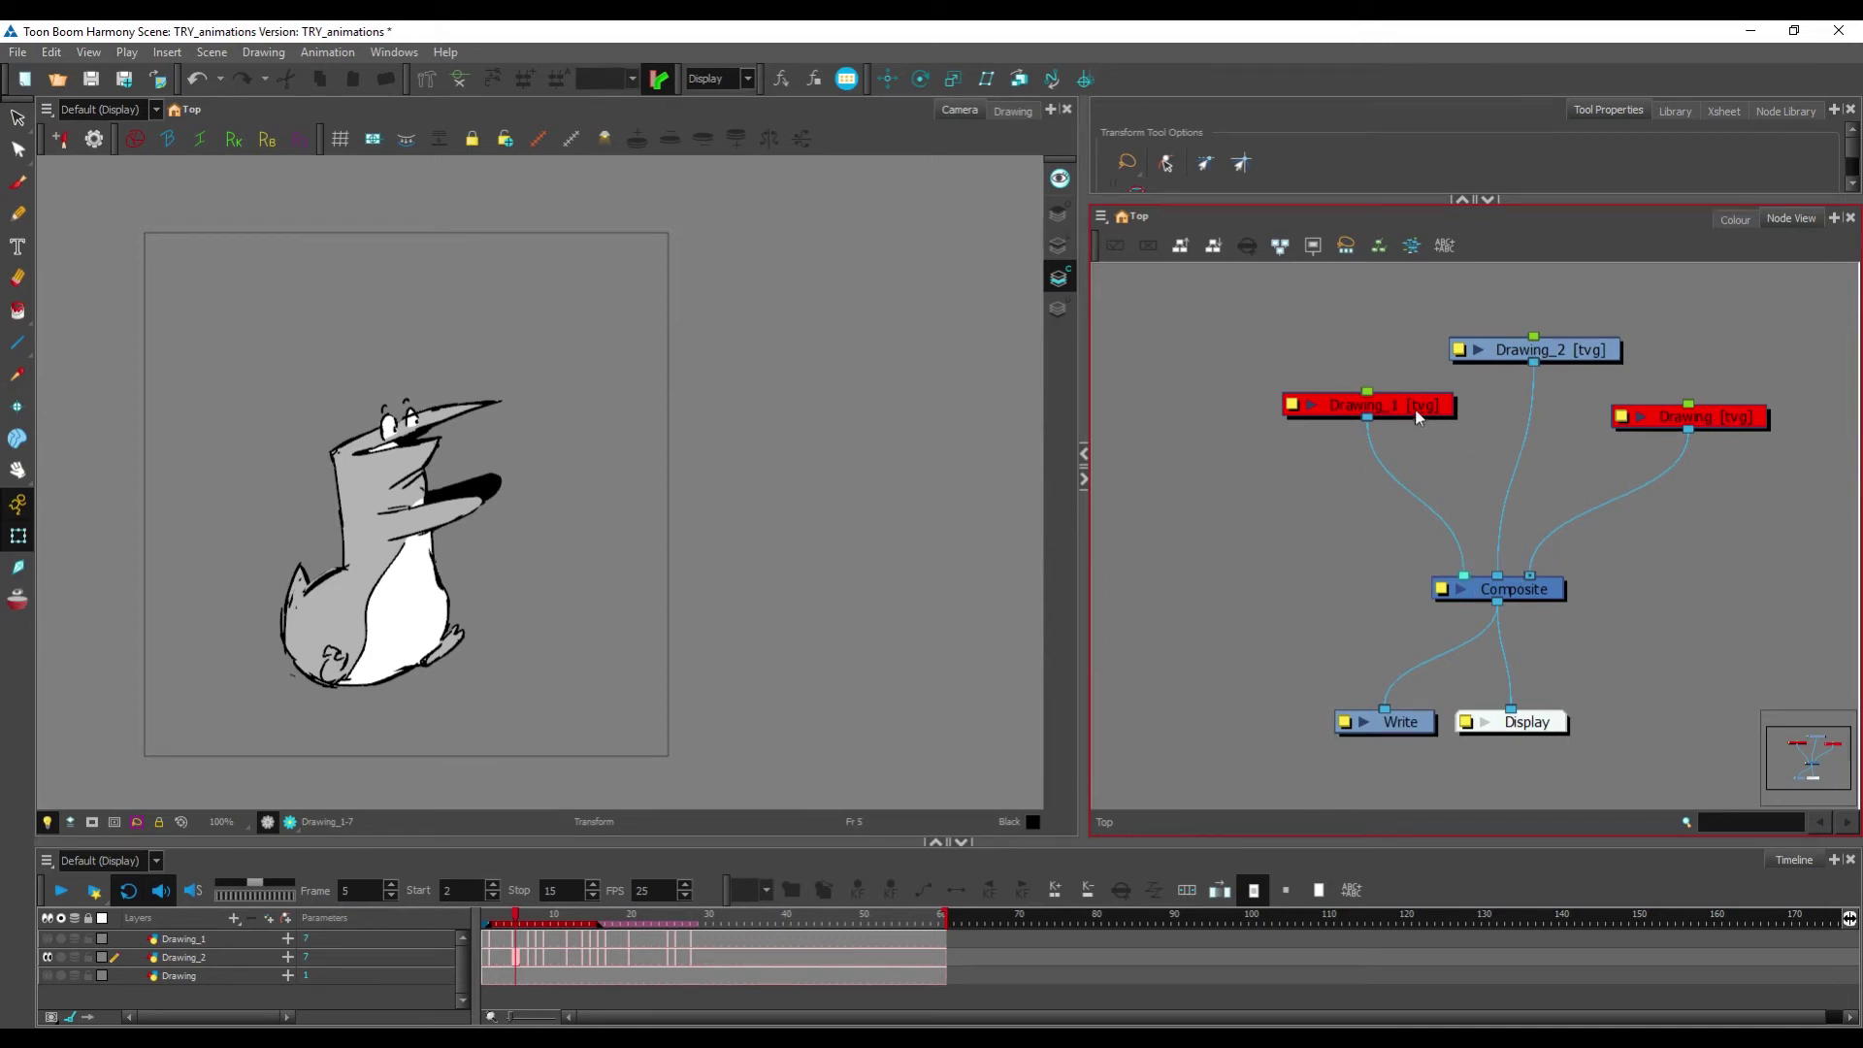
pyautogui.moveTo(1417, 417); pyautogui.dragTo(1389, 429)
pyautogui.moveTo(1701, 410); pyautogui.dragTo(1676, 408)
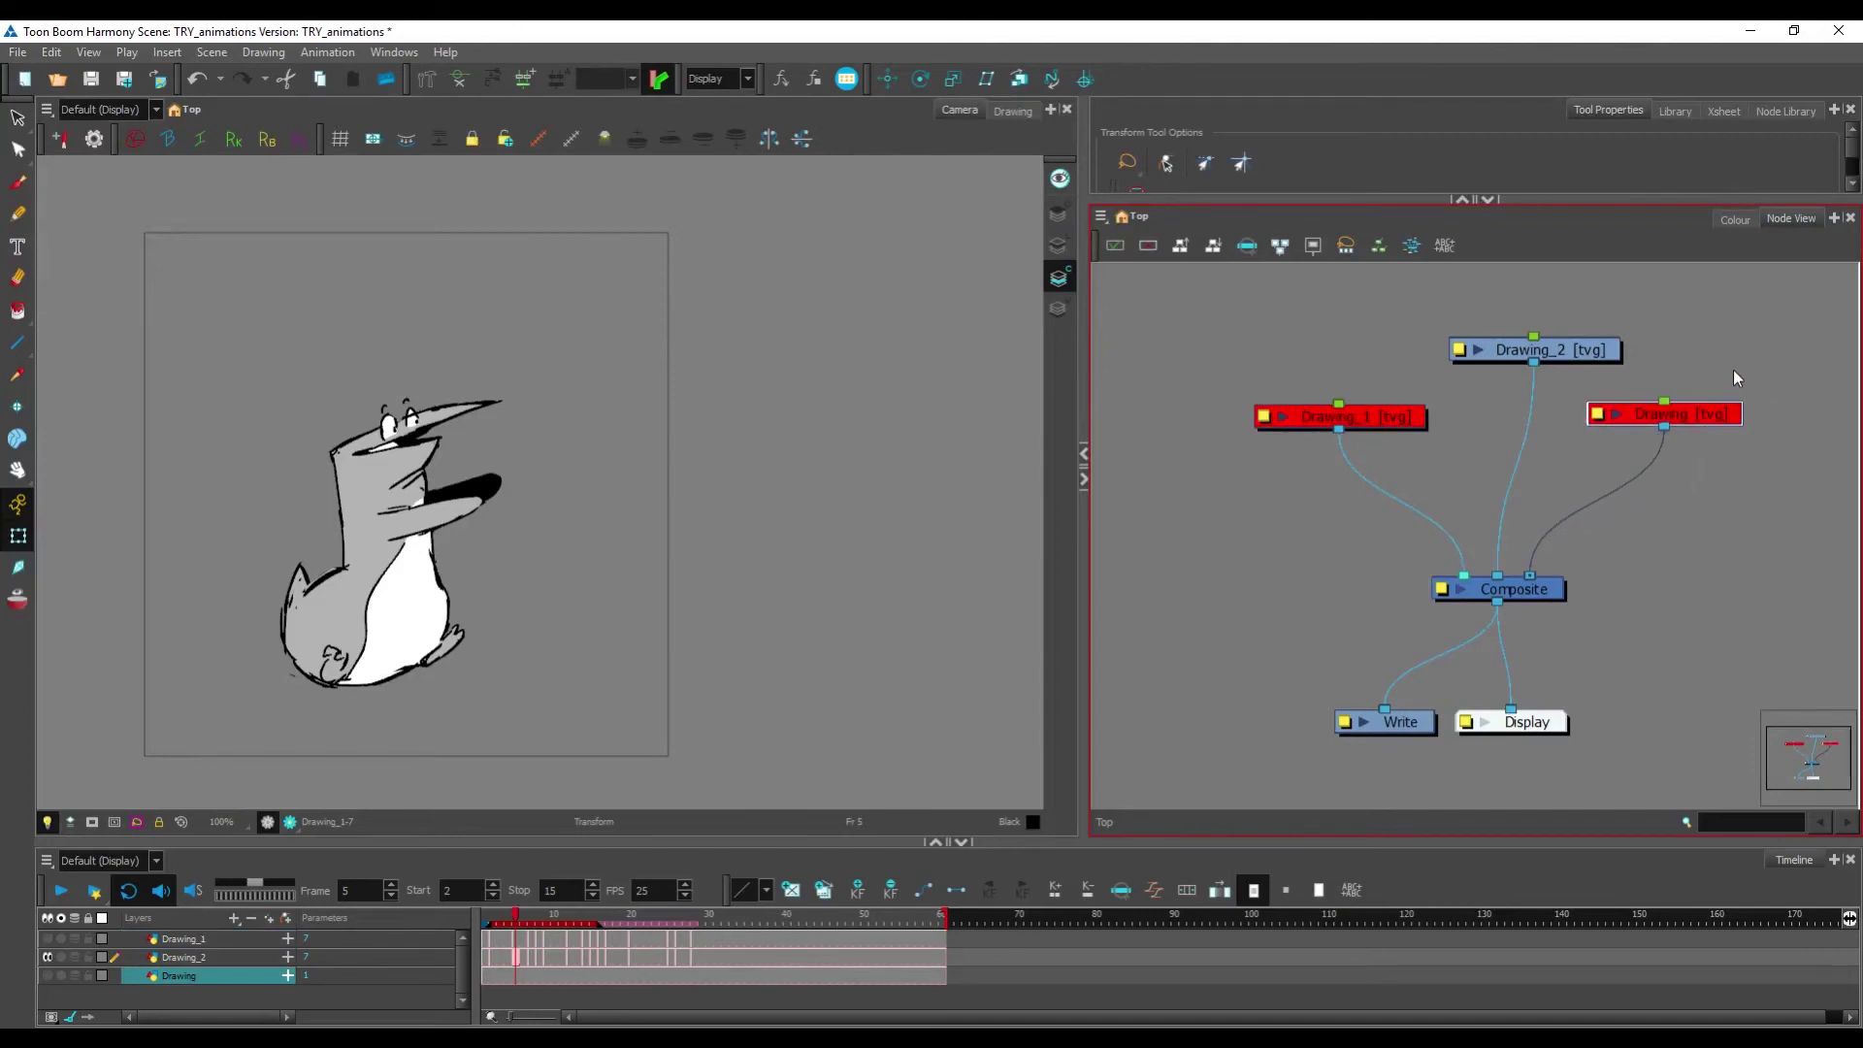
# Step: Enable the Drawing node to show its background in the camera view, and disable it again
pyautogui.click(1710, 450)
pyautogui.click(1711, 419)
pyautogui.press('d')
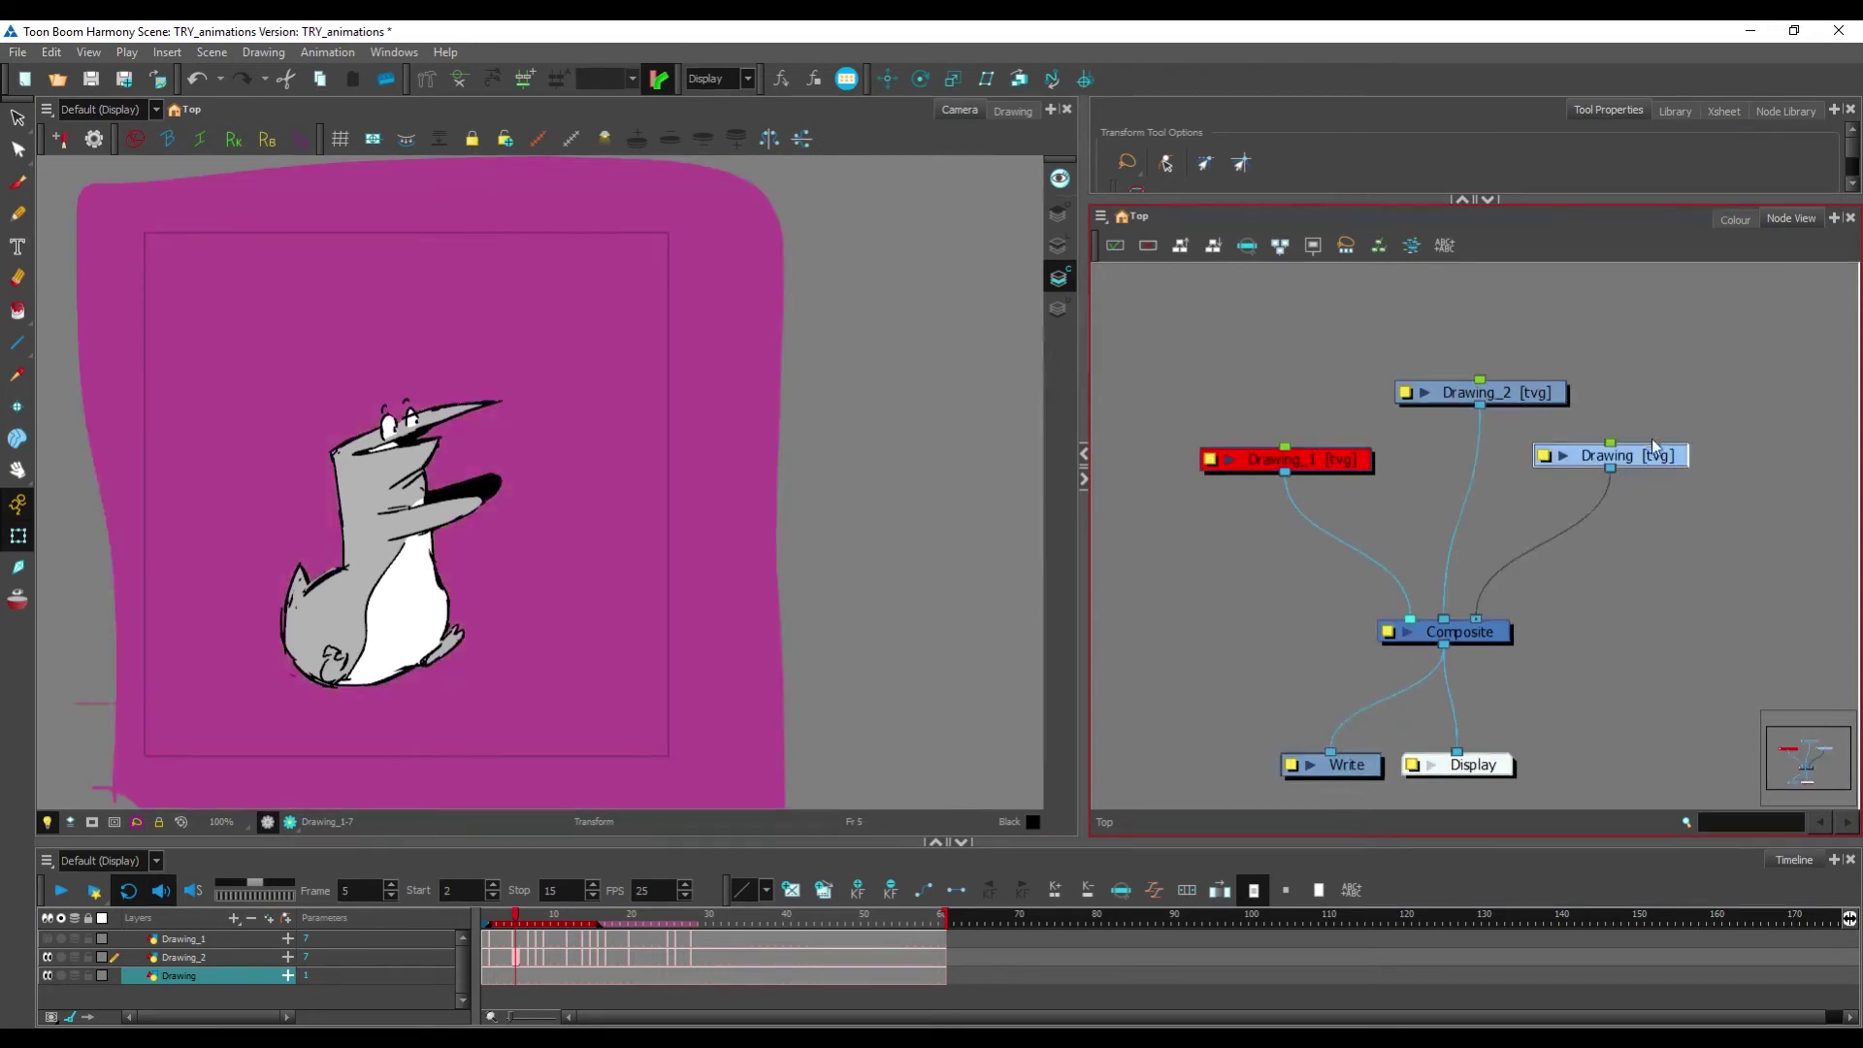
pyautogui.press('d')
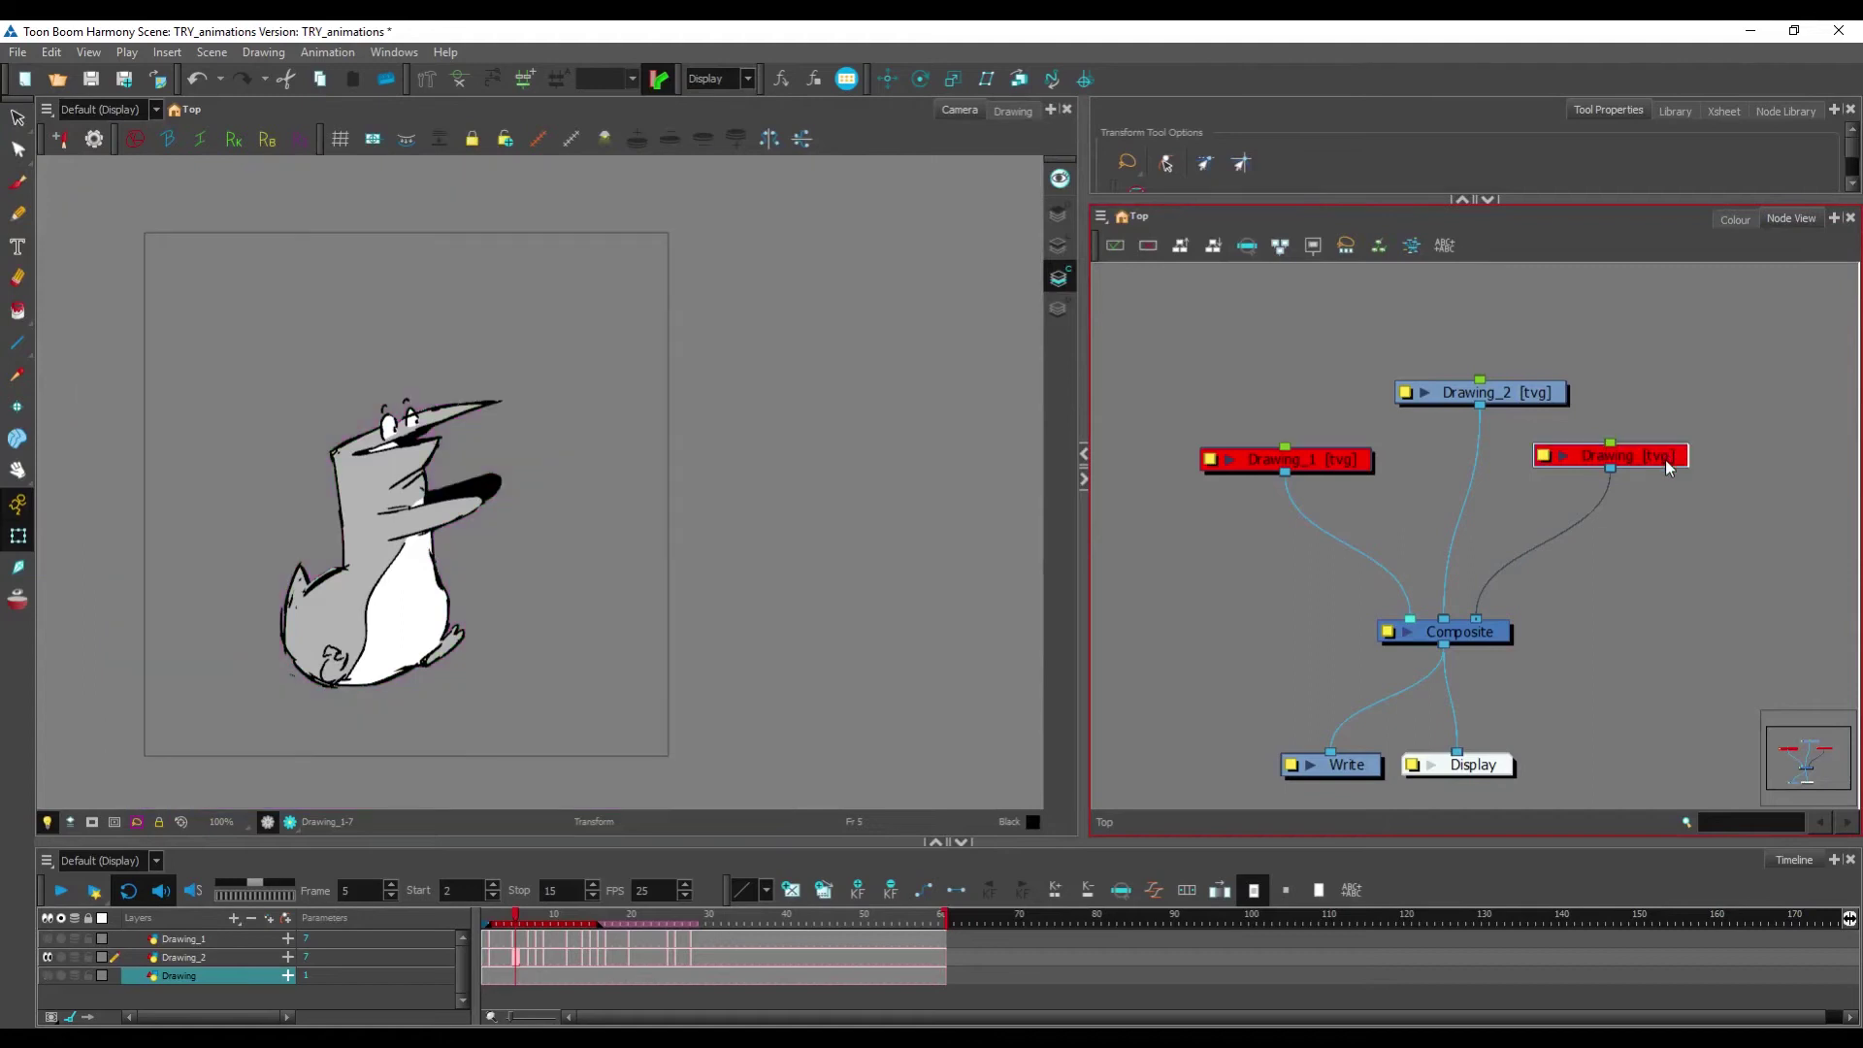
# Step: Move the Drawing node farther out from Drawing_2, and place the Drawing_2 node slightly higher
pyautogui.moveTo(1652, 459); pyautogui.dragTo(1728, 431)
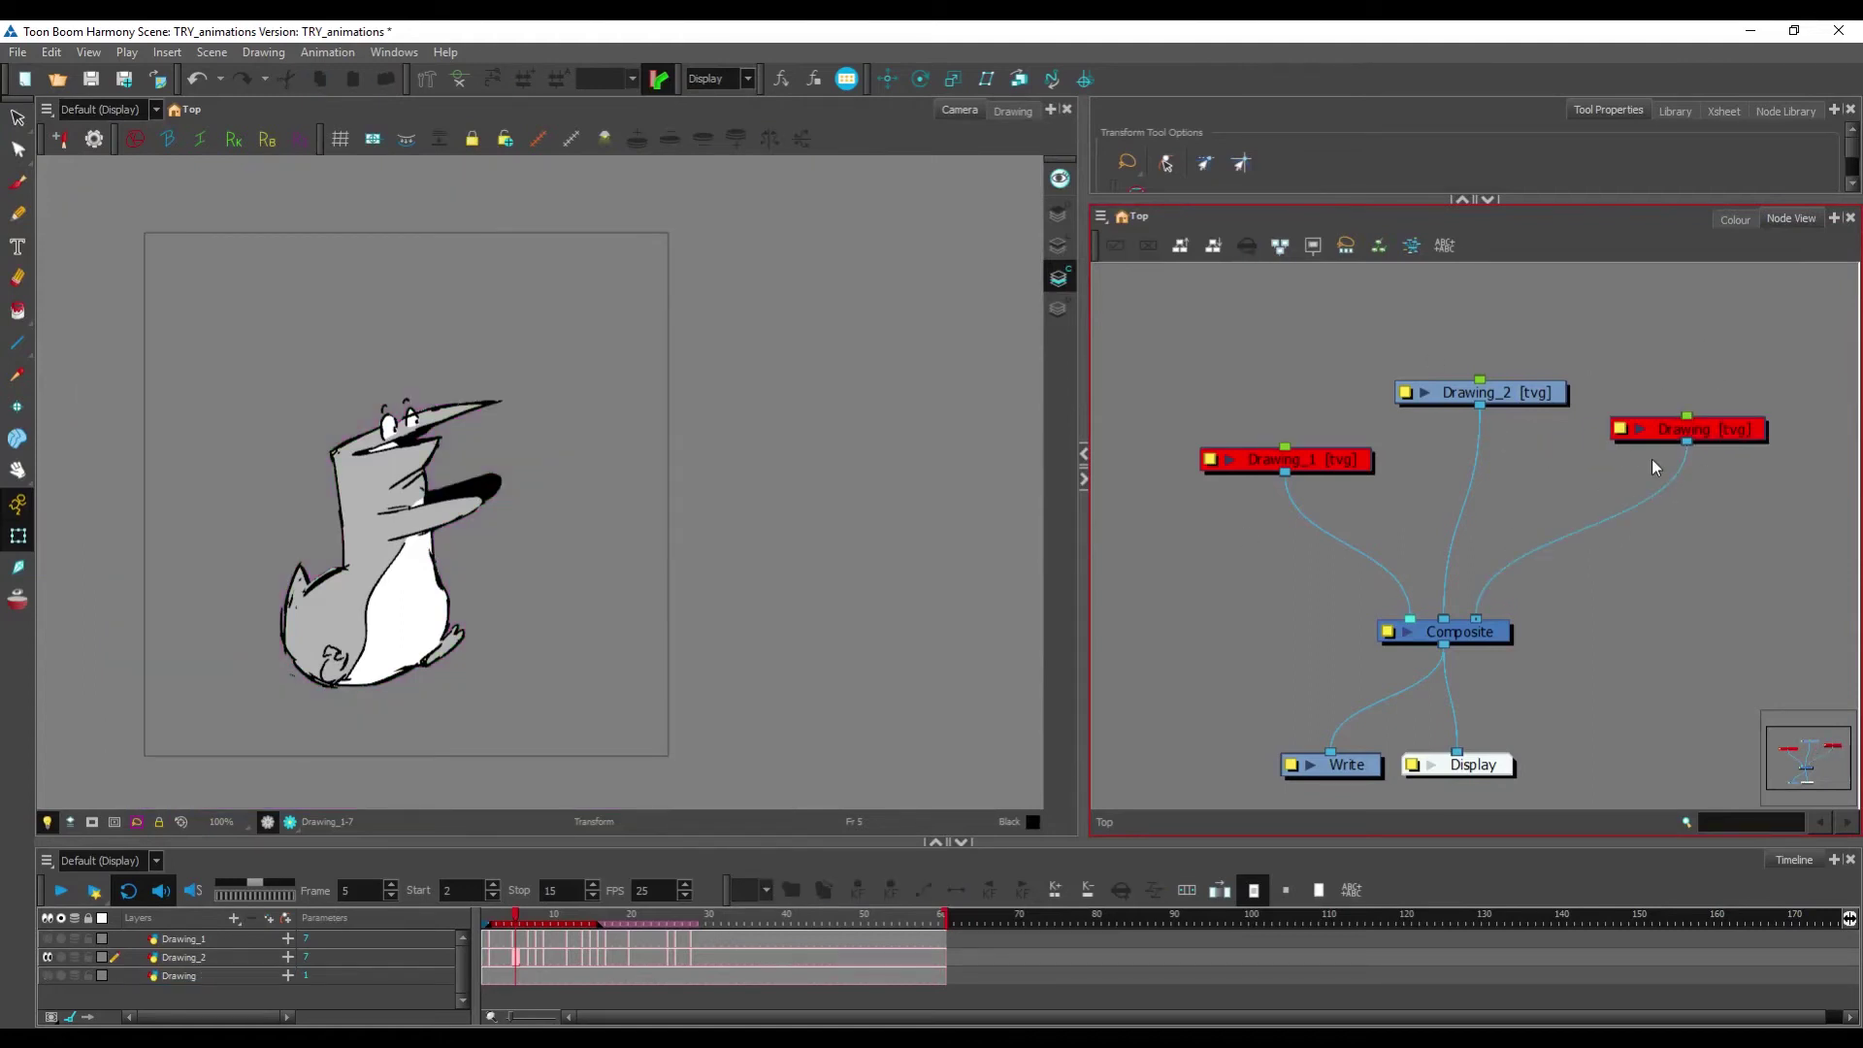
pyautogui.moveTo(1533, 393); pyautogui.dragTo(1539, 378)
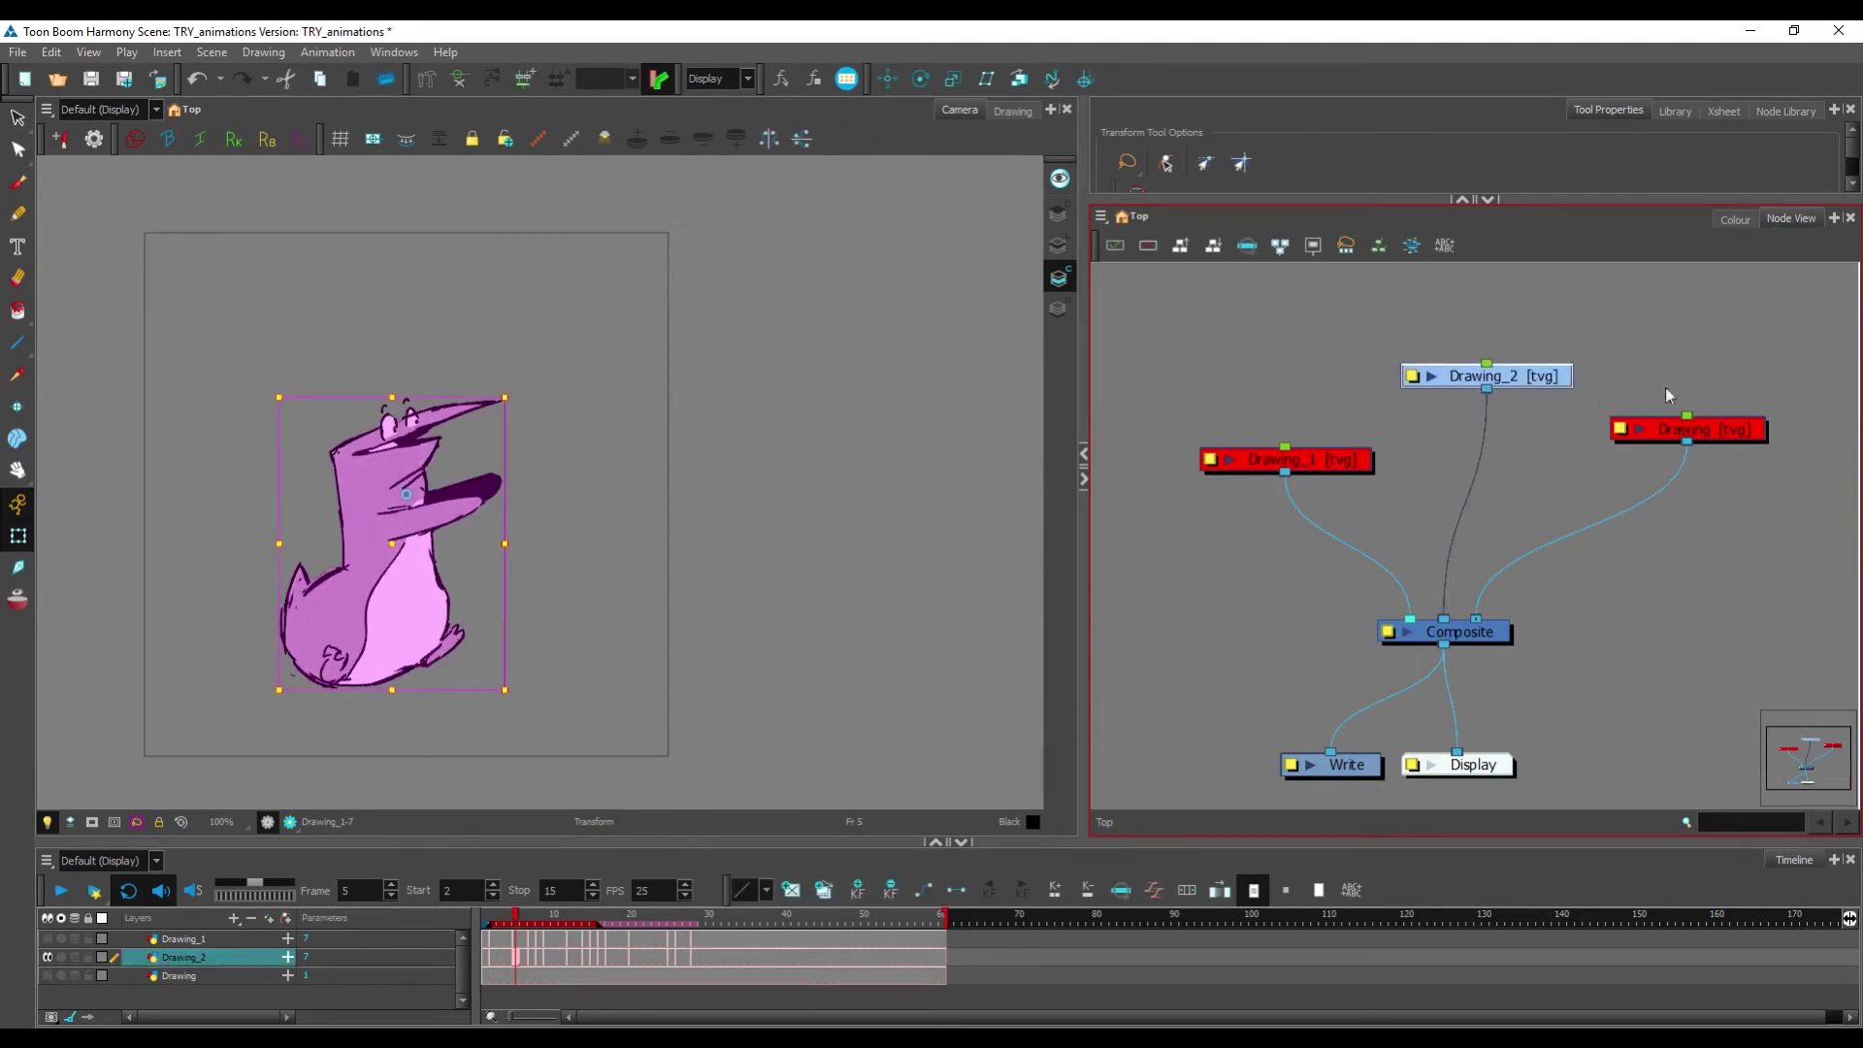
# Step: Spread the Write and Display nodes farther apart below Composite, and bring Composite slightly closer to the drawing nodes
pyautogui.click(1552, 589)
pyautogui.click(1492, 635)
pyautogui.moveTo(1492, 634); pyautogui.dragTo(1596, 541)
pyautogui.click(1532, 609)
pyautogui.moveTo(1373, 656); pyautogui.dragTo(1272, 656)
pyautogui.moveTo(1581, 651); pyautogui.dragTo(1601, 687)
pyautogui.moveTo(1647, 586); pyautogui.dragTo(1451, 830)
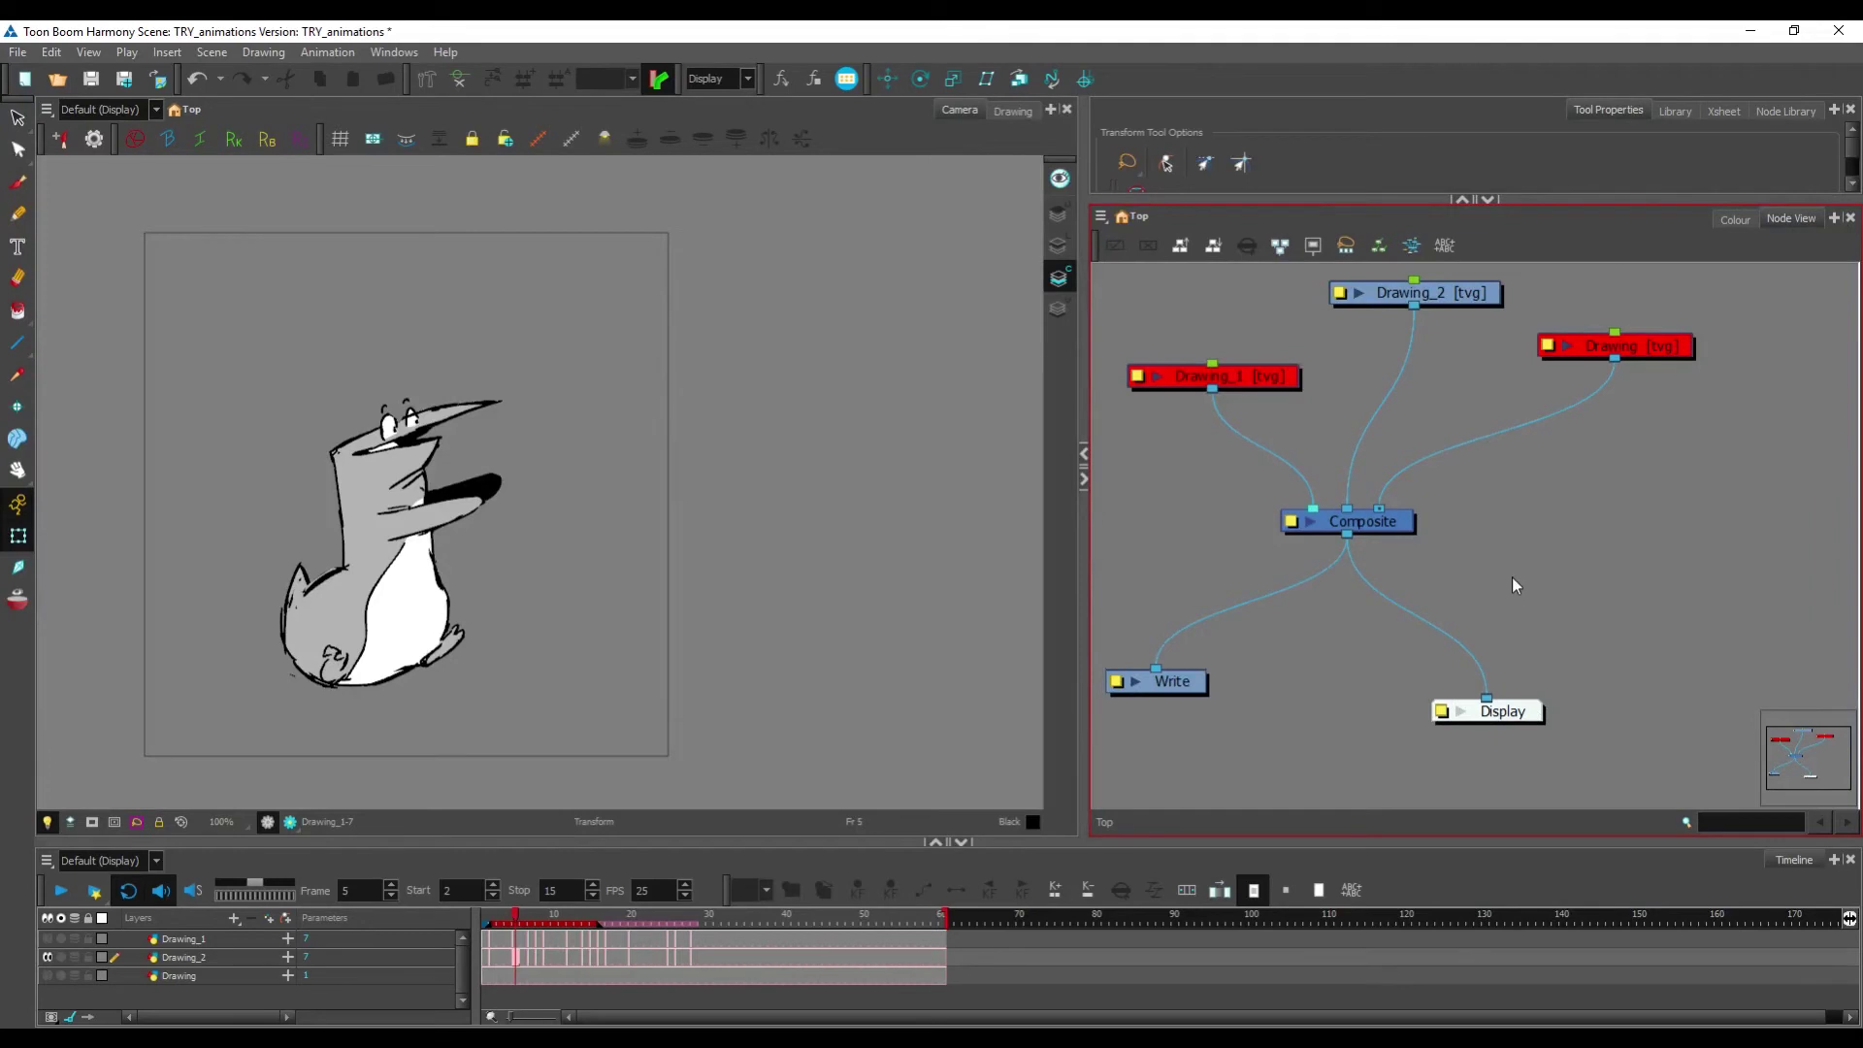
pyautogui.moveTo(1508, 571); pyautogui.dragTo(1559, 540)
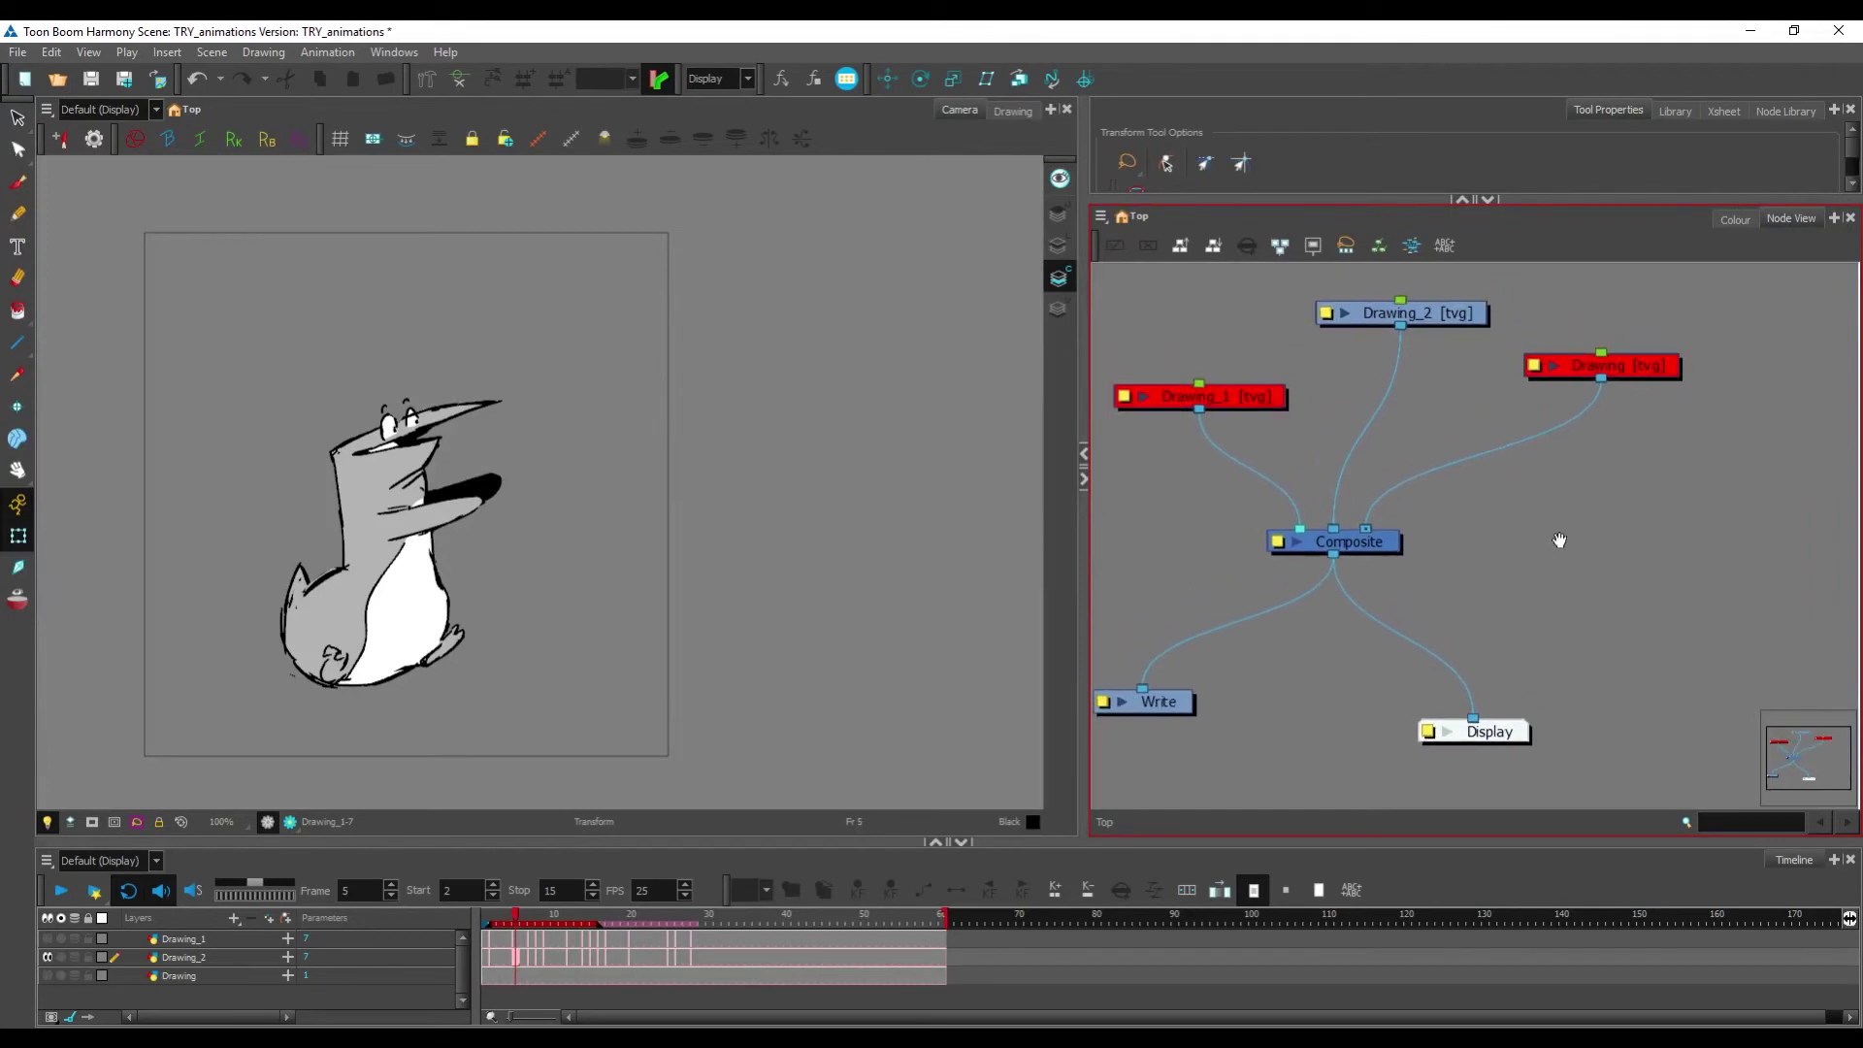
# Step: Enable the Drawing node so its background shows behind the penguin in the camera view
pyautogui.click(1628, 368)
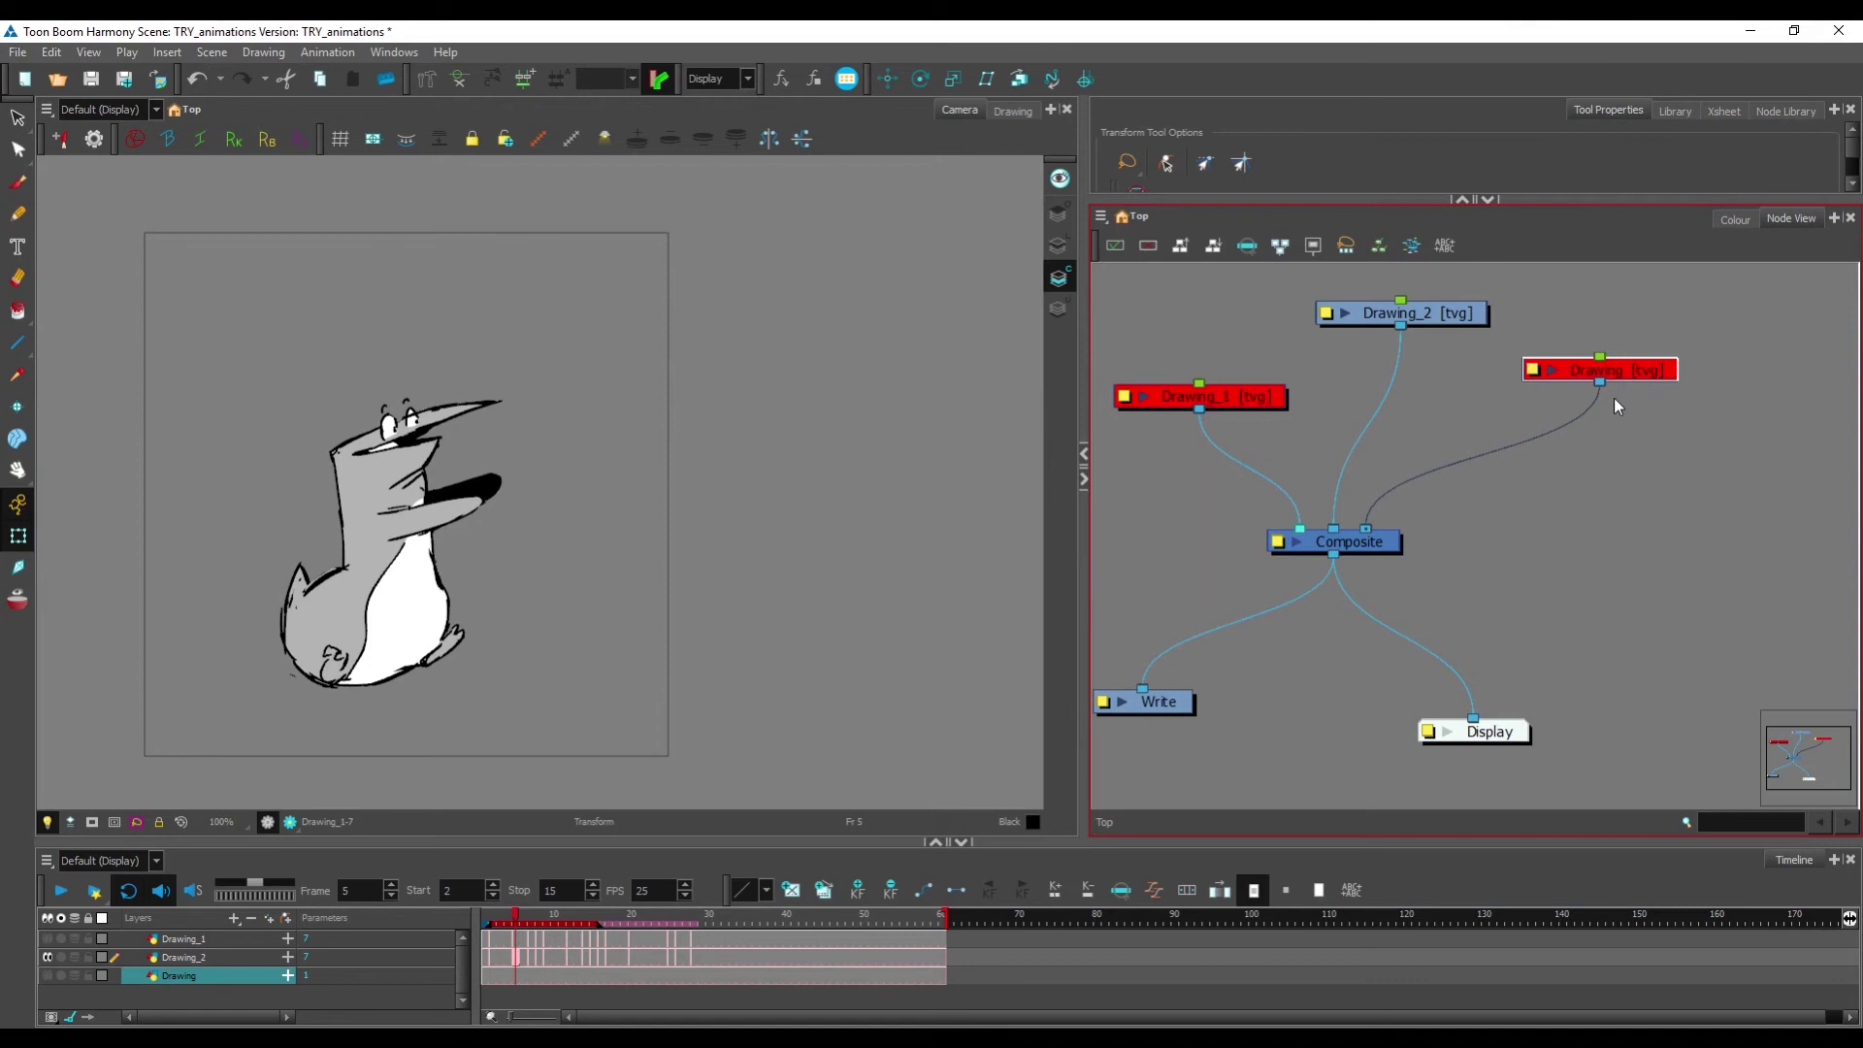
pyautogui.press('d')
pyautogui.moveTo(1584, 502); pyautogui.dragTo(1561, 438)
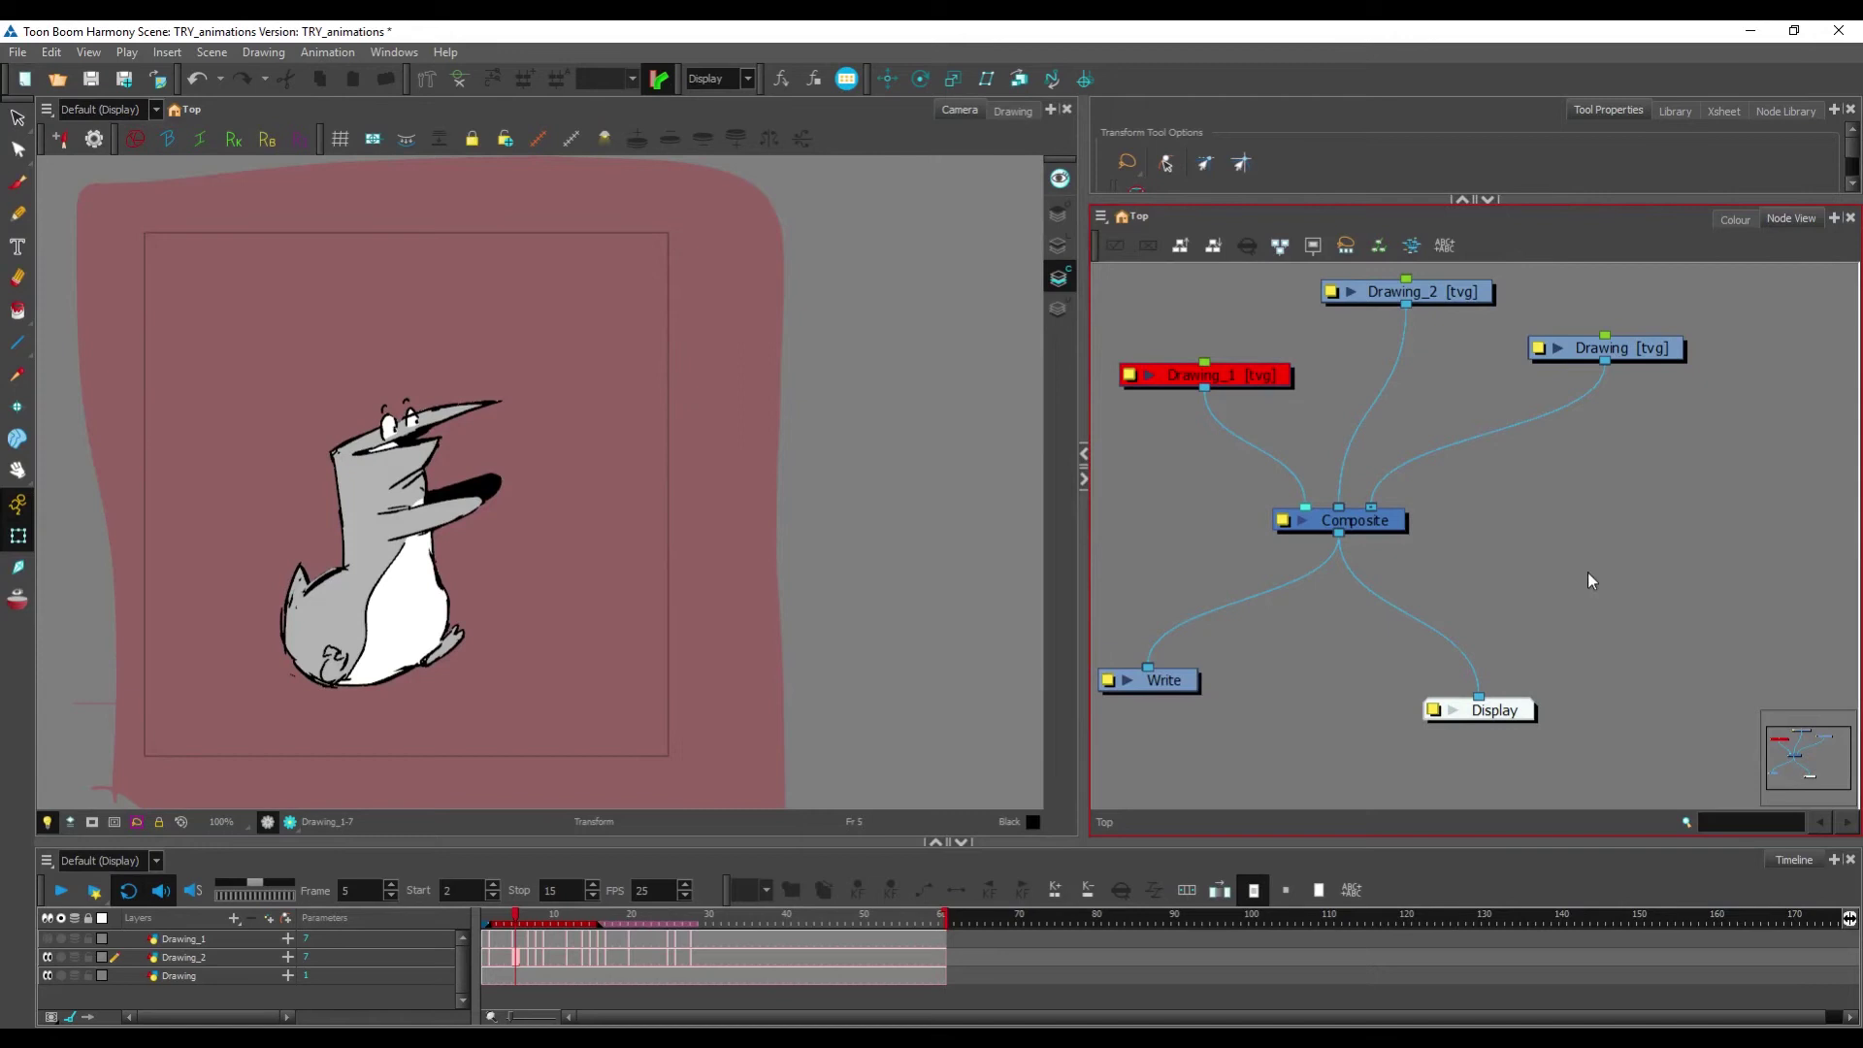
# Step: Disconnect Composite from the Display node and connect the Drawing node directly to Display instead
pyautogui.moveTo(1477, 695); pyautogui.dragTo(1348, 644)
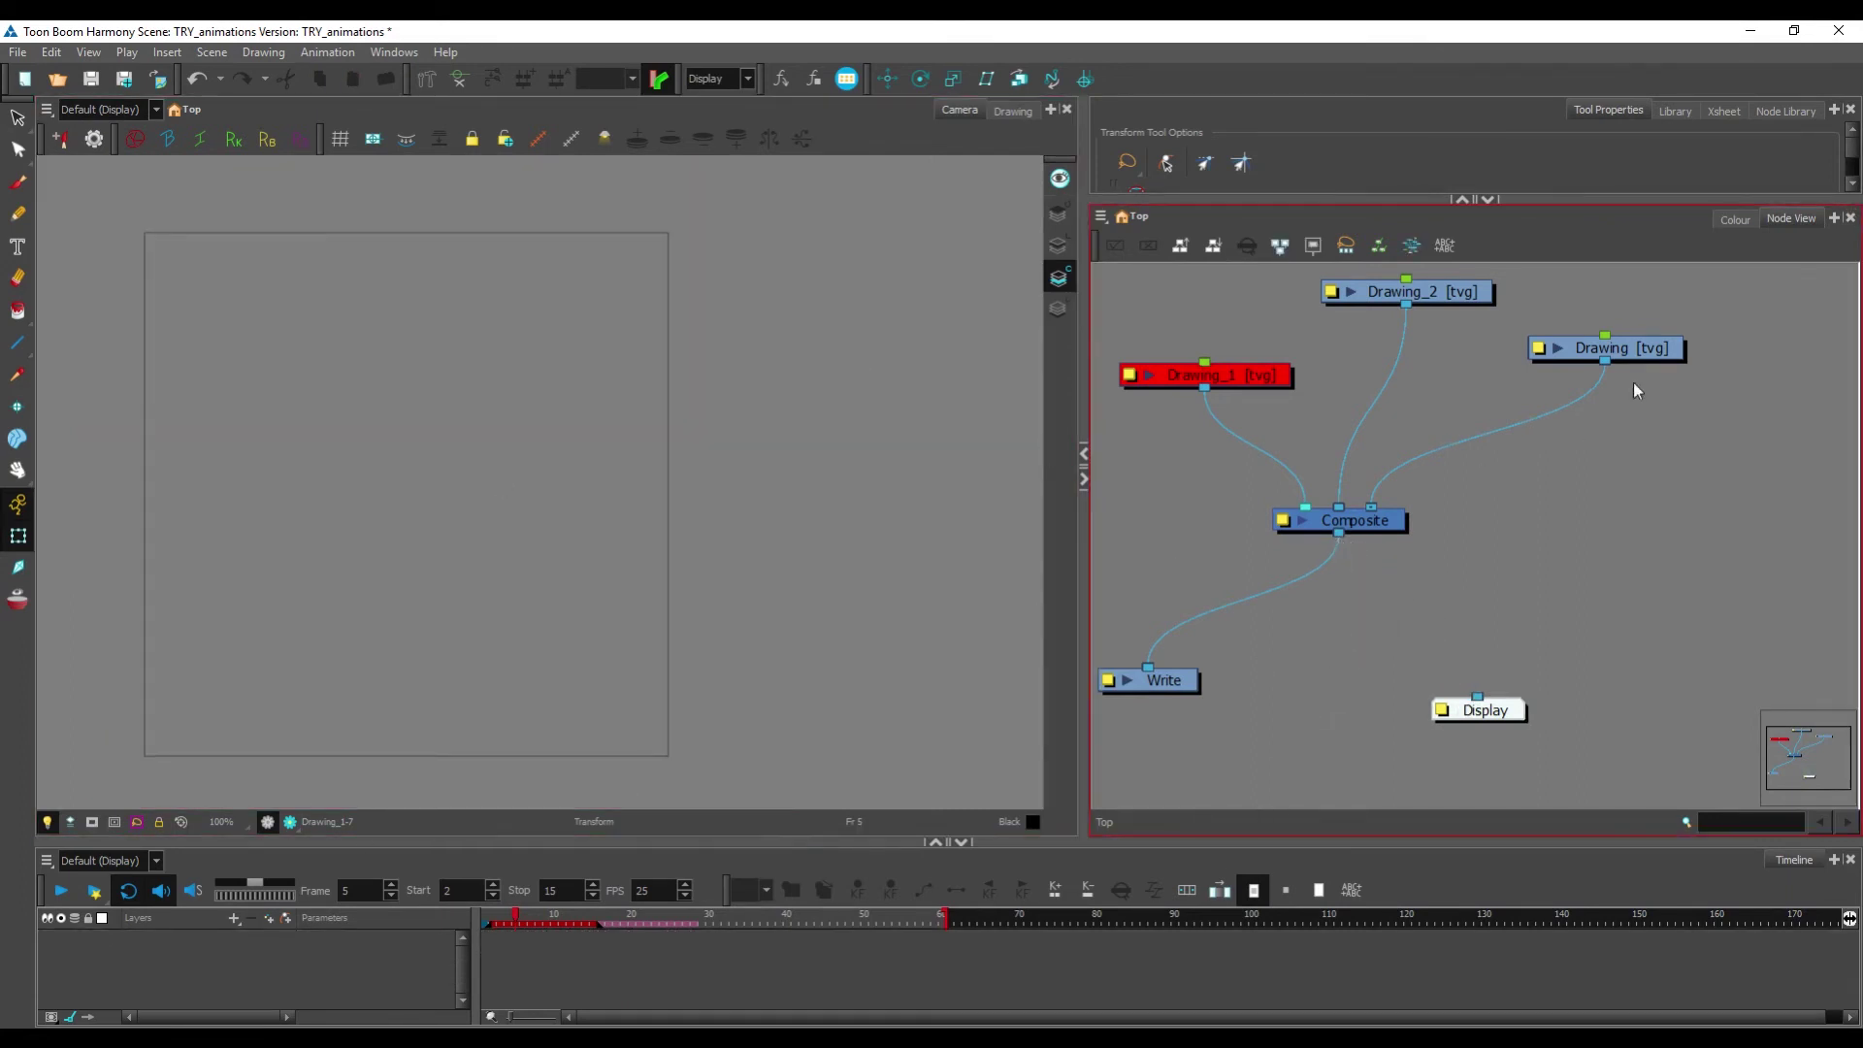
pyautogui.moveTo(1604, 362); pyautogui.dragTo(1609, 480)
pyautogui.moveTo(1491, 645)
pyautogui.mouseDown()
pyautogui.moveTo(1499, 677)
pyautogui.moveTo(1478, 696)
pyautogui.mouseUp()
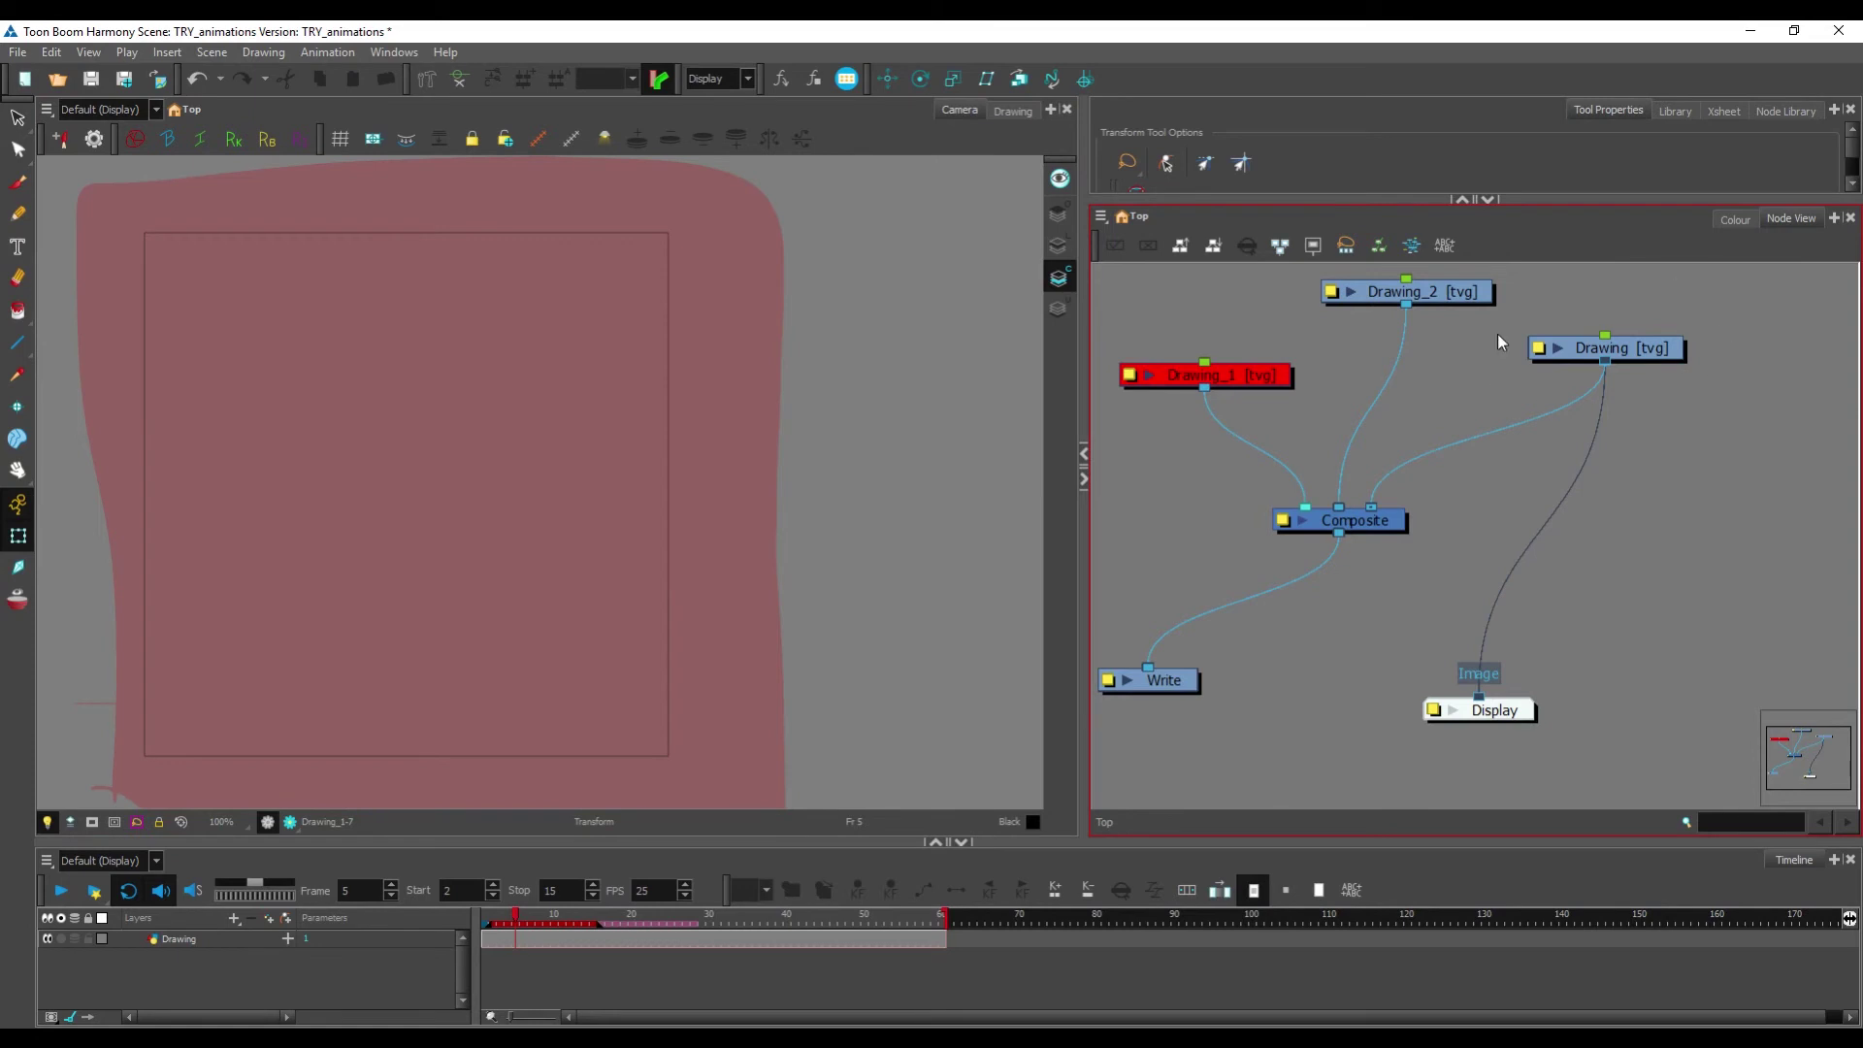
# Step: Remove the direct link between Drawing and Display, and reconnect Composite's output to the Display node
pyautogui.moveTo(1480, 626); pyautogui.dragTo(1552, 587)
pyautogui.moveTo(1337, 540)
pyautogui.mouseDown()
pyautogui.moveTo(1484, 679)
pyautogui.moveTo(1478, 695)
pyautogui.mouseUp()
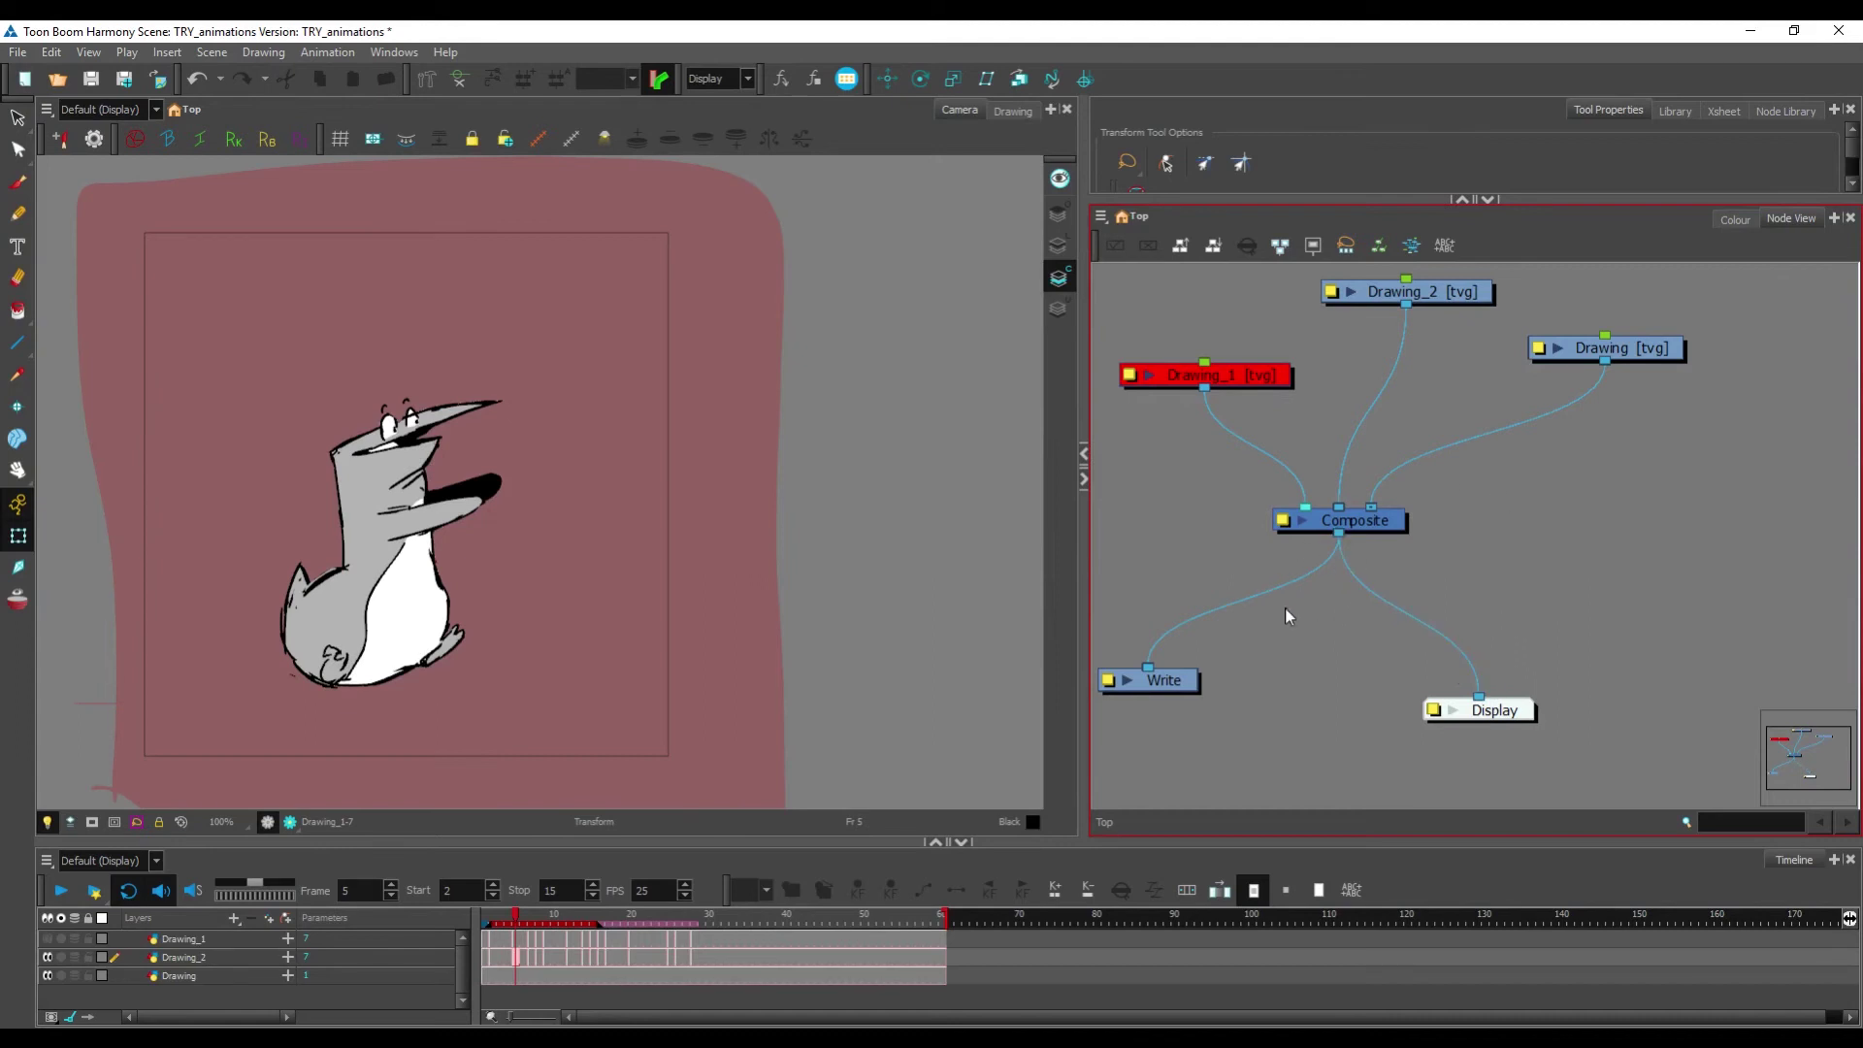
# Step: Arrange the Write and Display nodes at about the same height below Composite
pyautogui.moveTo(1264, 601); pyautogui.dragTo(1326, 582)
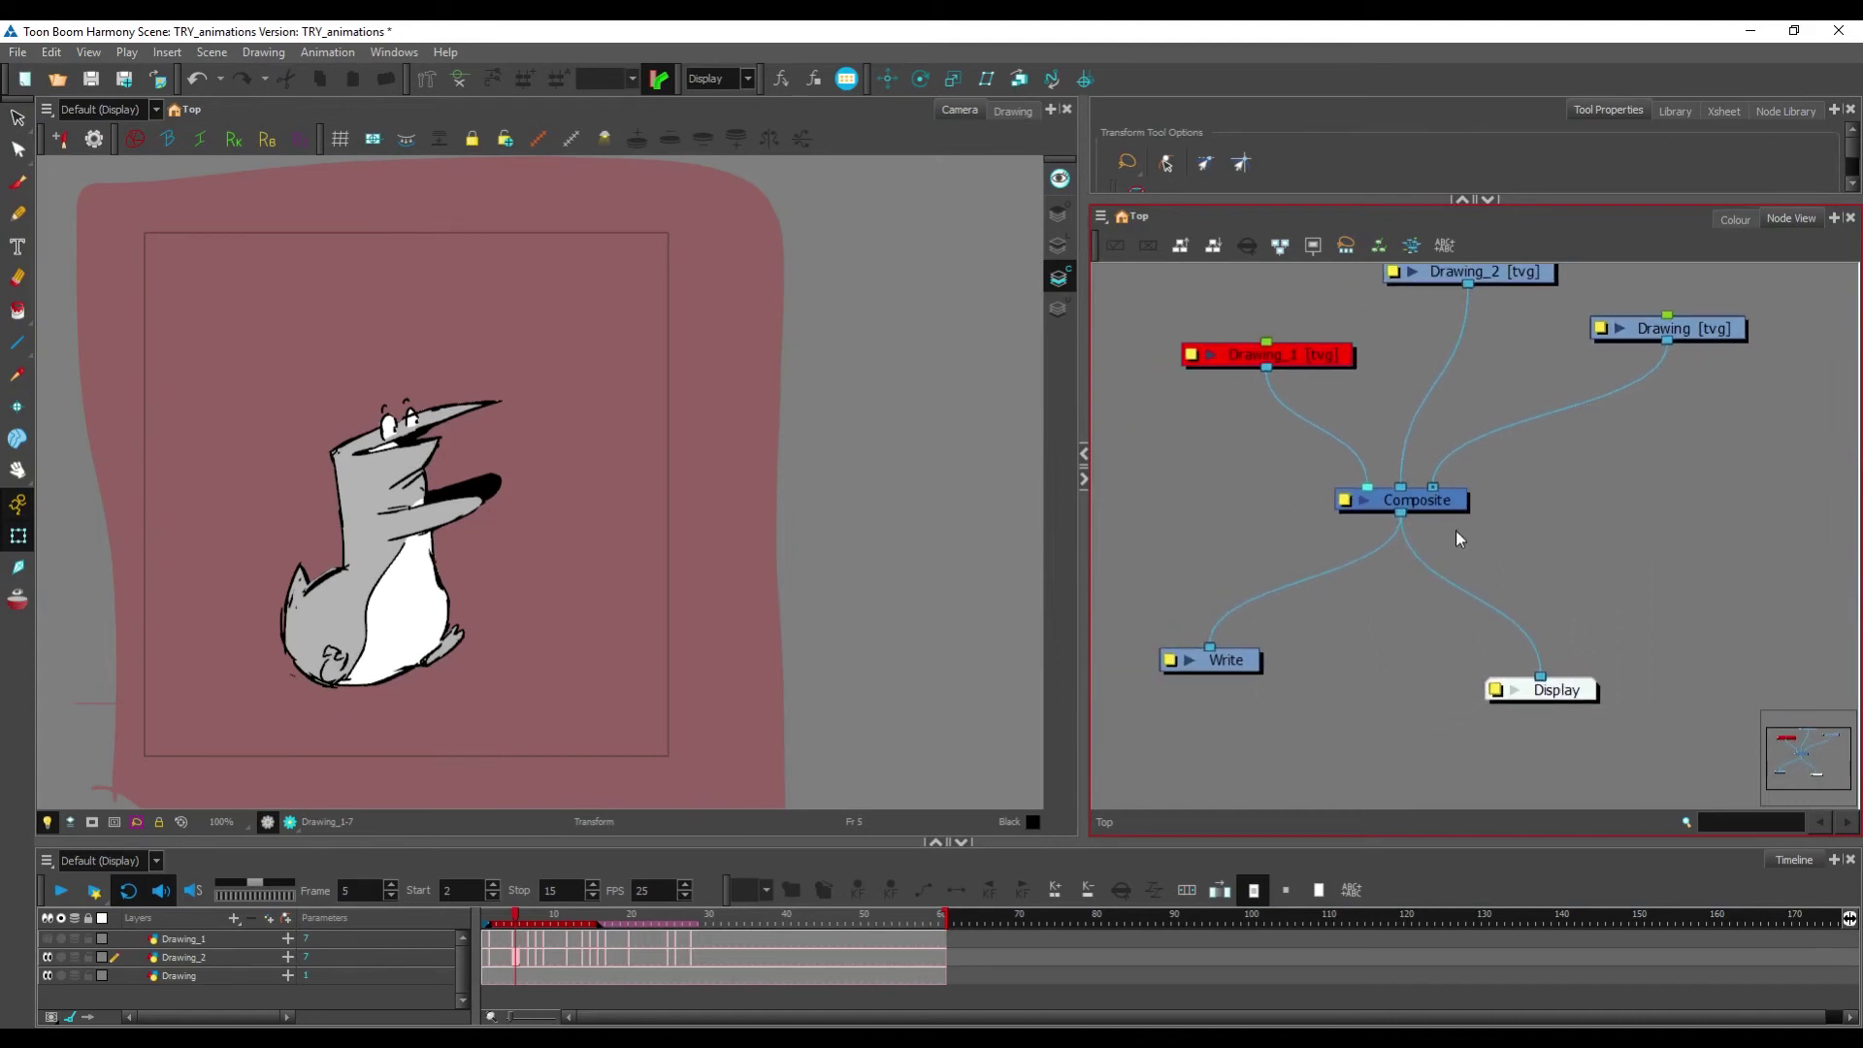
pyautogui.moveTo(1419, 502); pyautogui.dragTo(1417, 501)
pyautogui.click(1232, 664)
pyautogui.moveTo(1234, 669); pyautogui.dragTo(1229, 685)
pyautogui.moveTo(1568, 691); pyautogui.dragTo(1559, 677)
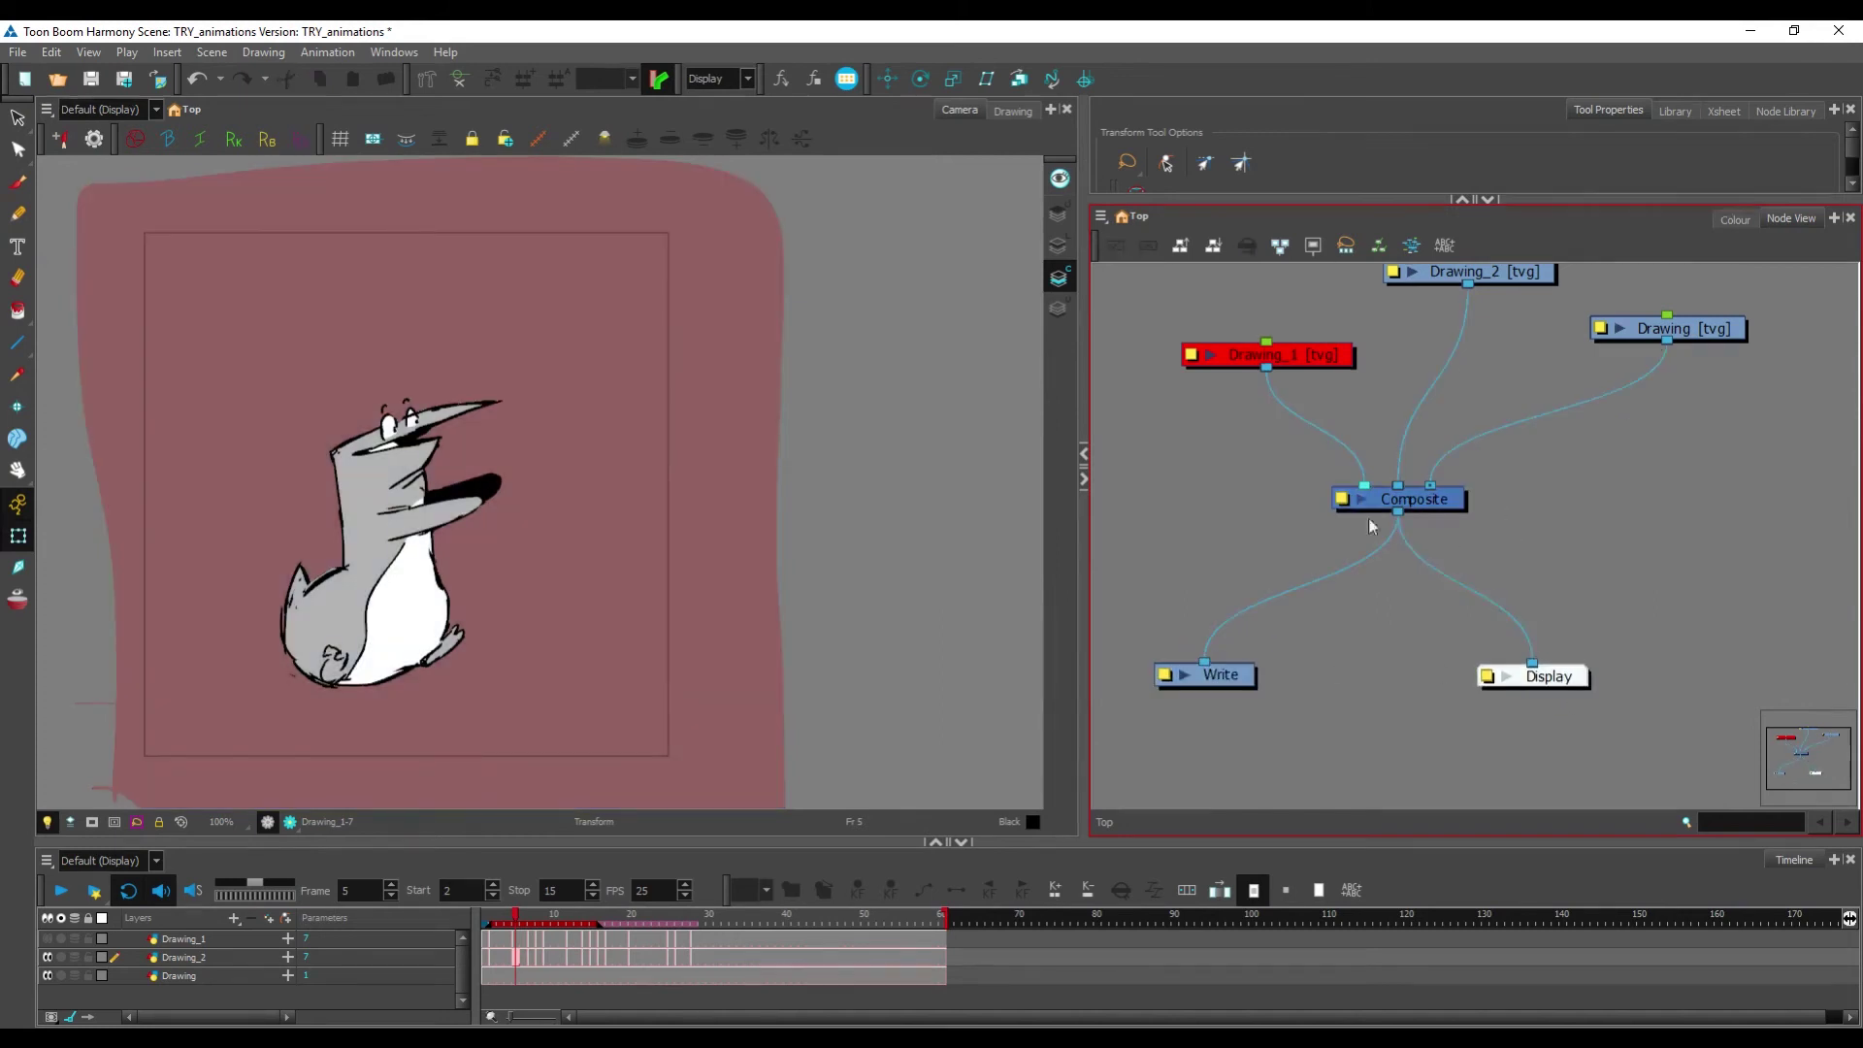
pyautogui.moveTo(1407, 520); pyautogui.dragTo(1457, 593)
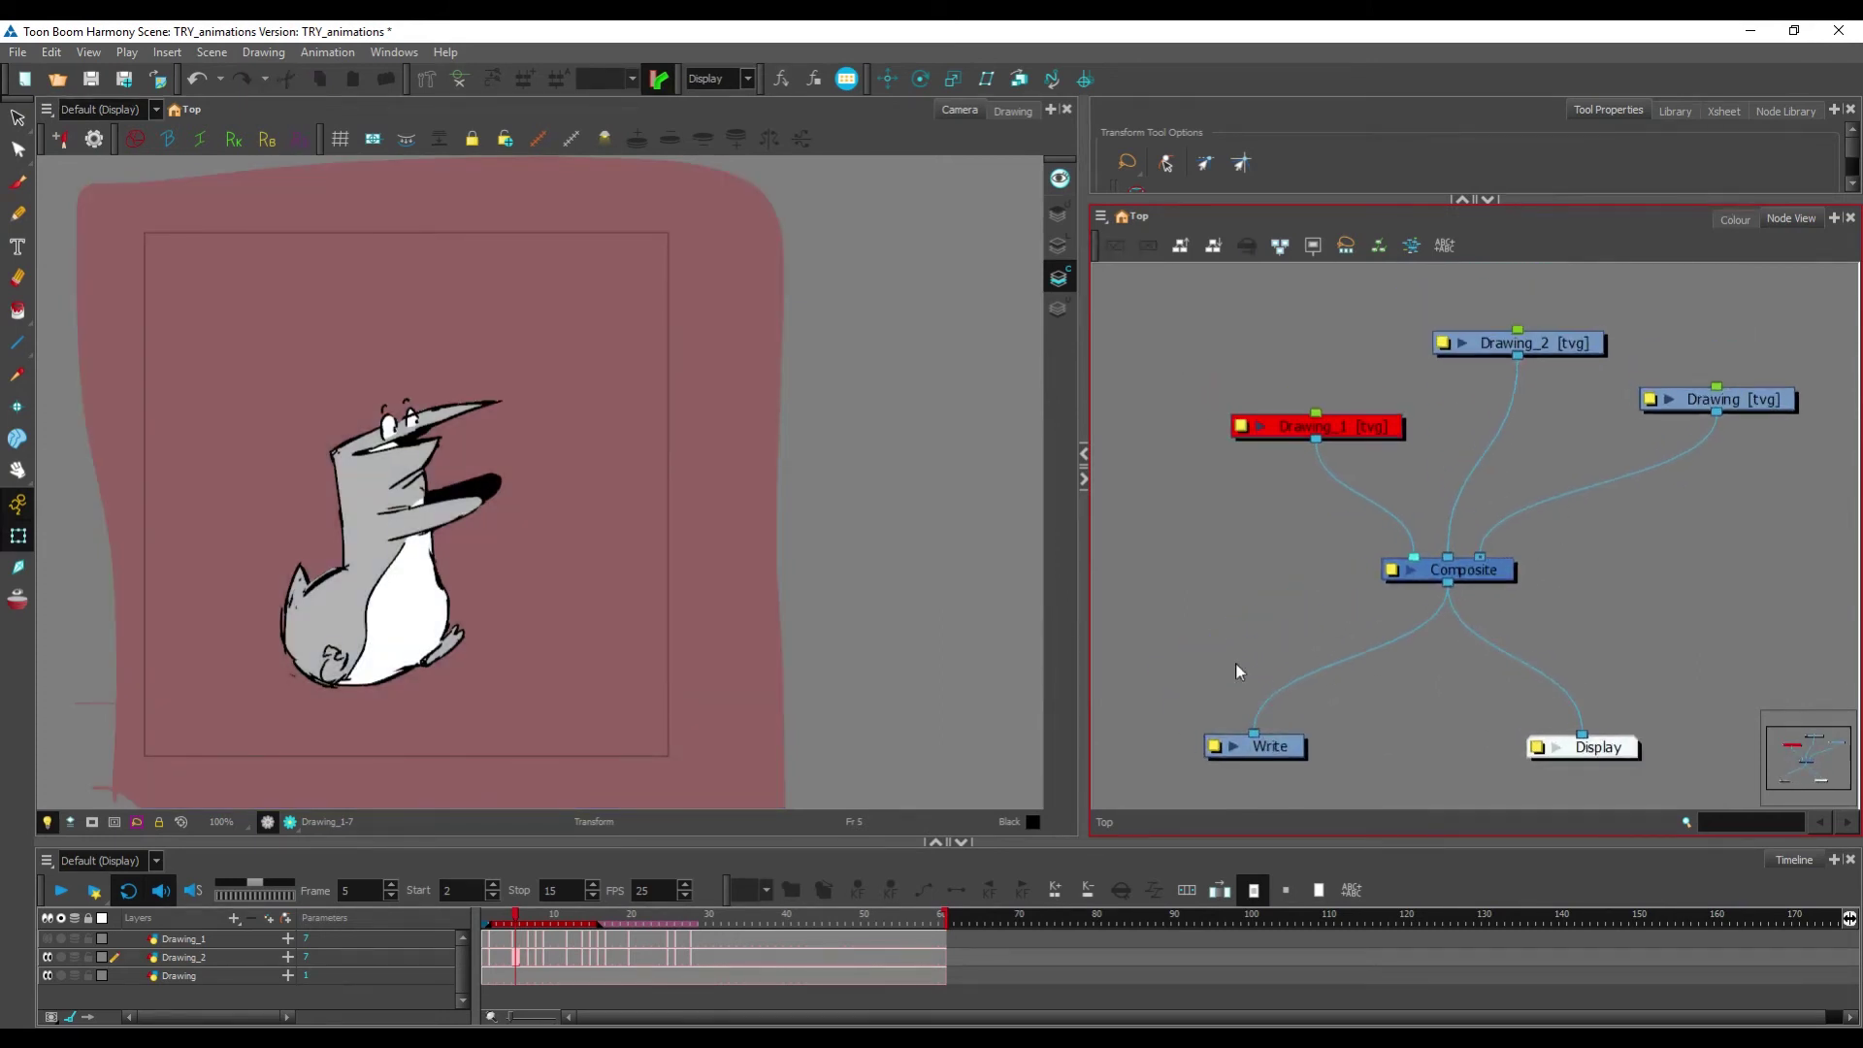
# Step: Move the Display and Write nodes slightly closer together beneath the Composite node
pyautogui.click(1453, 572)
pyautogui.moveTo(1525, 630); pyautogui.dragTo(1500, 598)
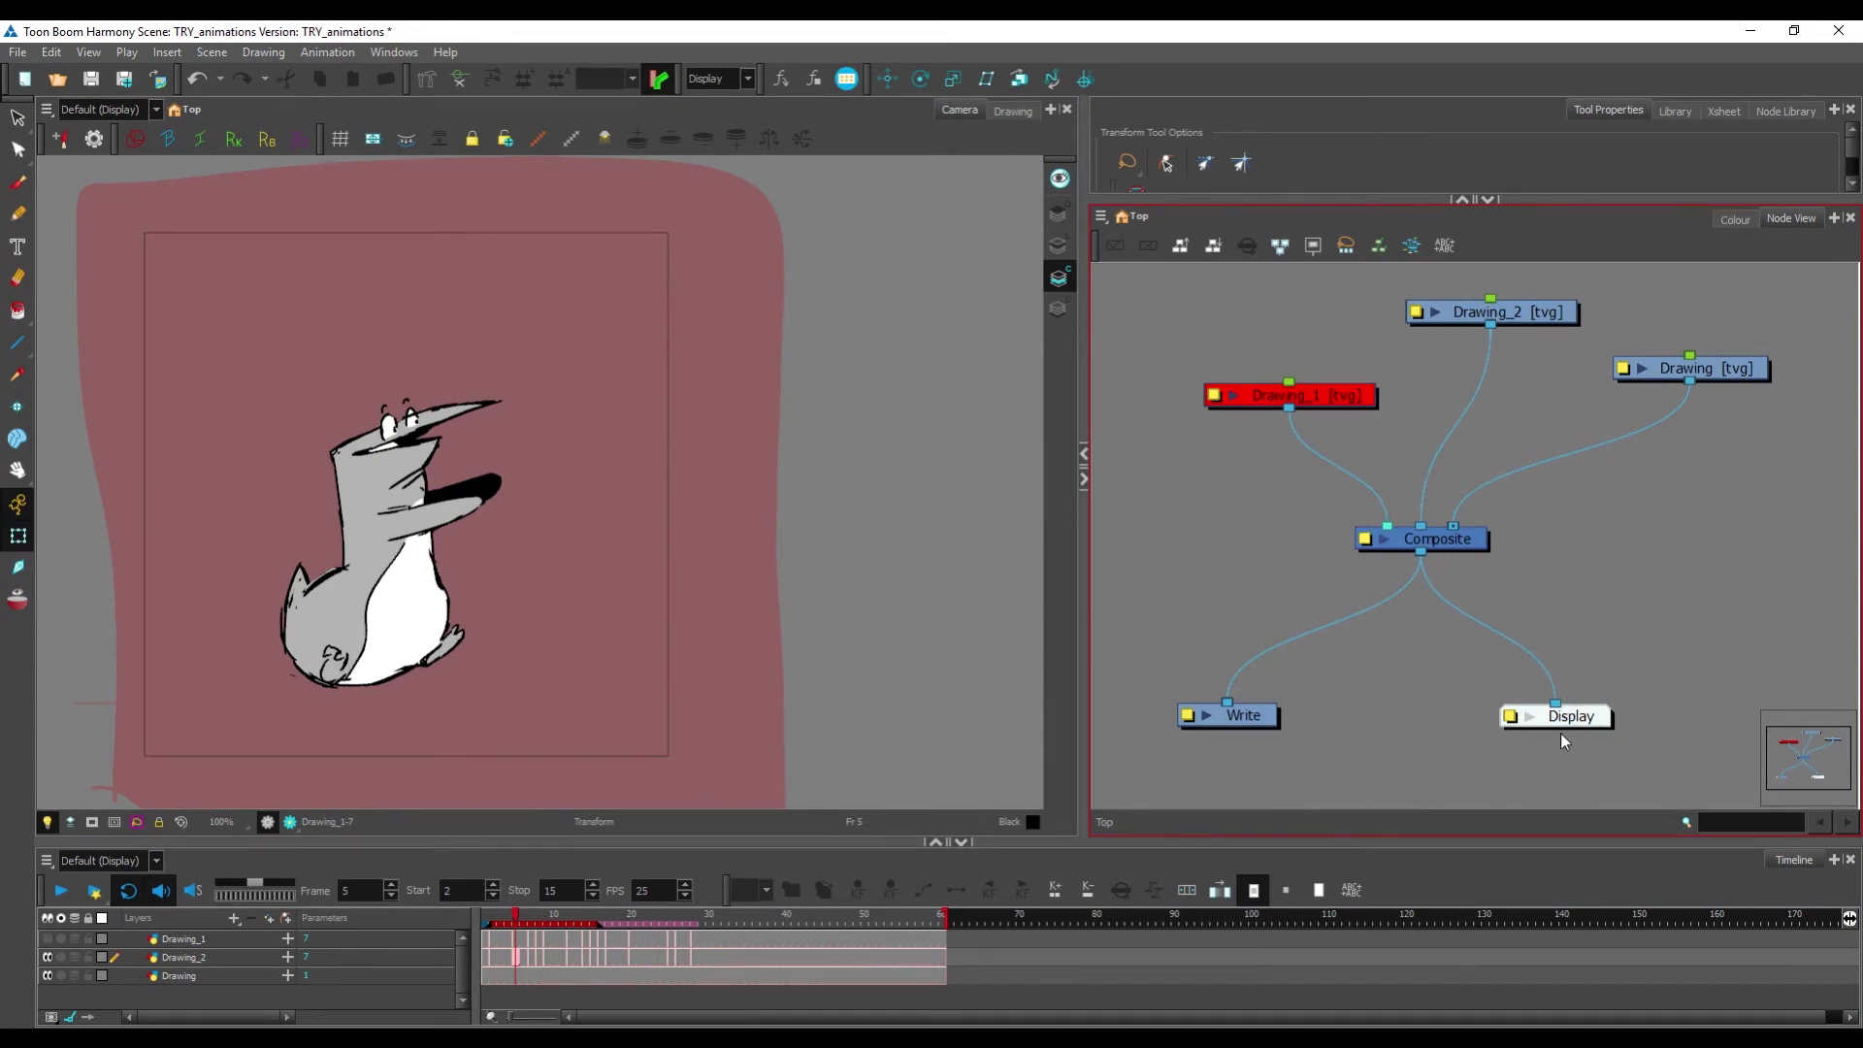
pyautogui.moveTo(1574, 739); pyautogui.dragTo(1561, 747)
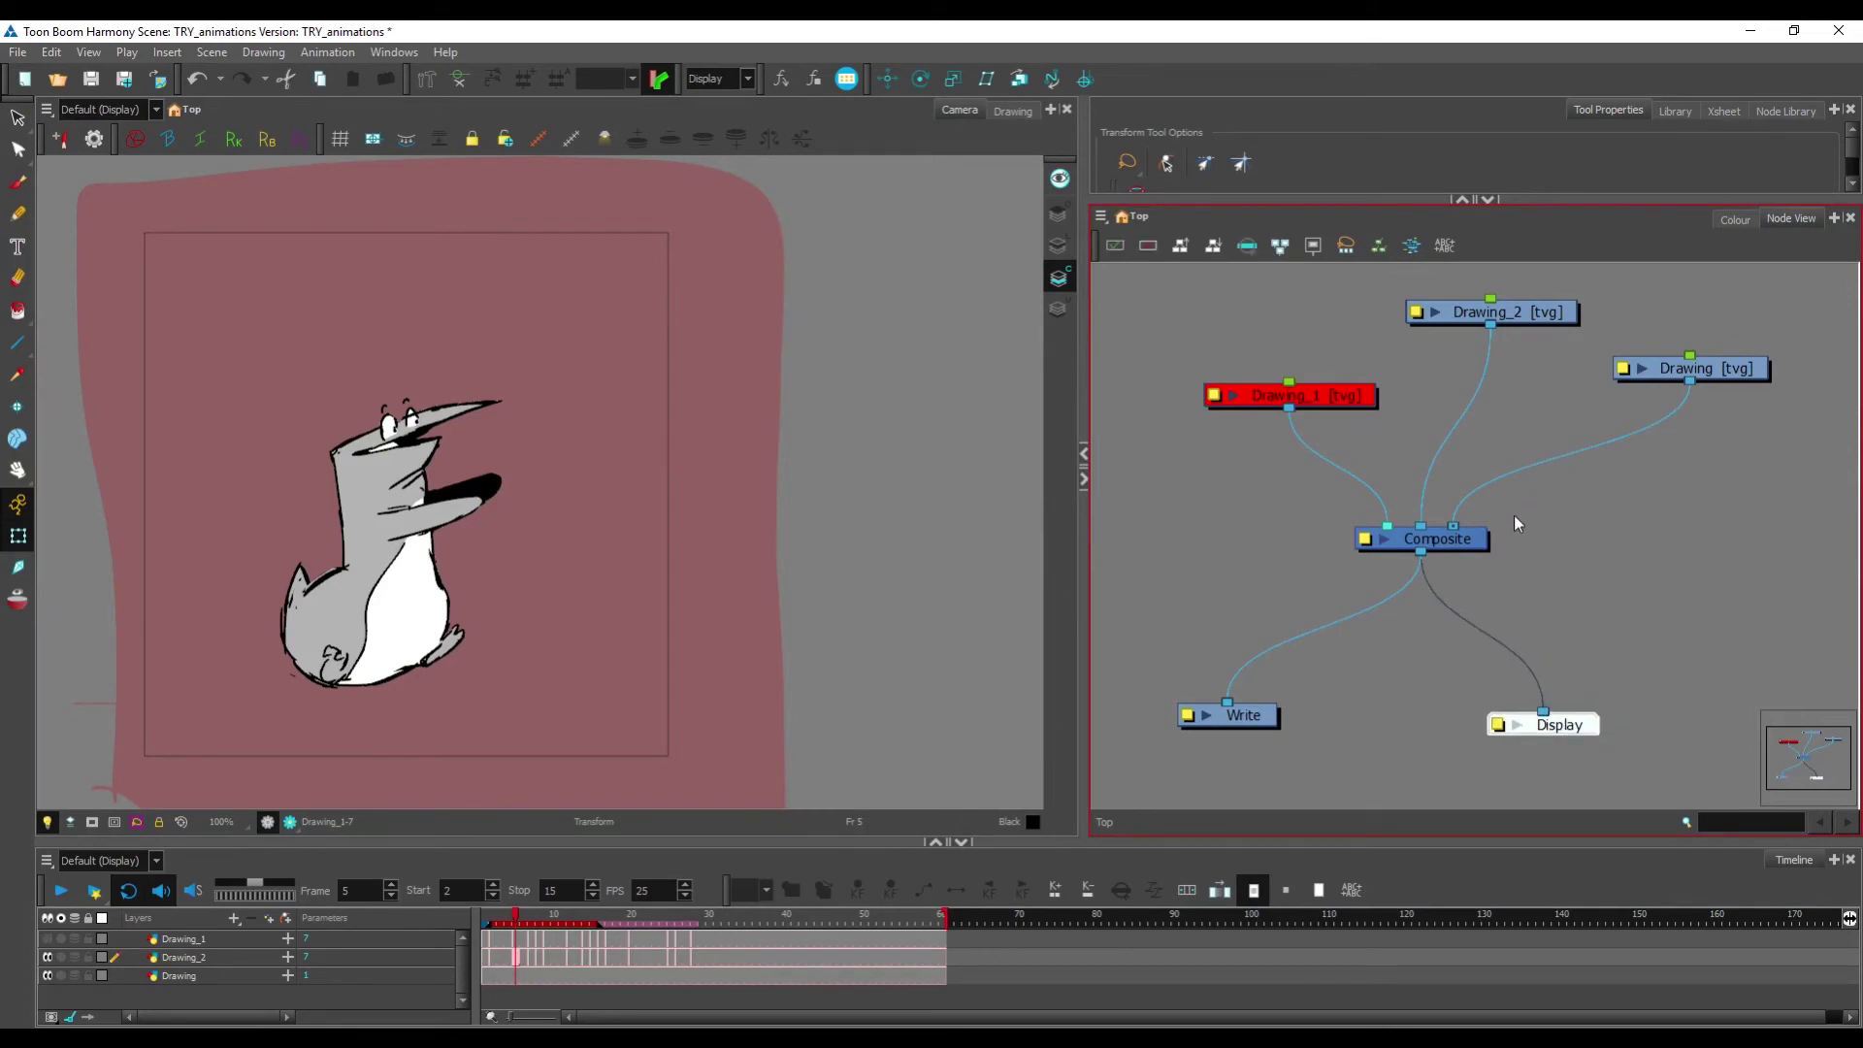
pyautogui.hscroll(-2, 1349, 614)
pyautogui.moveTo(1288, 723); pyautogui.dragTo(1332, 729)
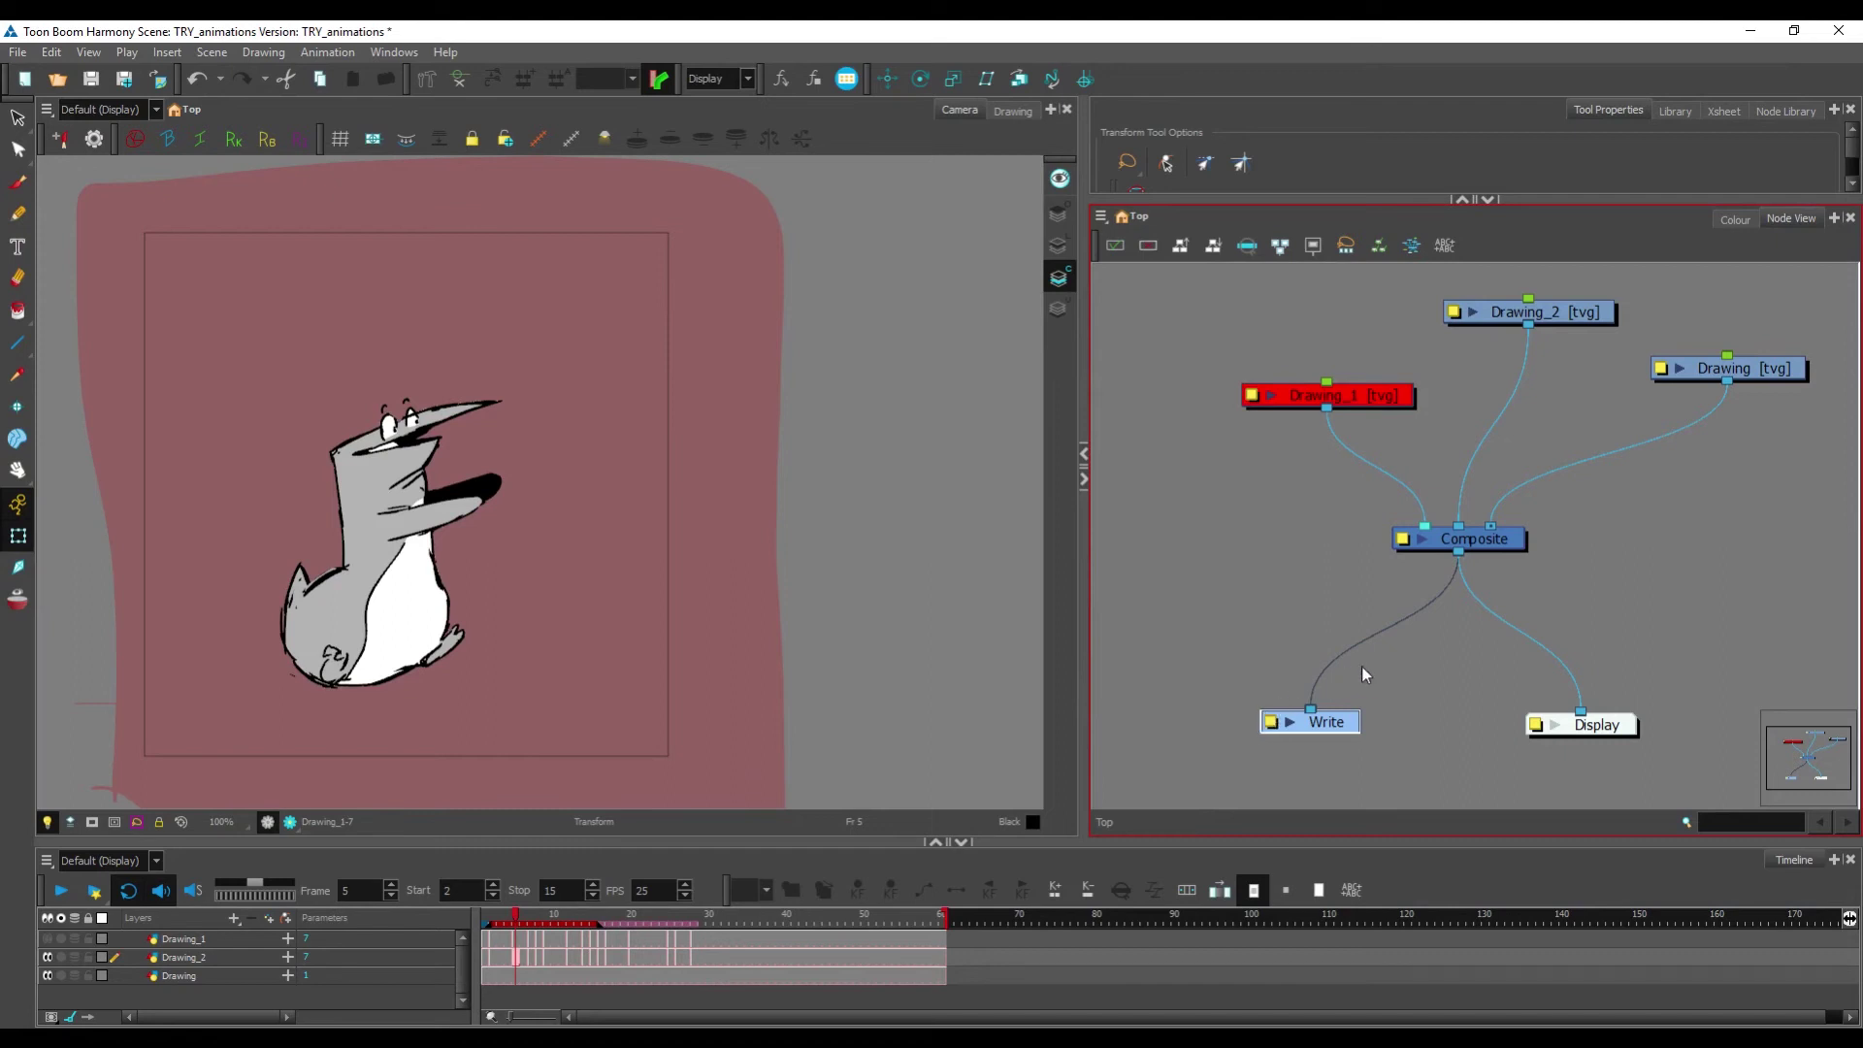
pyautogui.click(1195, 763)
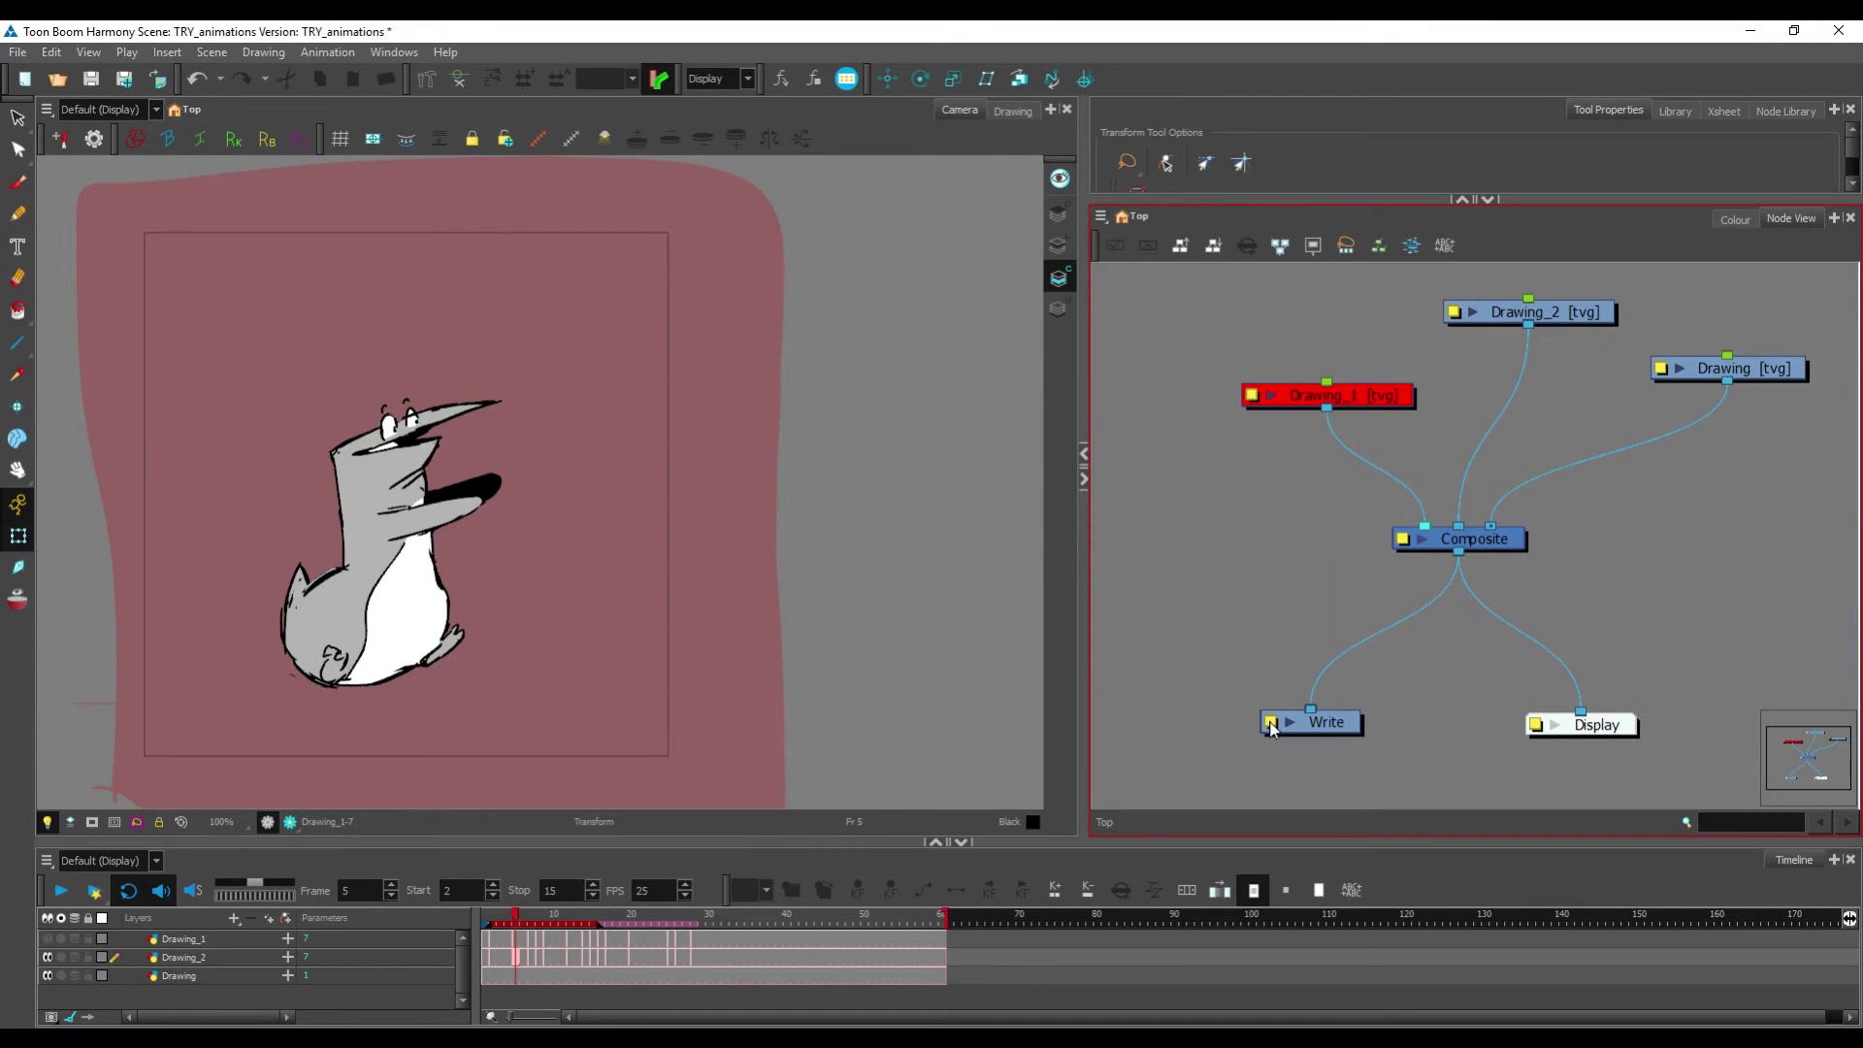
# Step: Open the Write node's properties and set the leading zeros of its drawing output to 001
pyautogui.doubleClick(1272, 727)
pyautogui.moveTo(630, 357); pyautogui.dragTo(1170, 283)
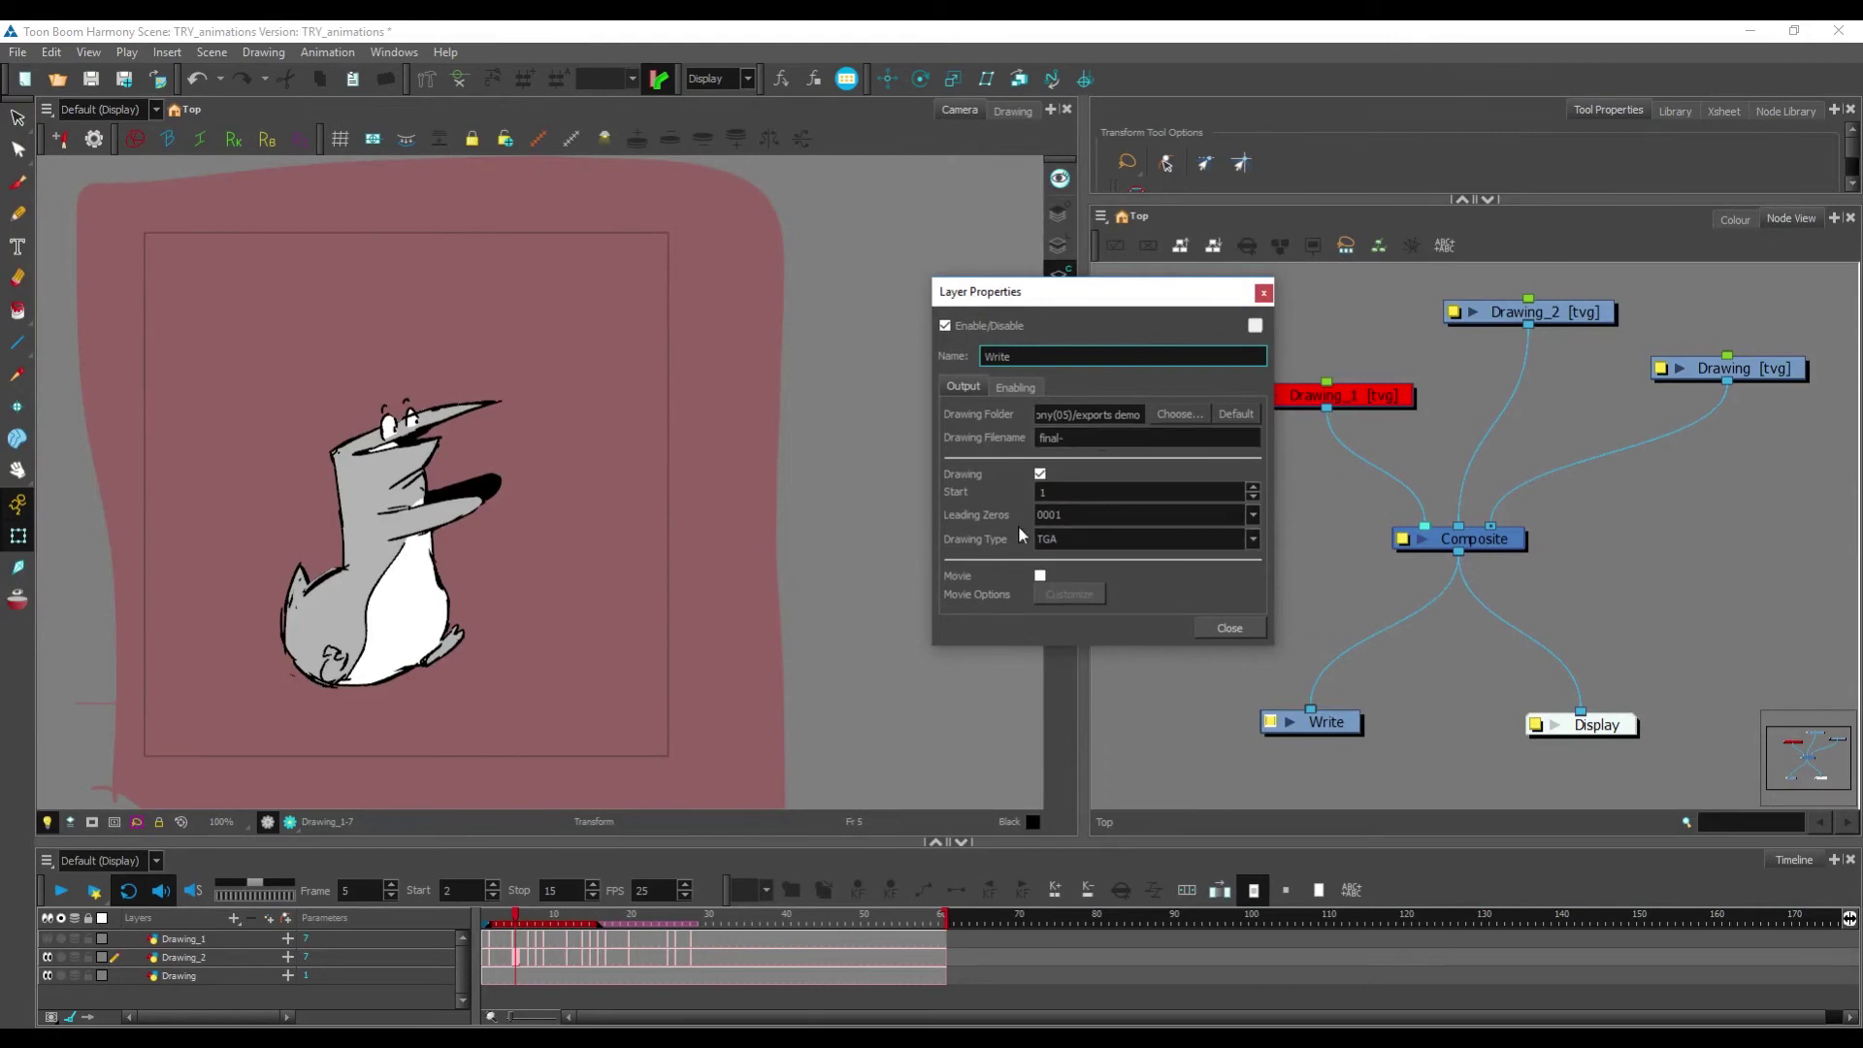
pyautogui.click(1255, 515)
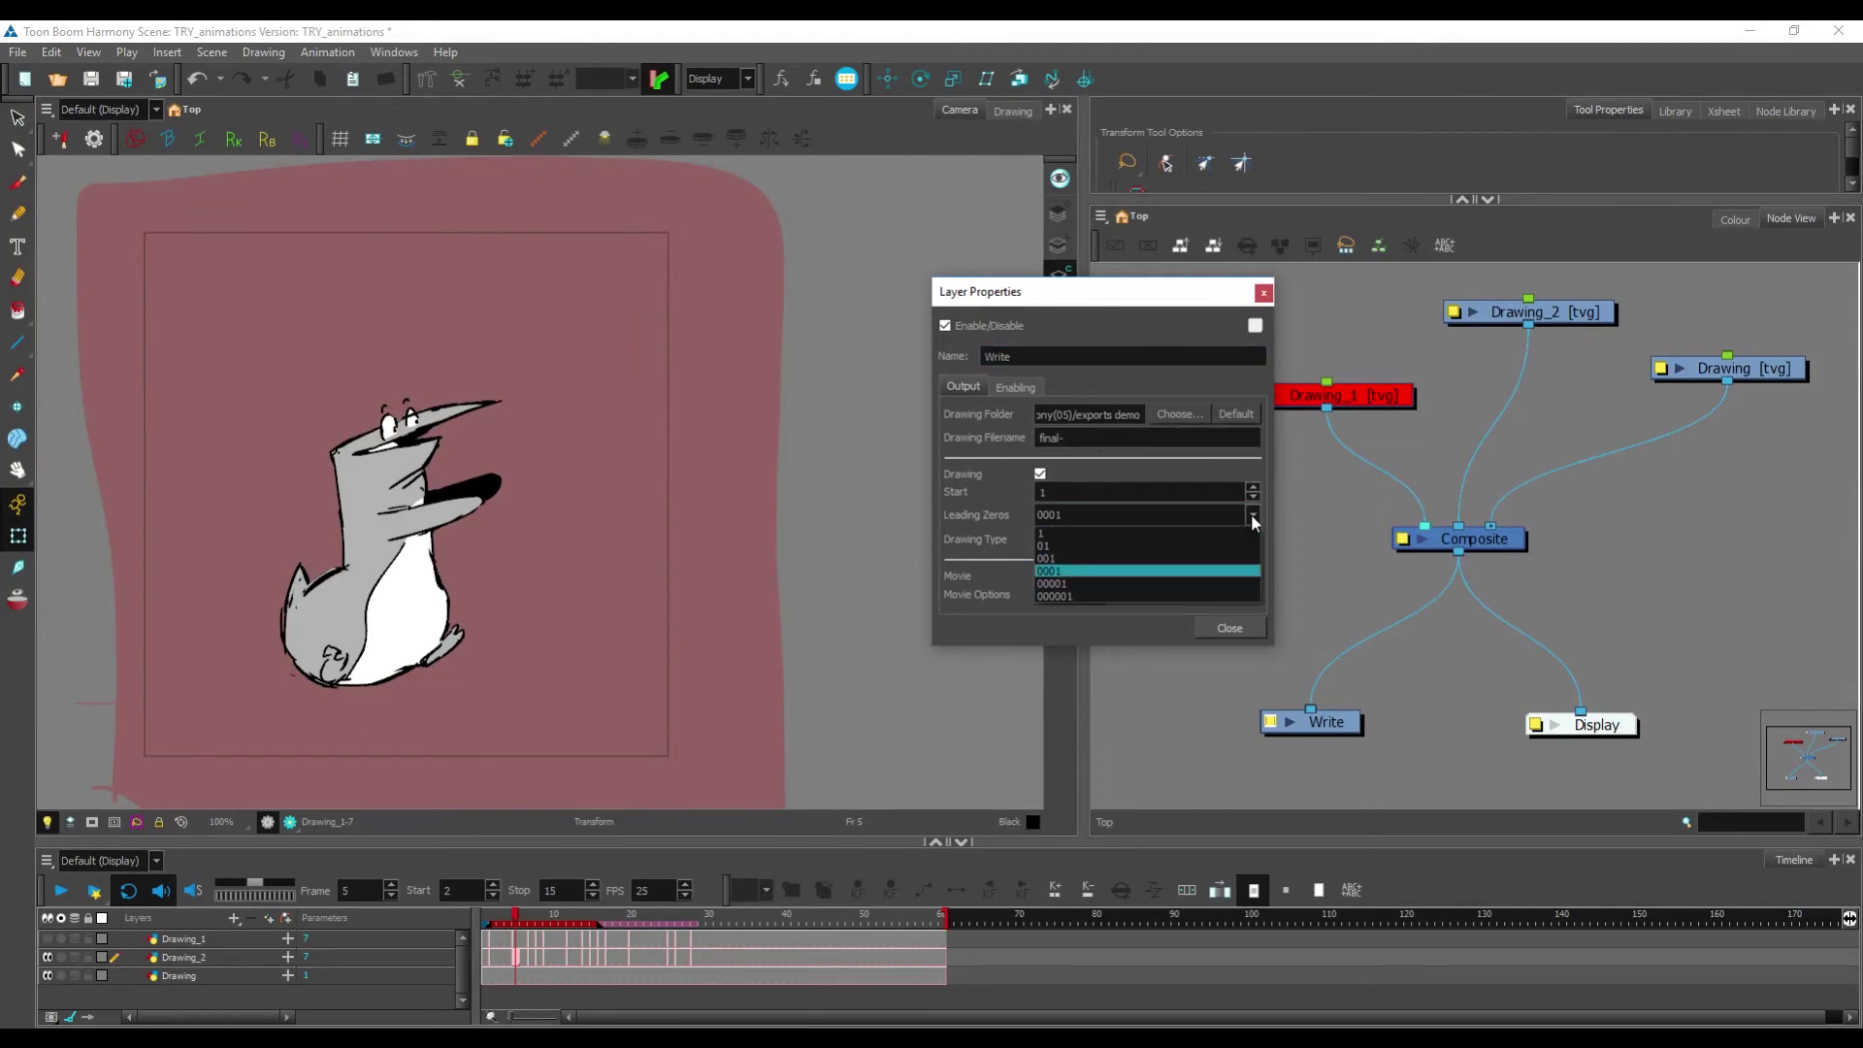
pyautogui.click(1122, 546)
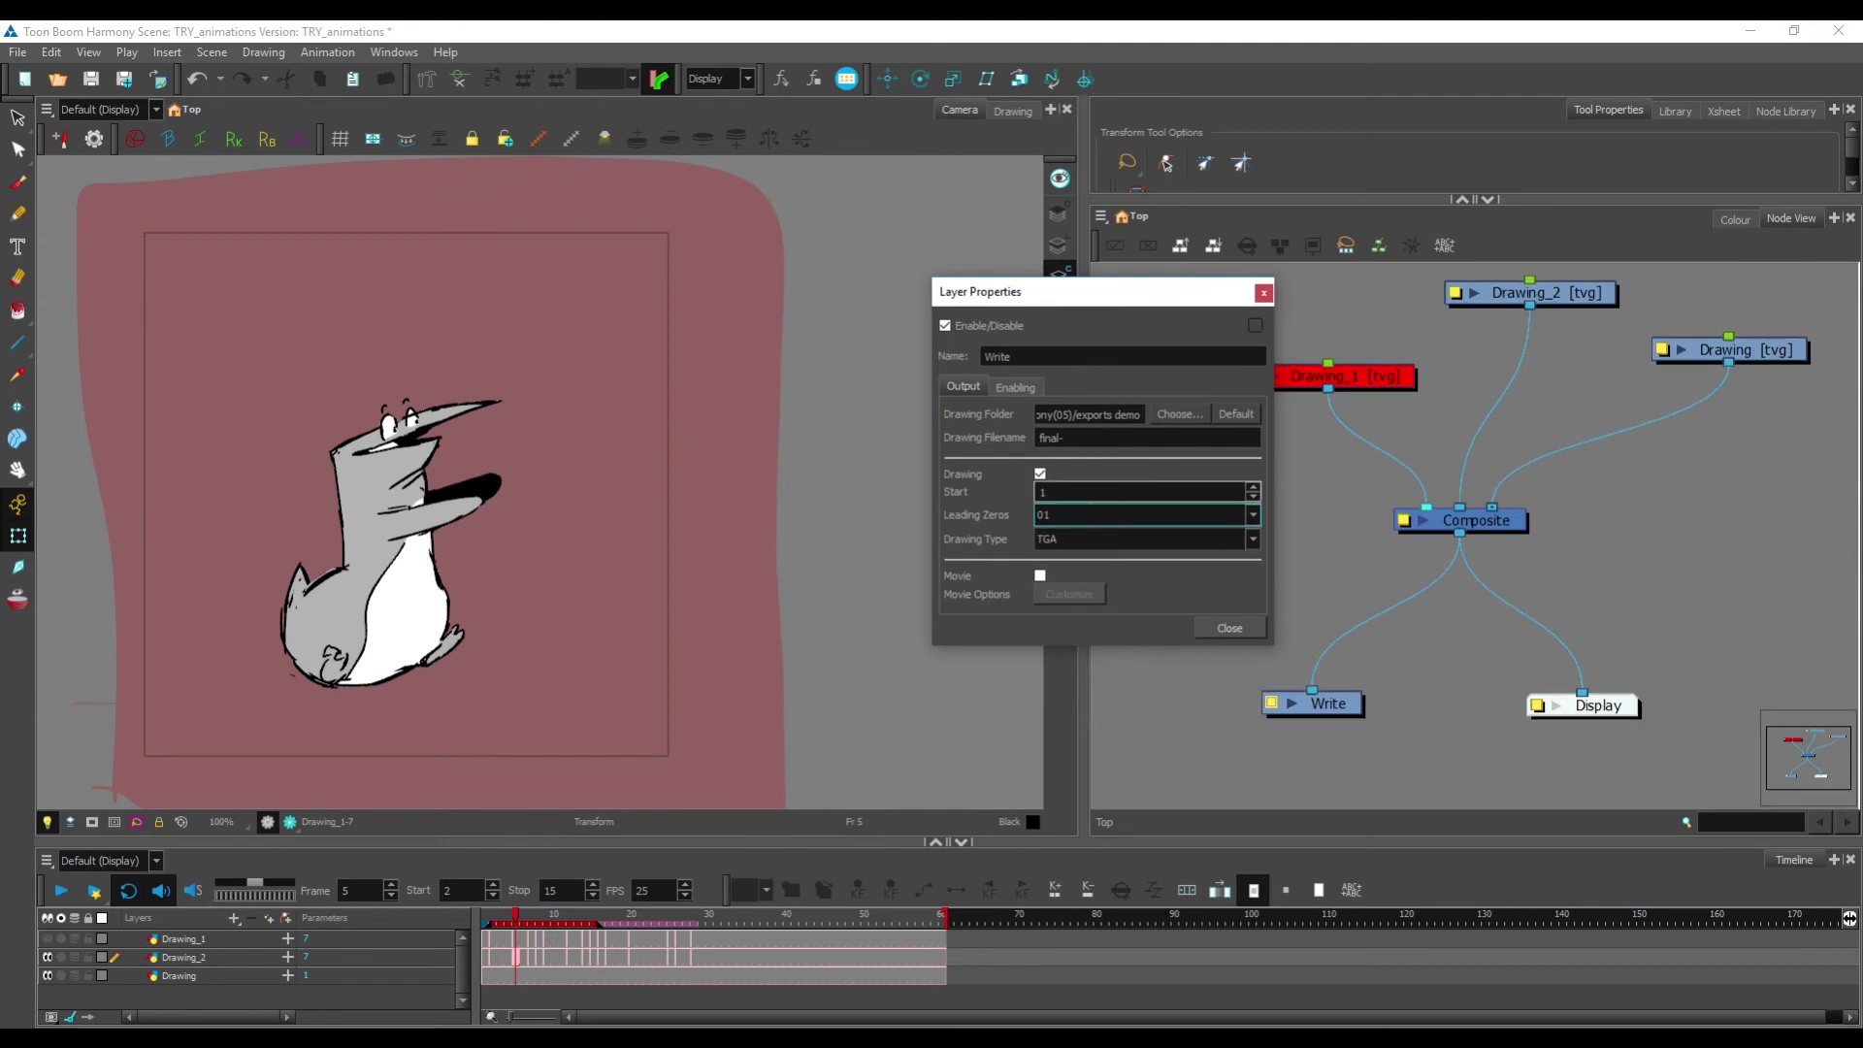
pyautogui.click(1193, 516)
pyautogui.click(1187, 561)
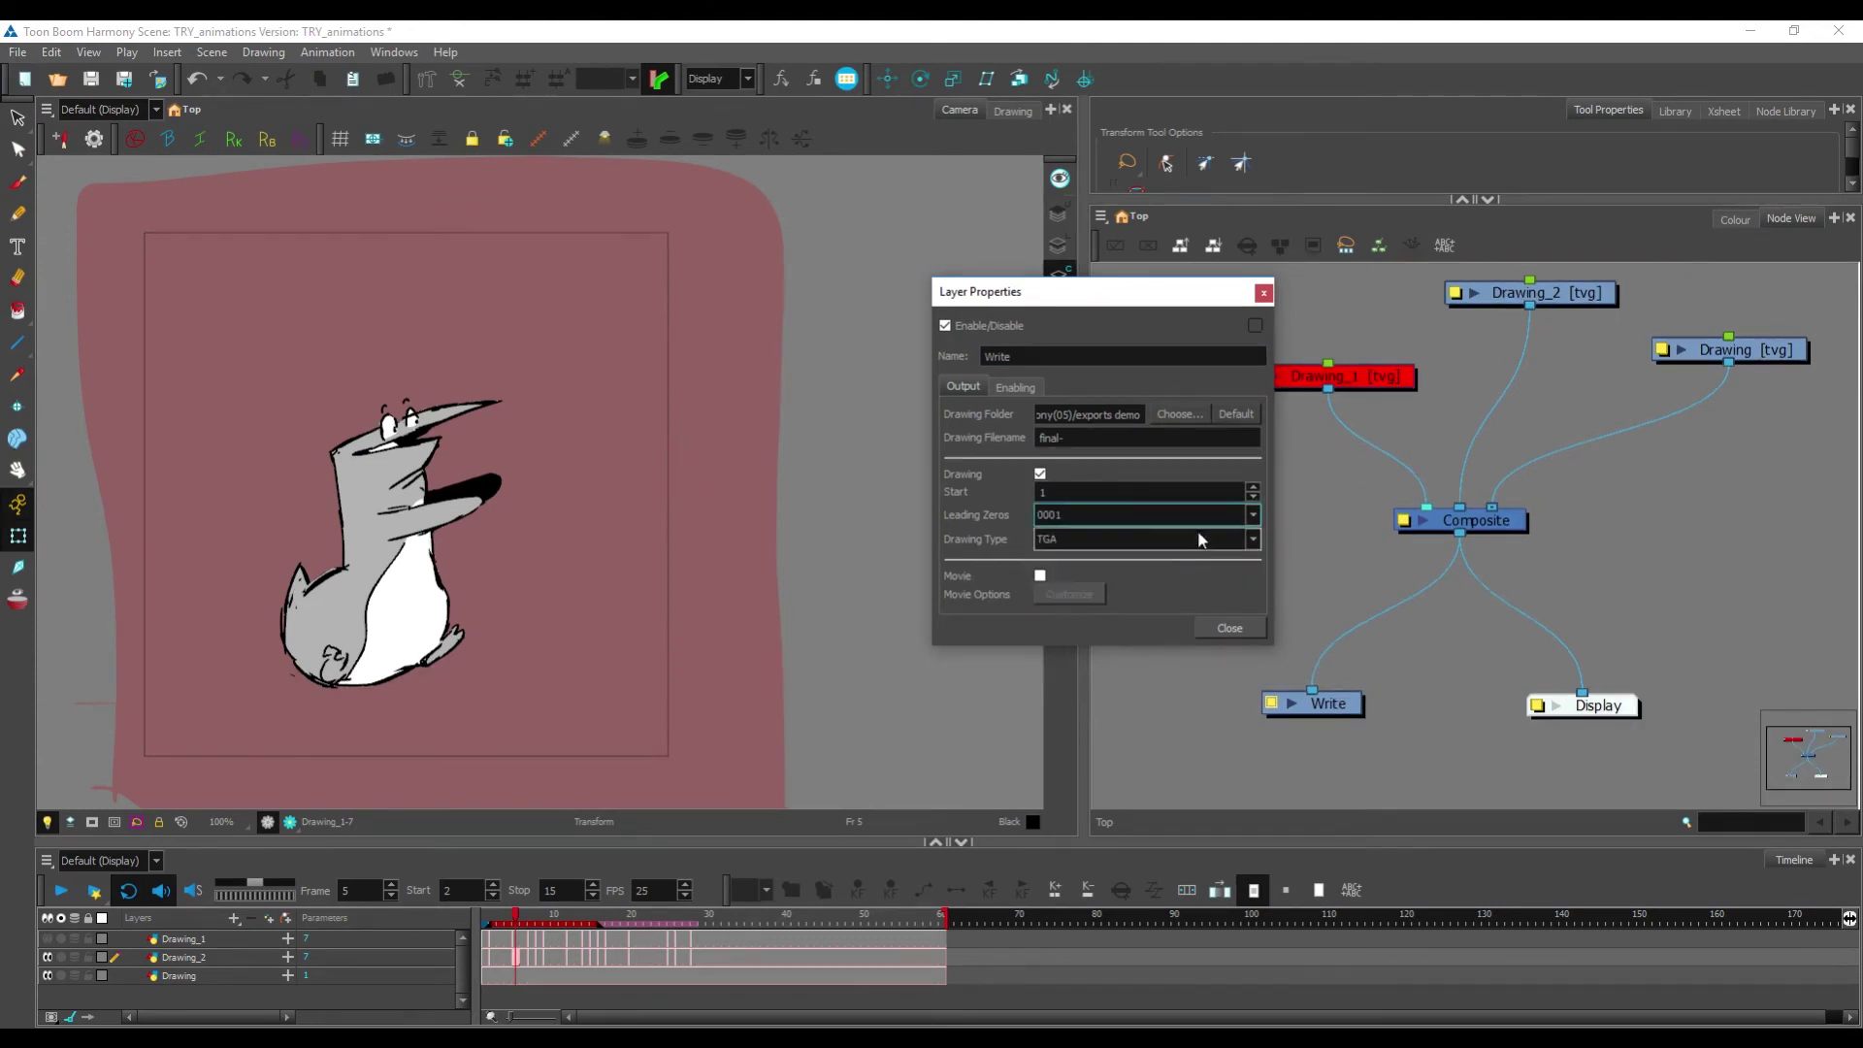
pyautogui.click(1249, 514)
pyautogui.click(1190, 563)
pyautogui.click(1238, 514)
pyautogui.click(1170, 558)
# Step: Set the Write node's drawing type to PNG4
pyautogui.click(1251, 540)
pyautogui.moveTo(1255, 592)
pyautogui.mouseDown()
pyautogui.moveTo(1257, 651)
pyautogui.moveTo(1259, 569)
pyautogui.moveTo(1254, 617)
pyautogui.mouseUp()
pyautogui.click(1080, 619)
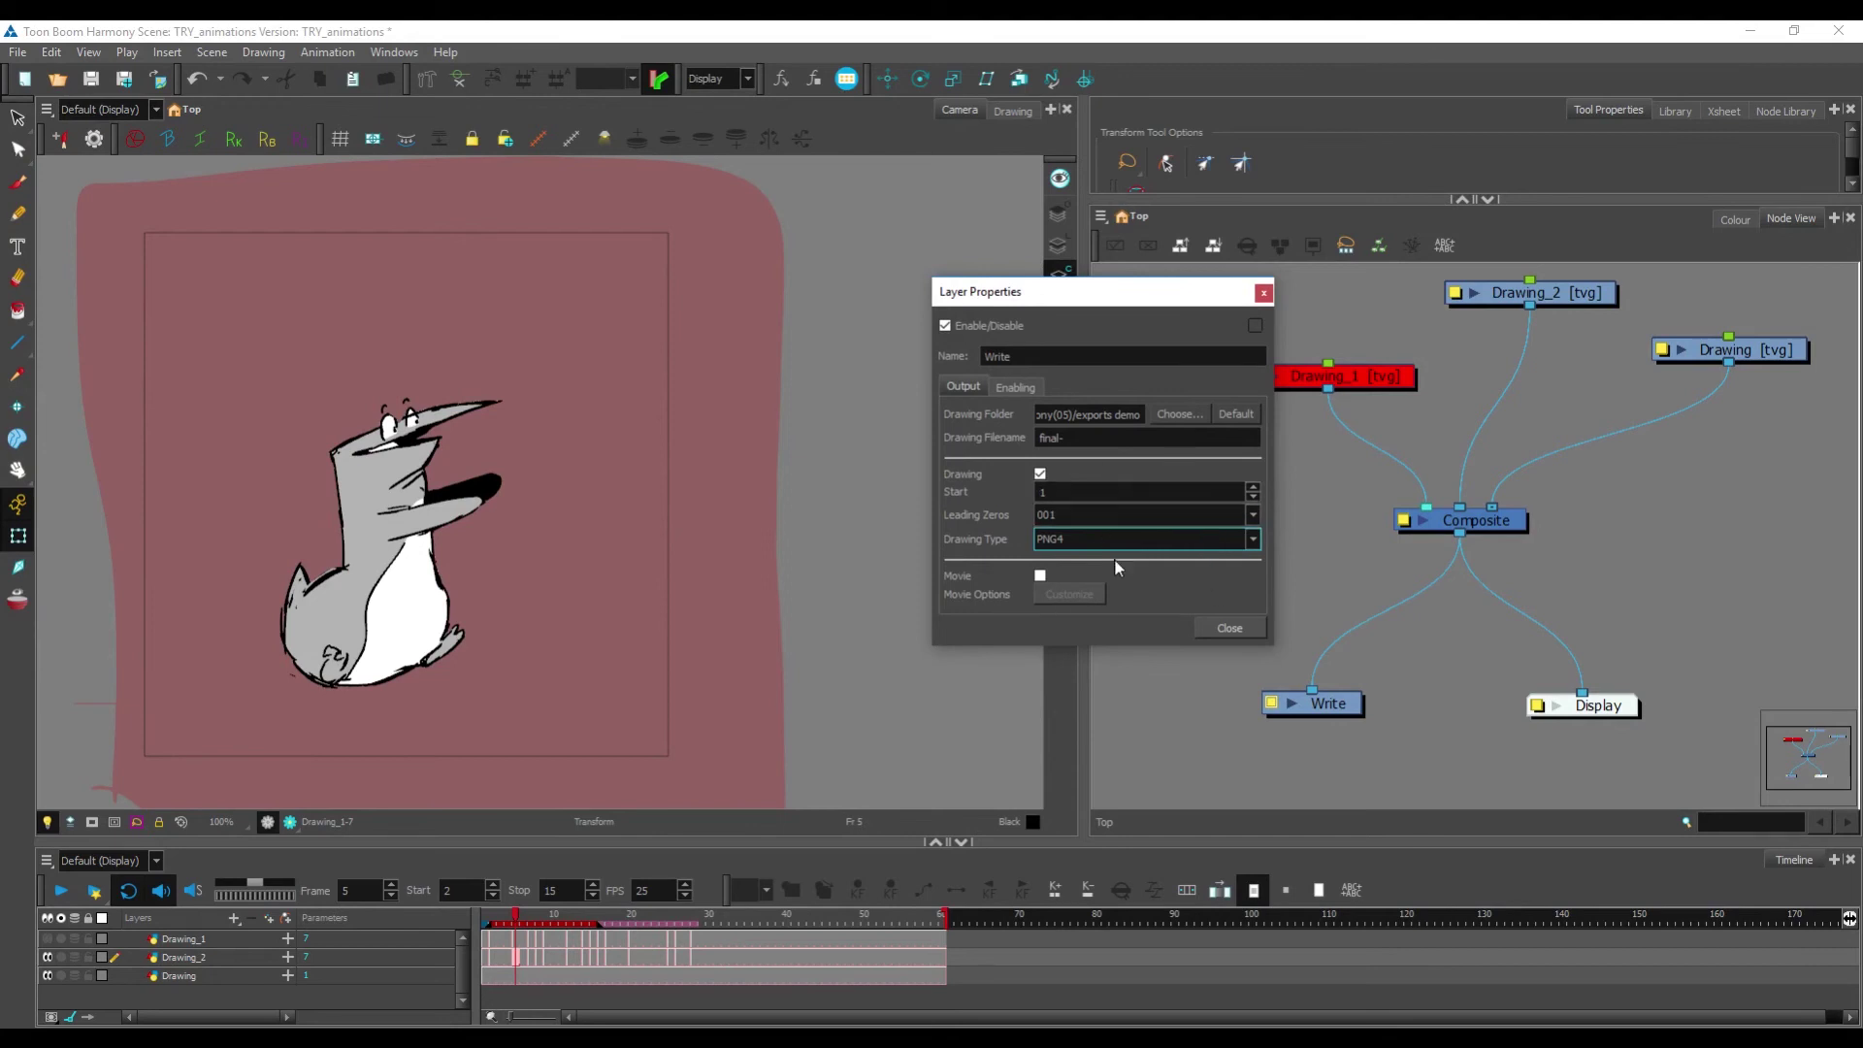
# Step: Switch the Write node's output from drawings to a movie, accept the H.264 movie options, and close the properties
pyautogui.click(1041, 474)
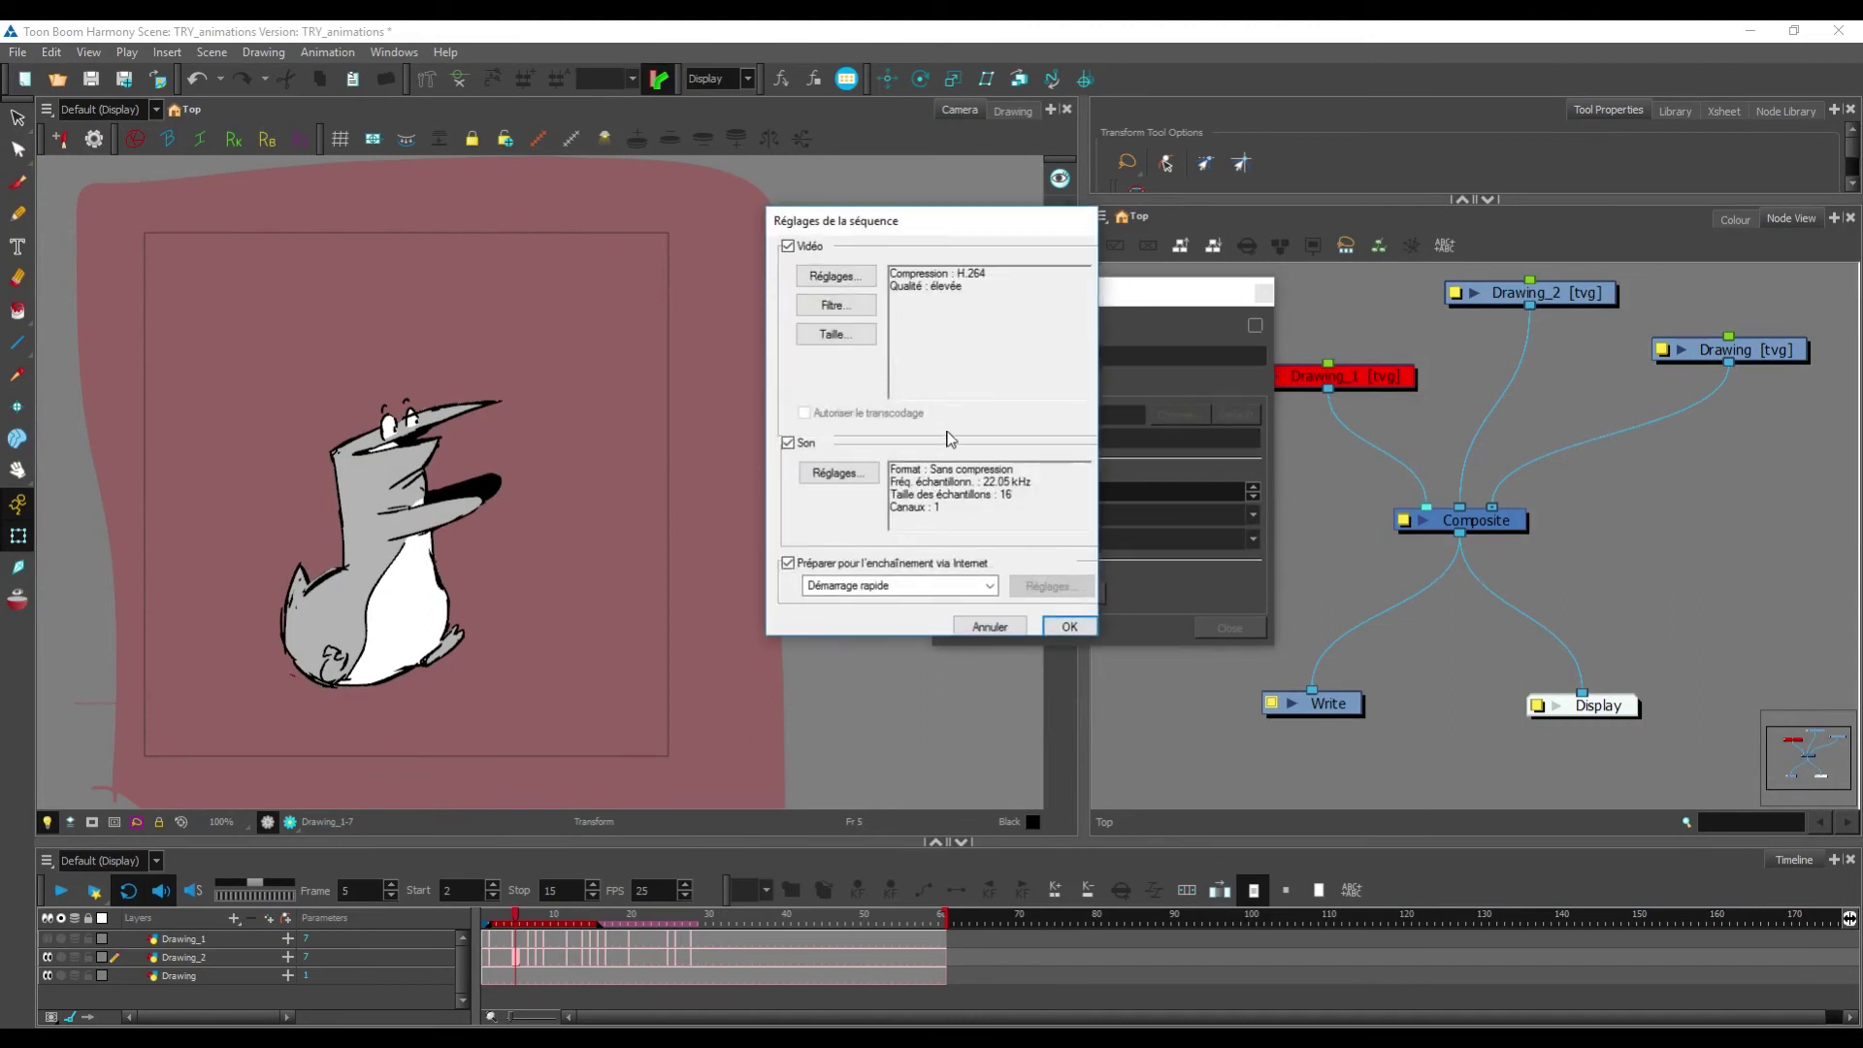
pyautogui.click(1069, 625)
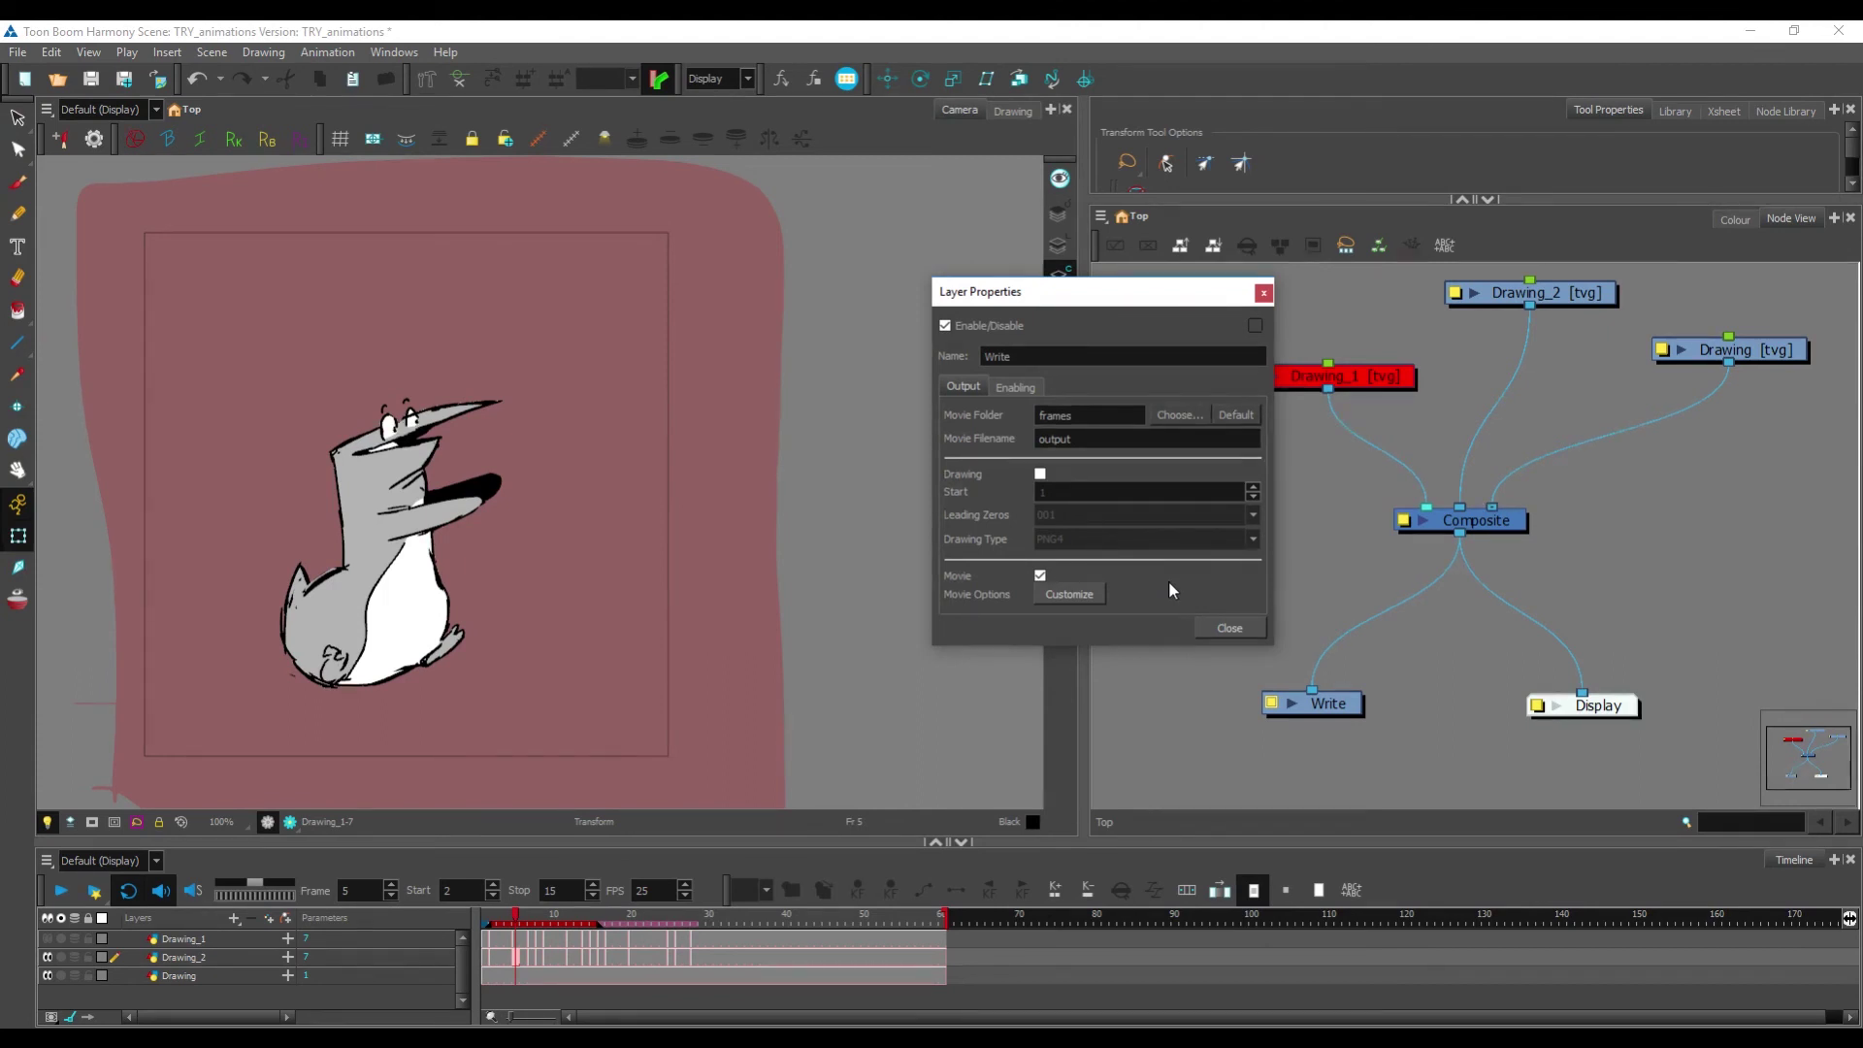
pyautogui.click(1263, 292)
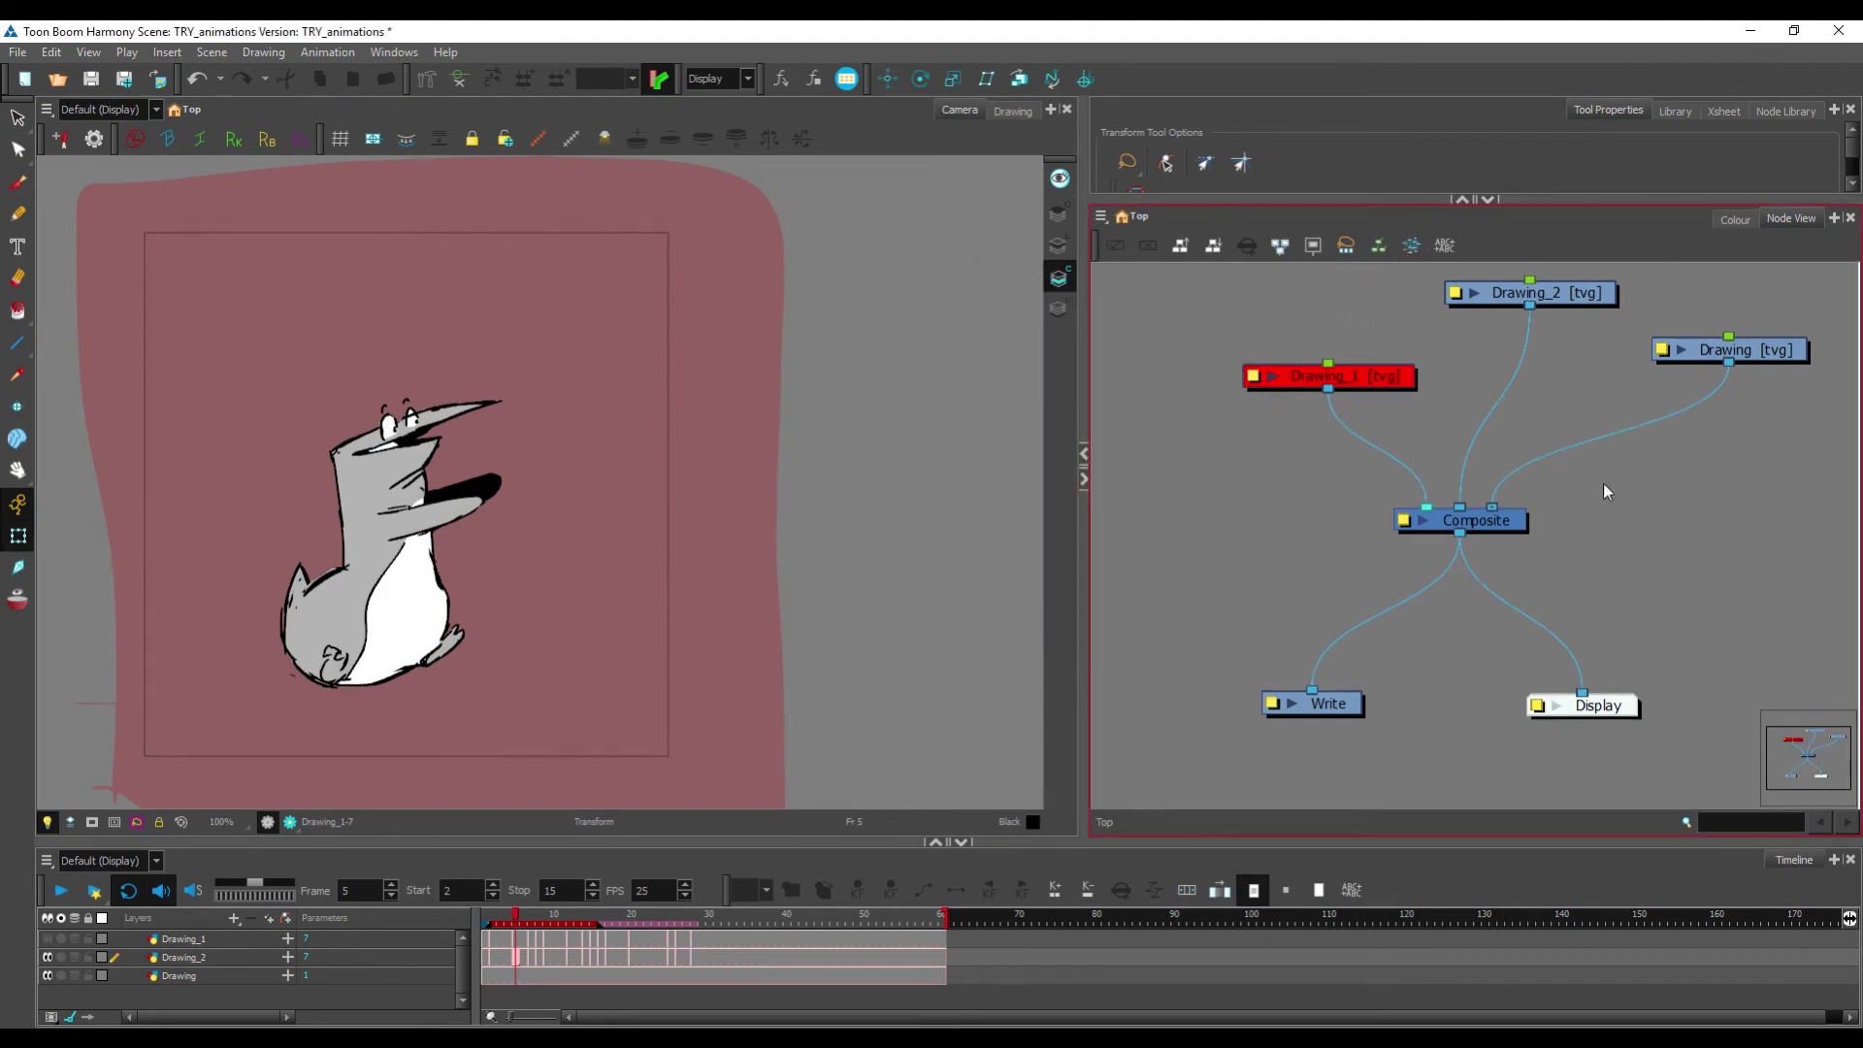
# Step: Nudge the Write node and reopen its properties to review the drawing and movie output settings, closing them without changes
pyautogui.moveTo(1331, 705); pyautogui.dragTo(1332, 710)
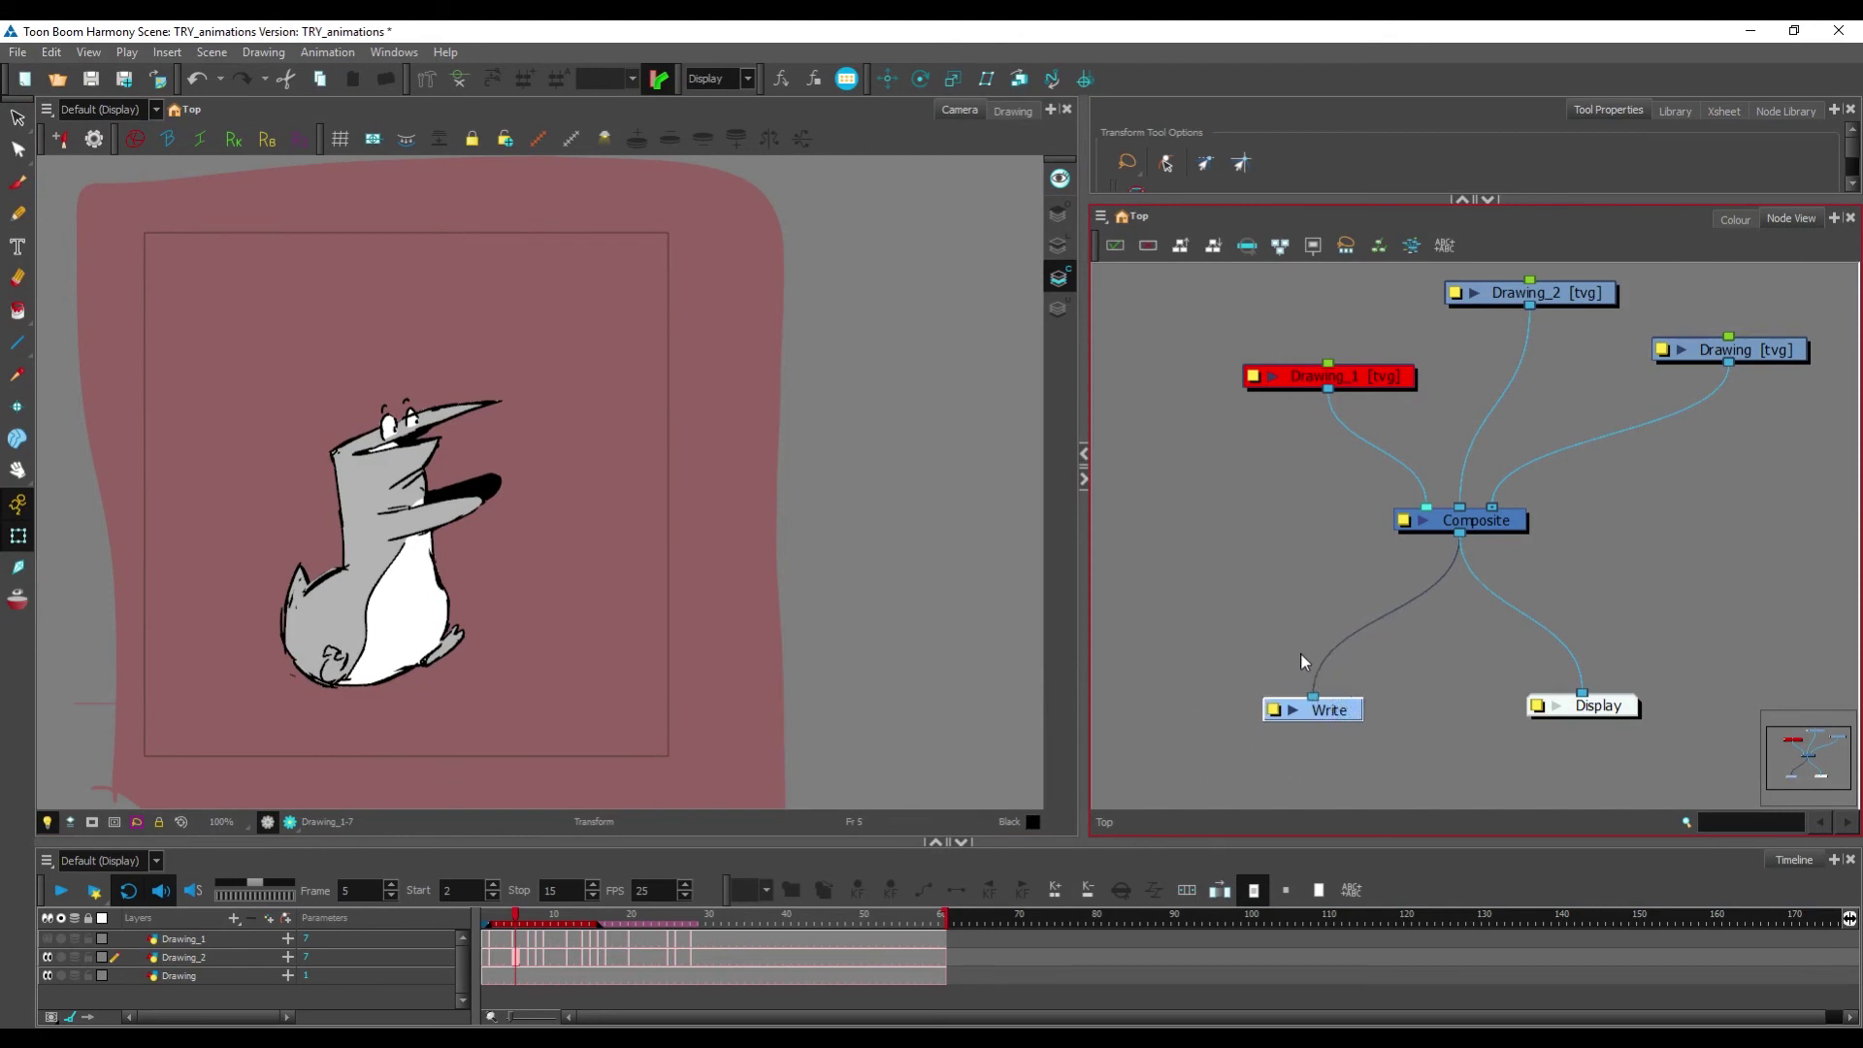
pyautogui.moveTo(1325, 709); pyautogui.dragTo(1318, 709)
pyautogui.moveTo(1333, 719); pyautogui.dragTo(1336, 720)
pyautogui.click(1269, 710)
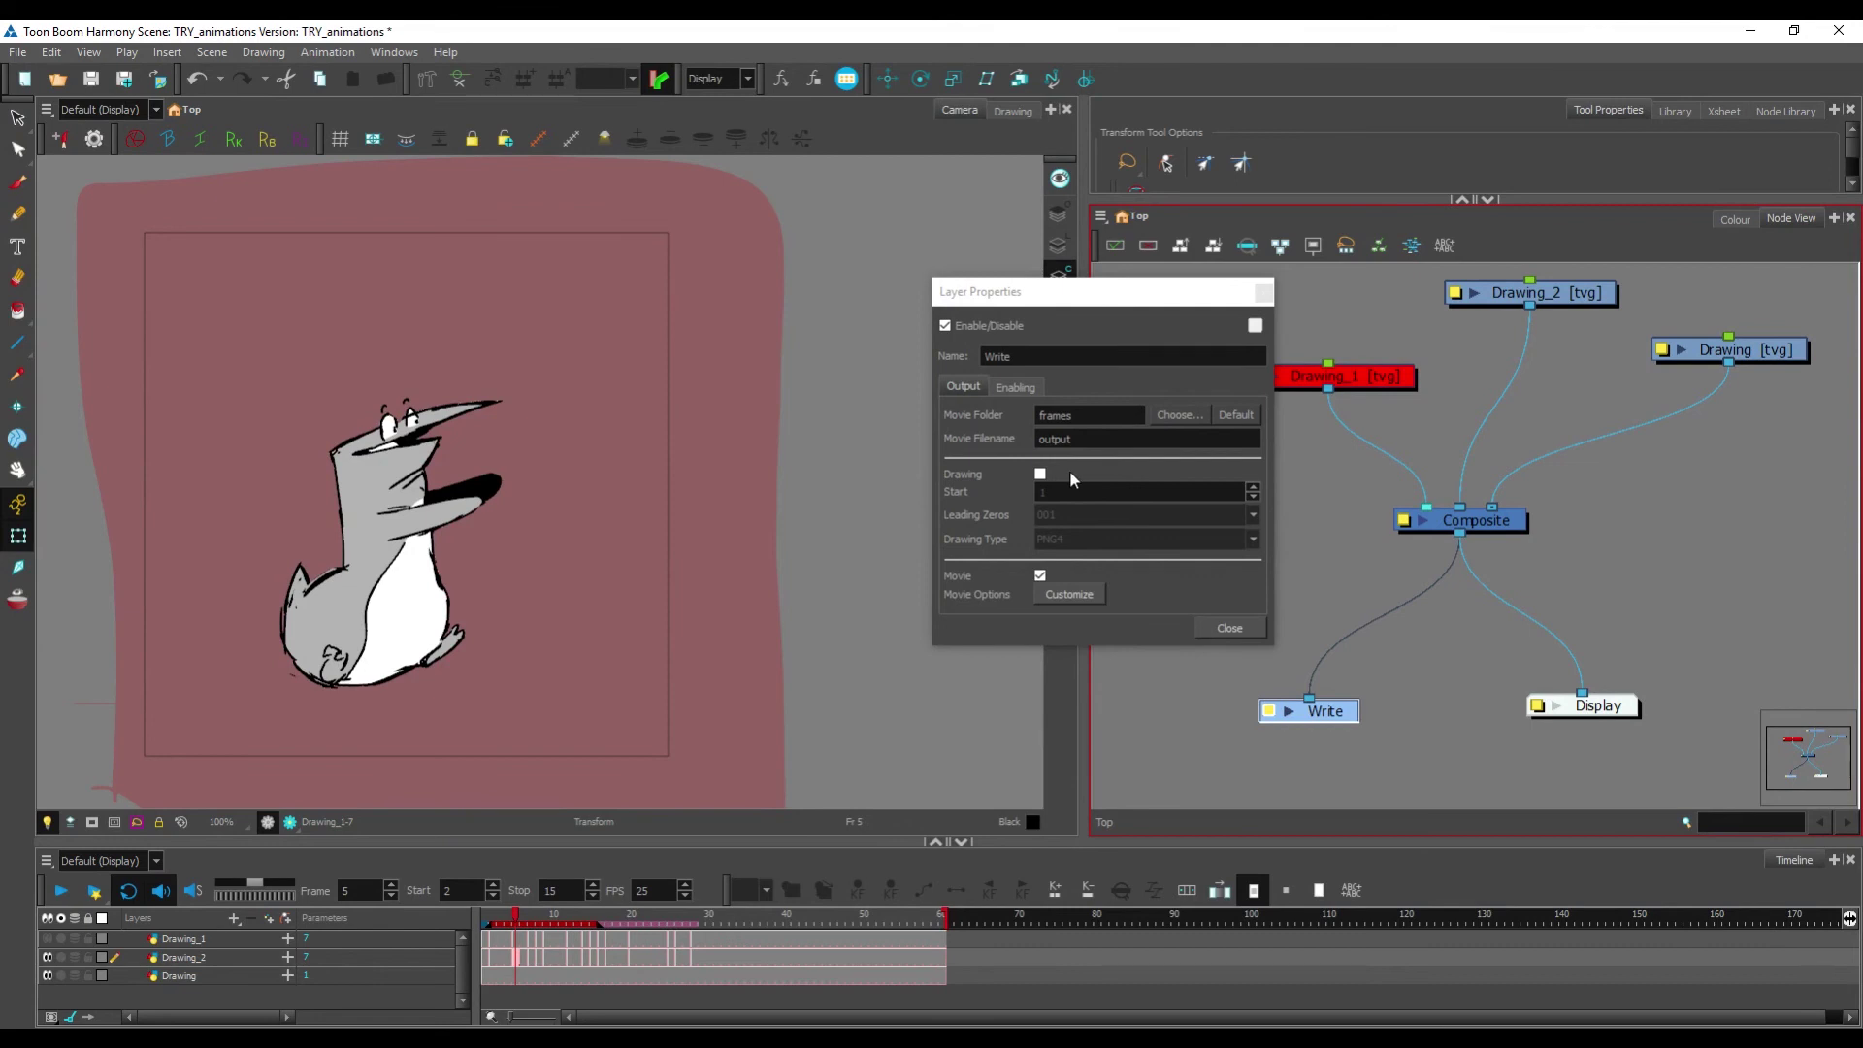
pyautogui.click(1263, 291)
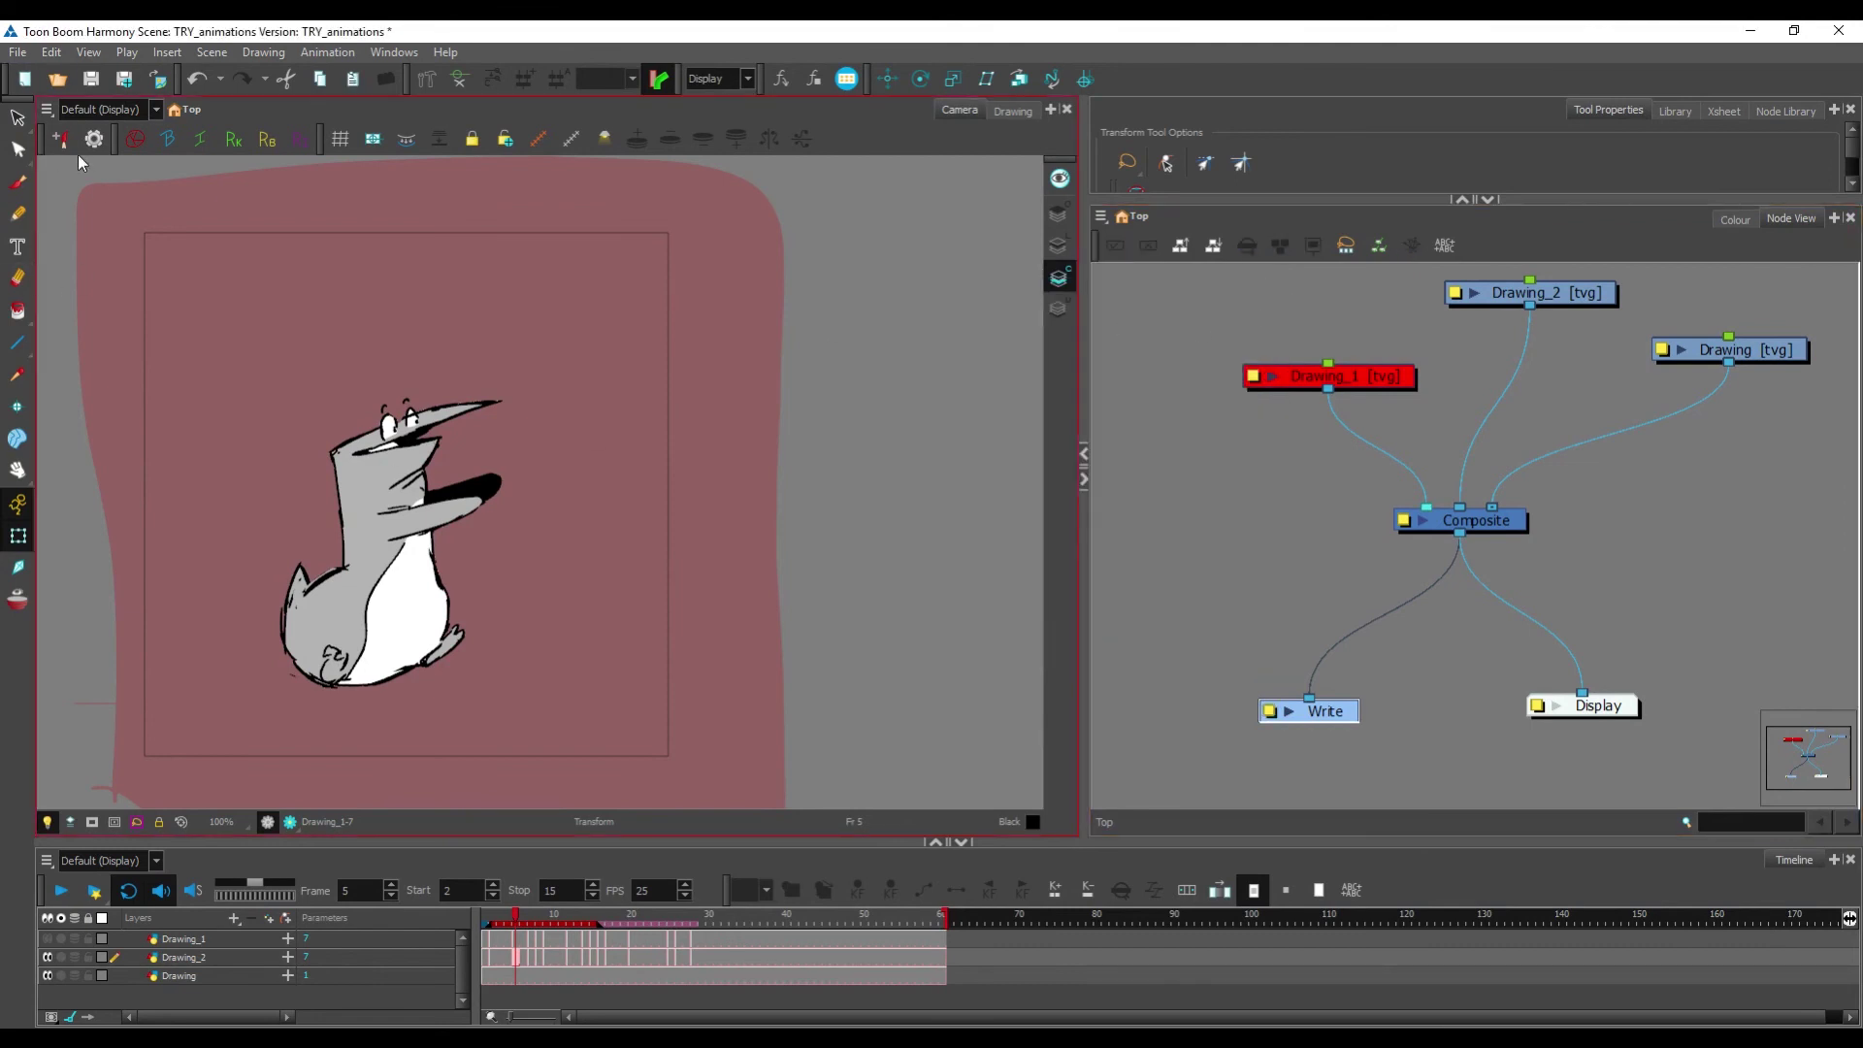
# Step: Review the OpenGL frames export settings and leave them without exporting
pyautogui.click(17, 51)
pyautogui.moveTo(205, 336)
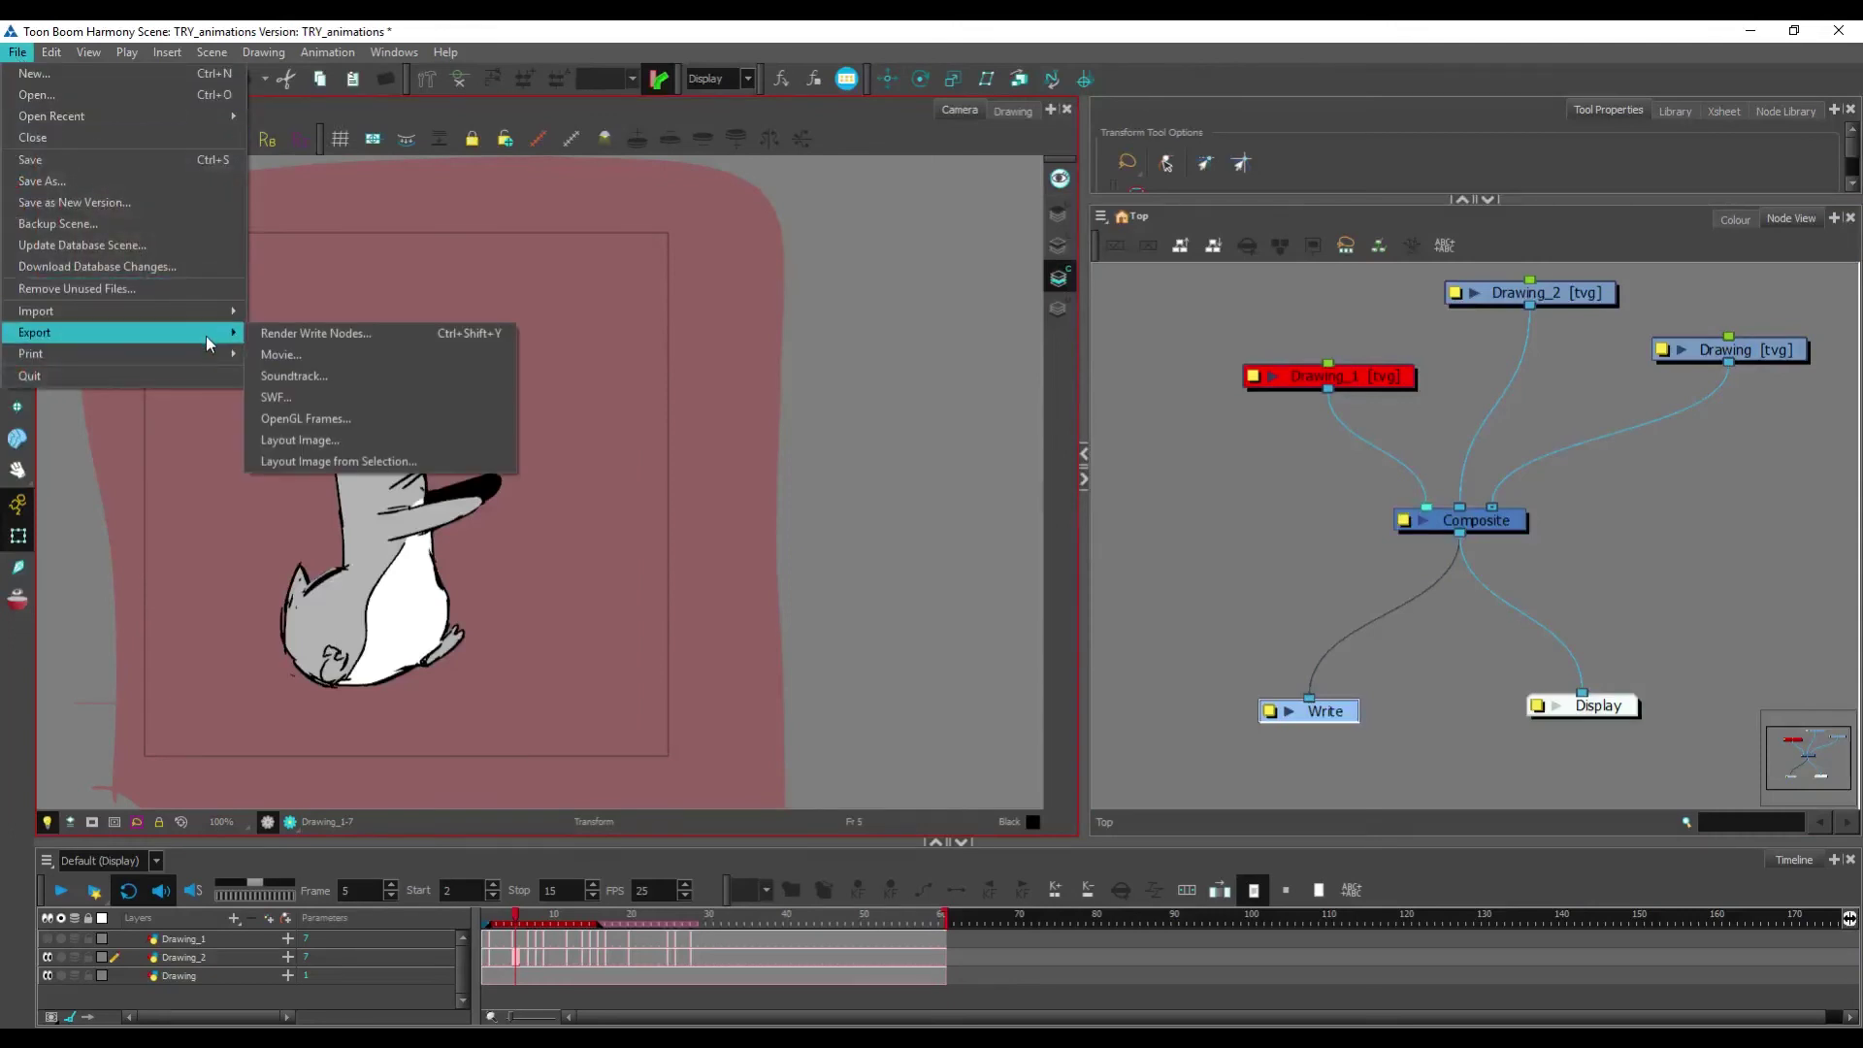
pyautogui.click(396, 421)
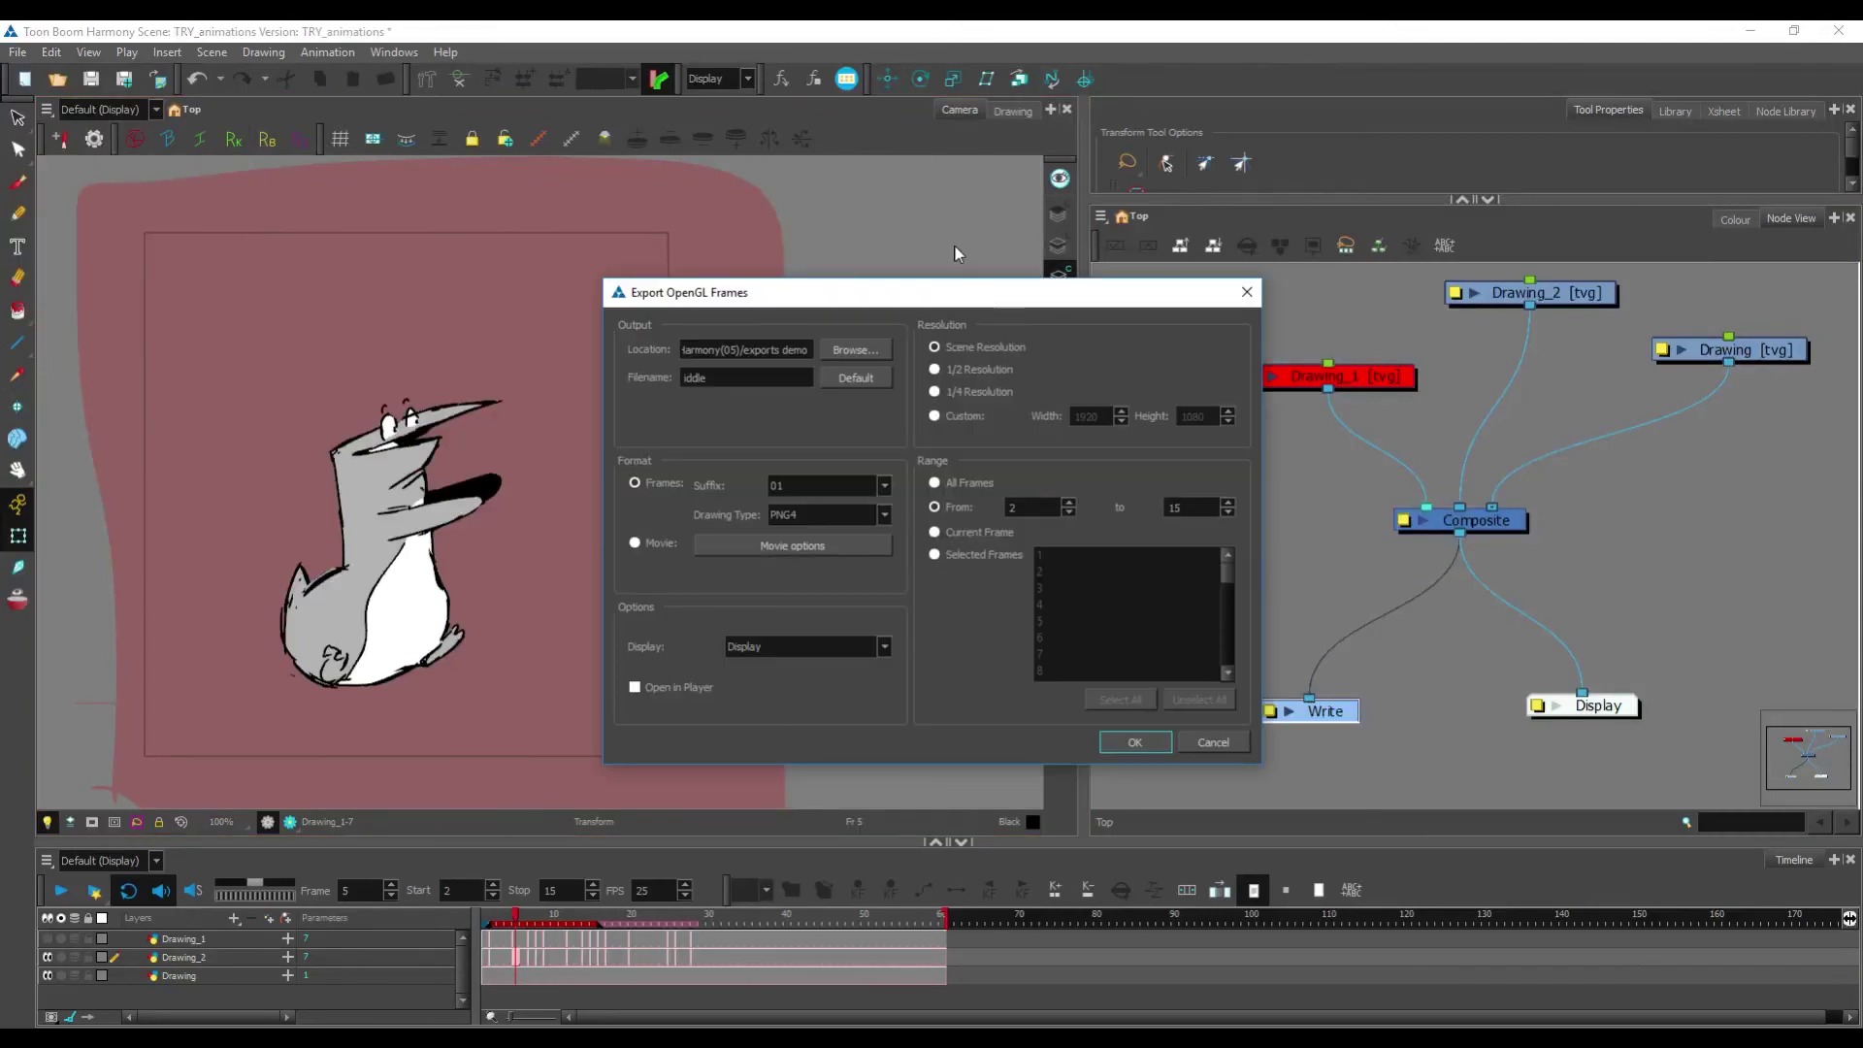
pyautogui.click(1247, 294)
# Step: Examine the Write node's movie options and video compression settings, close its properties, and reposition the node slightly below Composite
pyautogui.moveTo(1346, 719); pyautogui.dragTo(1341, 713)
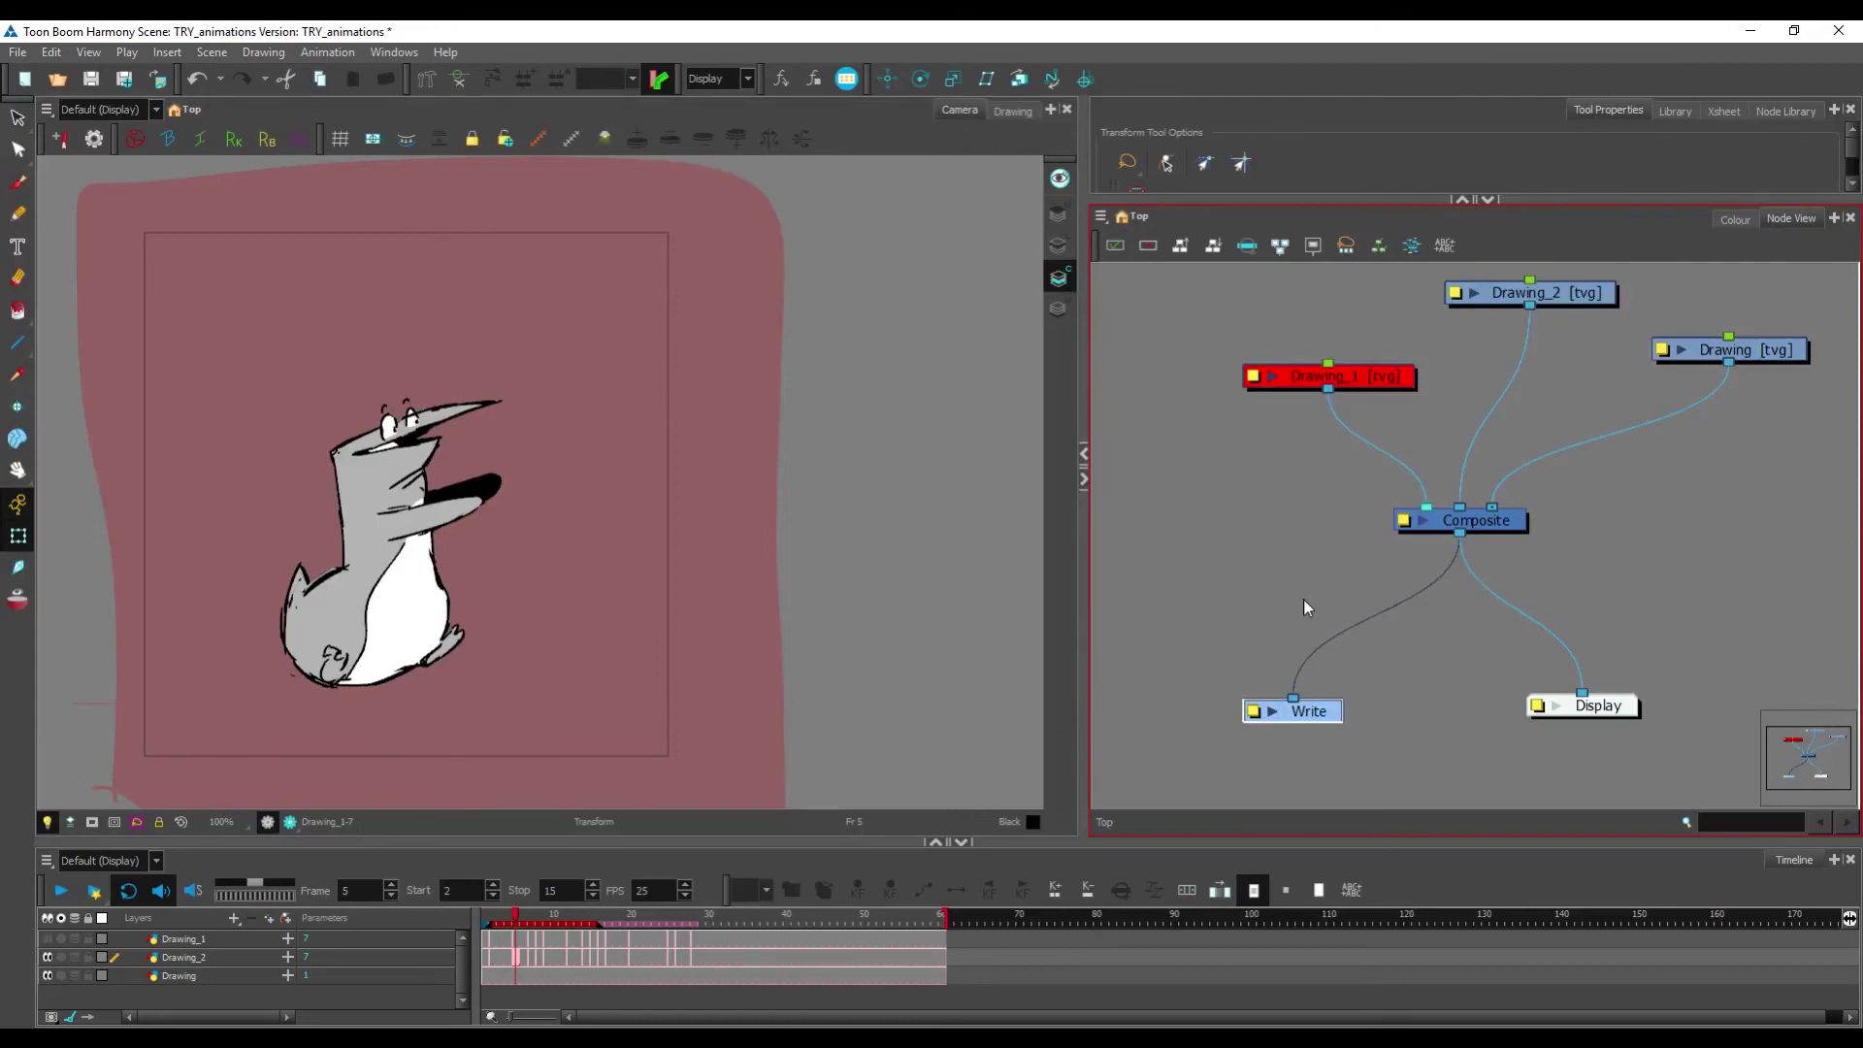
pyautogui.doubleClick(1305, 711)
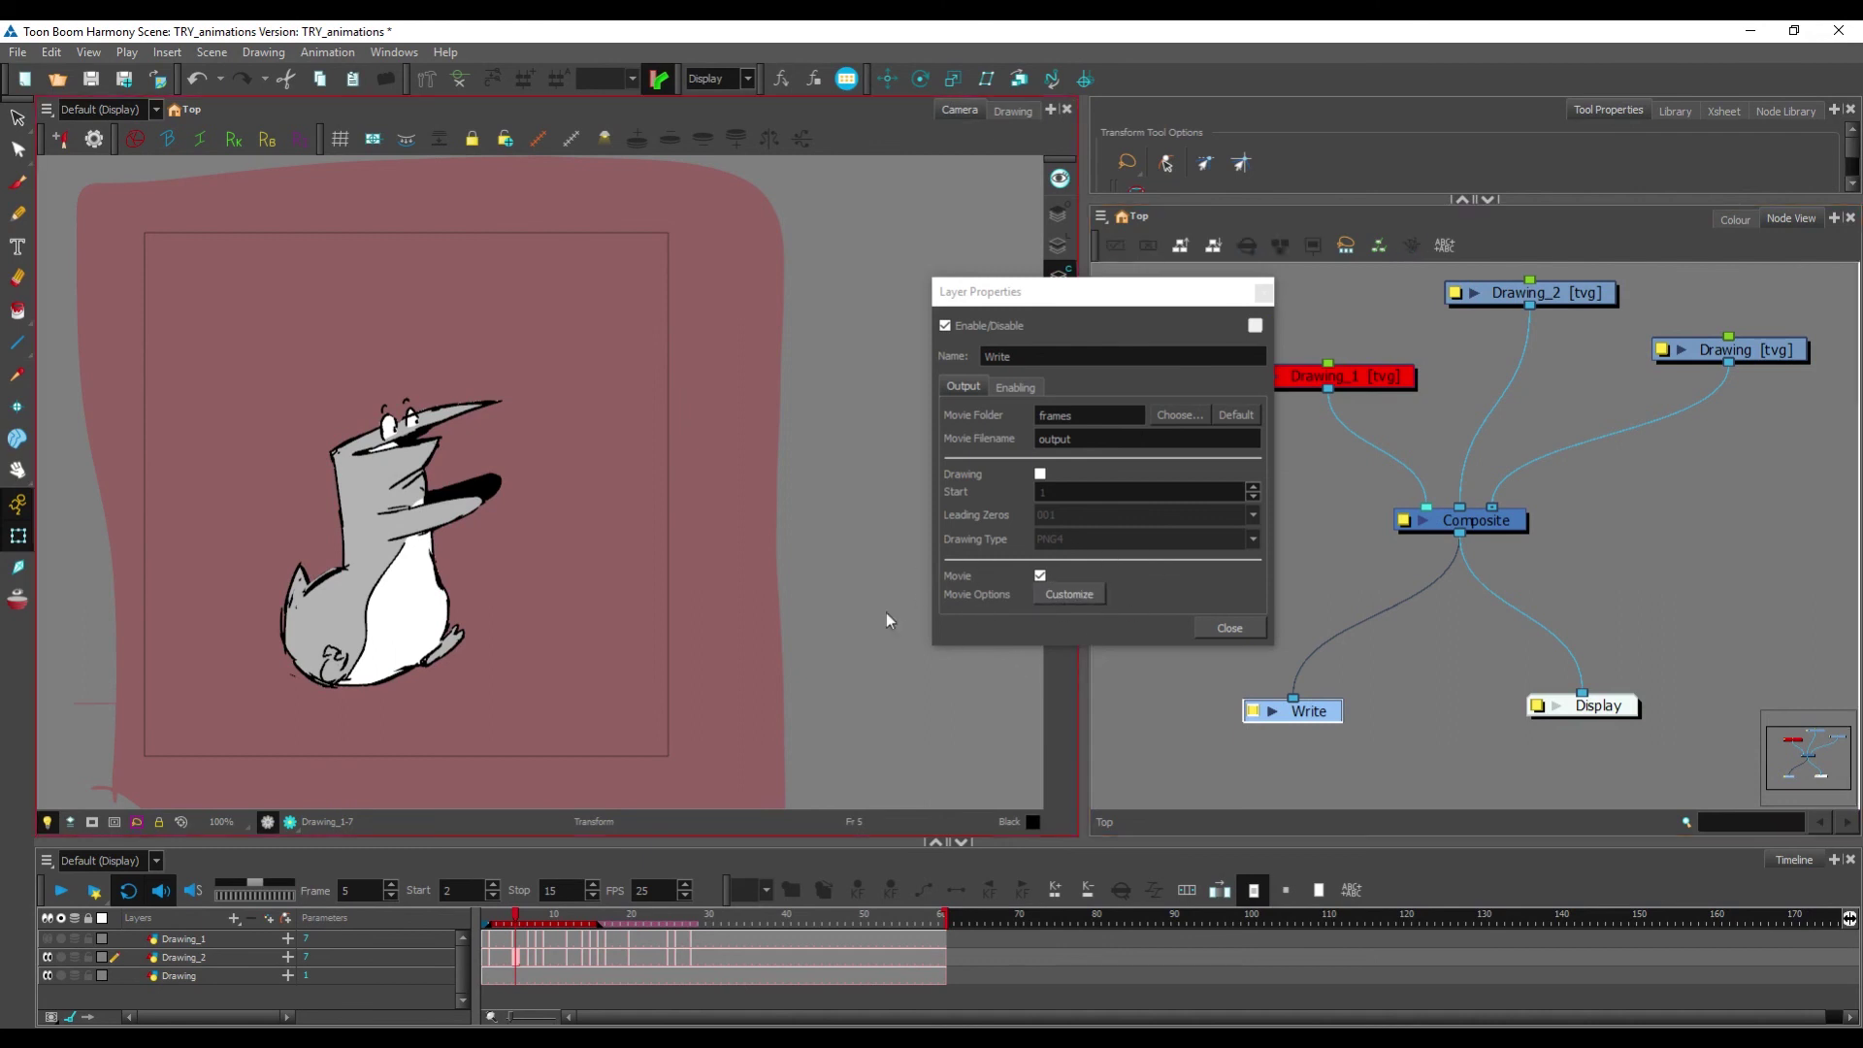
pyautogui.click(1075, 595)
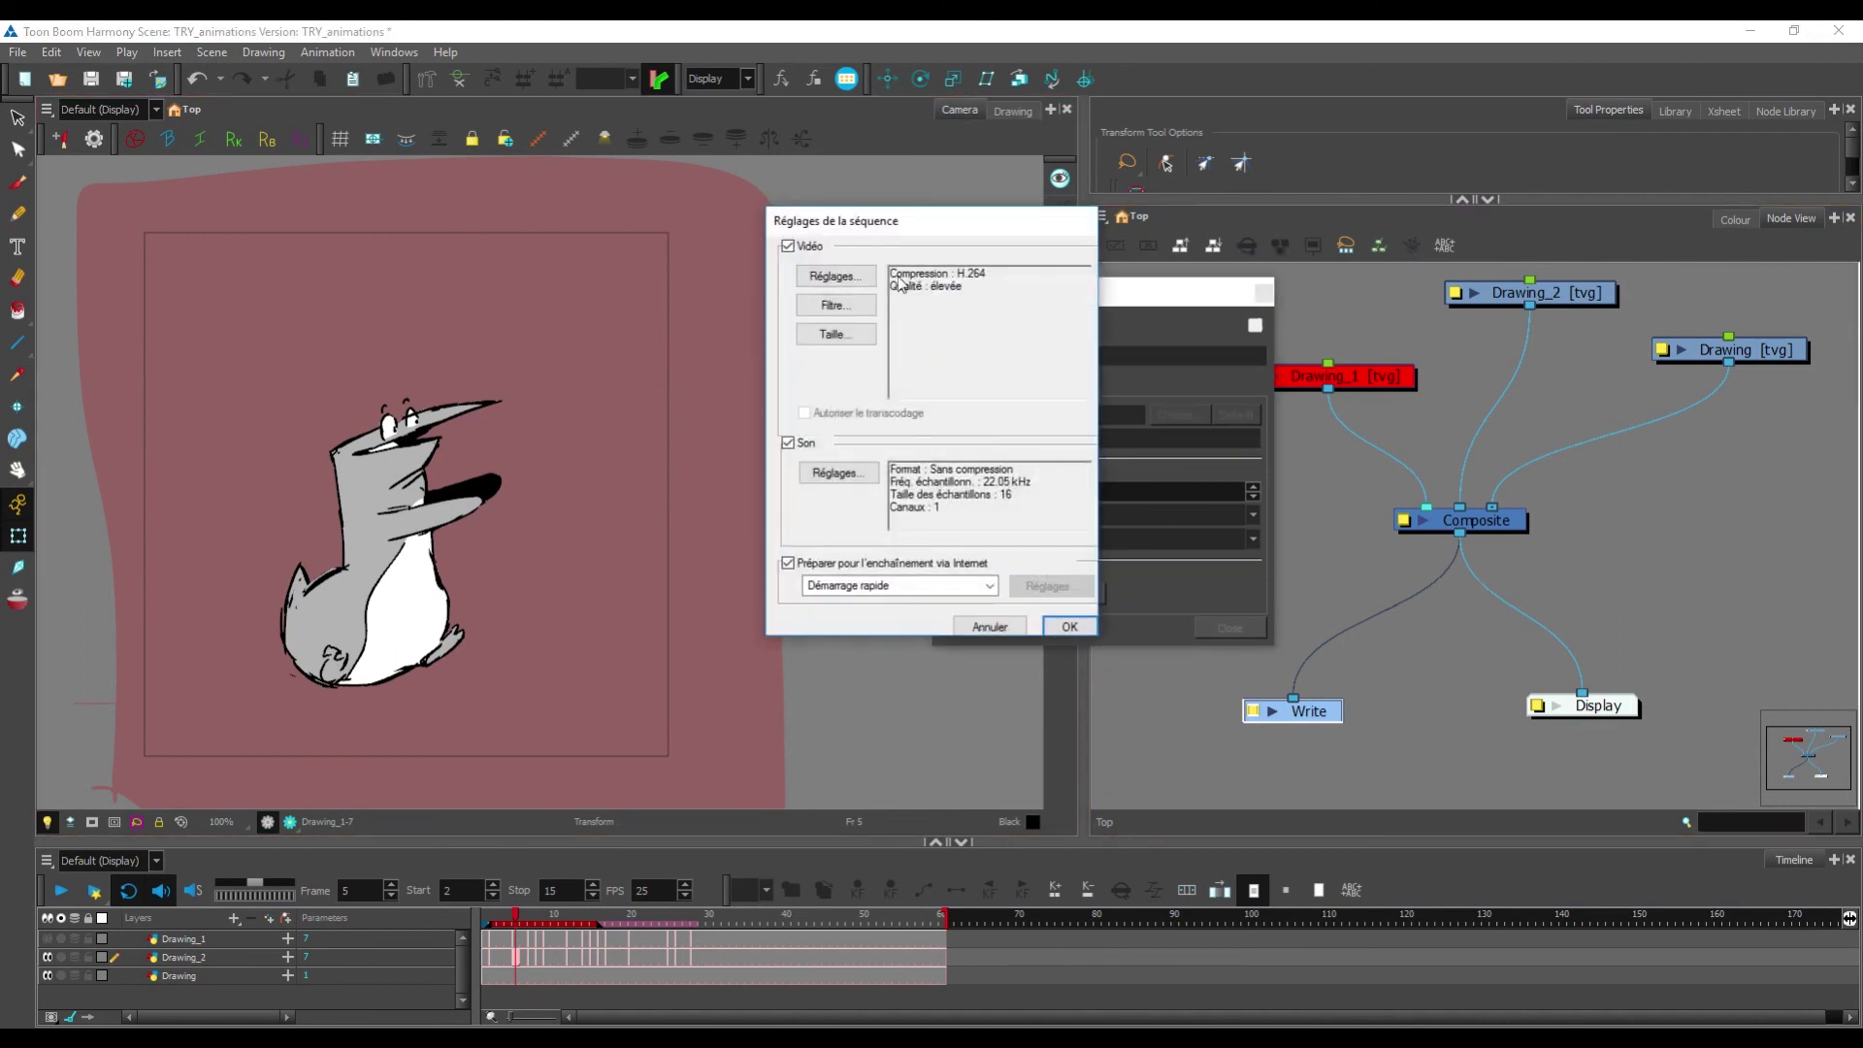
pyautogui.click(853, 280)
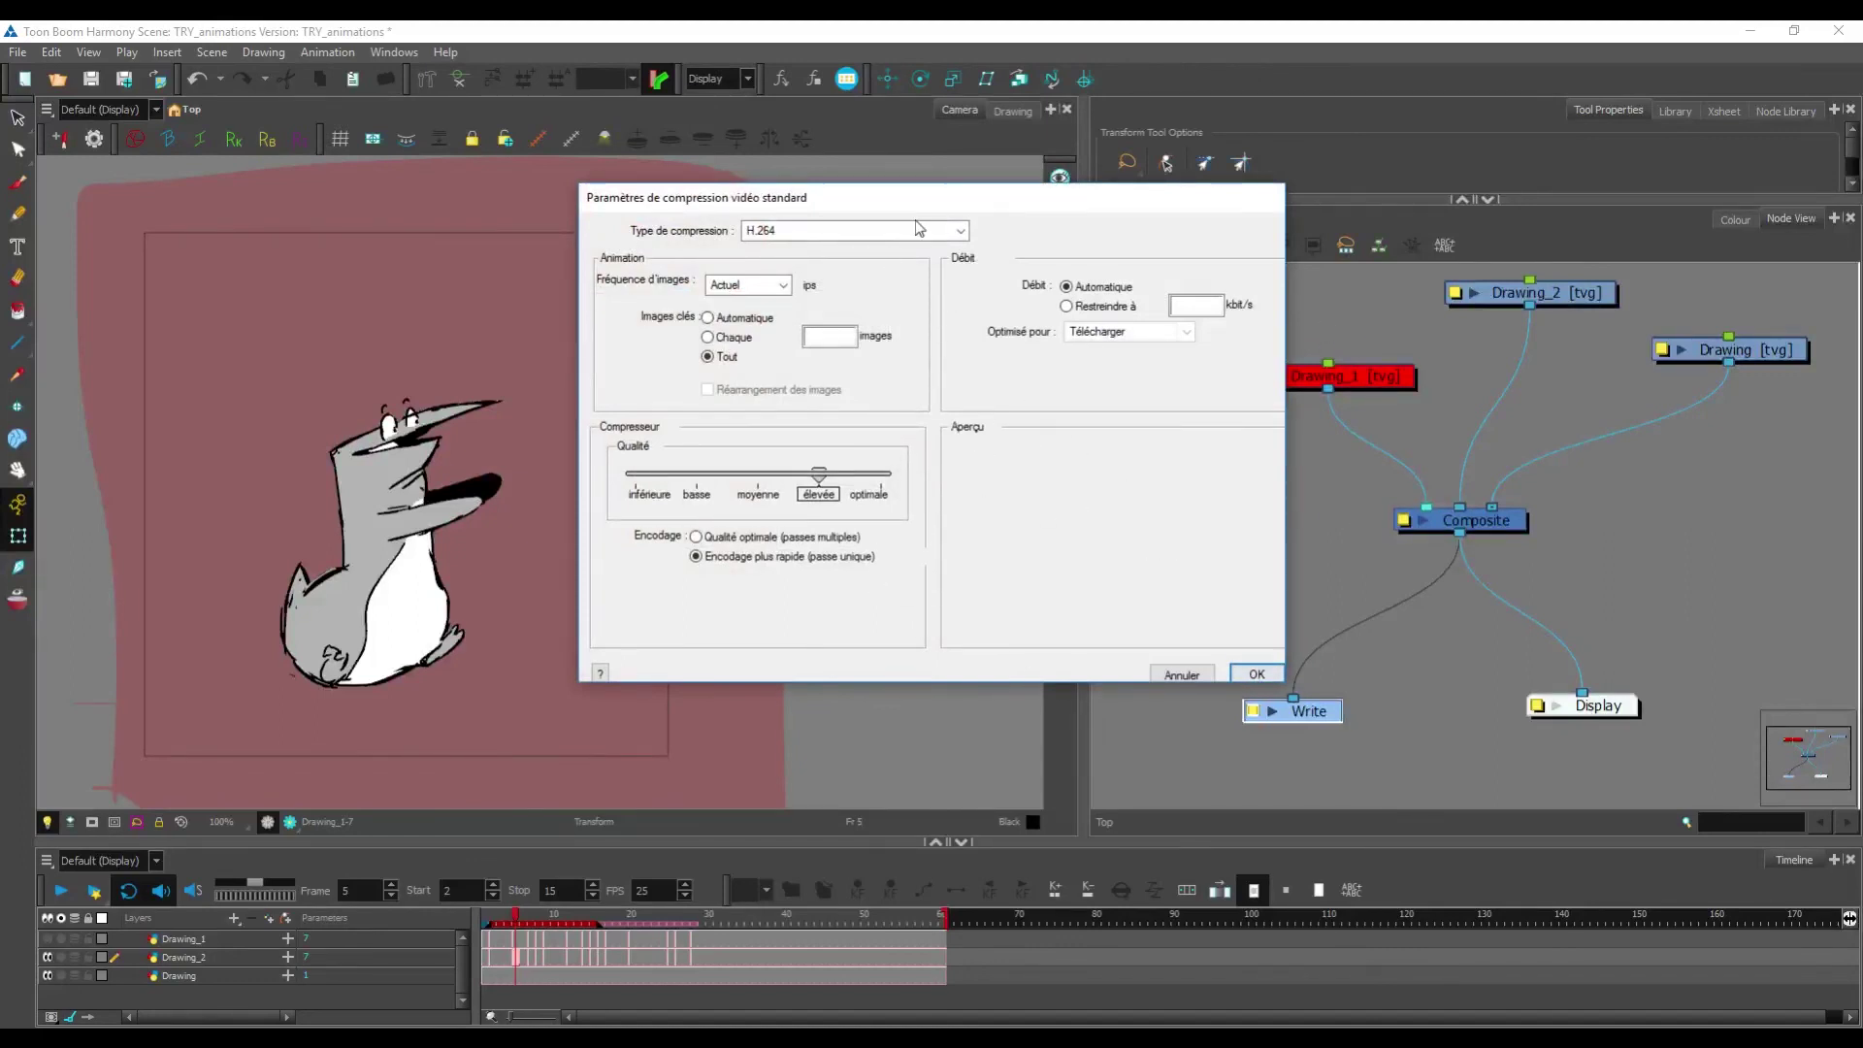
pyautogui.click(1256, 673)
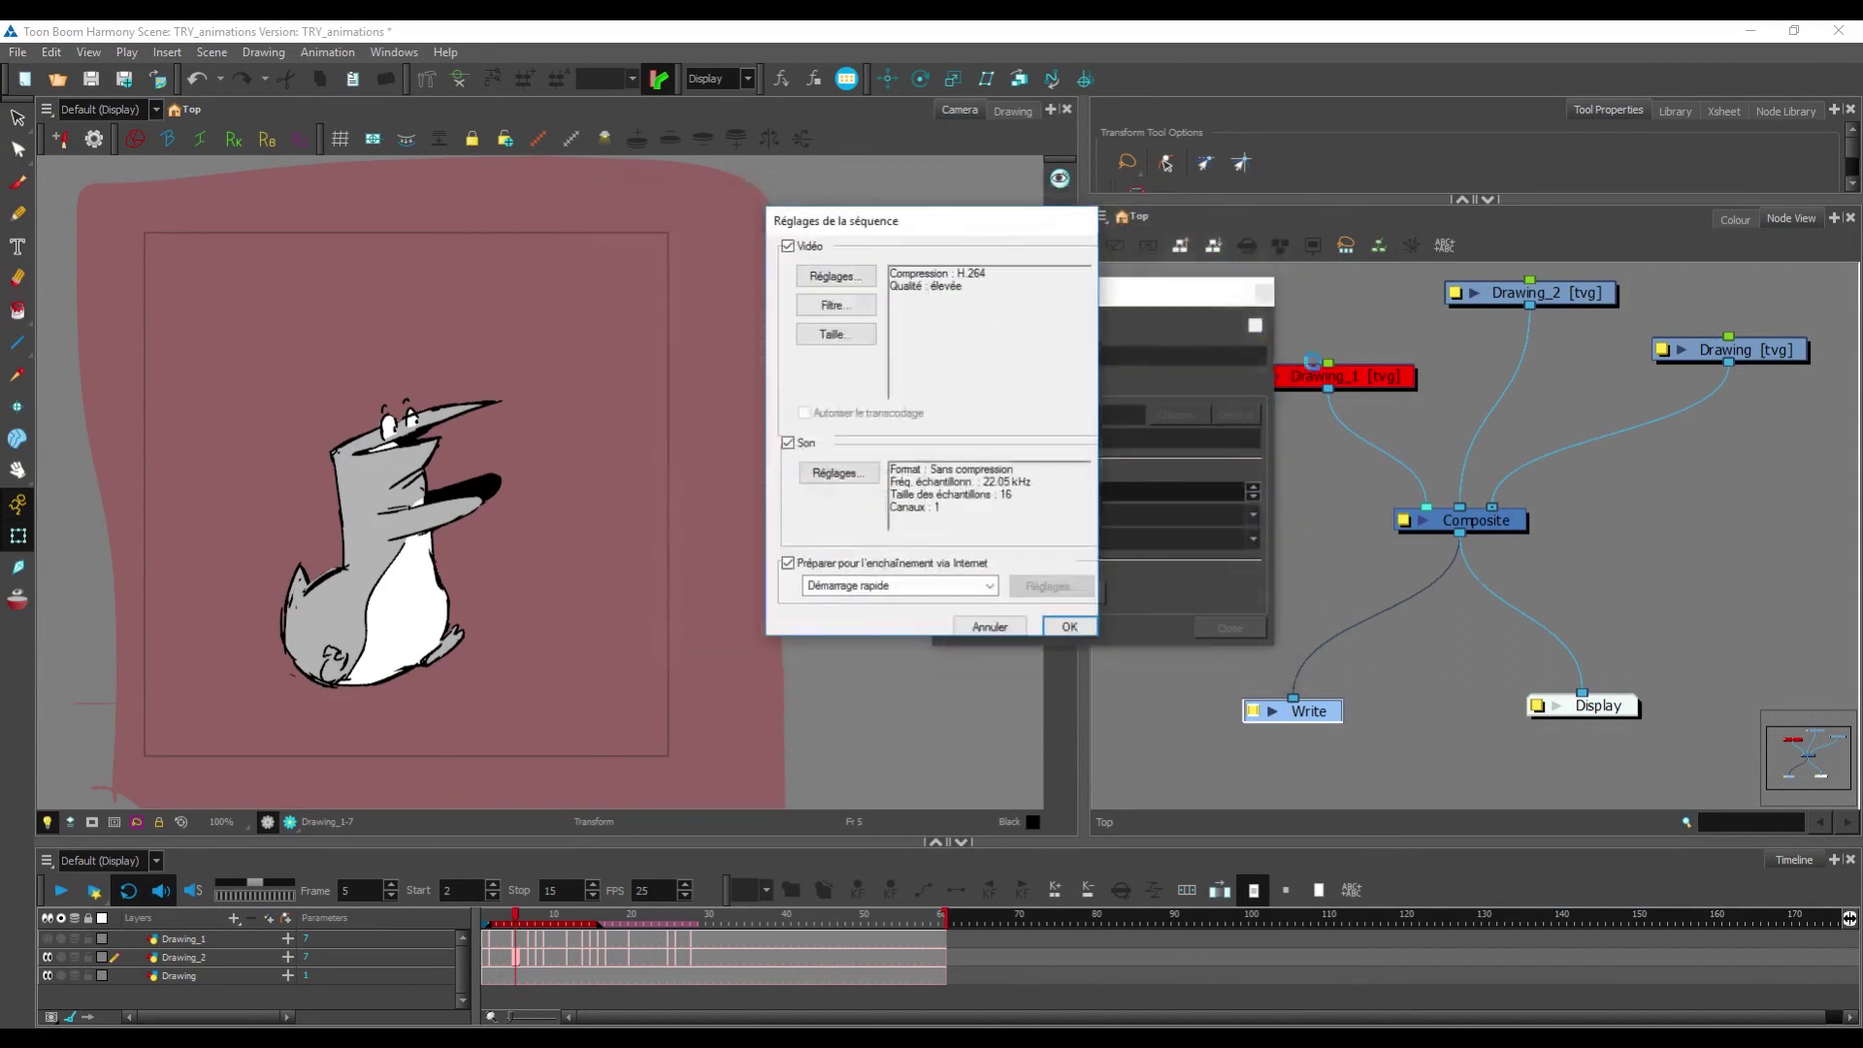
pyautogui.click(1069, 626)
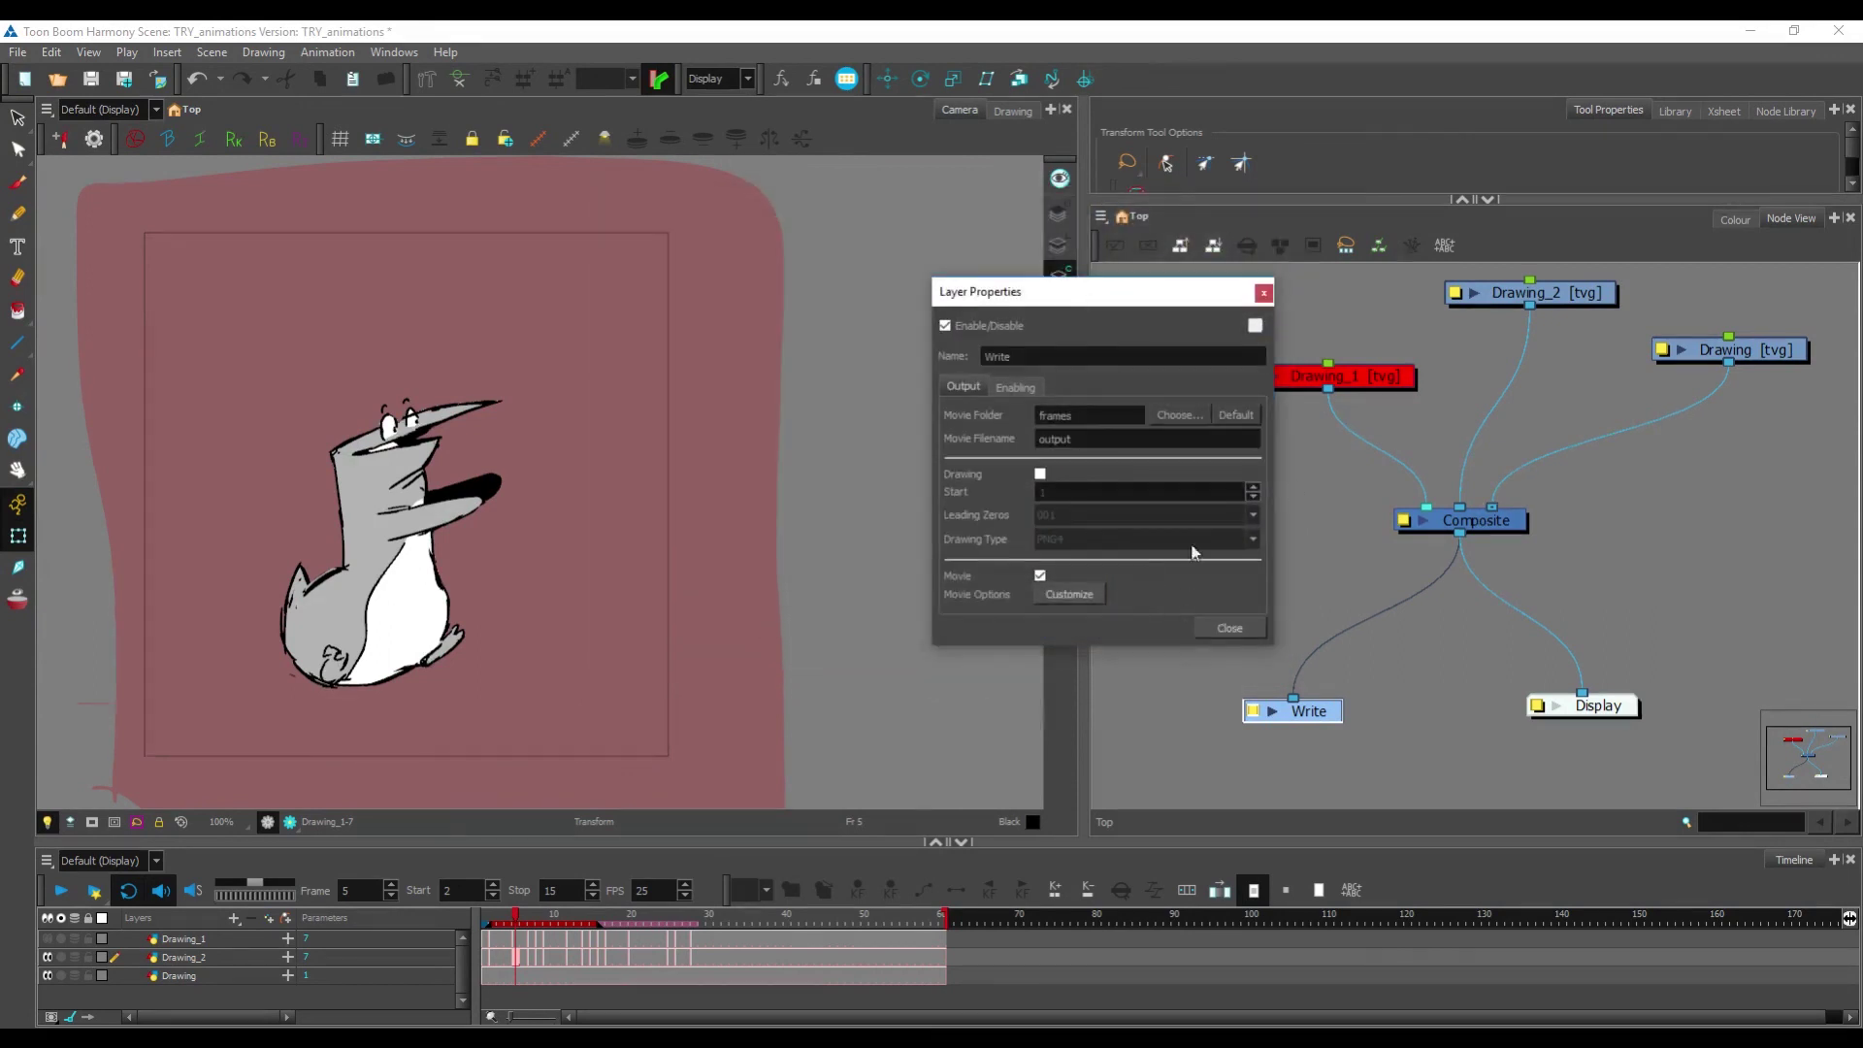
pyautogui.click(1232, 629)
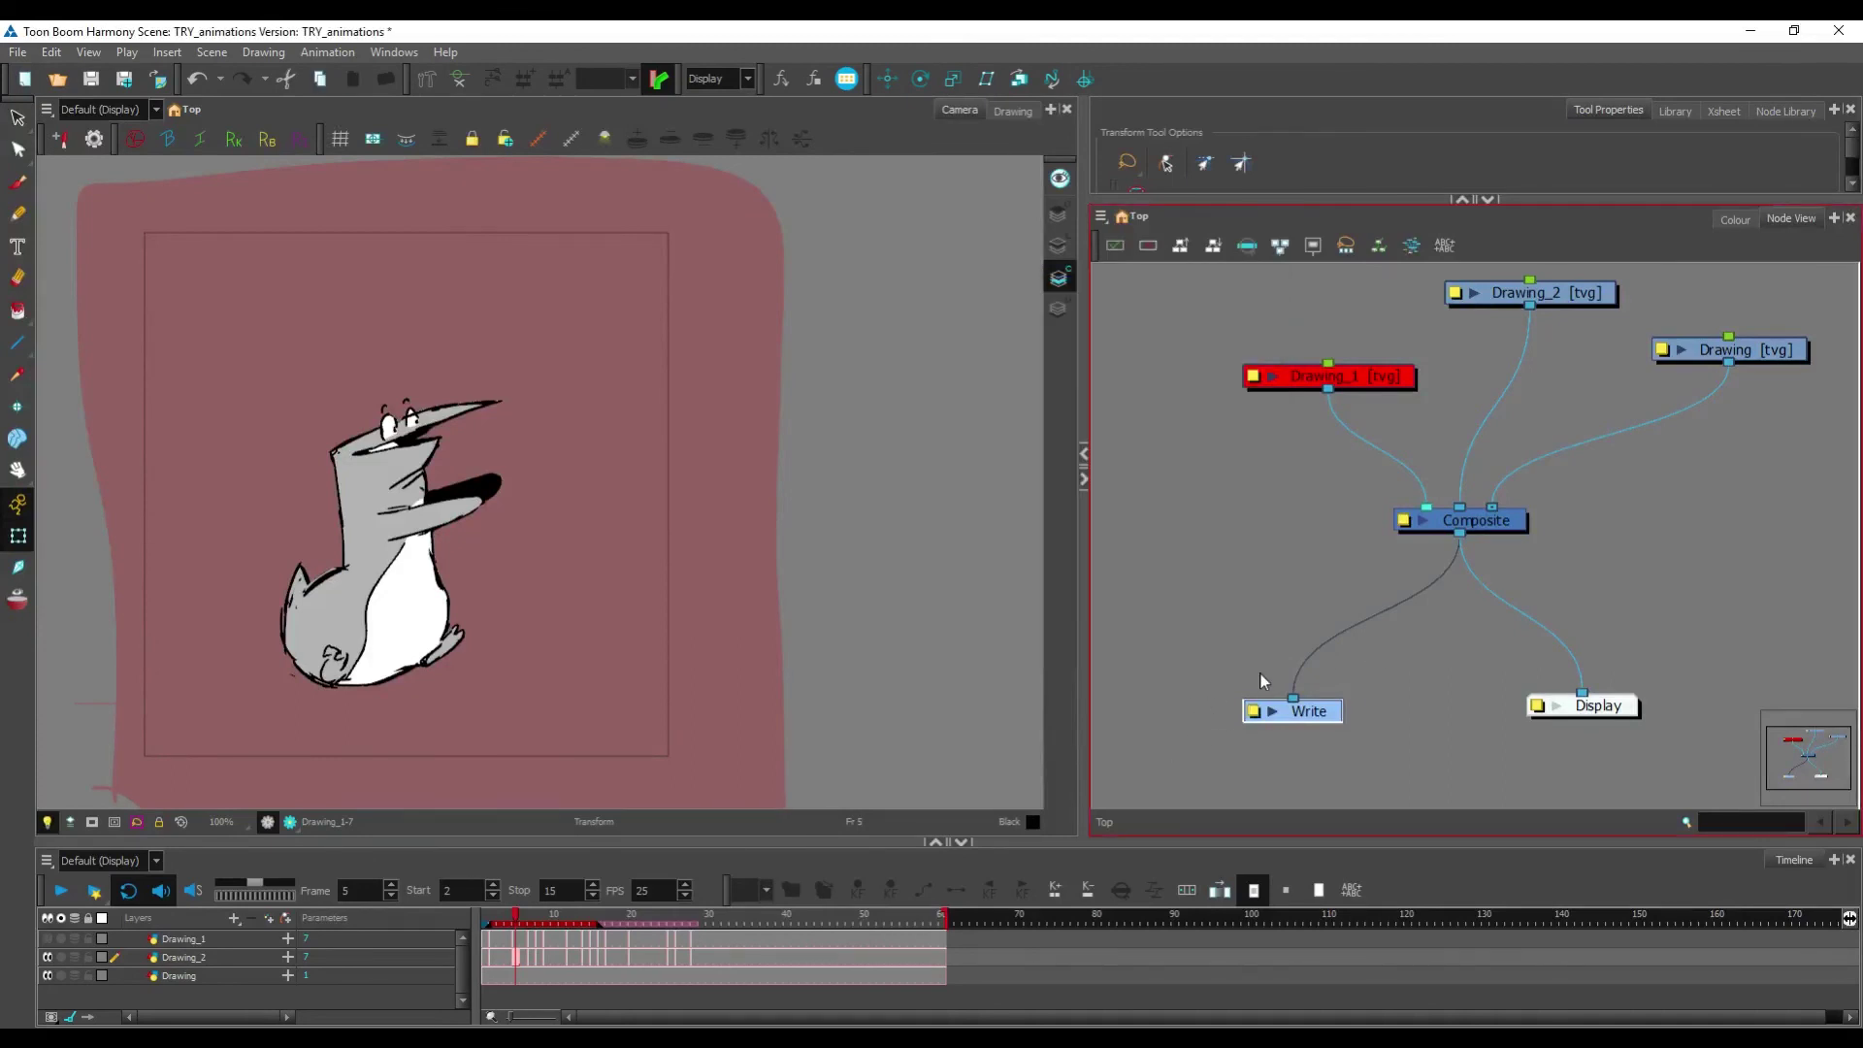
pyautogui.moveTo(1295, 704); pyautogui.dragTo(1305, 691)
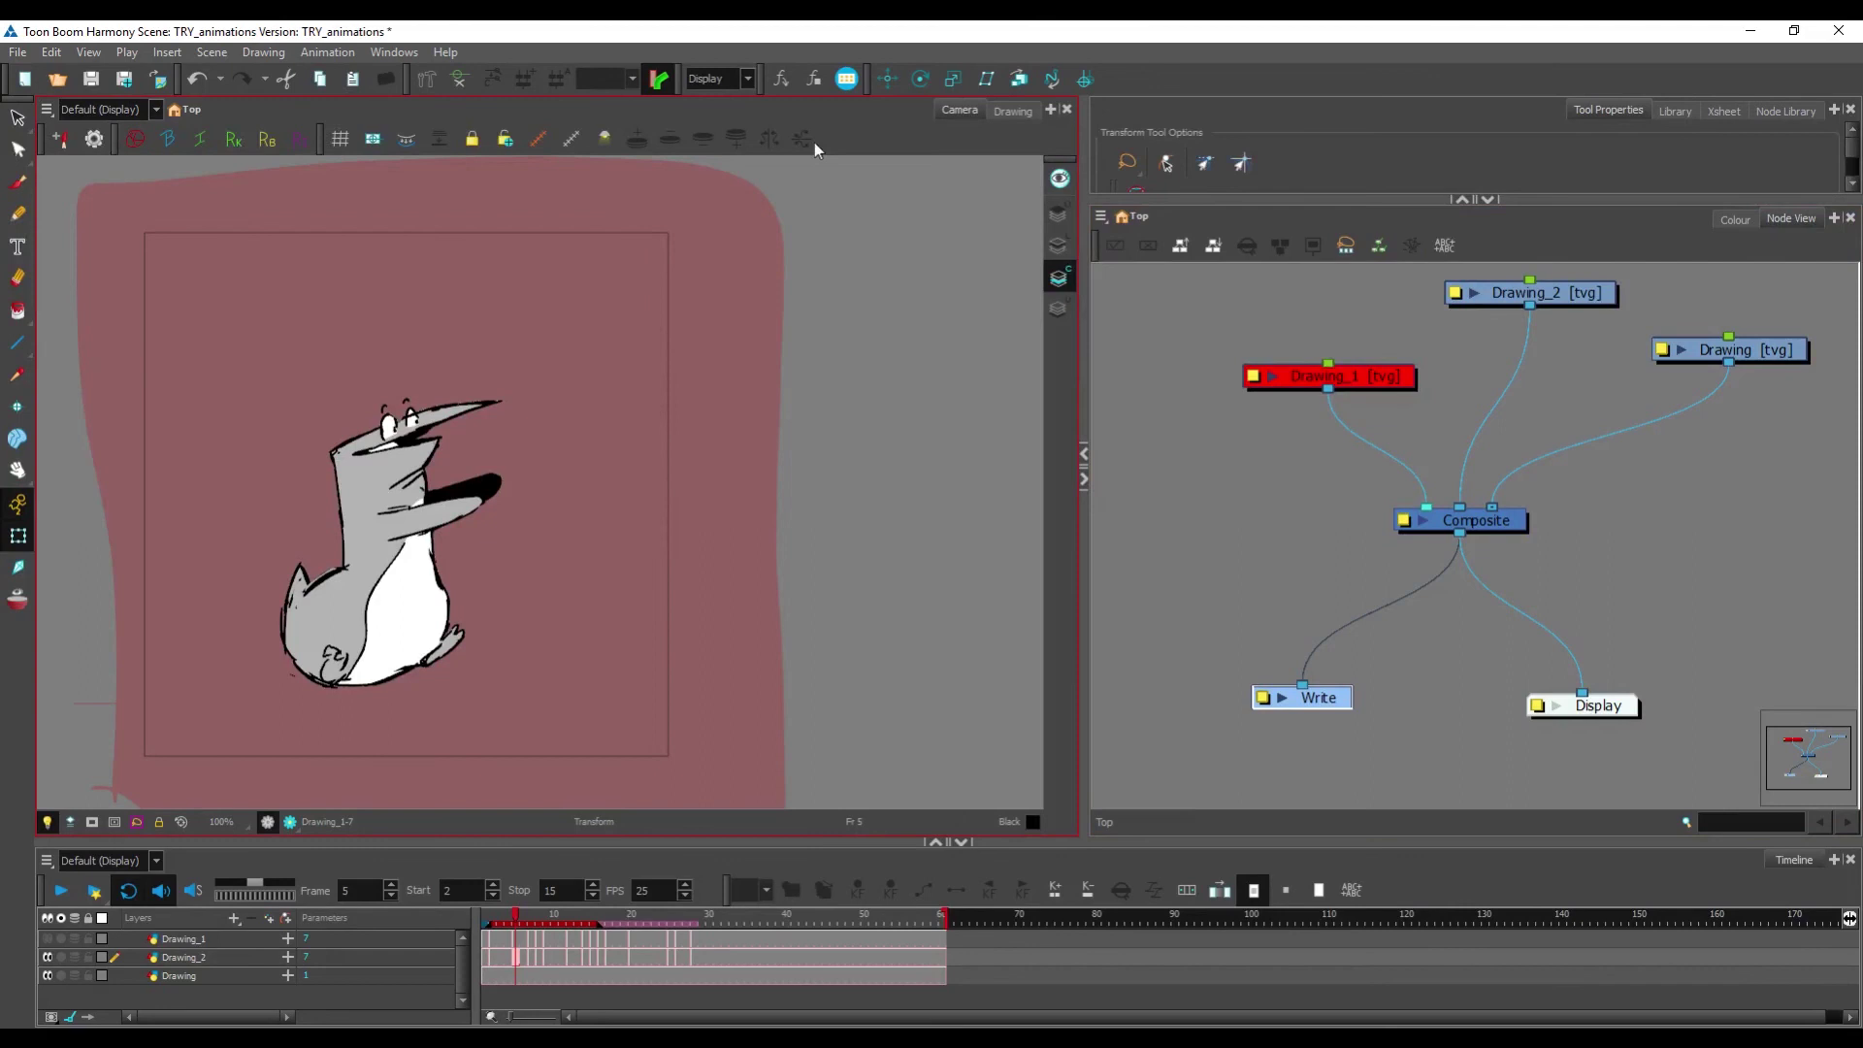
# Step: Render the Write nodes for selected frames 2 to 15 only, and dismiss the preview message
pyautogui.click(18, 52)
pyautogui.moveTo(206, 336)
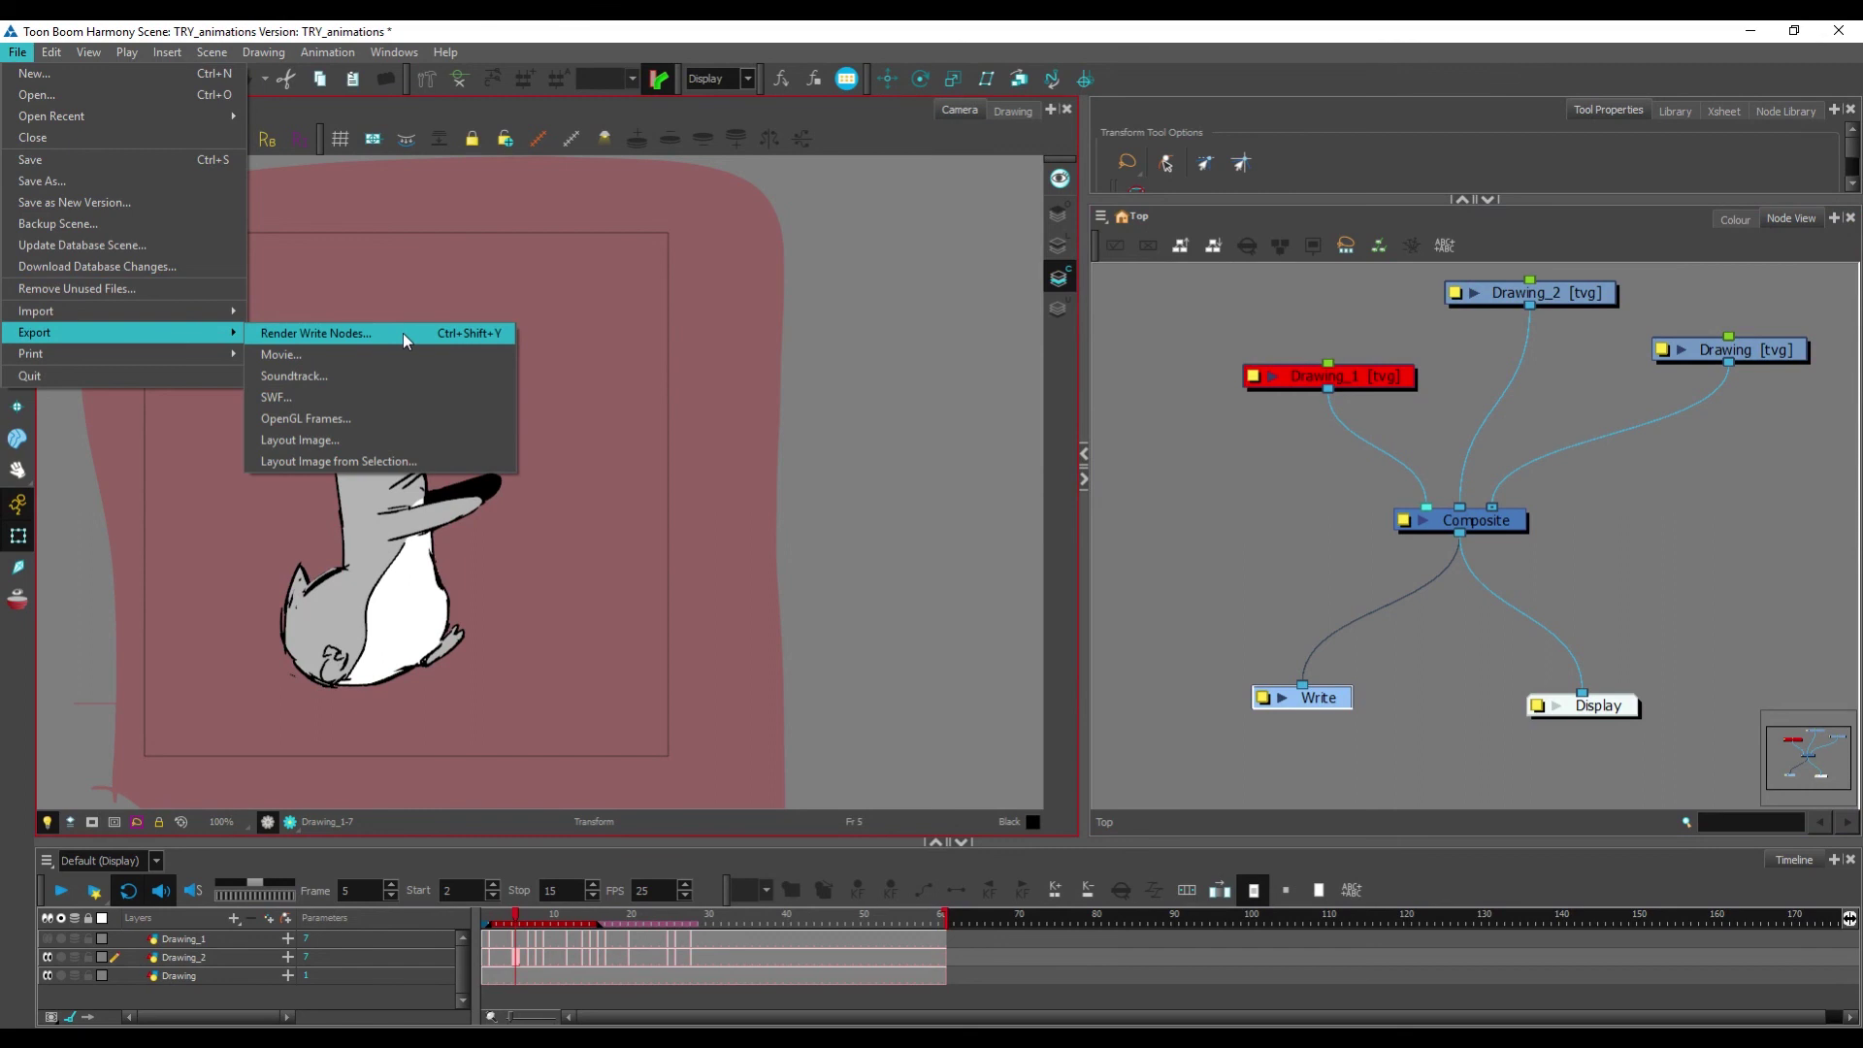
pyautogui.click(703, 673)
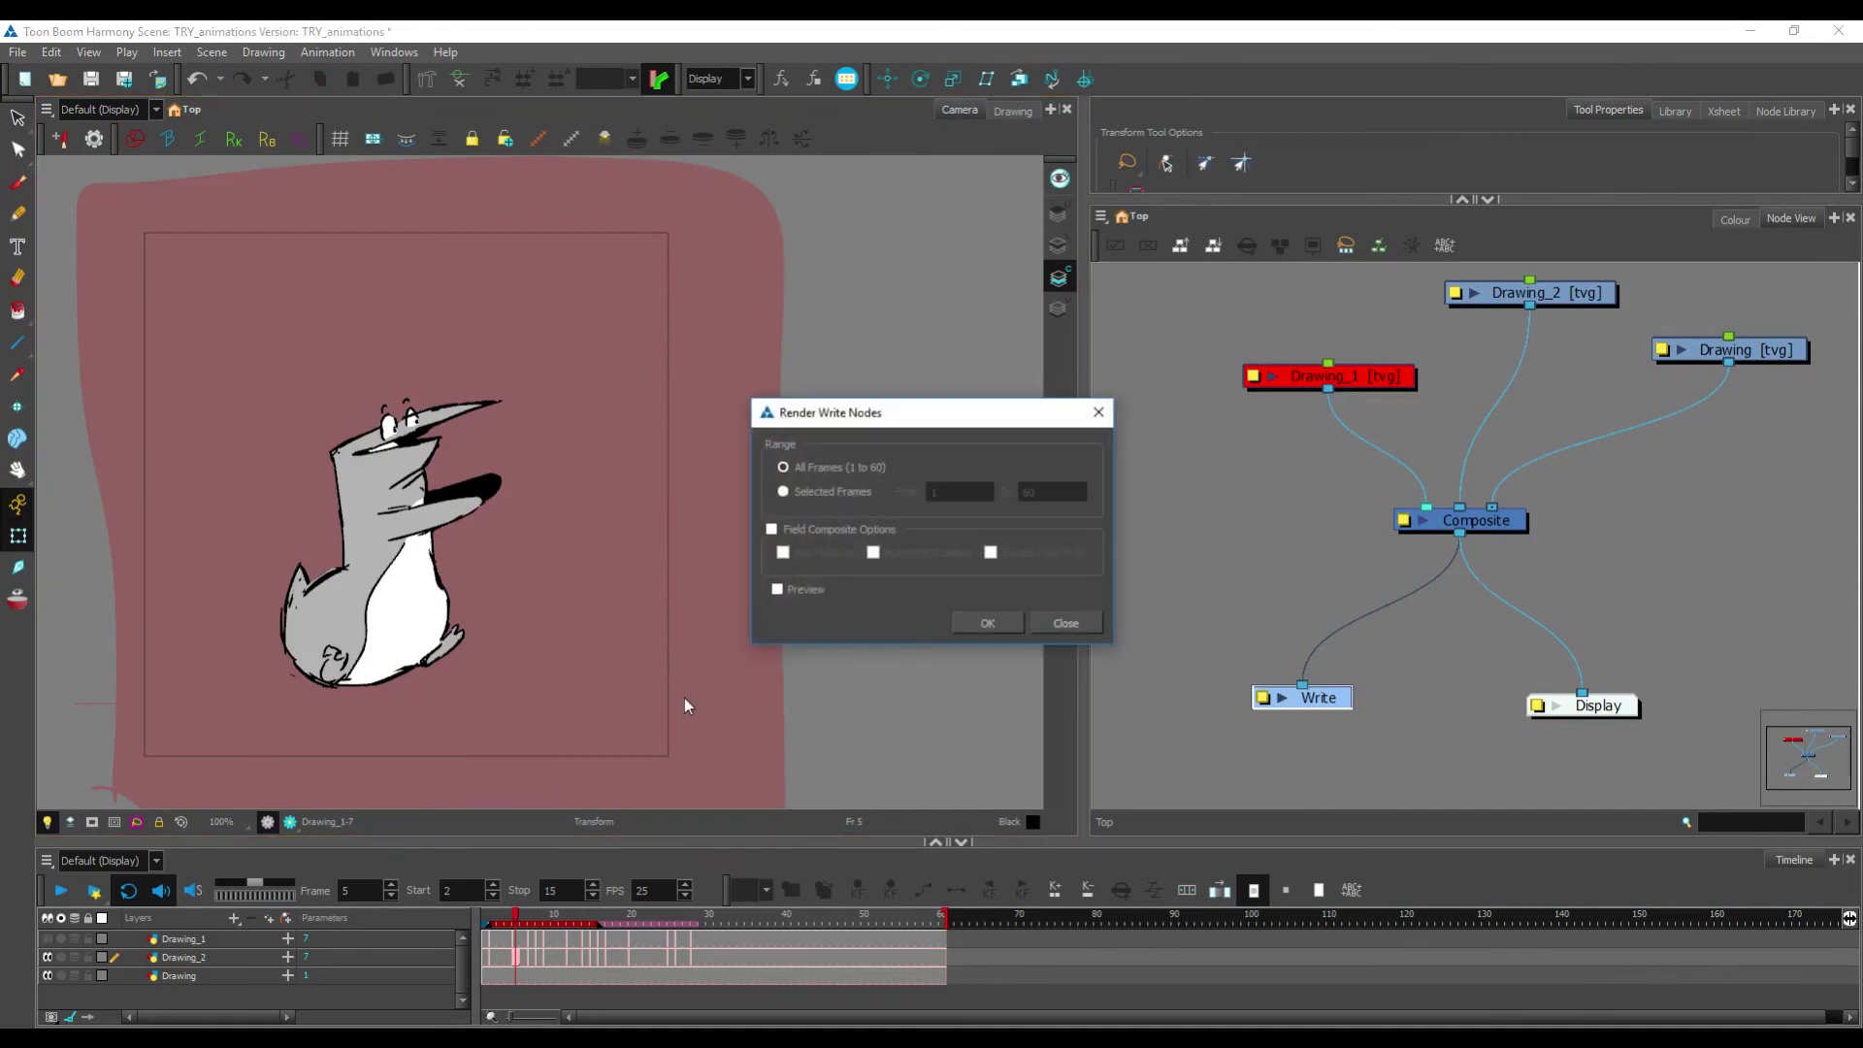
pyautogui.click(831, 493)
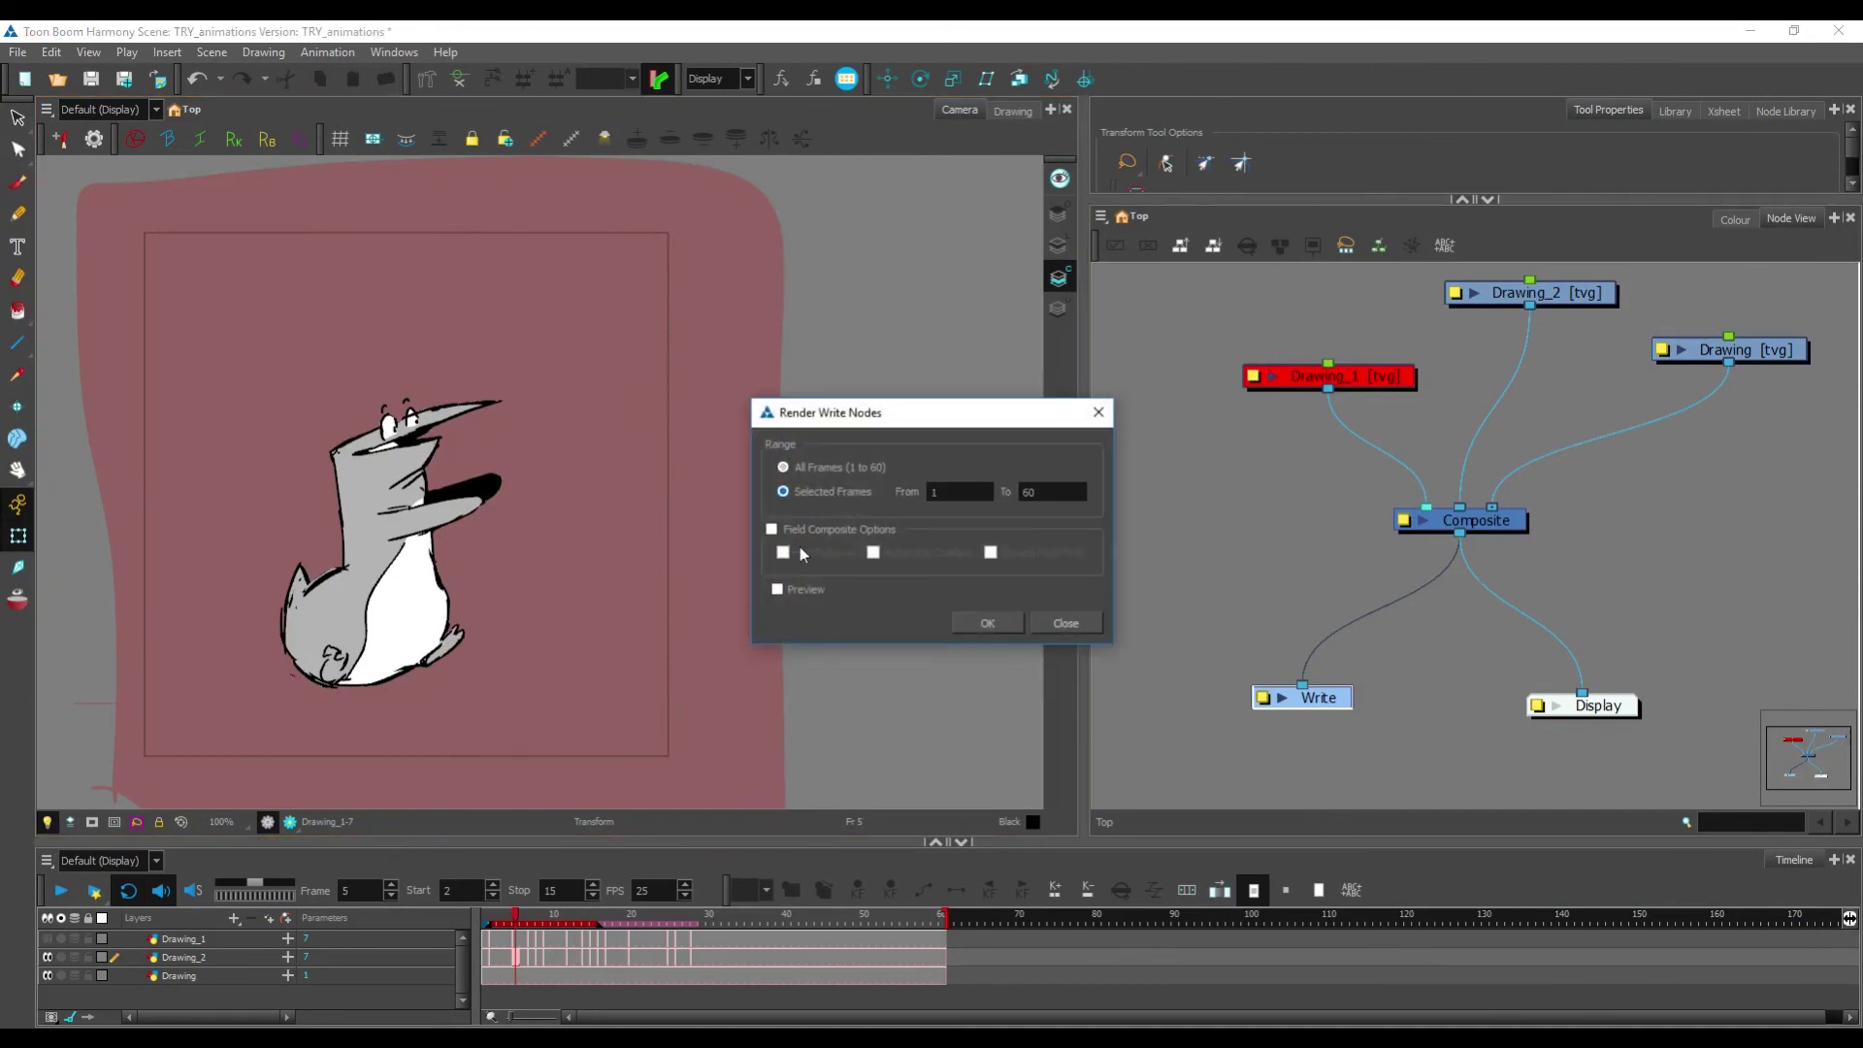
pyautogui.write('2')
pyautogui.press('Tab')
pyautogui.write('15')
pyautogui.press('Tab')
pyautogui.click(993, 626)
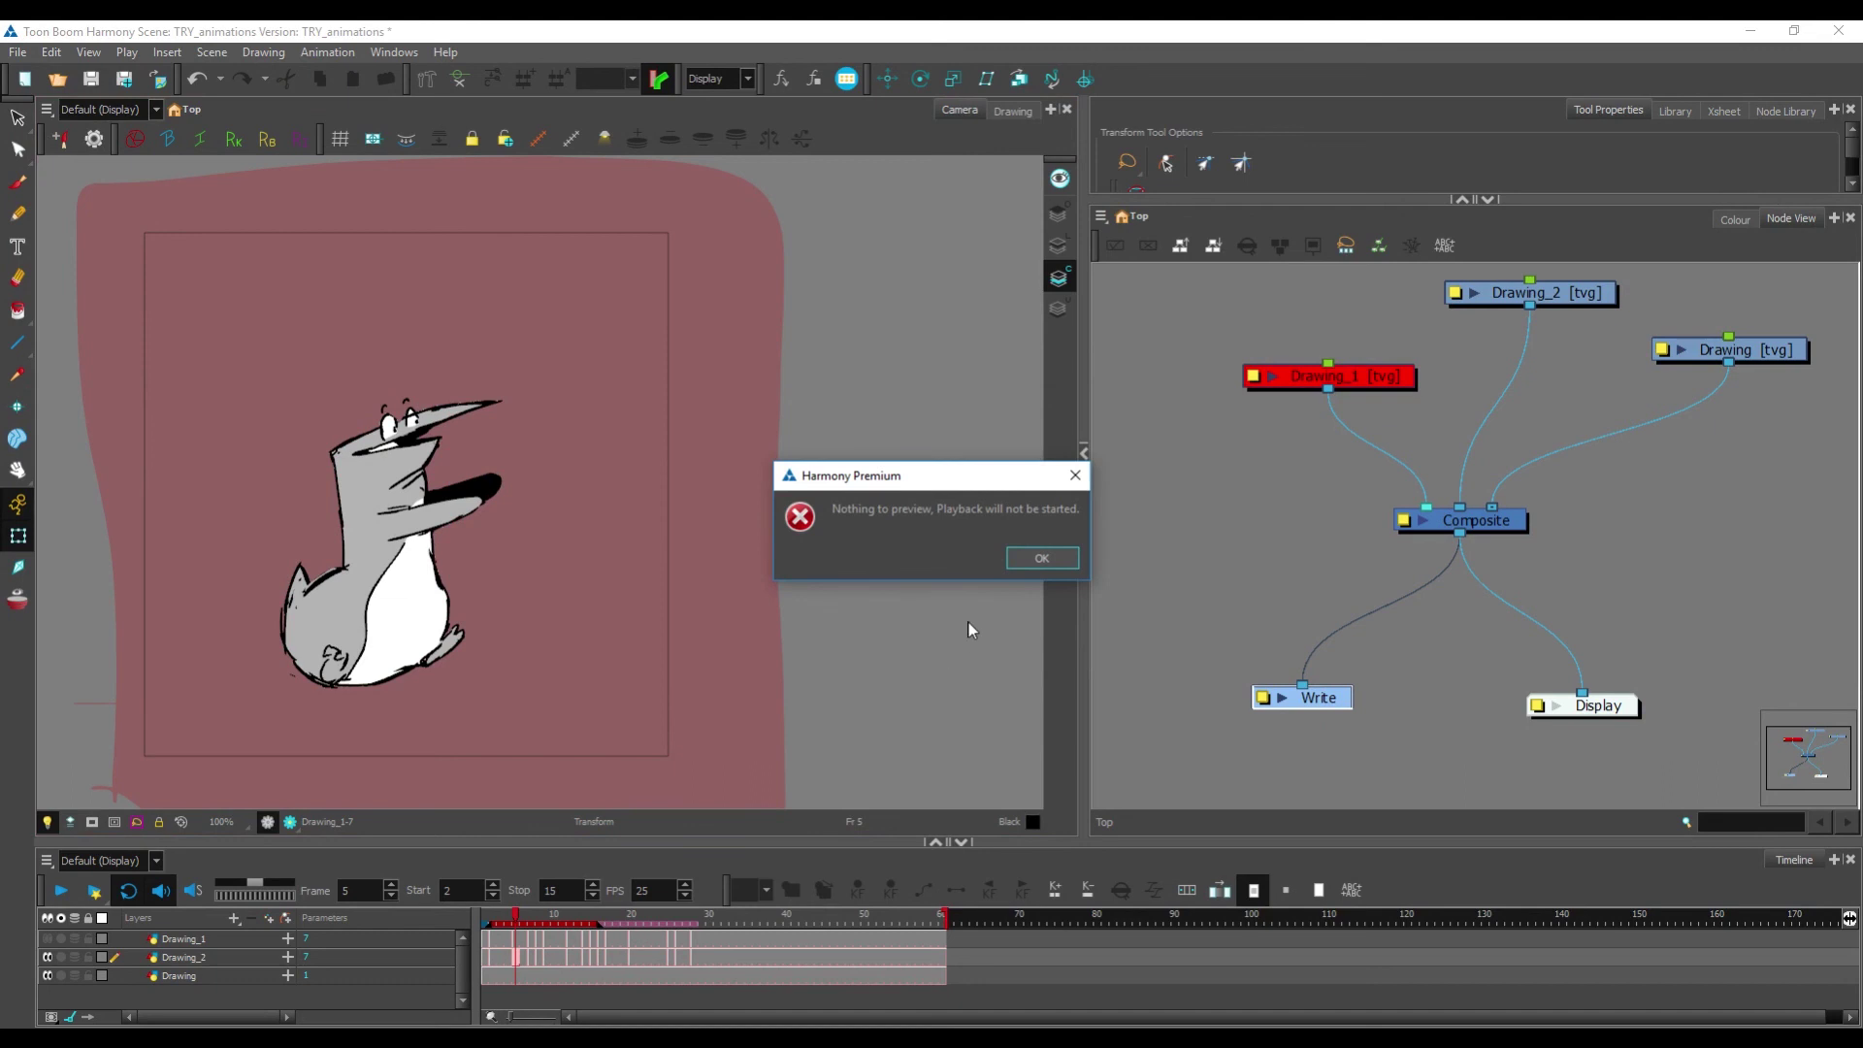
pyautogui.click(1041, 558)
# Step: Switch to File Explorer, play the rendered penguinbis movie from the exports demo folder, and close the folder window
pyautogui.click(124, 469)
pyautogui.moveTo(124, 470); pyautogui.dragTo(1284, 238)
pyautogui.click(1316, 378)
pyautogui.doubleClick(1312, 376)
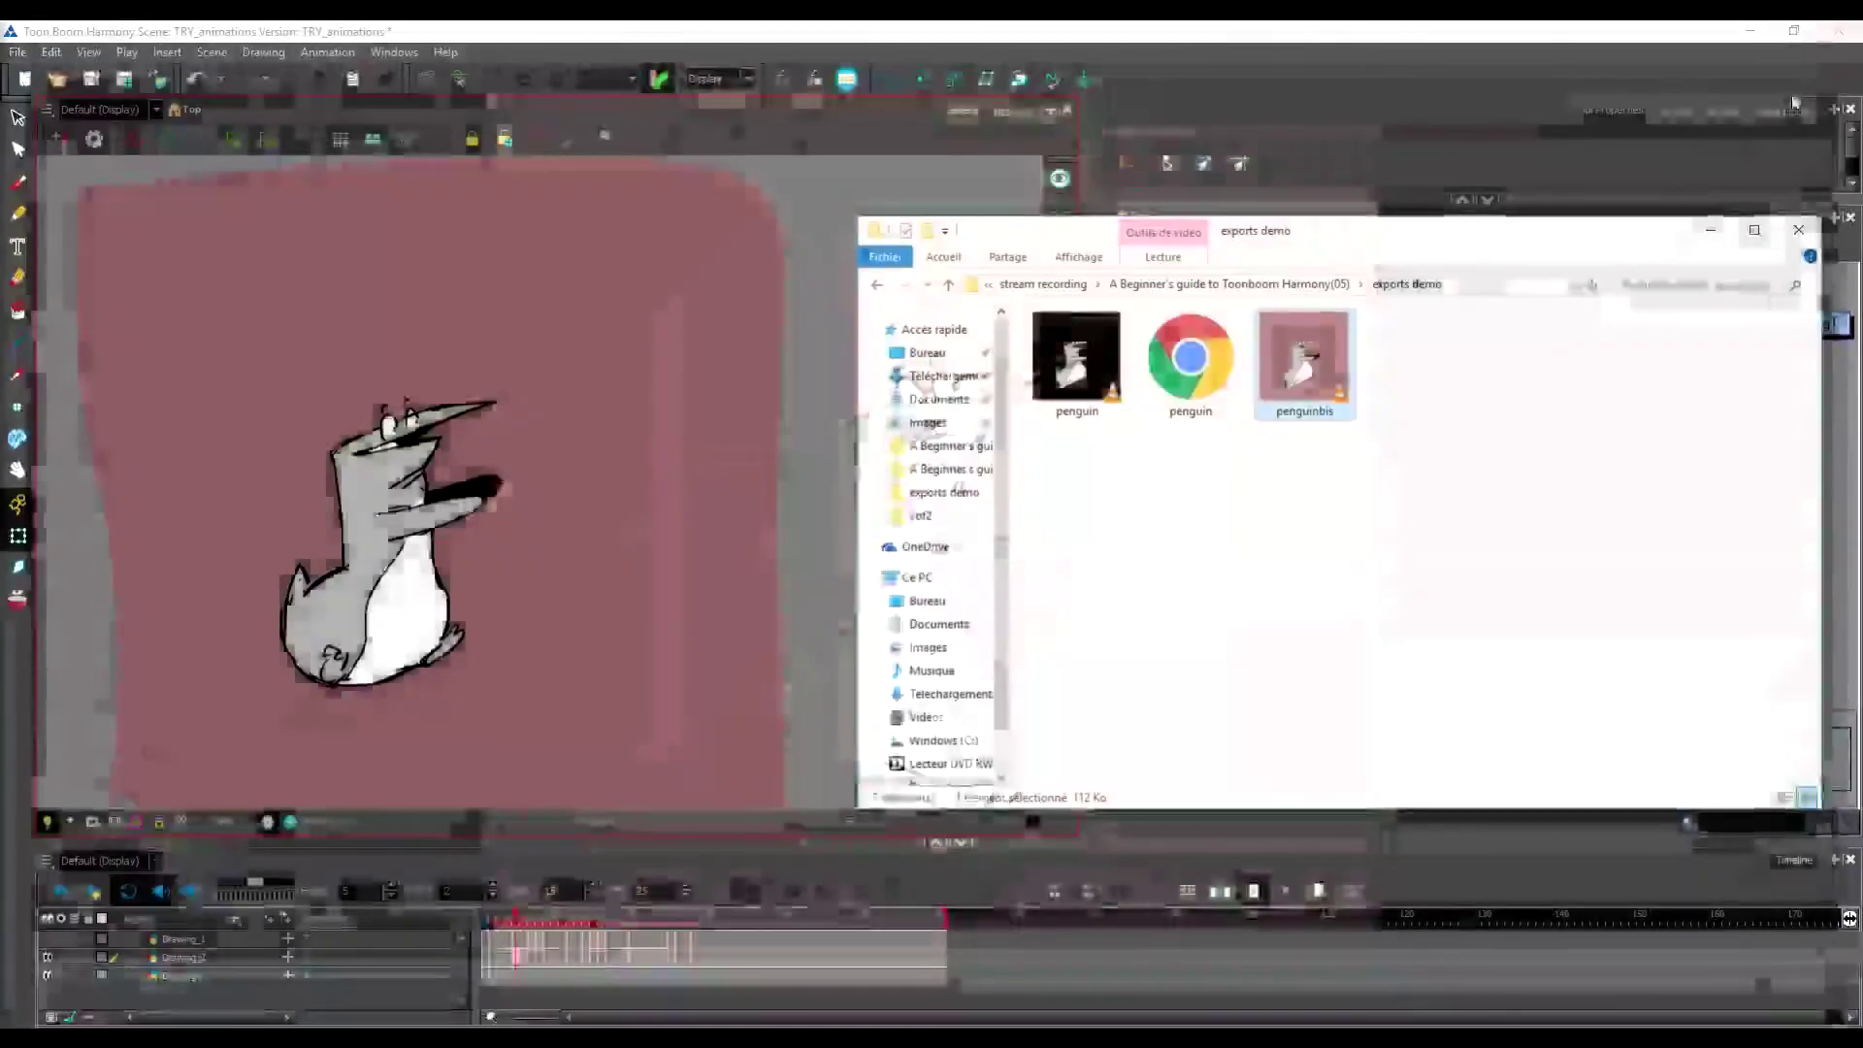
pyautogui.moveTo(1475, 237); pyautogui.dragTo(1530, 250)
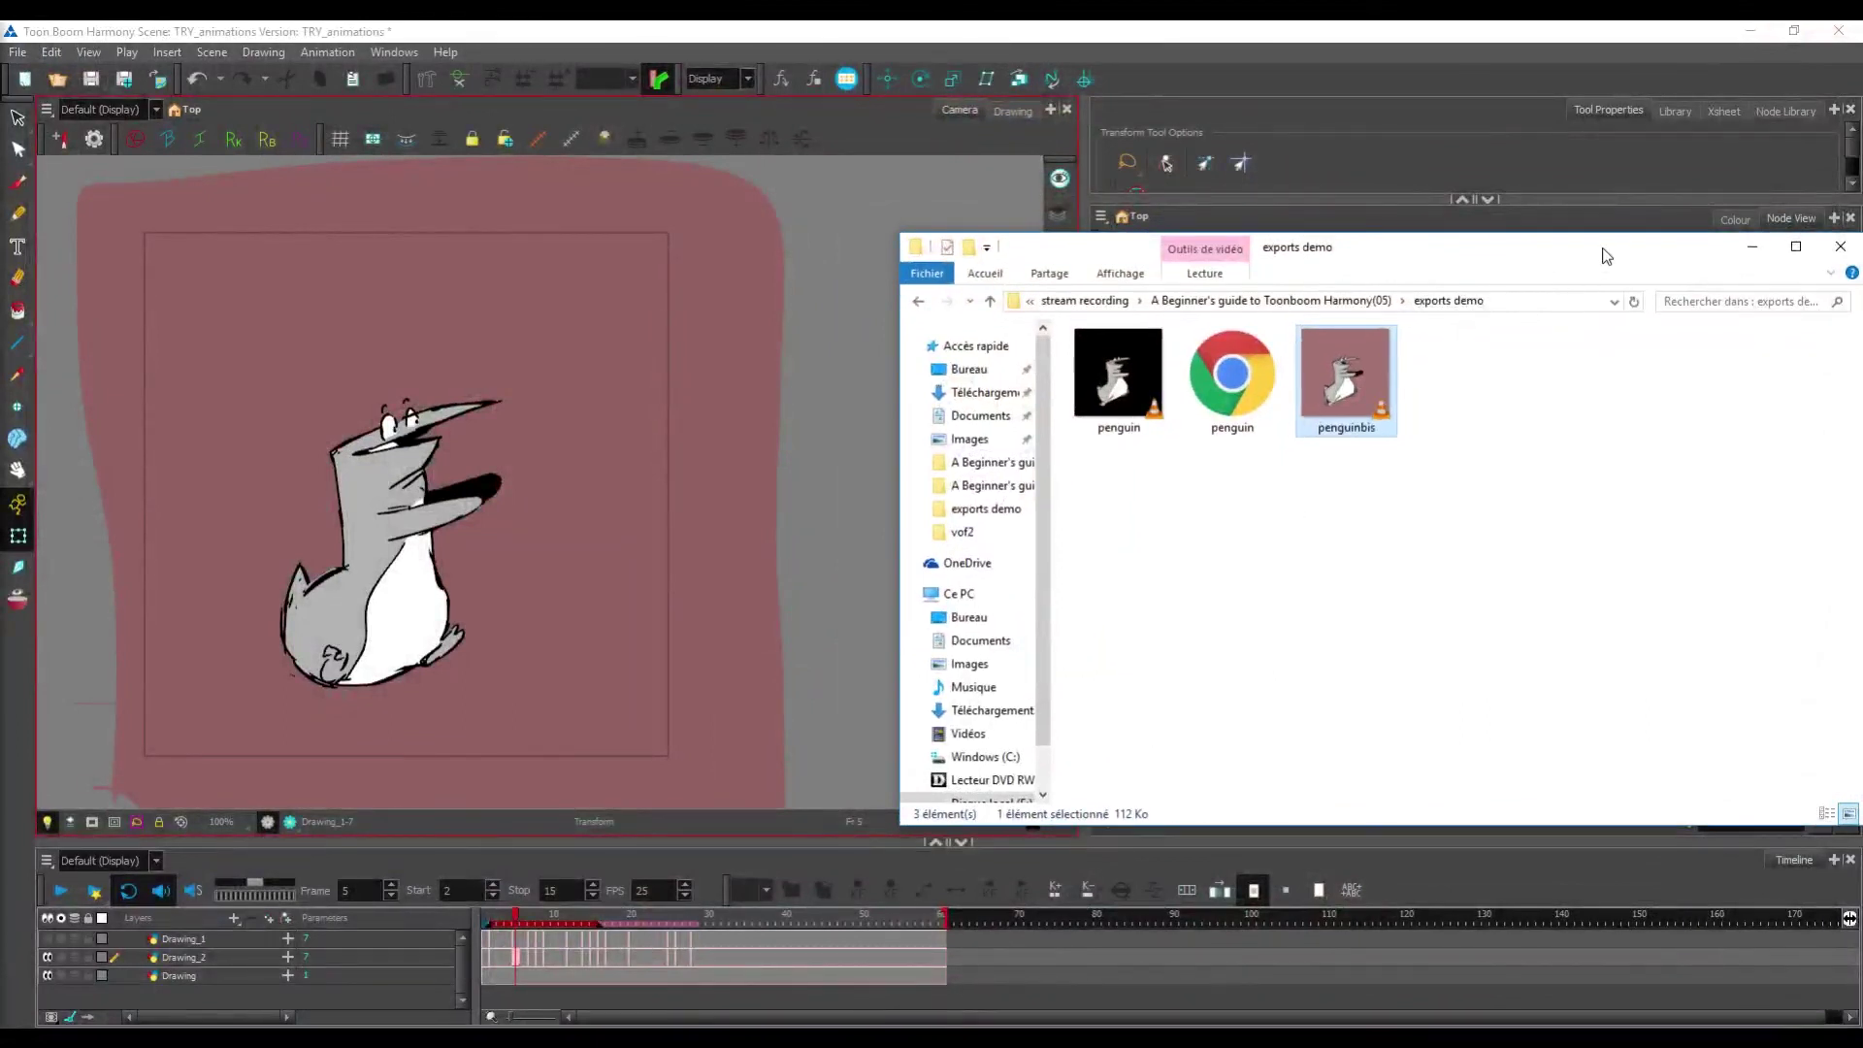
pyautogui.click(1841, 246)
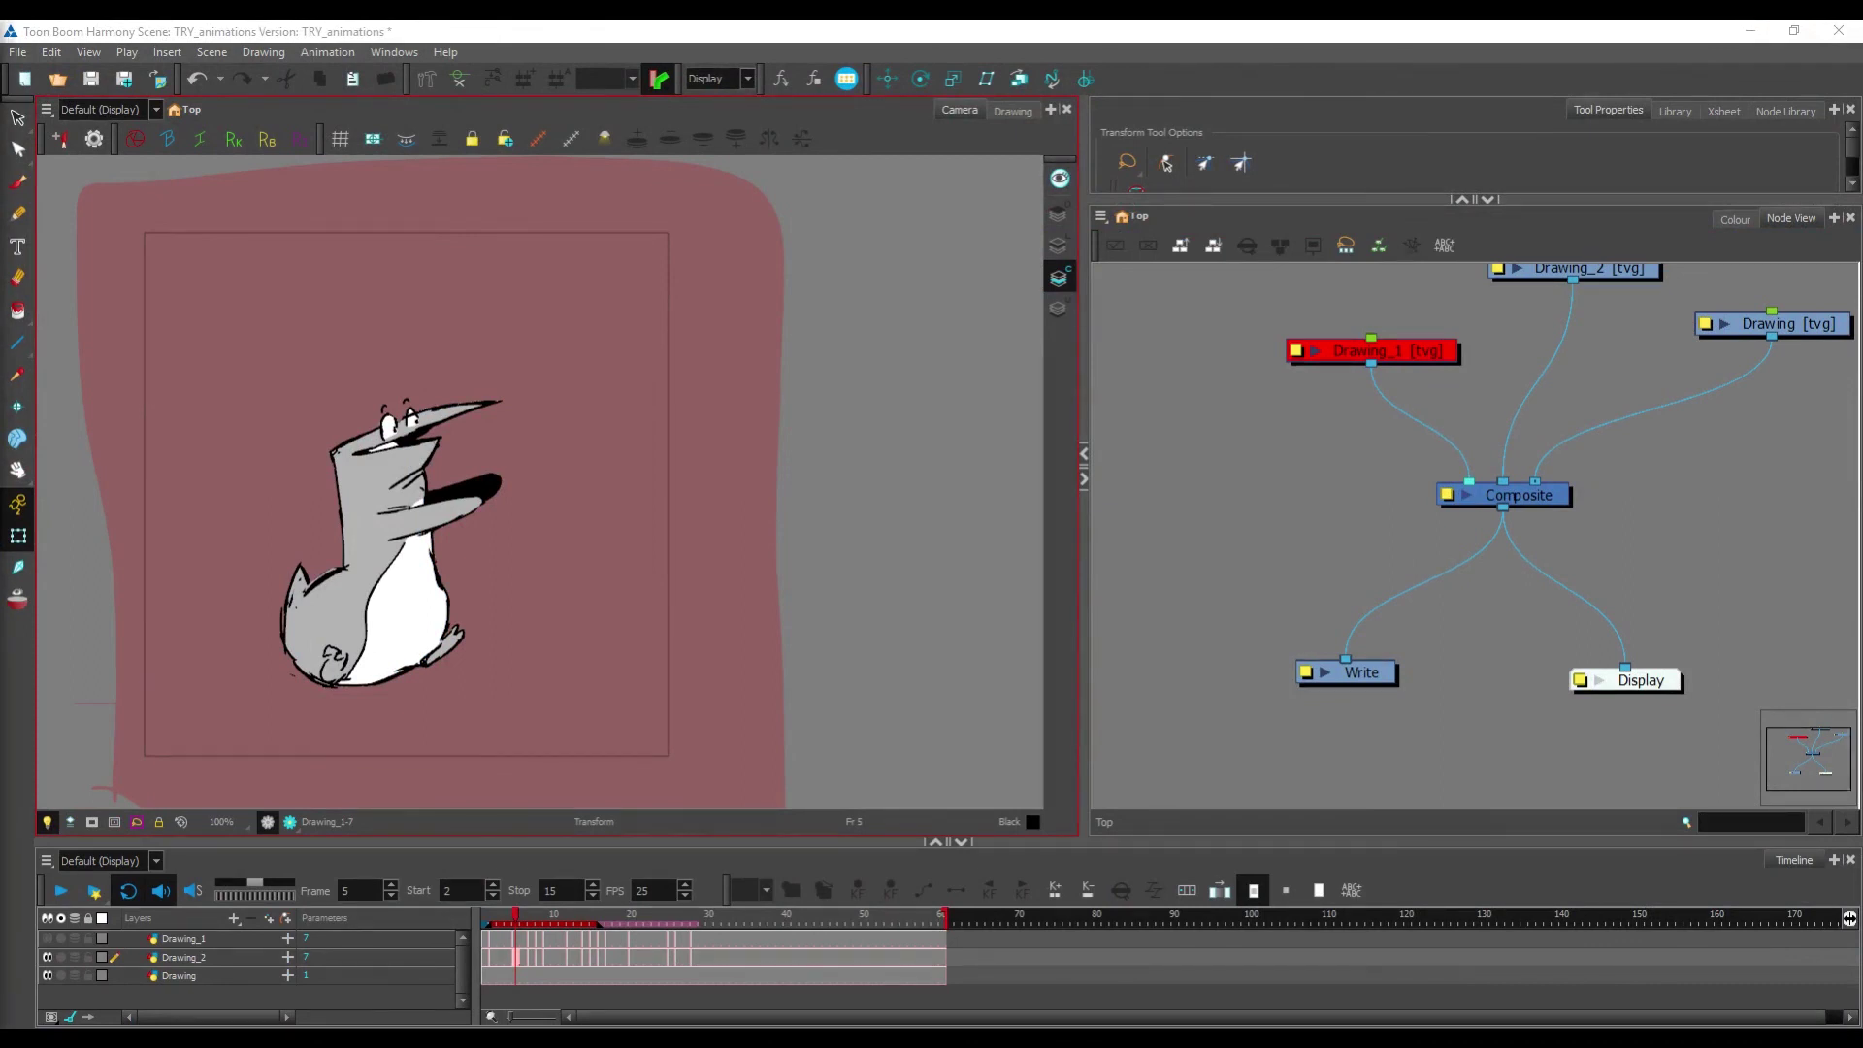
# Step: Rearrange the workspace by widening the Camera view and giving Tool Properties more height above the Node View
pyautogui.moveTo(1083, 223); pyautogui.dragTo(1267, 247)
pyautogui.moveTo(1639, 199); pyautogui.dragTo(1681, 382)
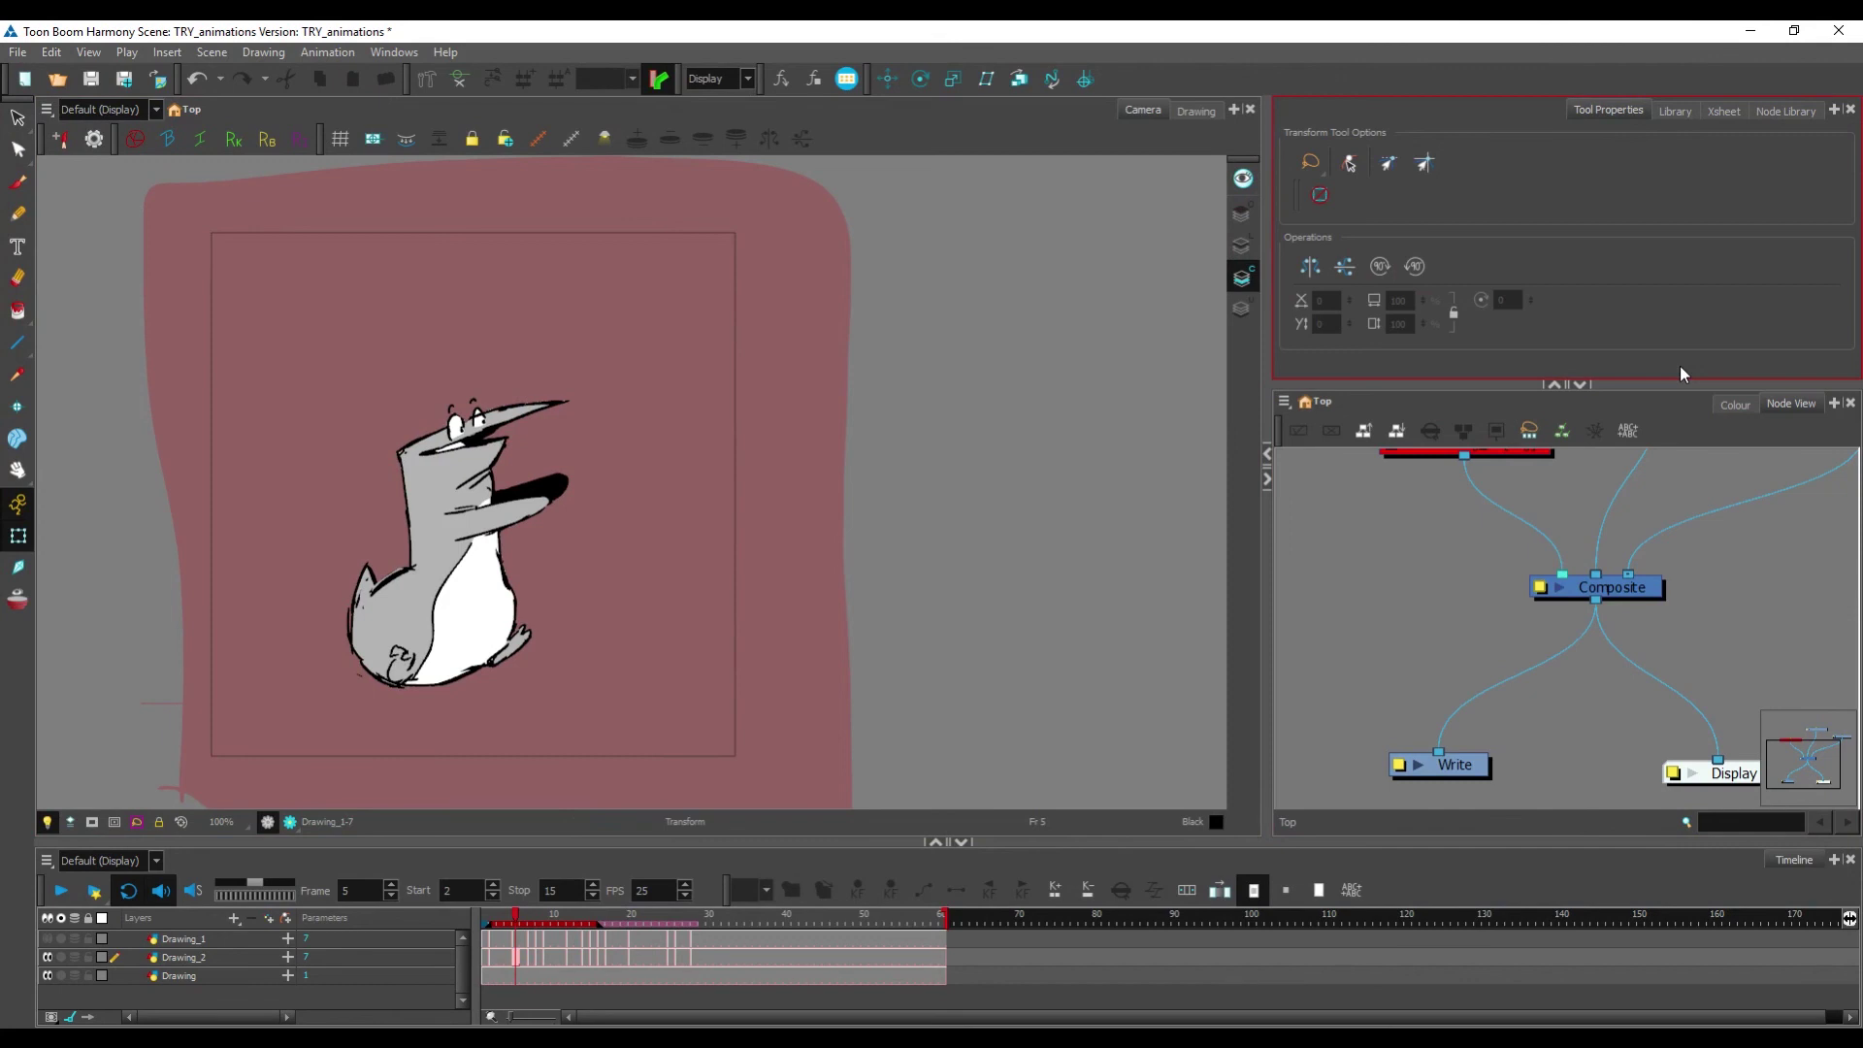